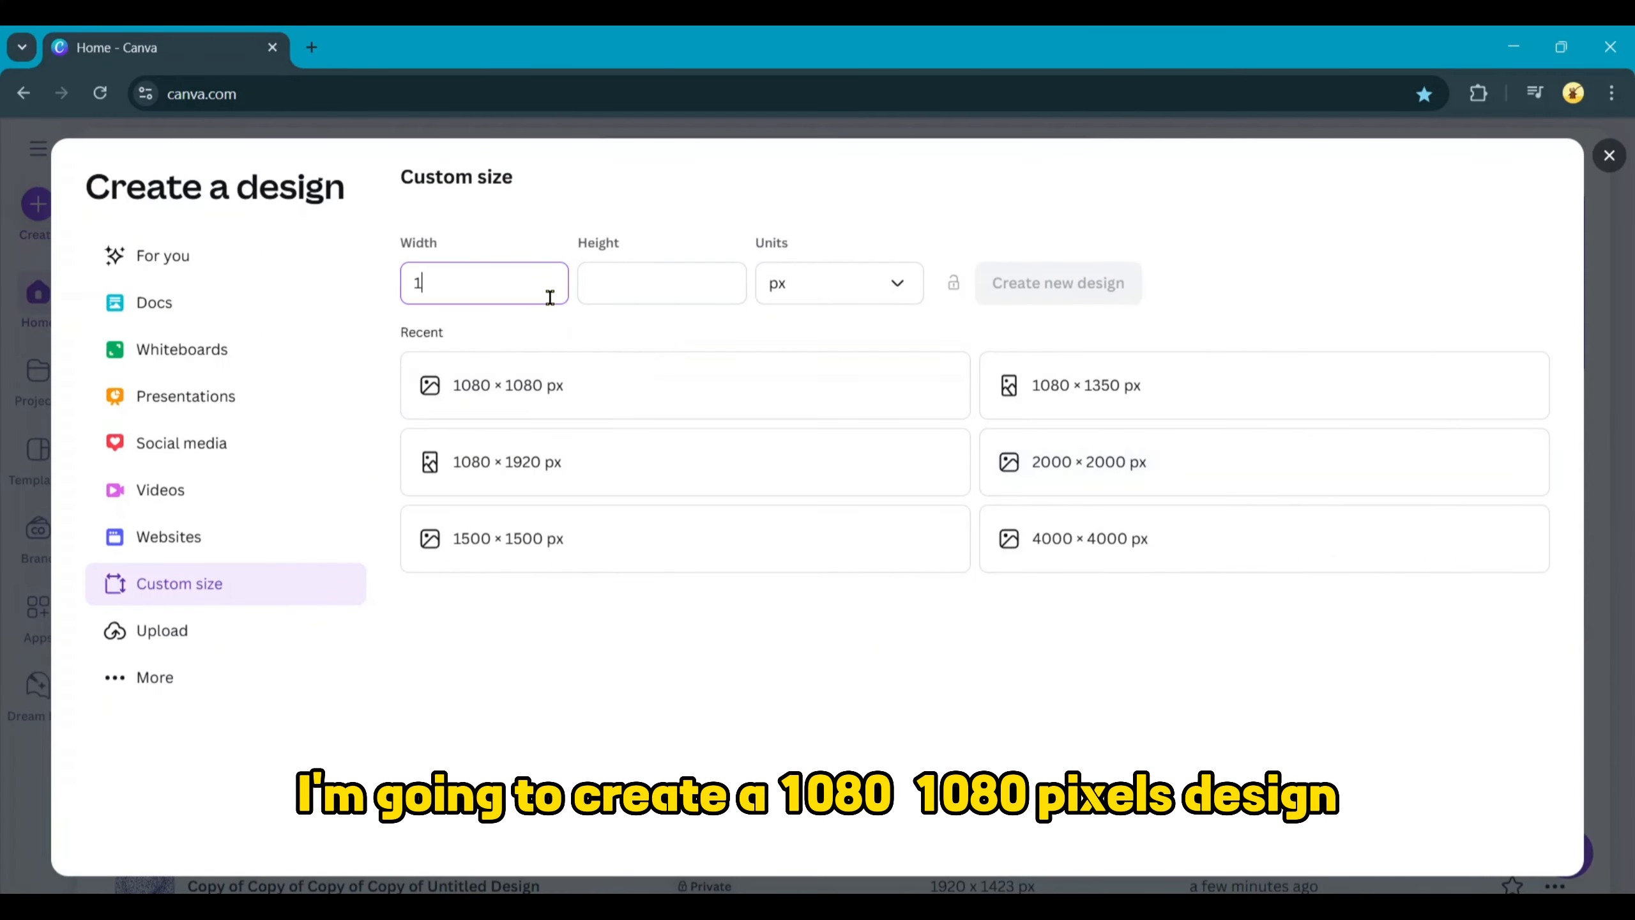
# Create a new custom-size design 1080 px wide and 1080 px high
pyautogui.write('1080')
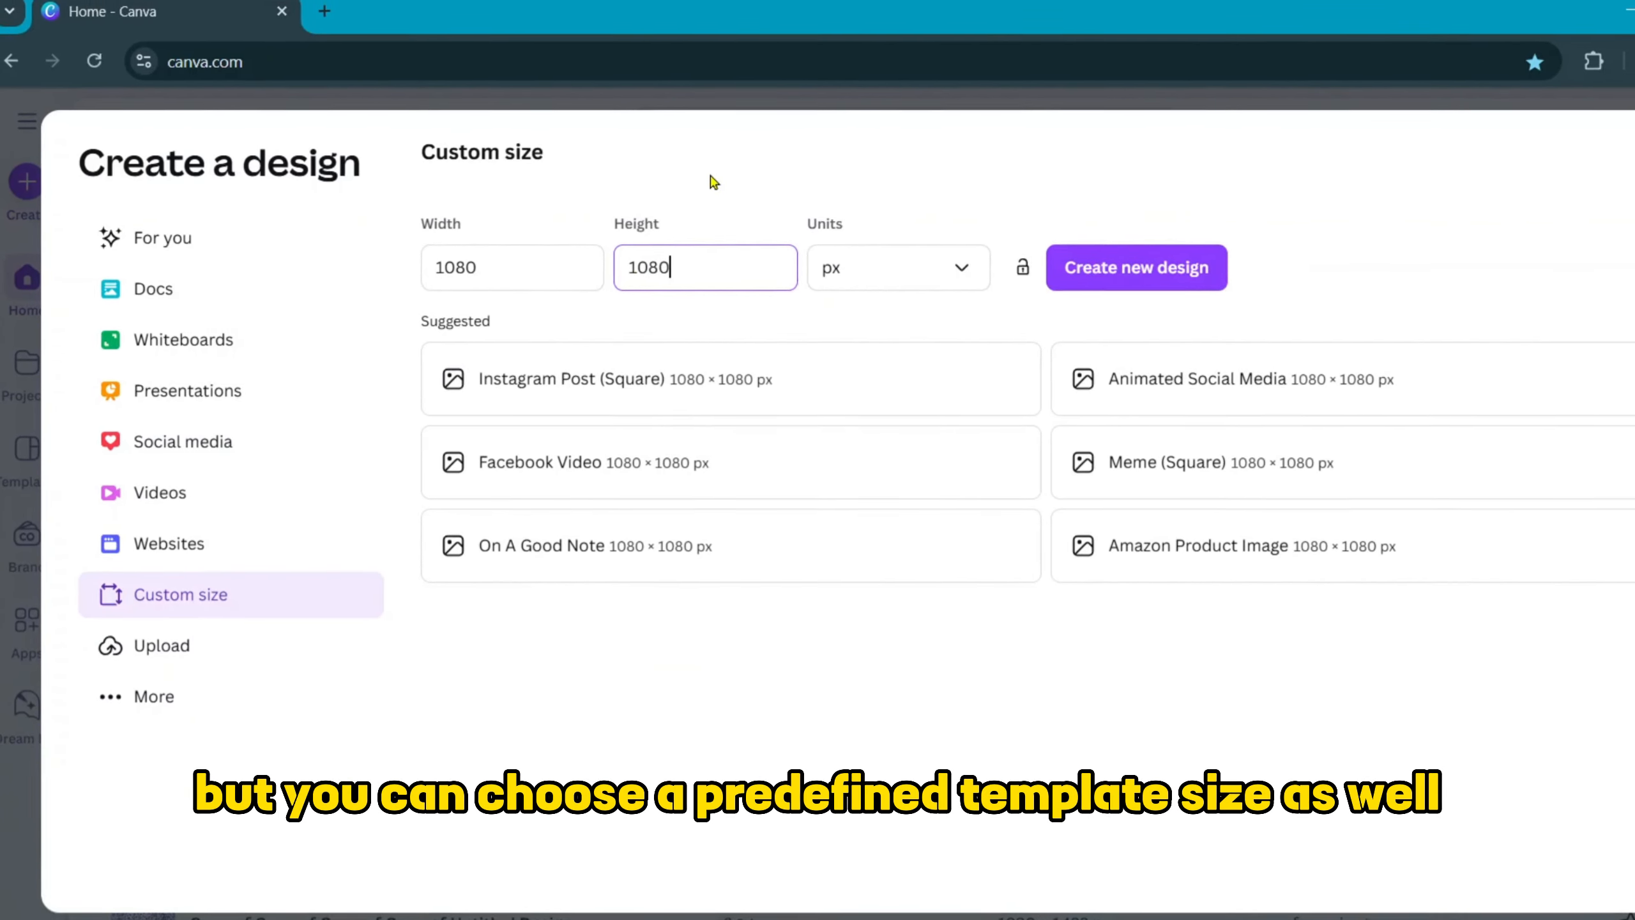
pyautogui.click(1087, 271)
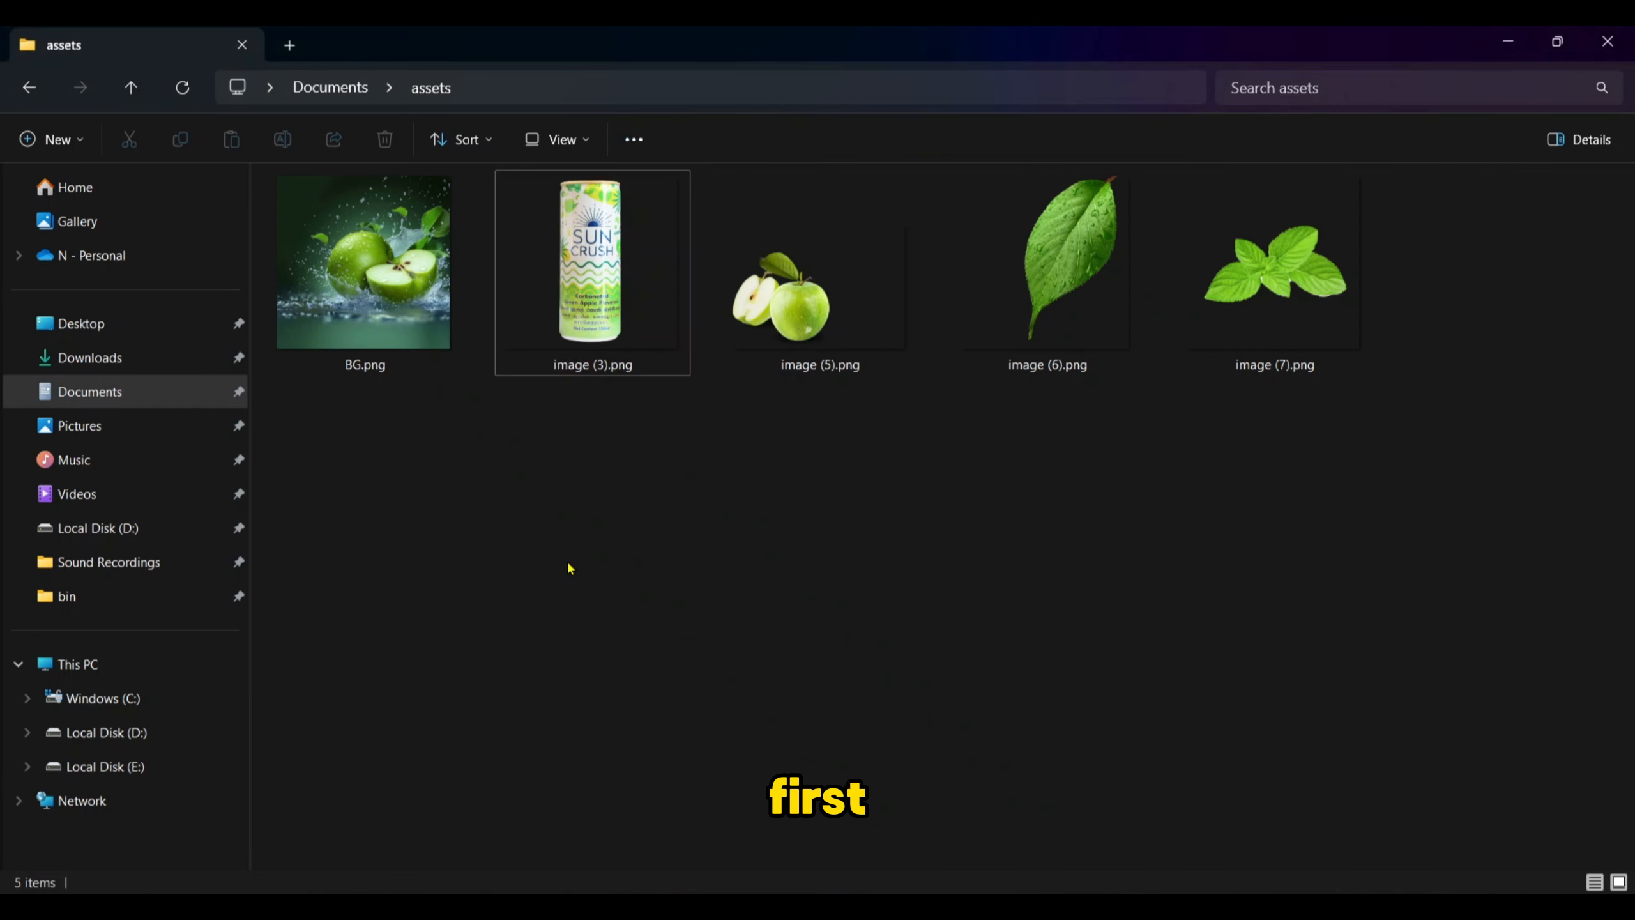
# Add BG.png, image (6).png and image (7).png from the assets folder to the blank page of the Canva design
pyautogui.click(391, 341)
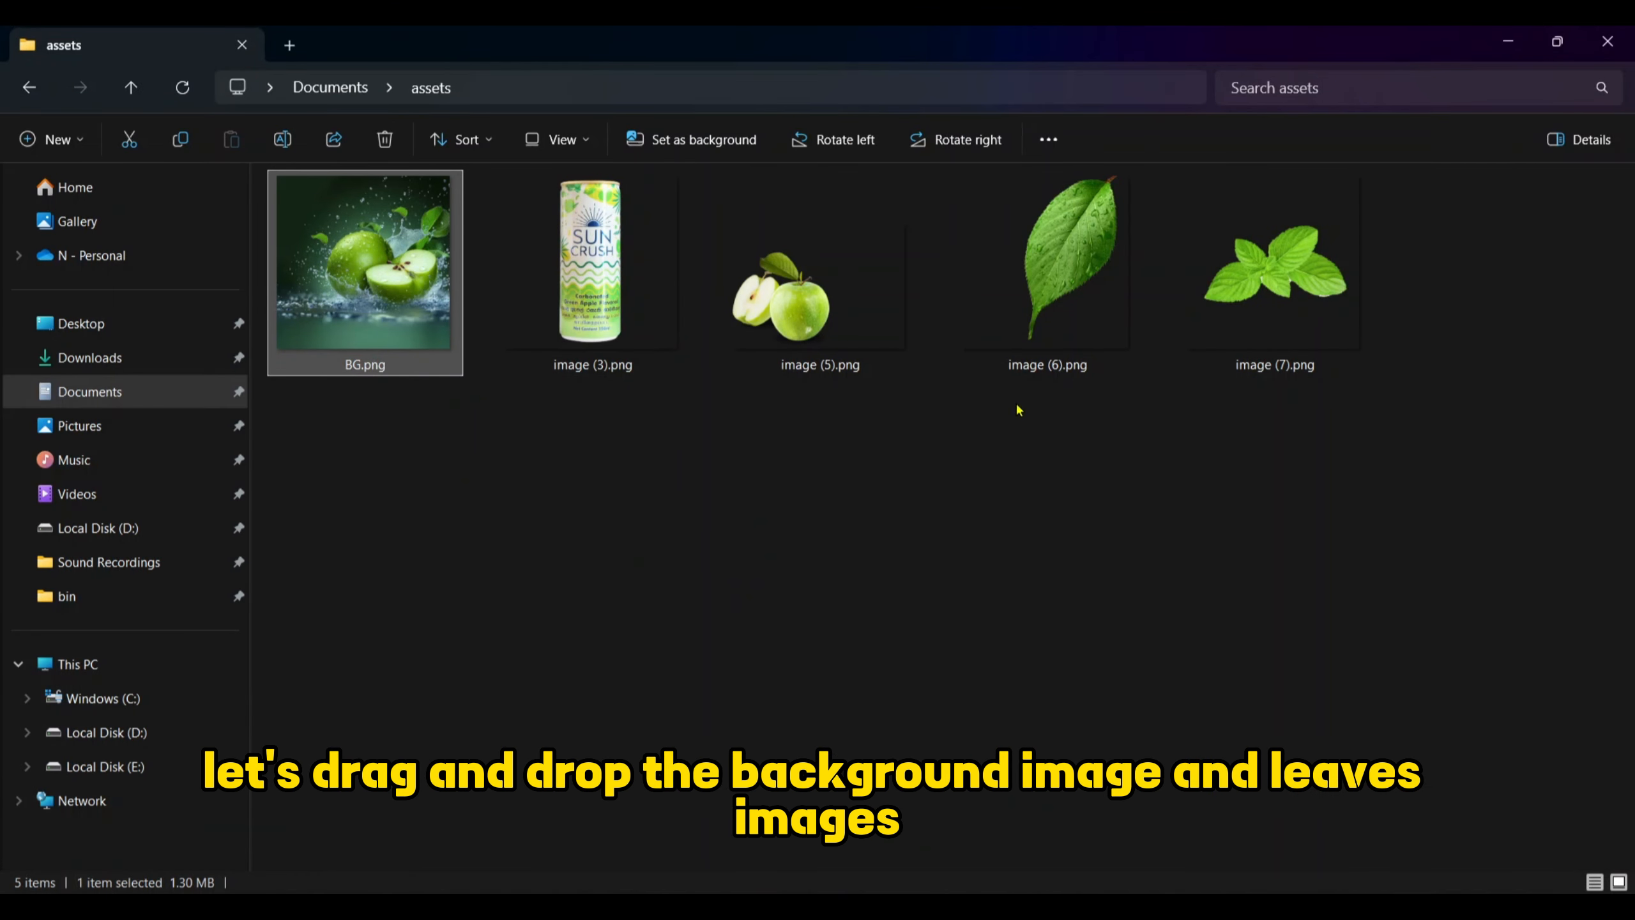
pyautogui.click(1018, 354)
pyautogui.keyDown('ctrl'); pyautogui.click(1242, 328); pyautogui.keyUp('ctrl')
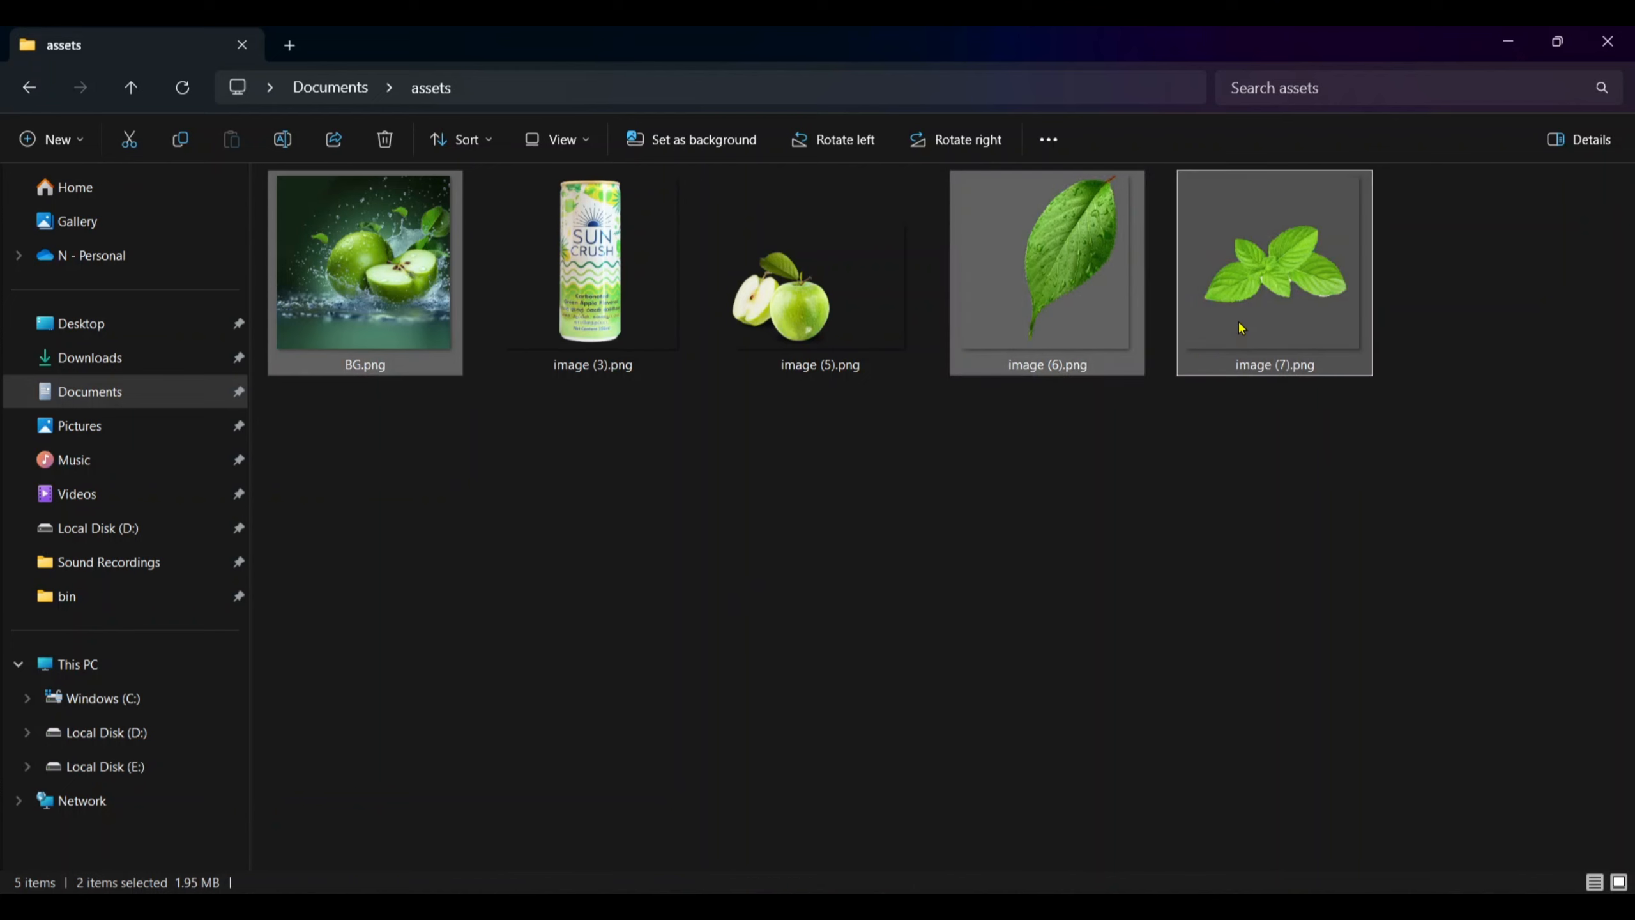
pyautogui.moveTo(1241, 328); pyautogui.dragTo(960, 527)
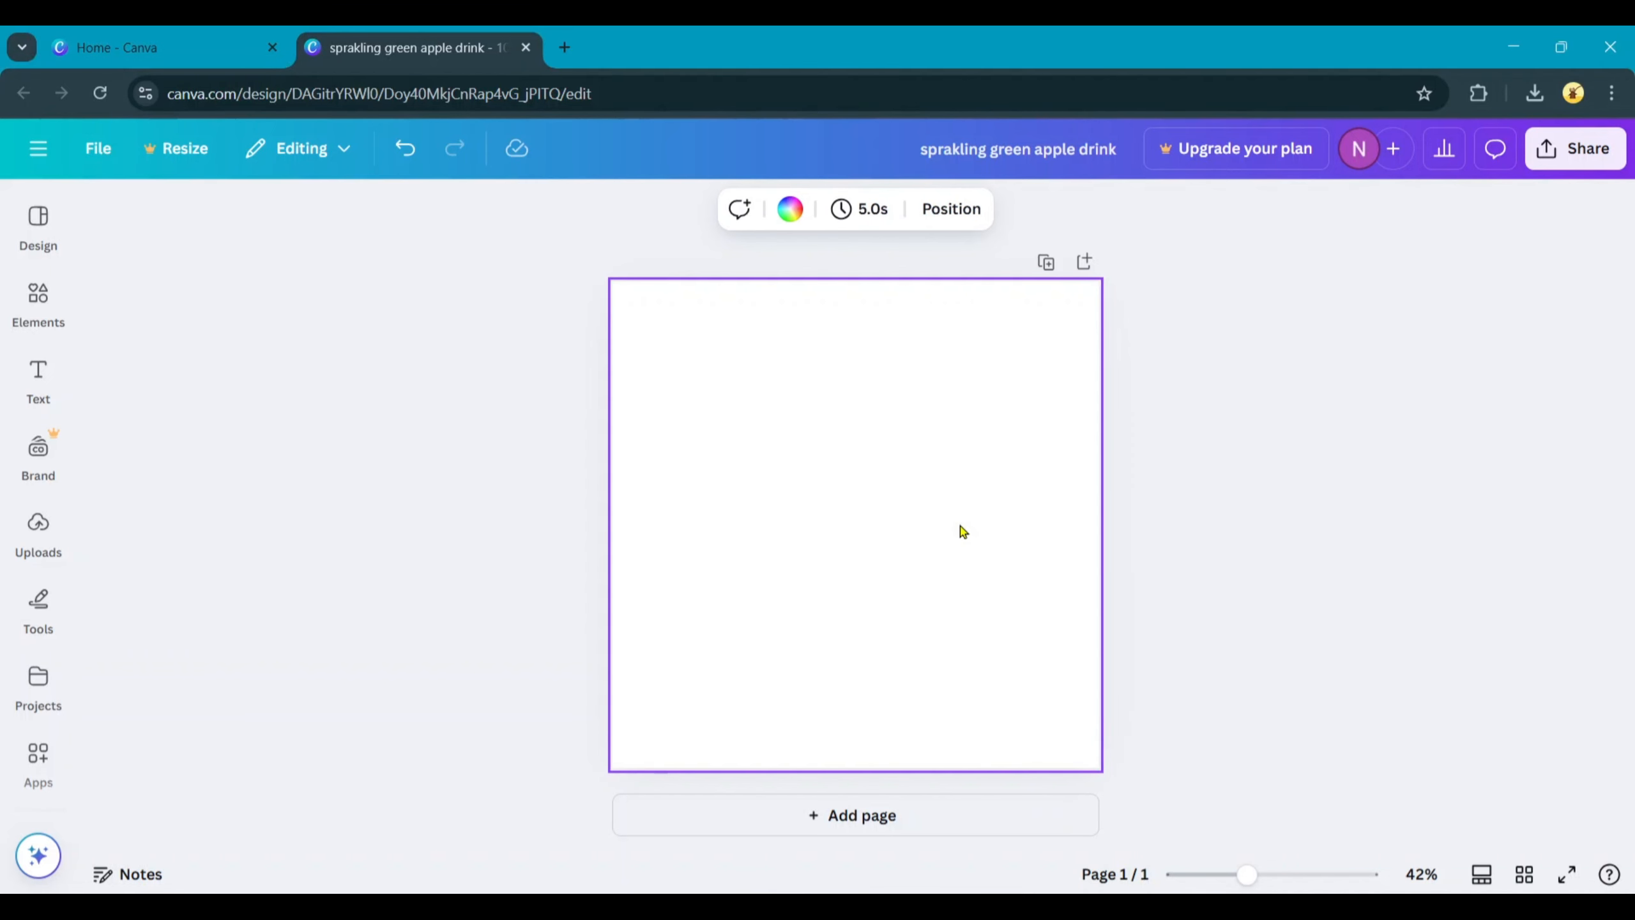
# Set the green apple splash picture as the page background
pyautogui.click(1135, 498)
pyautogui.click(716, 389)
pyautogui.rightClick(716, 388)
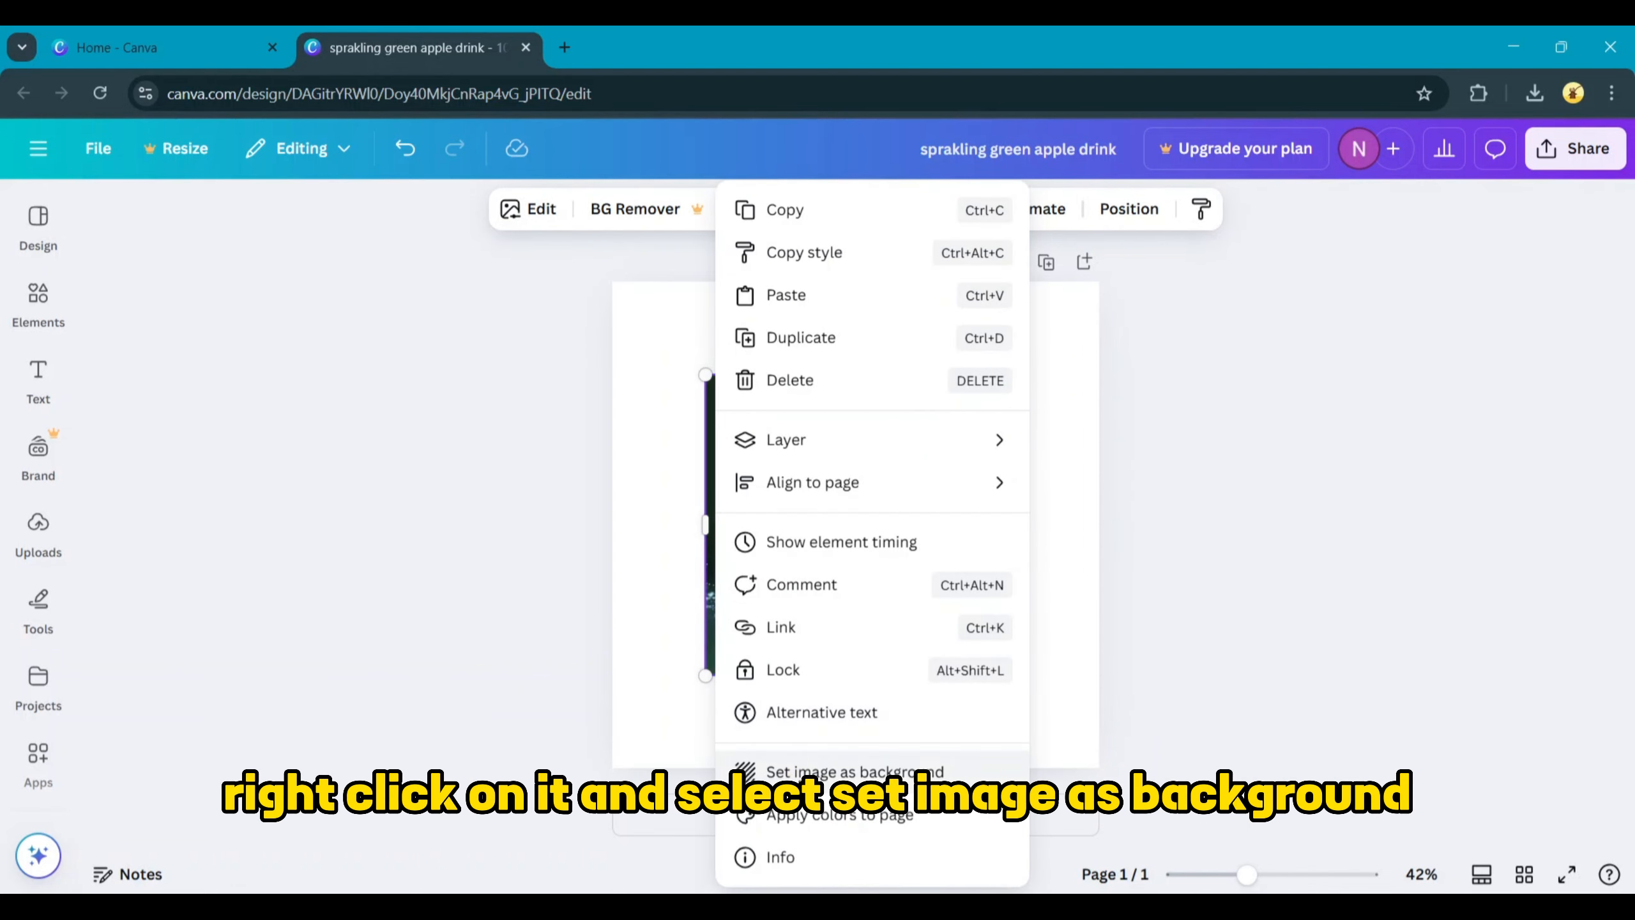
pyautogui.click(807, 771)
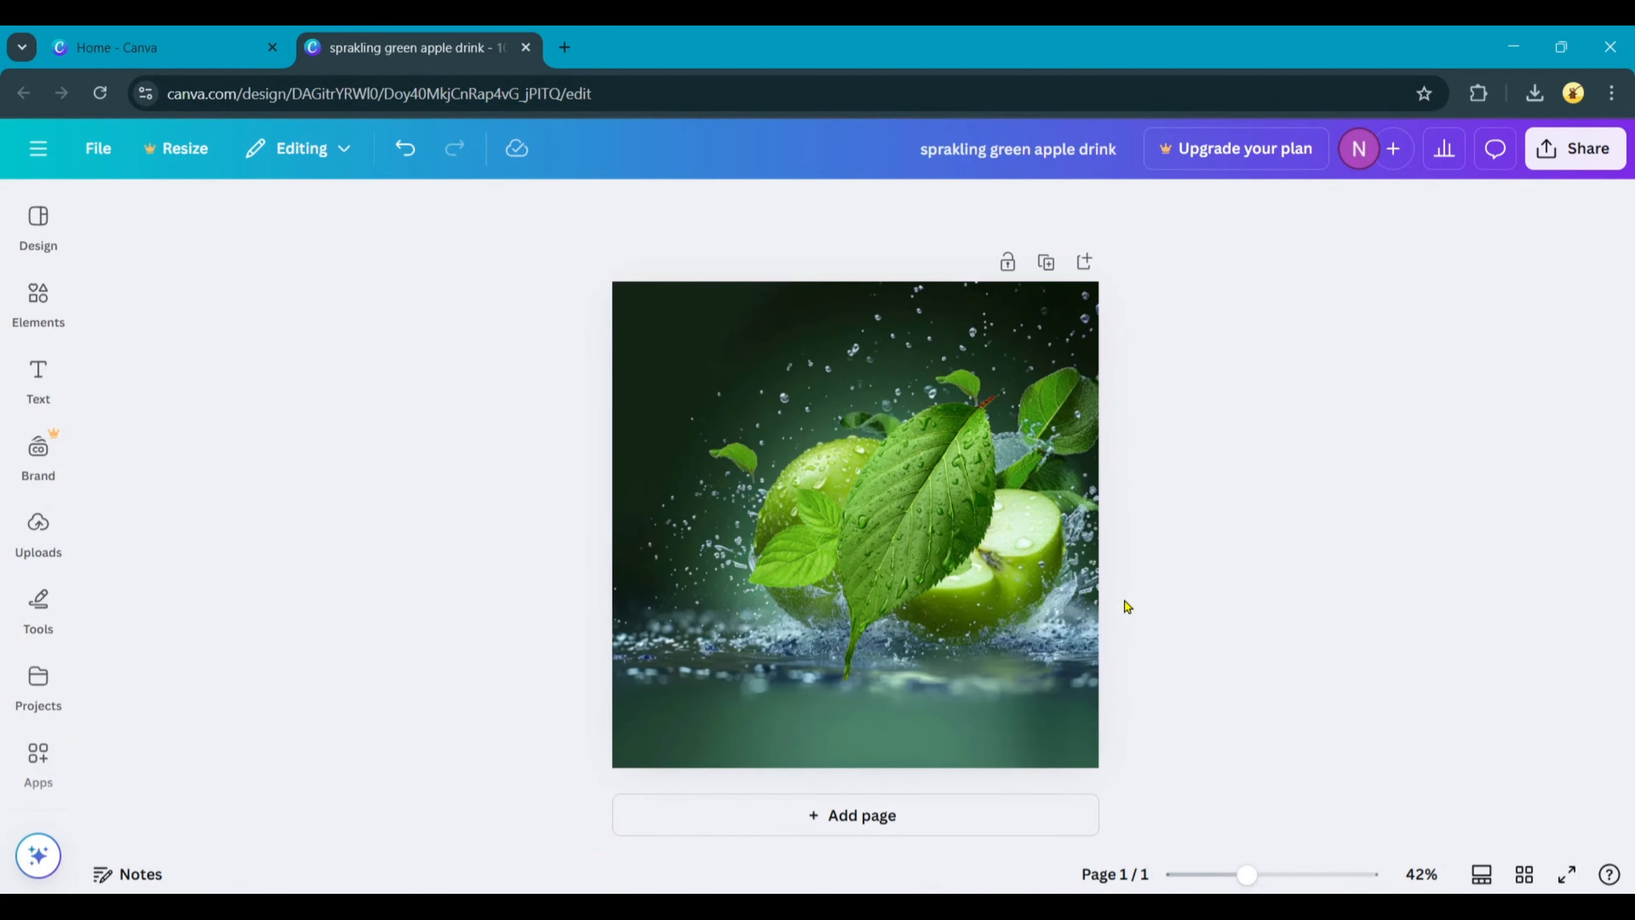
# Place the single leaf in the page's upper-right corner, tilted slightly clockwise, shrunk and partly running off the page
pyautogui.click(937, 529)
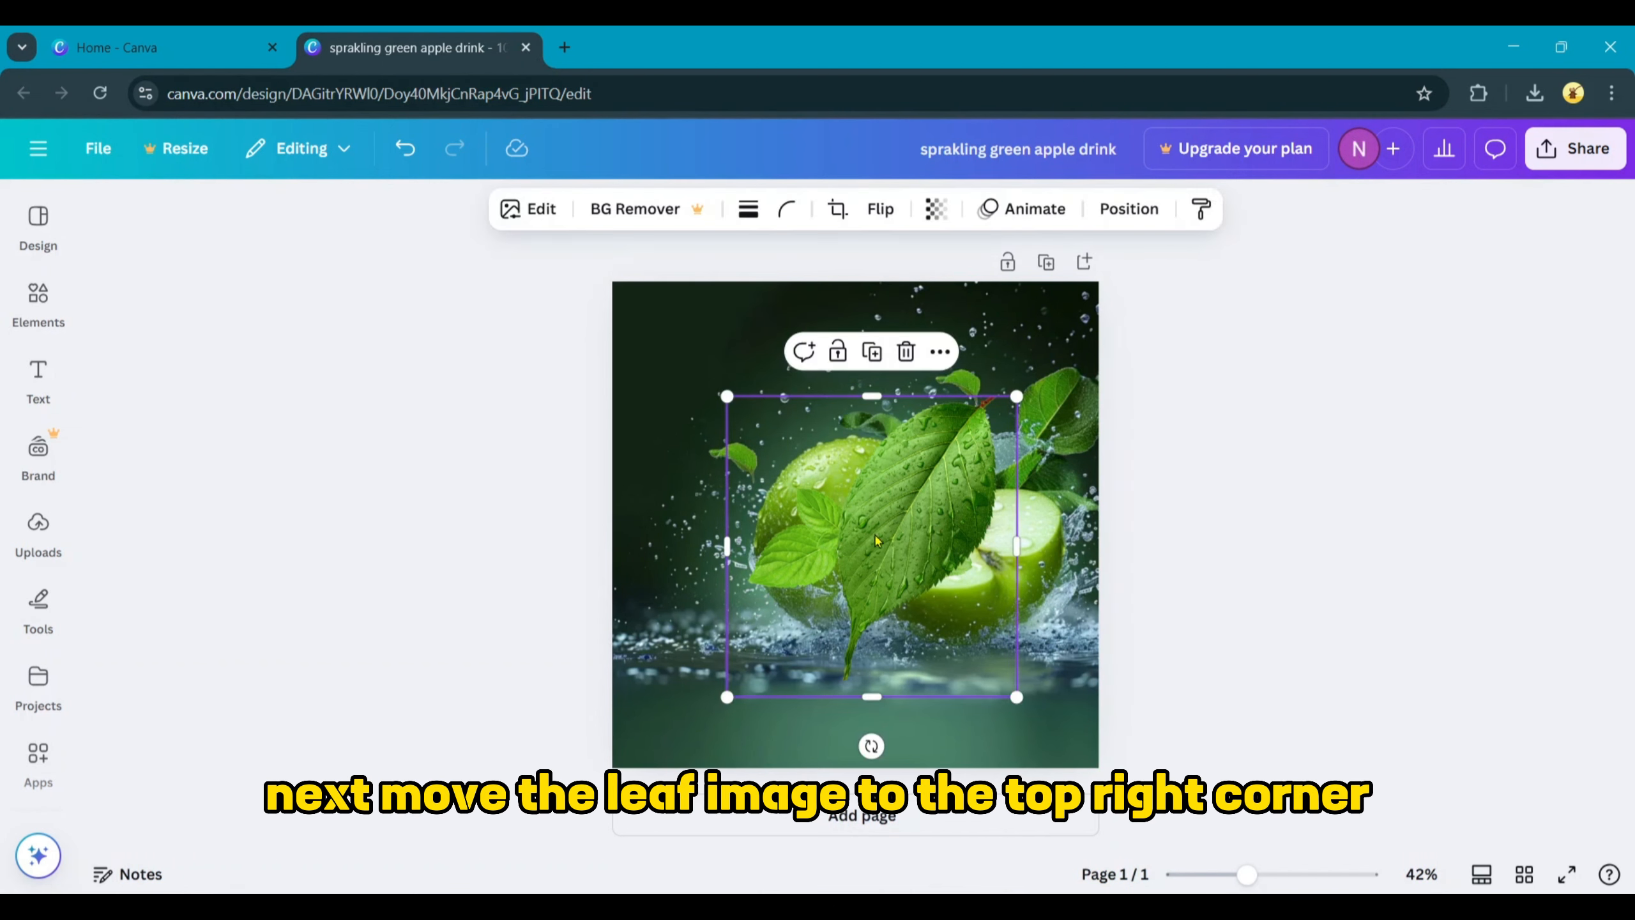
pyautogui.moveTo(876, 540); pyautogui.dragTo(995, 356)
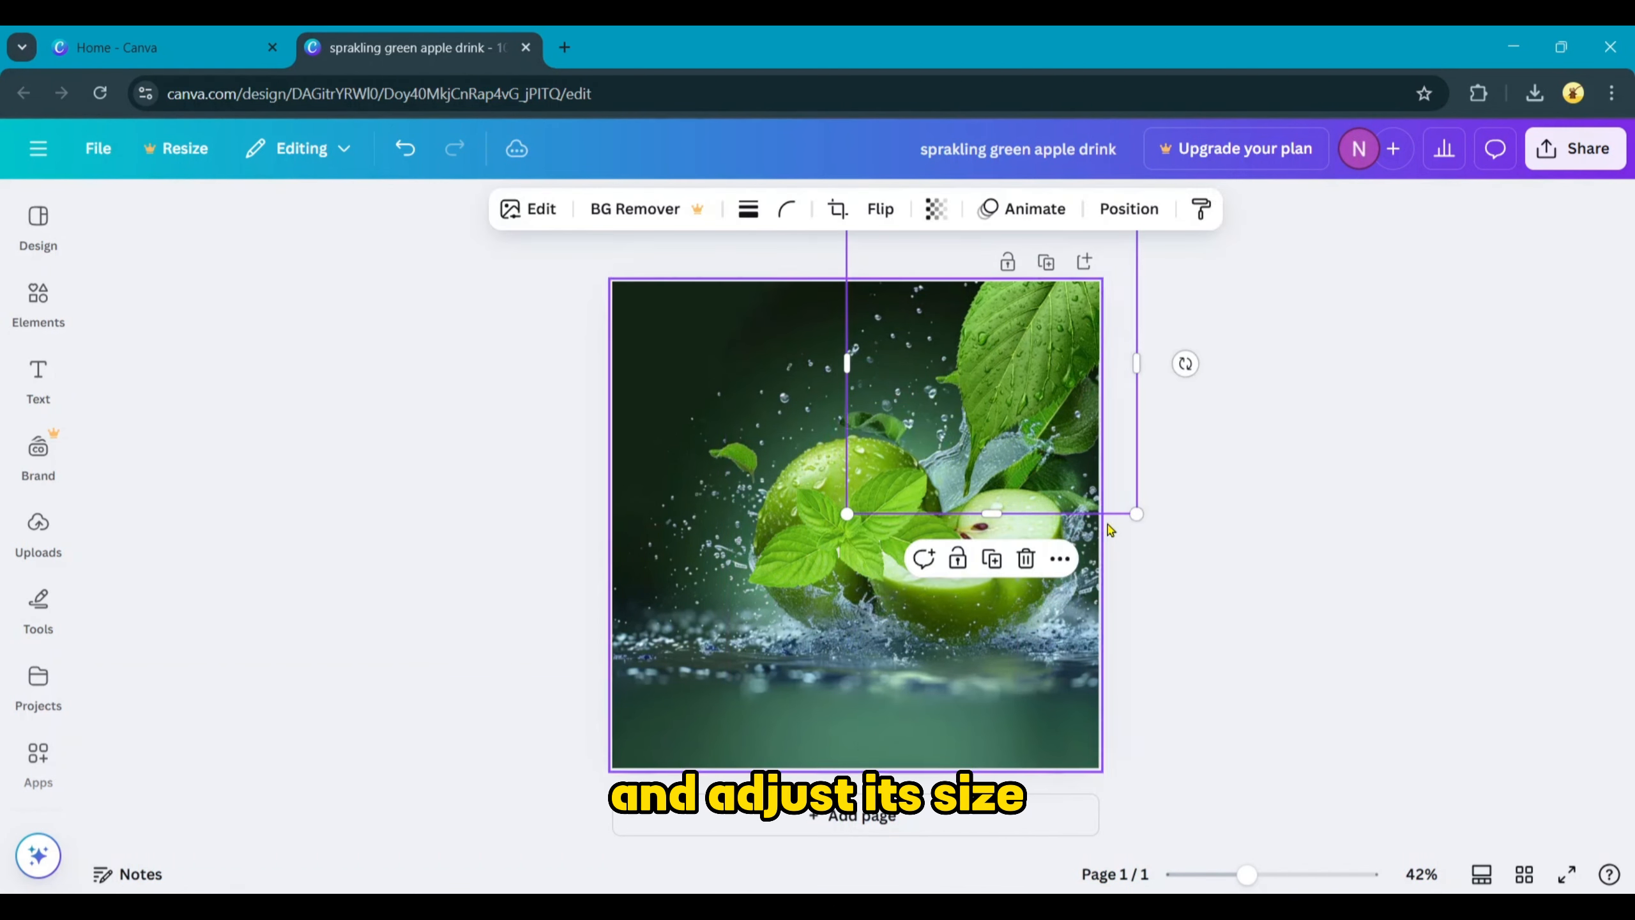
pyautogui.moveTo(1185, 363); pyautogui.dragTo(1183, 397)
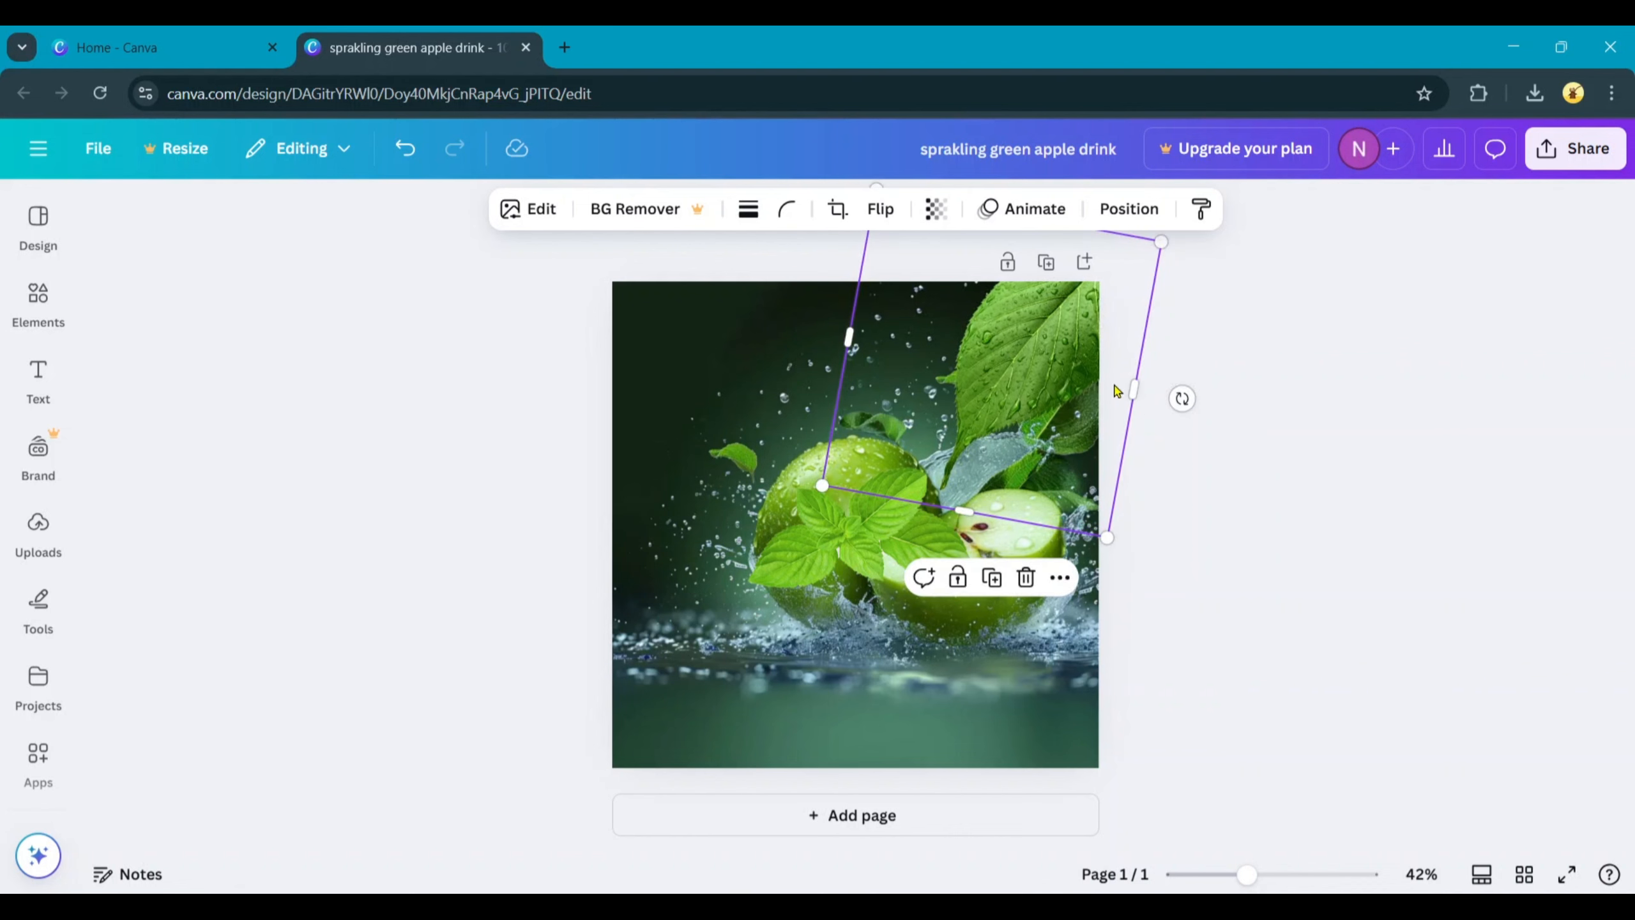
pyautogui.moveTo(1075, 384); pyautogui.dragTo(1062, 351)
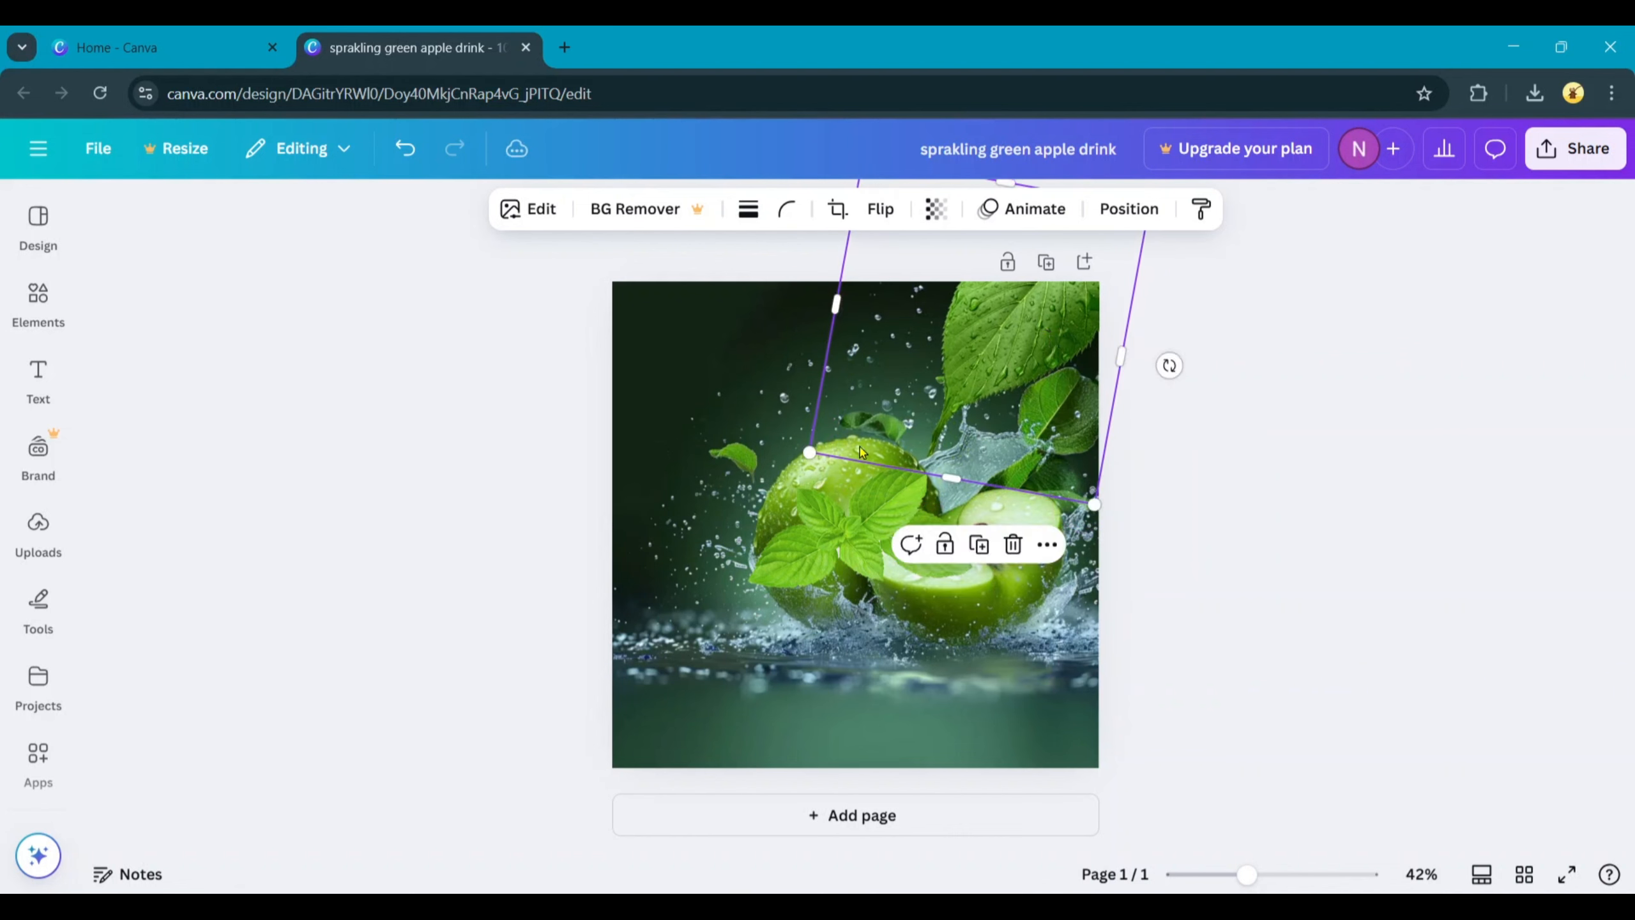
pyautogui.moveTo(816, 449); pyautogui.dragTo(955, 351)
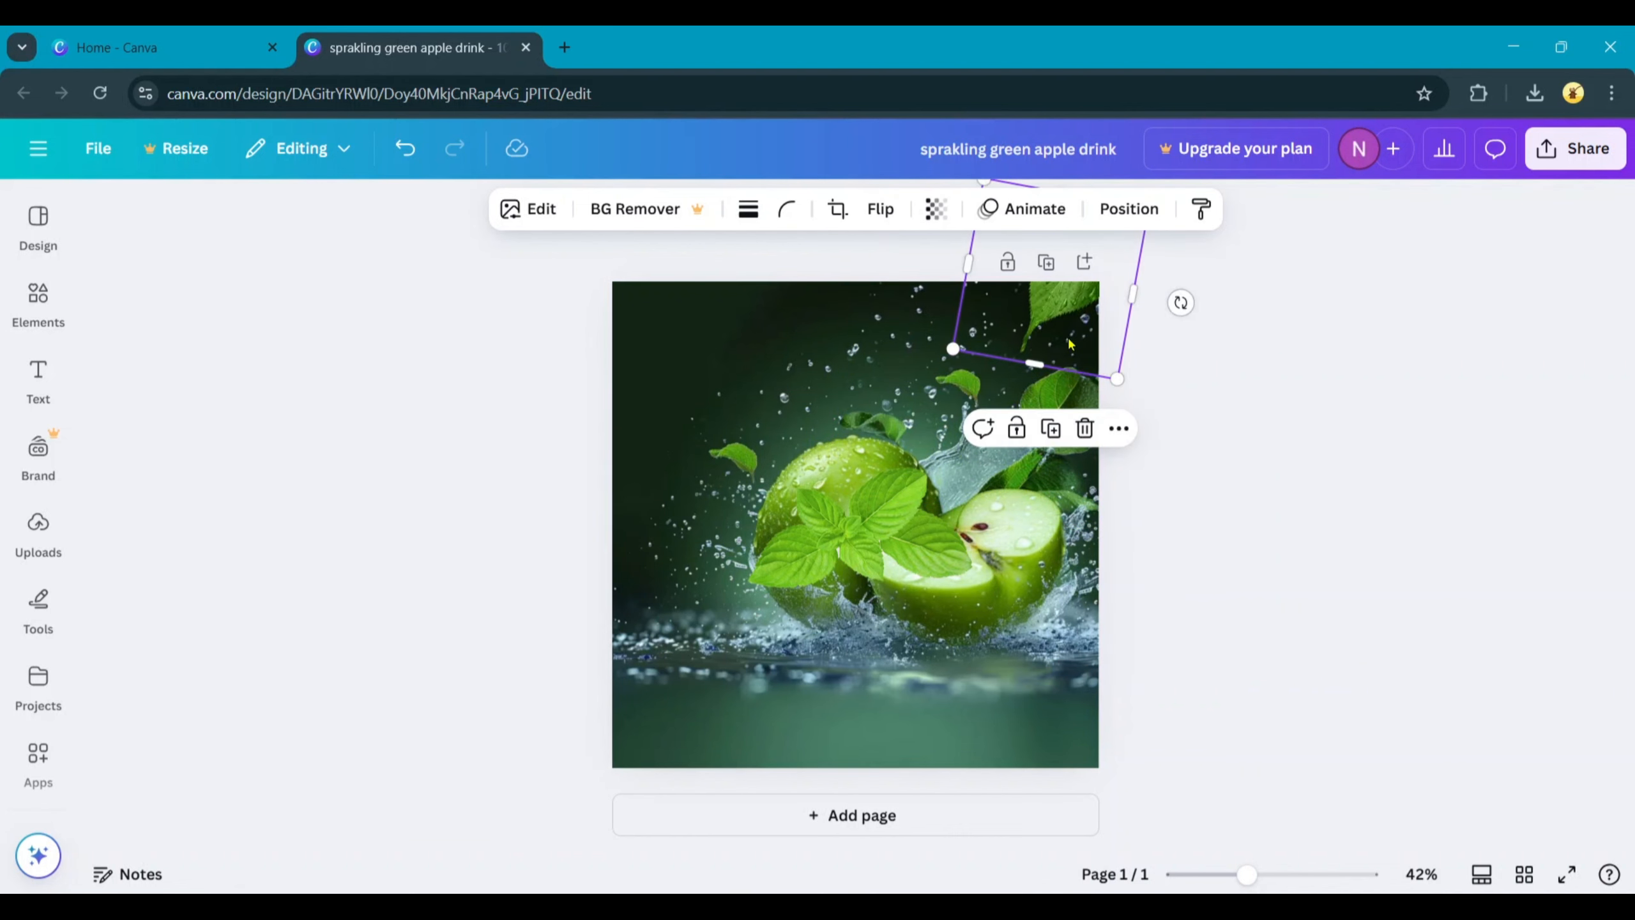
pyautogui.moveTo(1056, 313); pyautogui.dragTo(1022, 366)
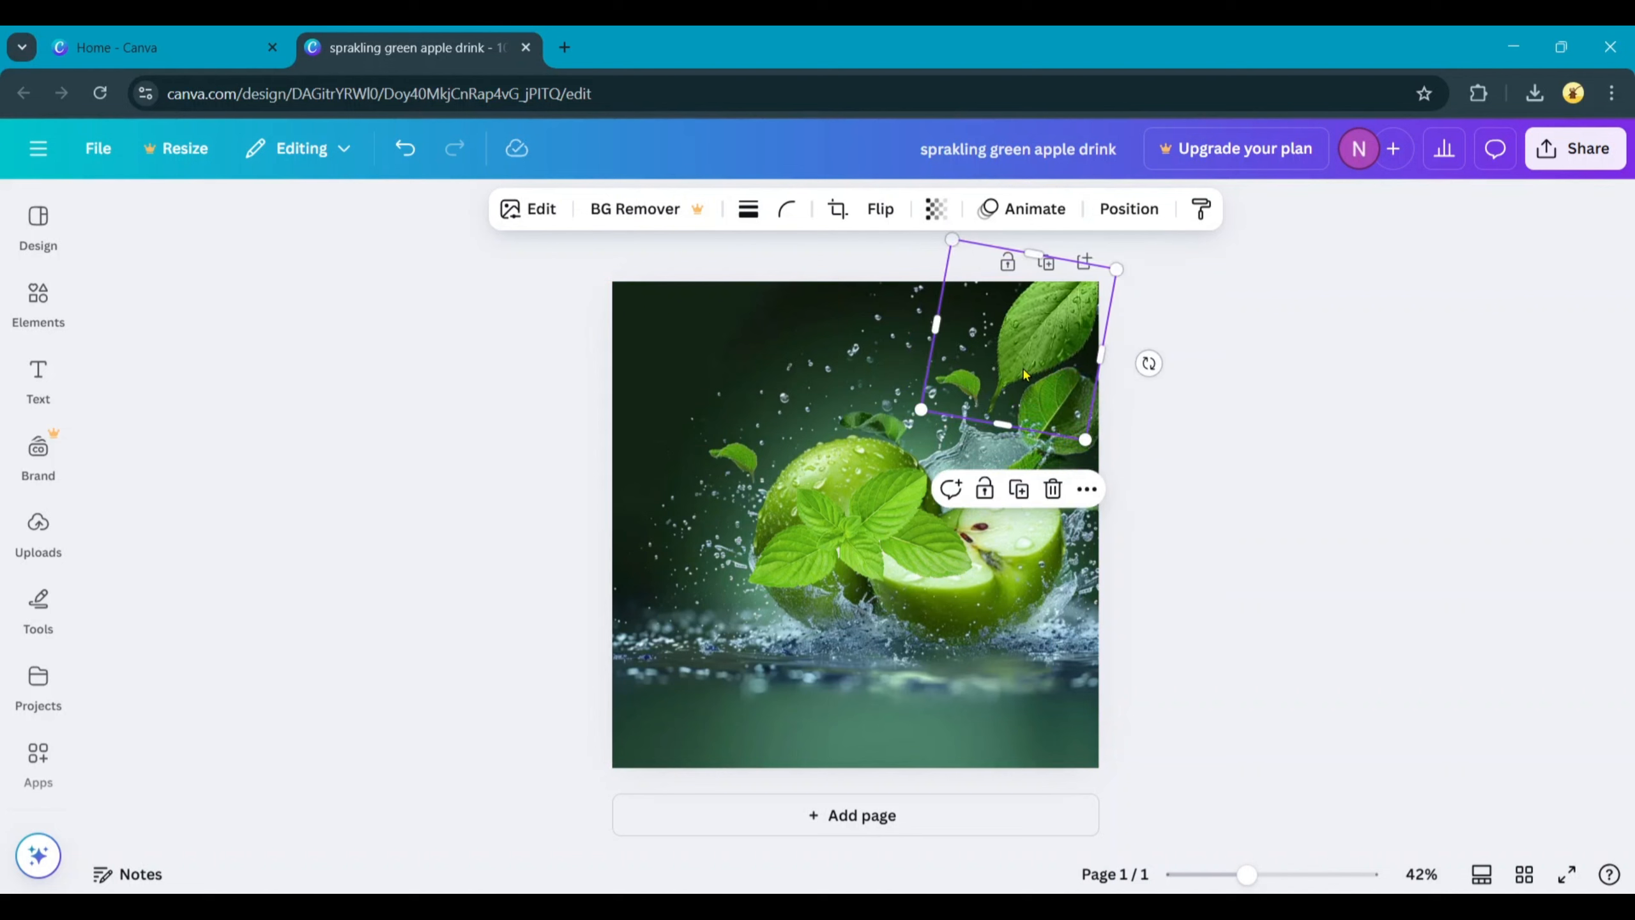
pyautogui.click(1024, 369)
pyautogui.click(1025, 374)
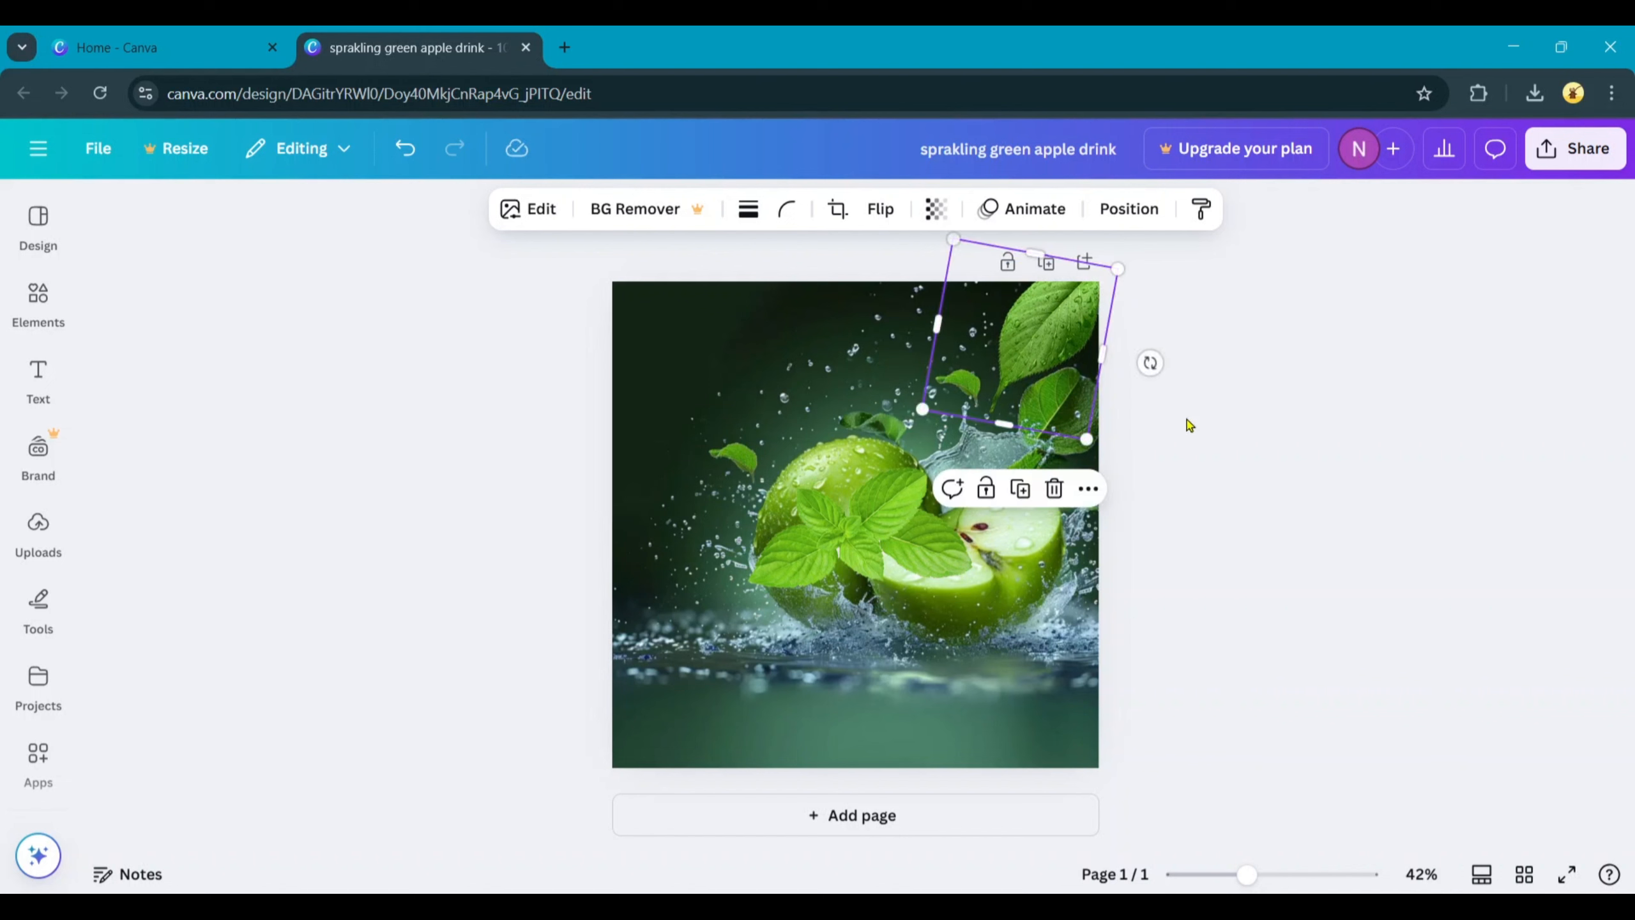
# Duplicate the corner leaf and move the copy to the page's lower-right area
pyautogui.rightClick(1055, 325)
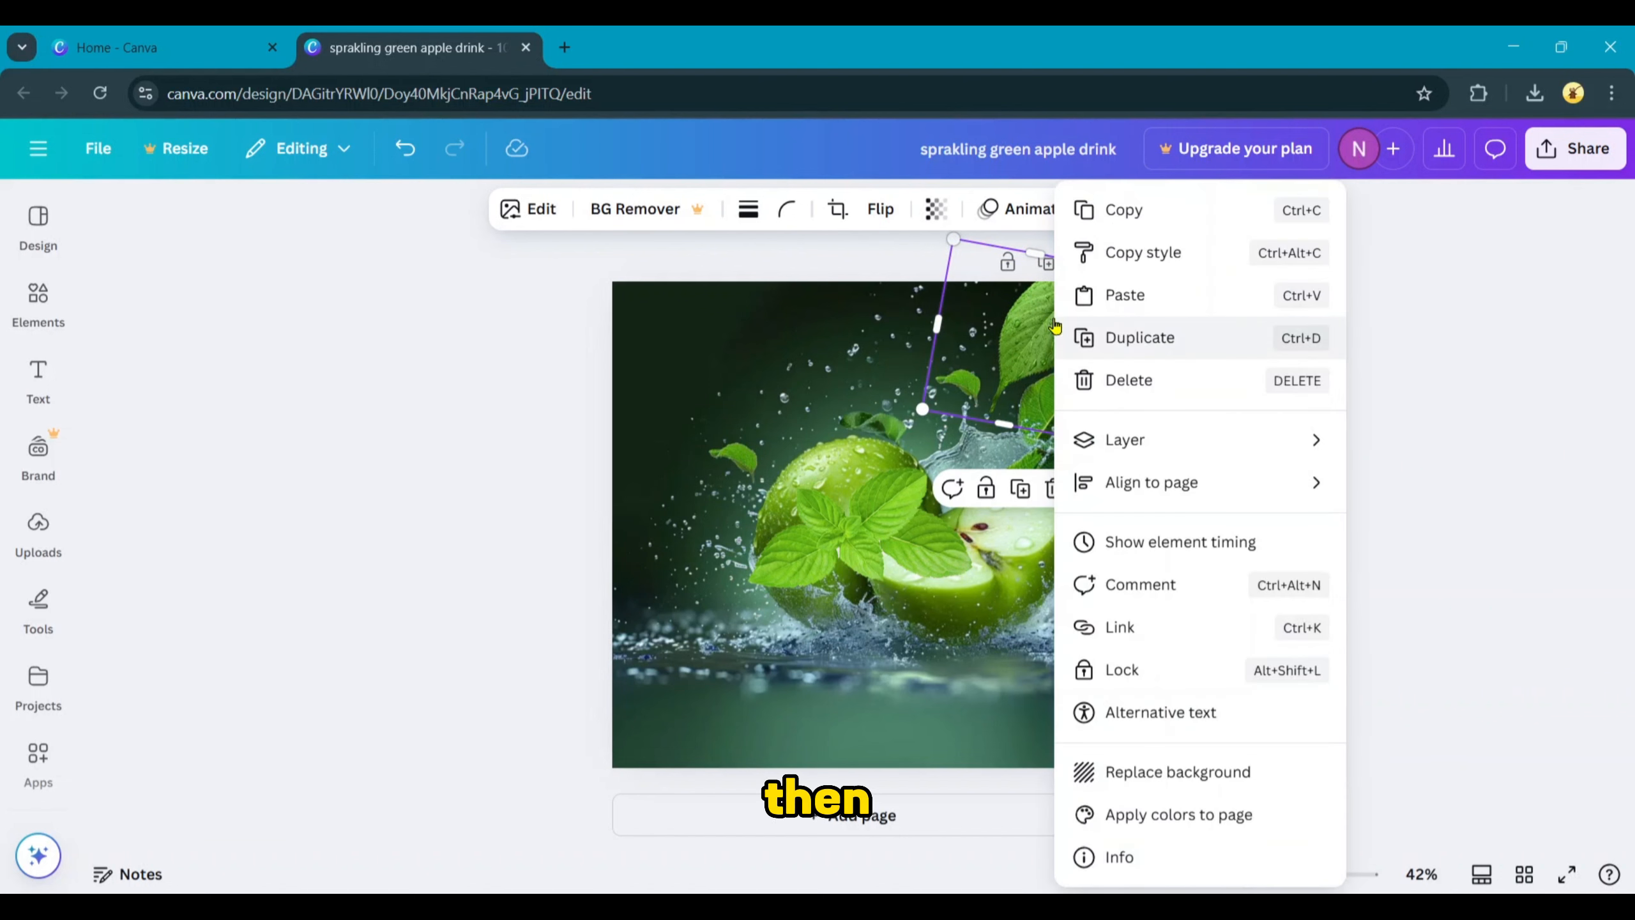
pyautogui.click(1115, 341)
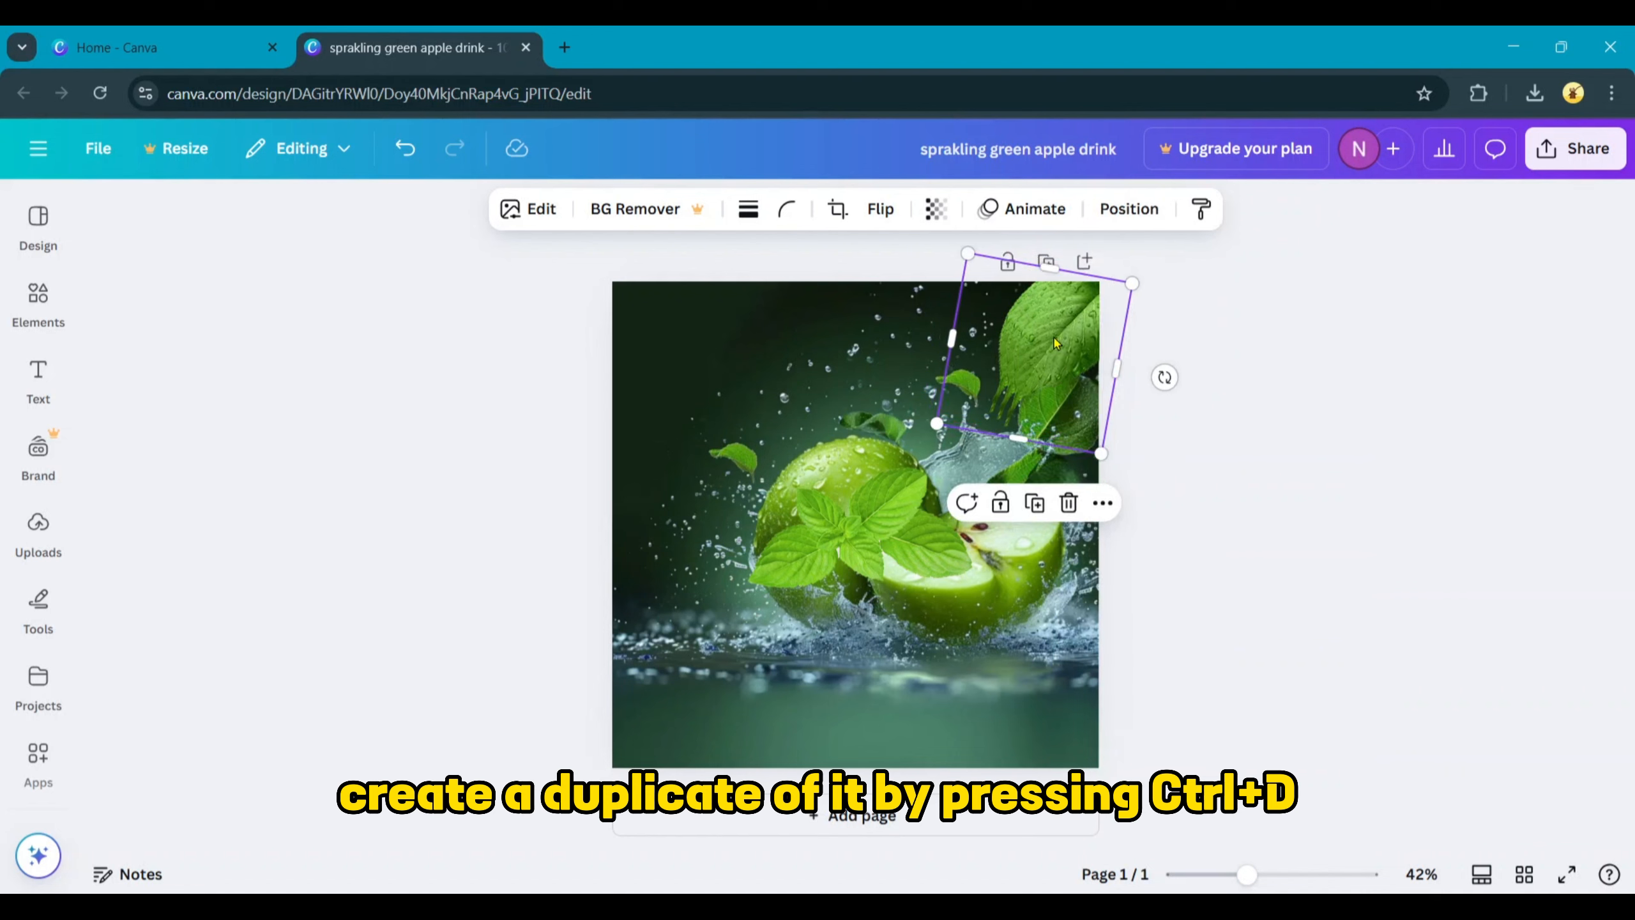
pyautogui.hotkey('ctrl', 'z')
pyautogui.moveTo(1063, 325); pyautogui.dragTo(1038, 676)
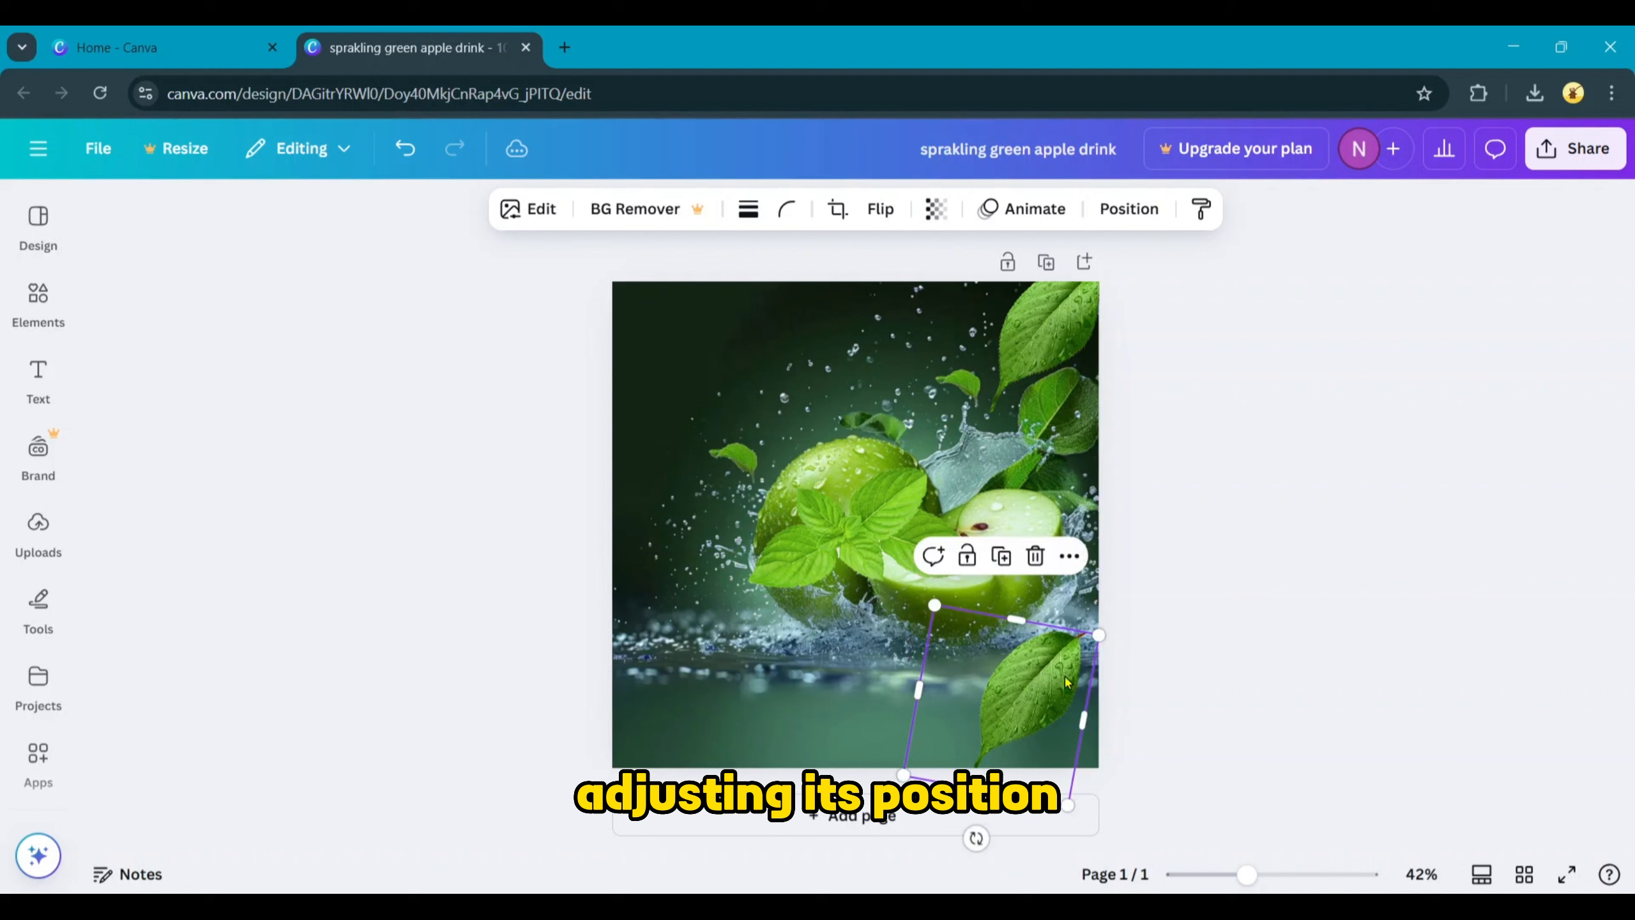
# Flip the lower leaf horizontally, rotate it counterclockwise until its stem points right, and nudge it into the page's lower-right corner
pyautogui.click(892, 222)
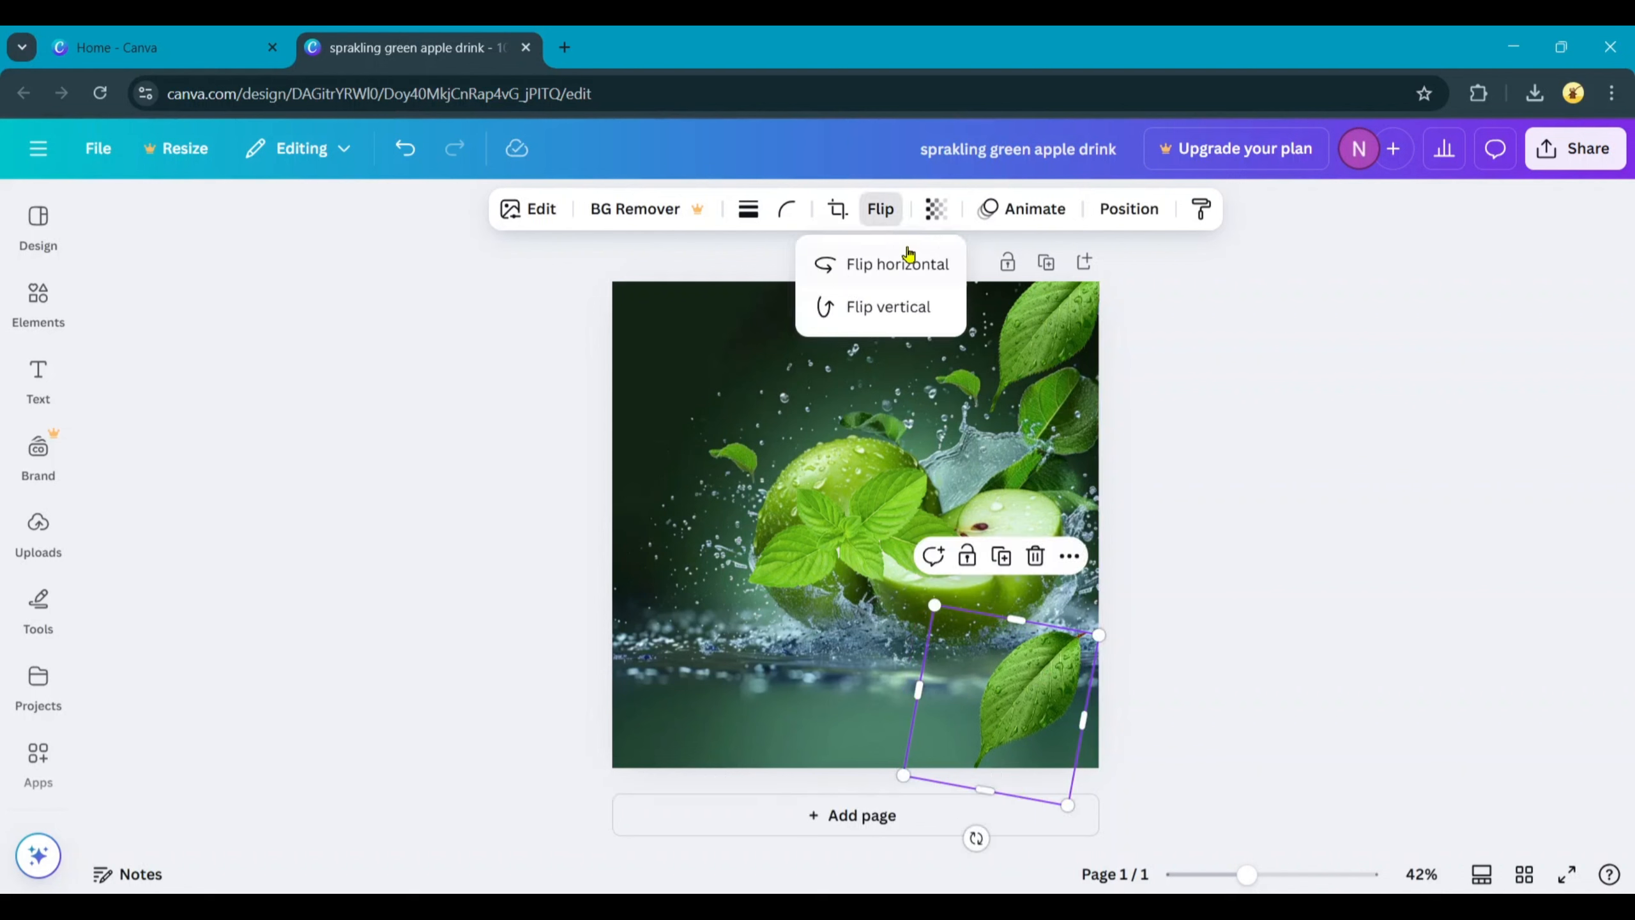
pyautogui.click(909, 278)
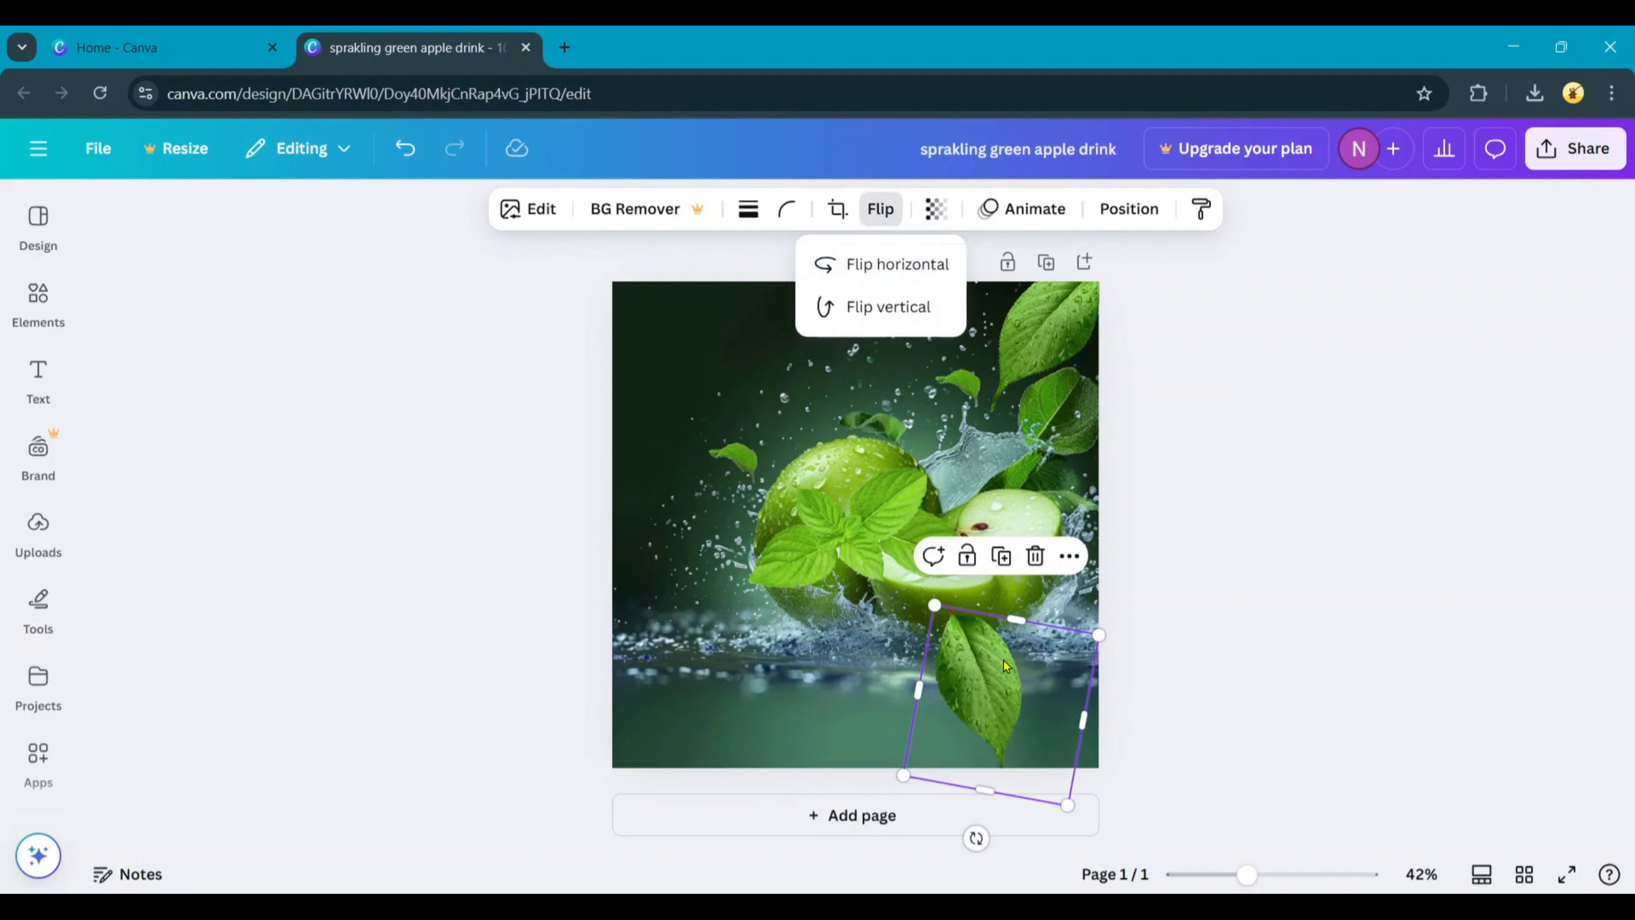
pyautogui.moveTo(976, 838); pyautogui.dragTo(1136, 711)
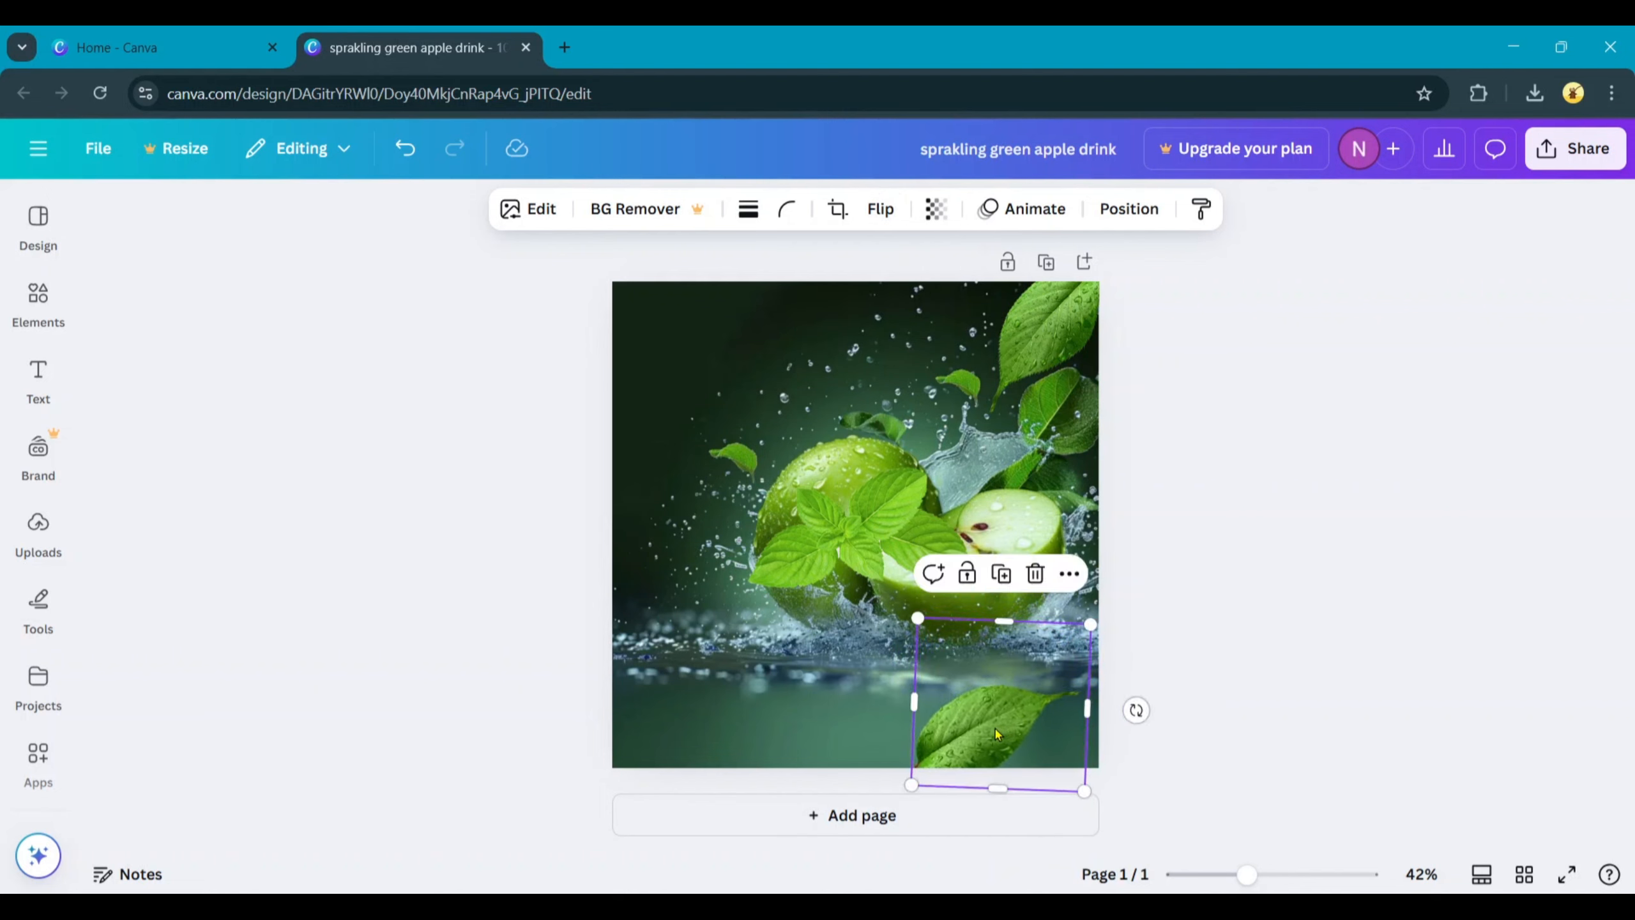
pyautogui.moveTo(996, 734); pyautogui.dragTo(1008, 748)
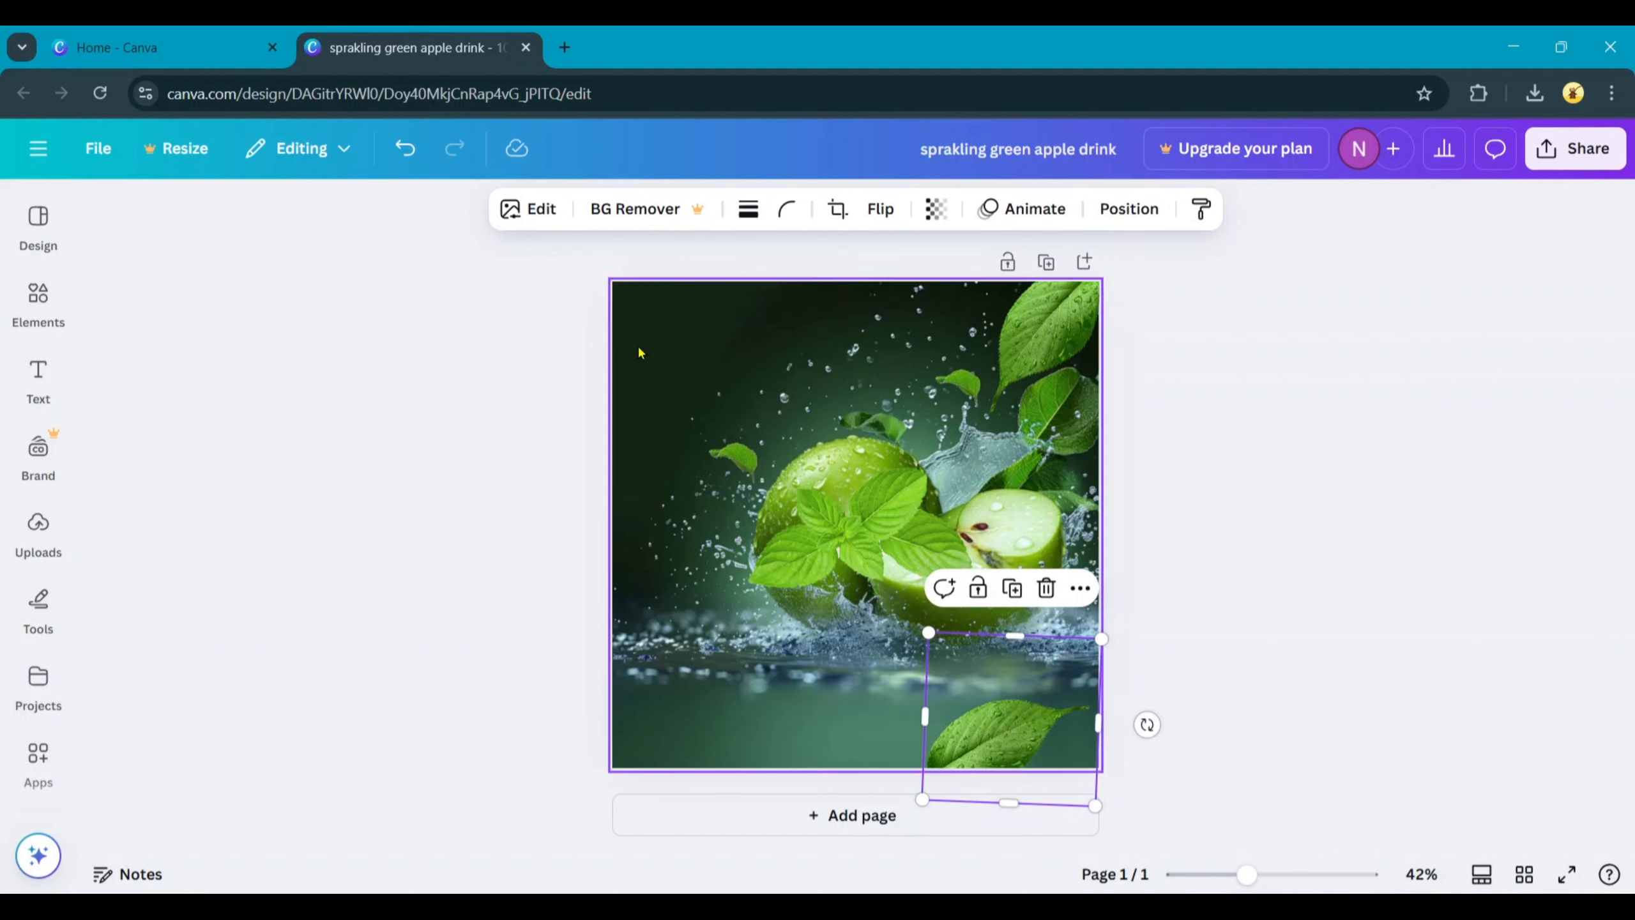
# Apply a whole-image blur with intensity 60 to the lower-right leaf
pyautogui.click(534, 212)
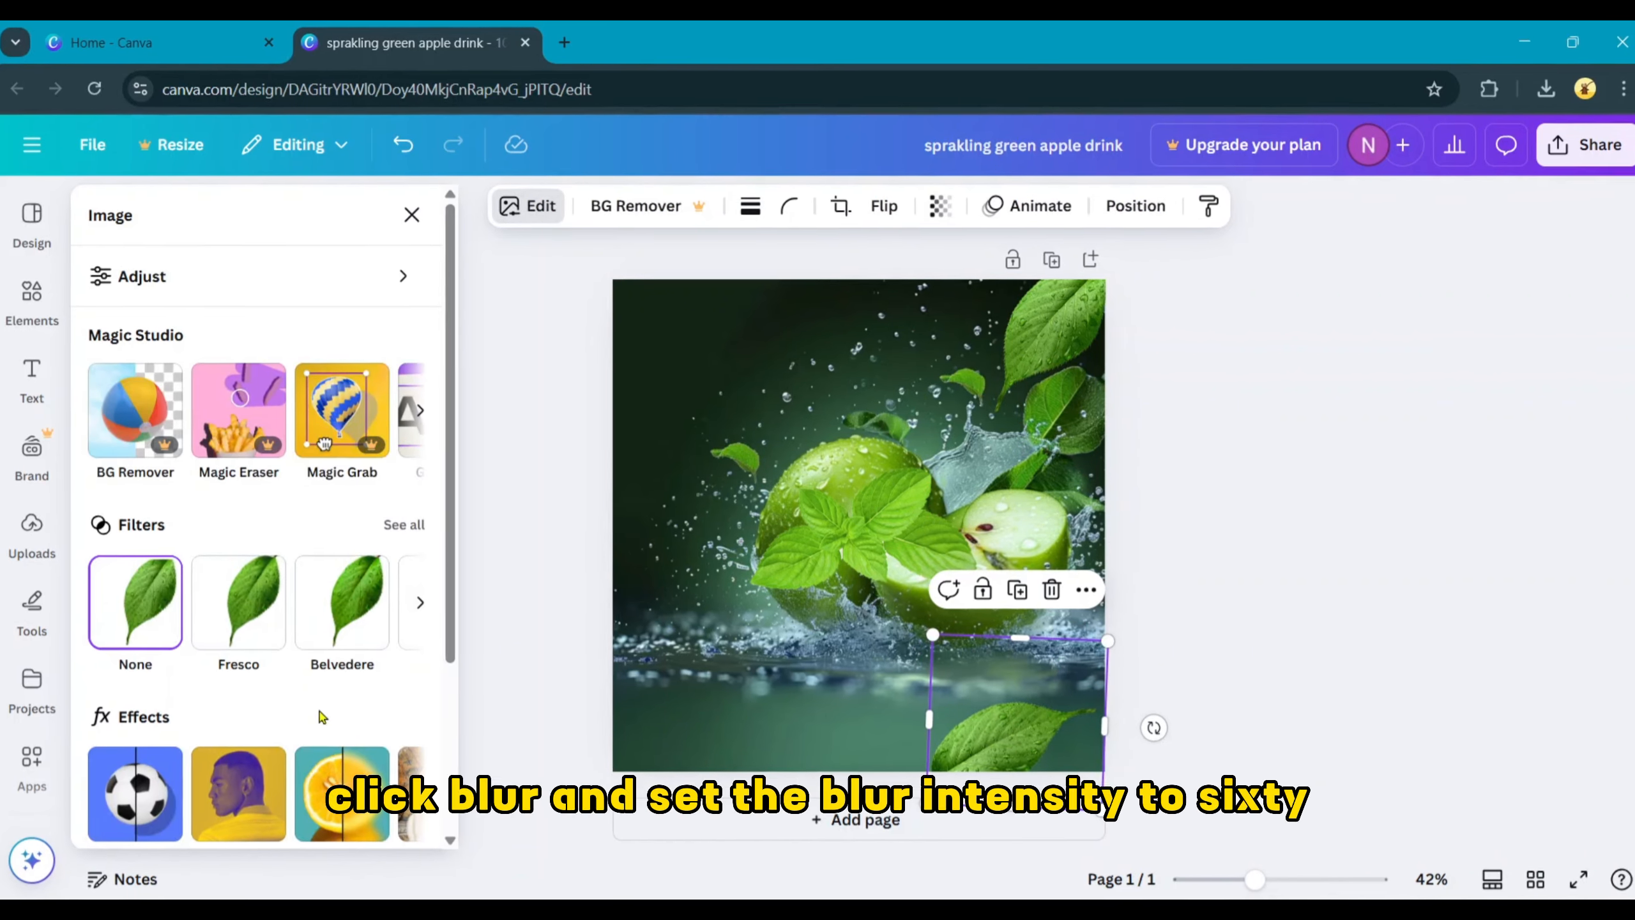
pyautogui.scroll(-2, 322, 716)
pyautogui.click(336, 692)
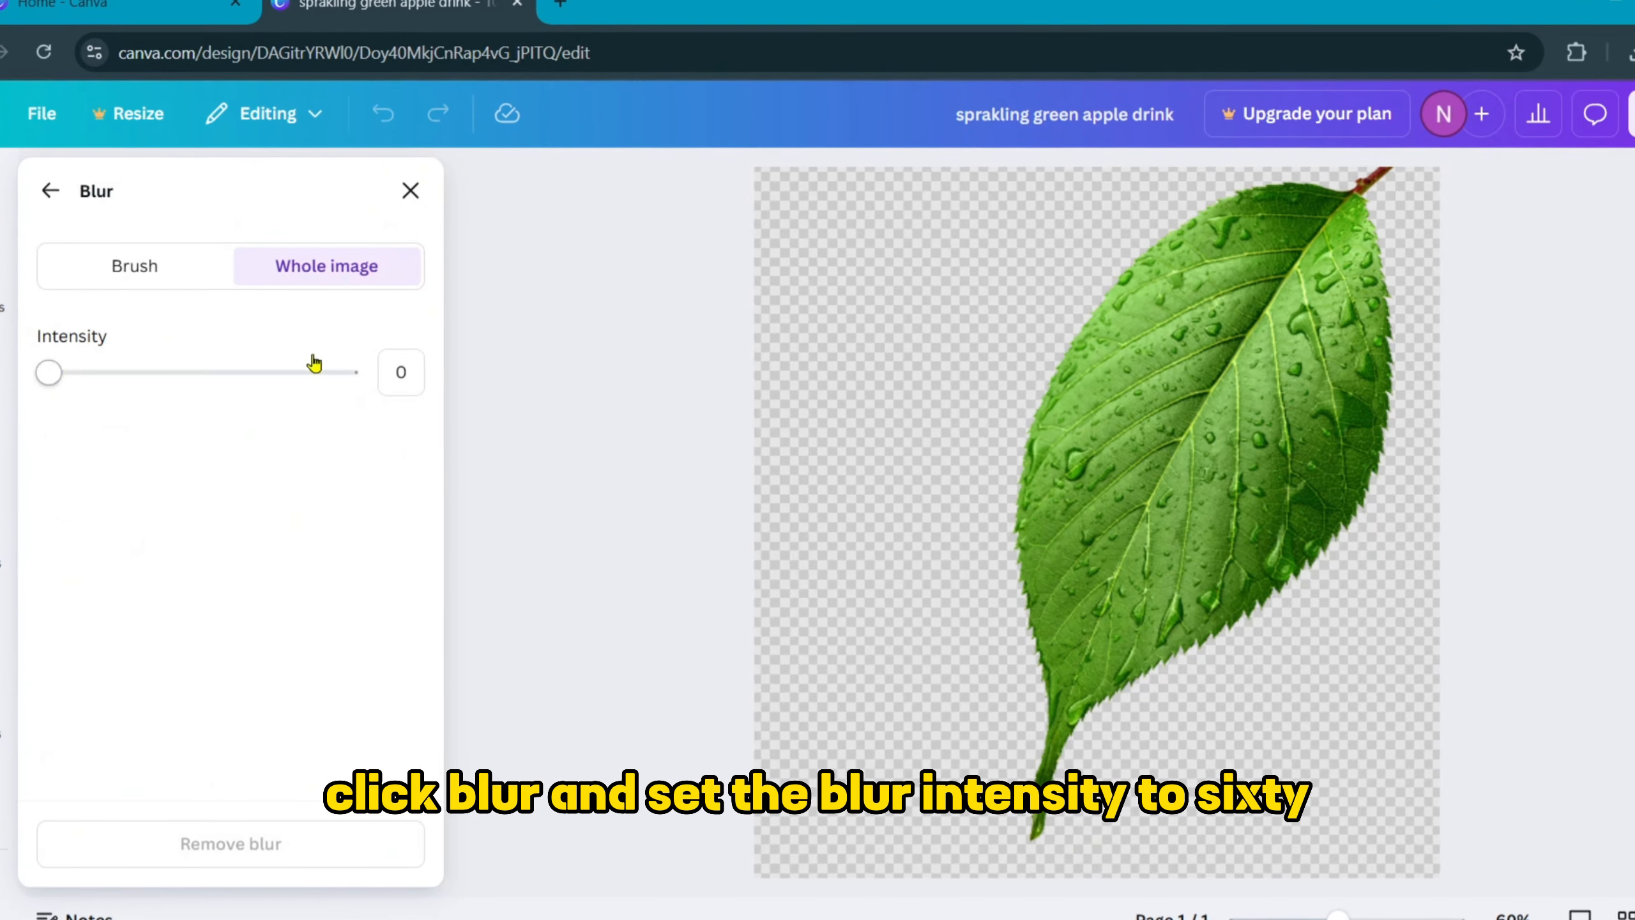
pyautogui.click(403, 366)
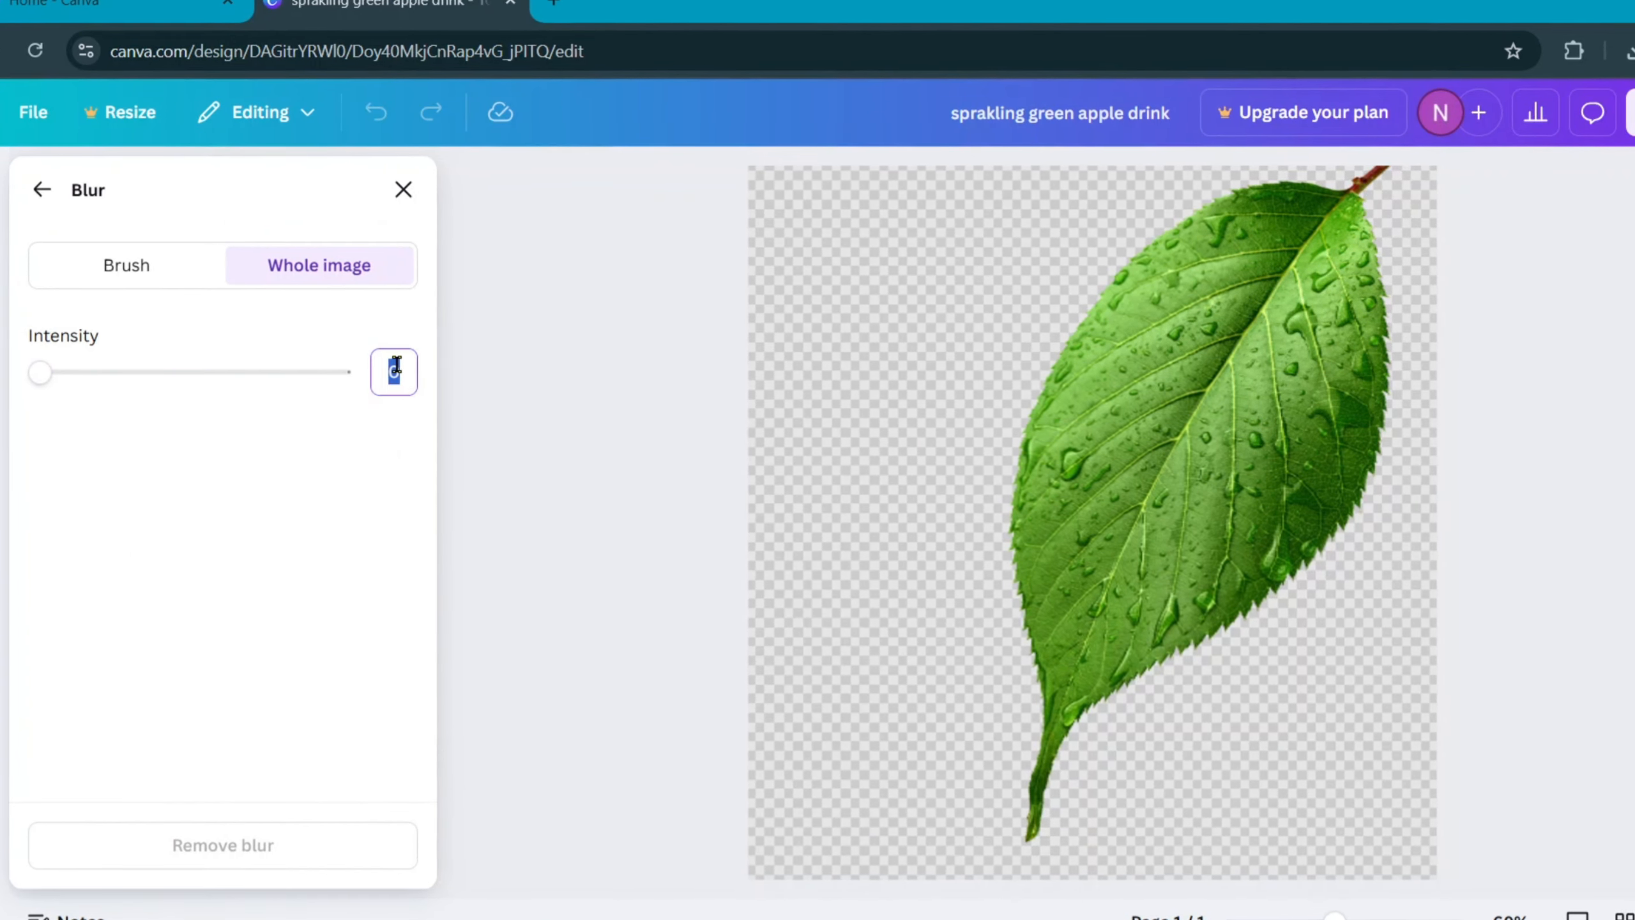
pyautogui.write('60')
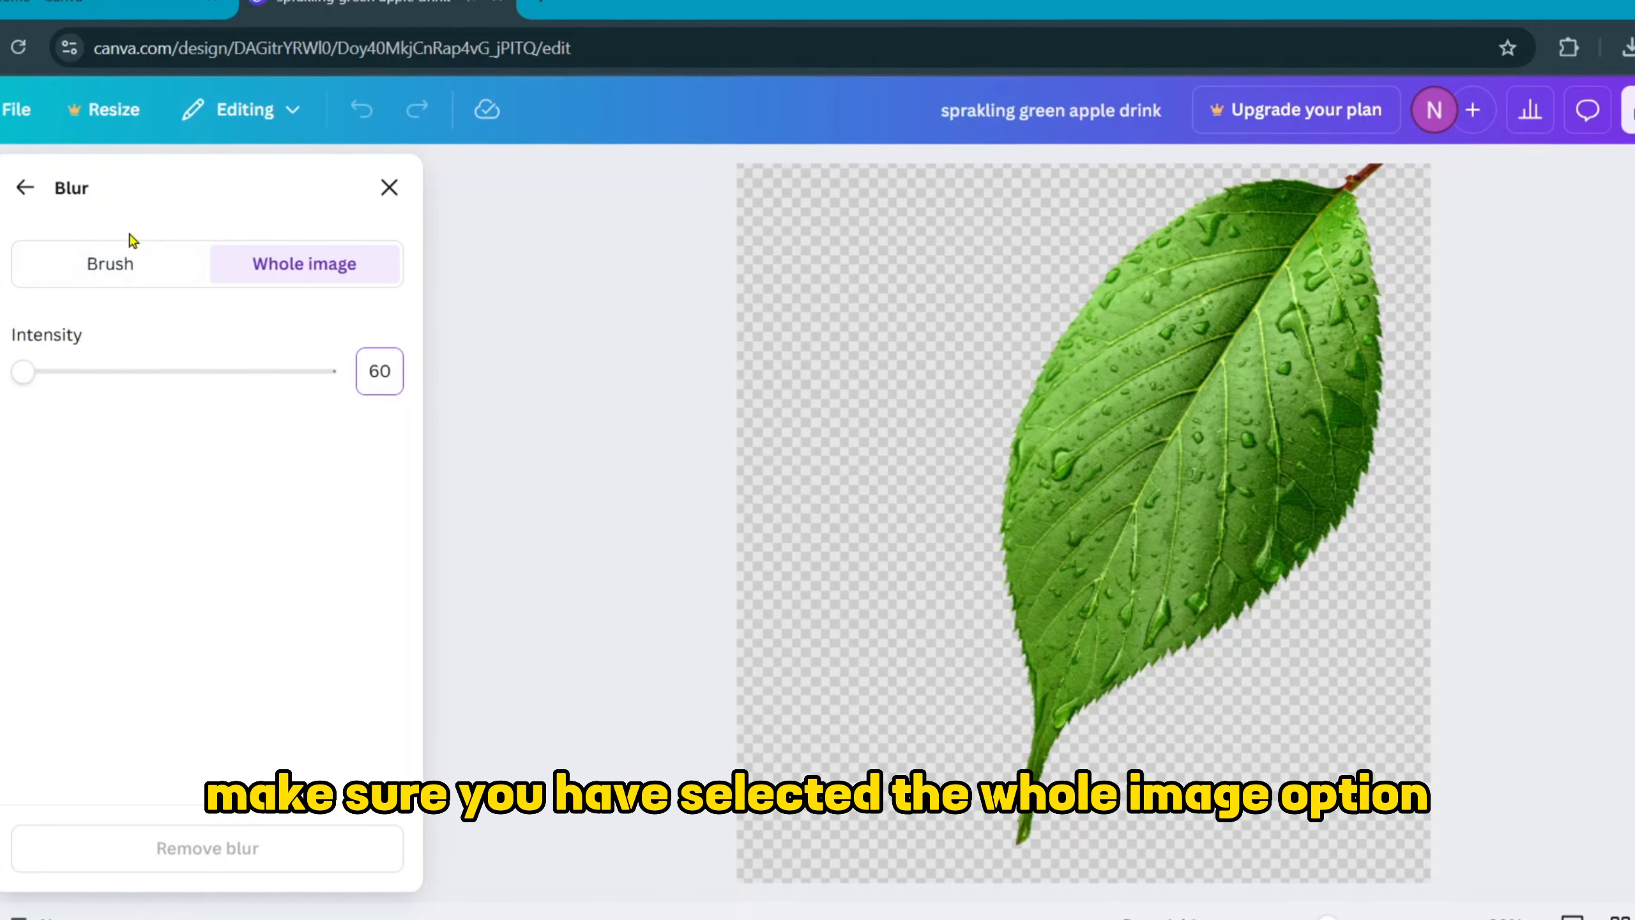
pyautogui.press('Return')
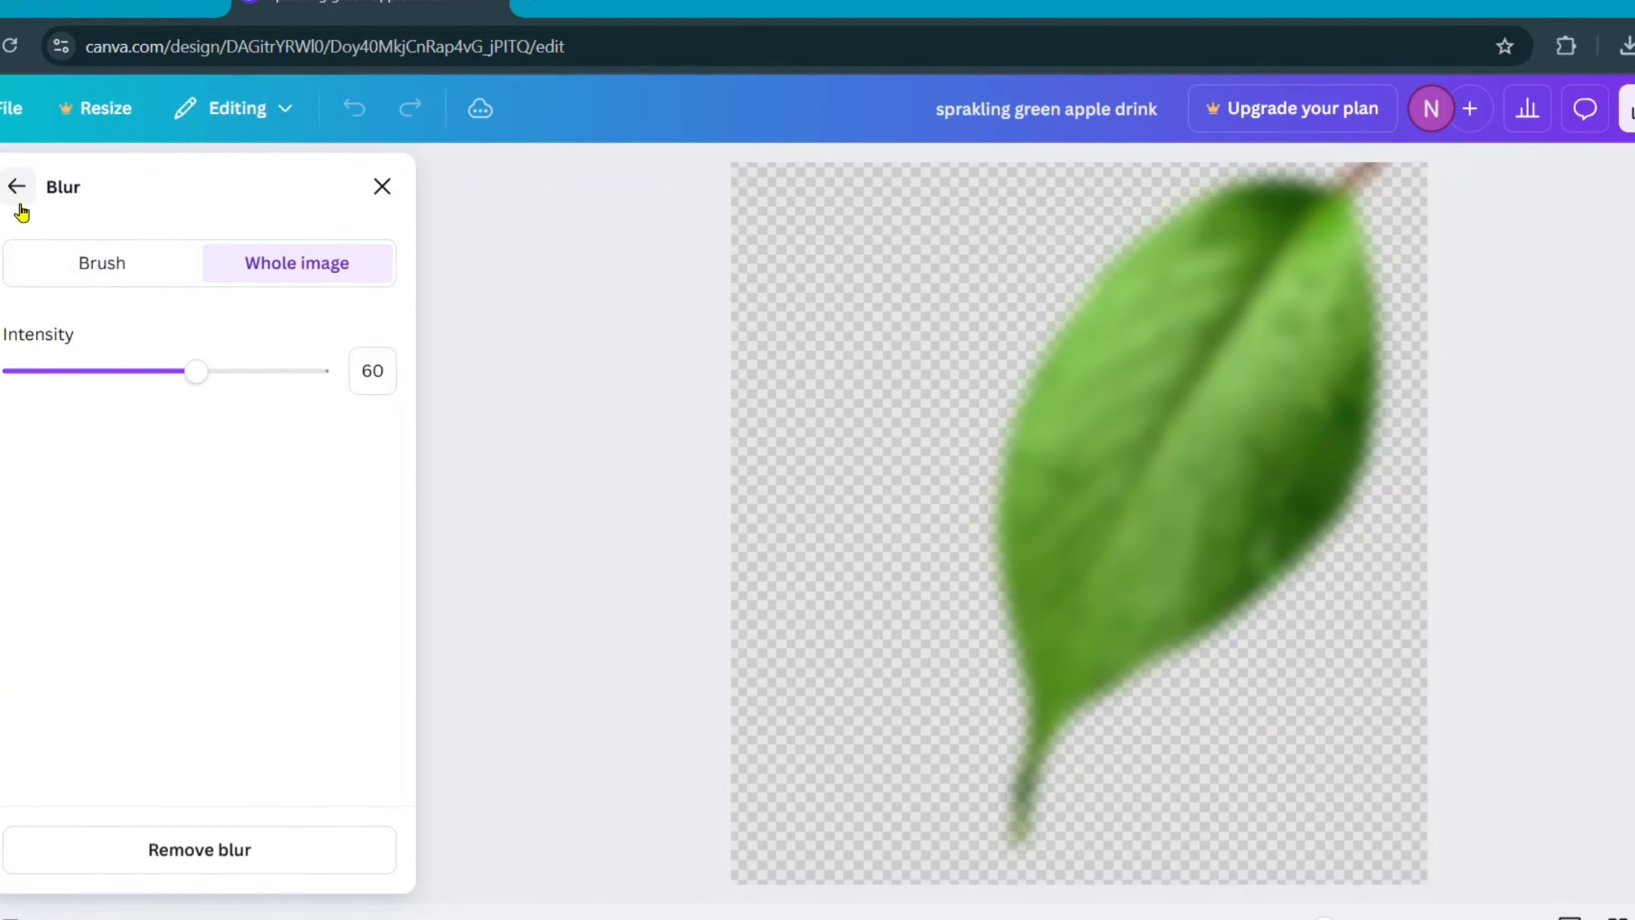
pyautogui.click(17, 186)
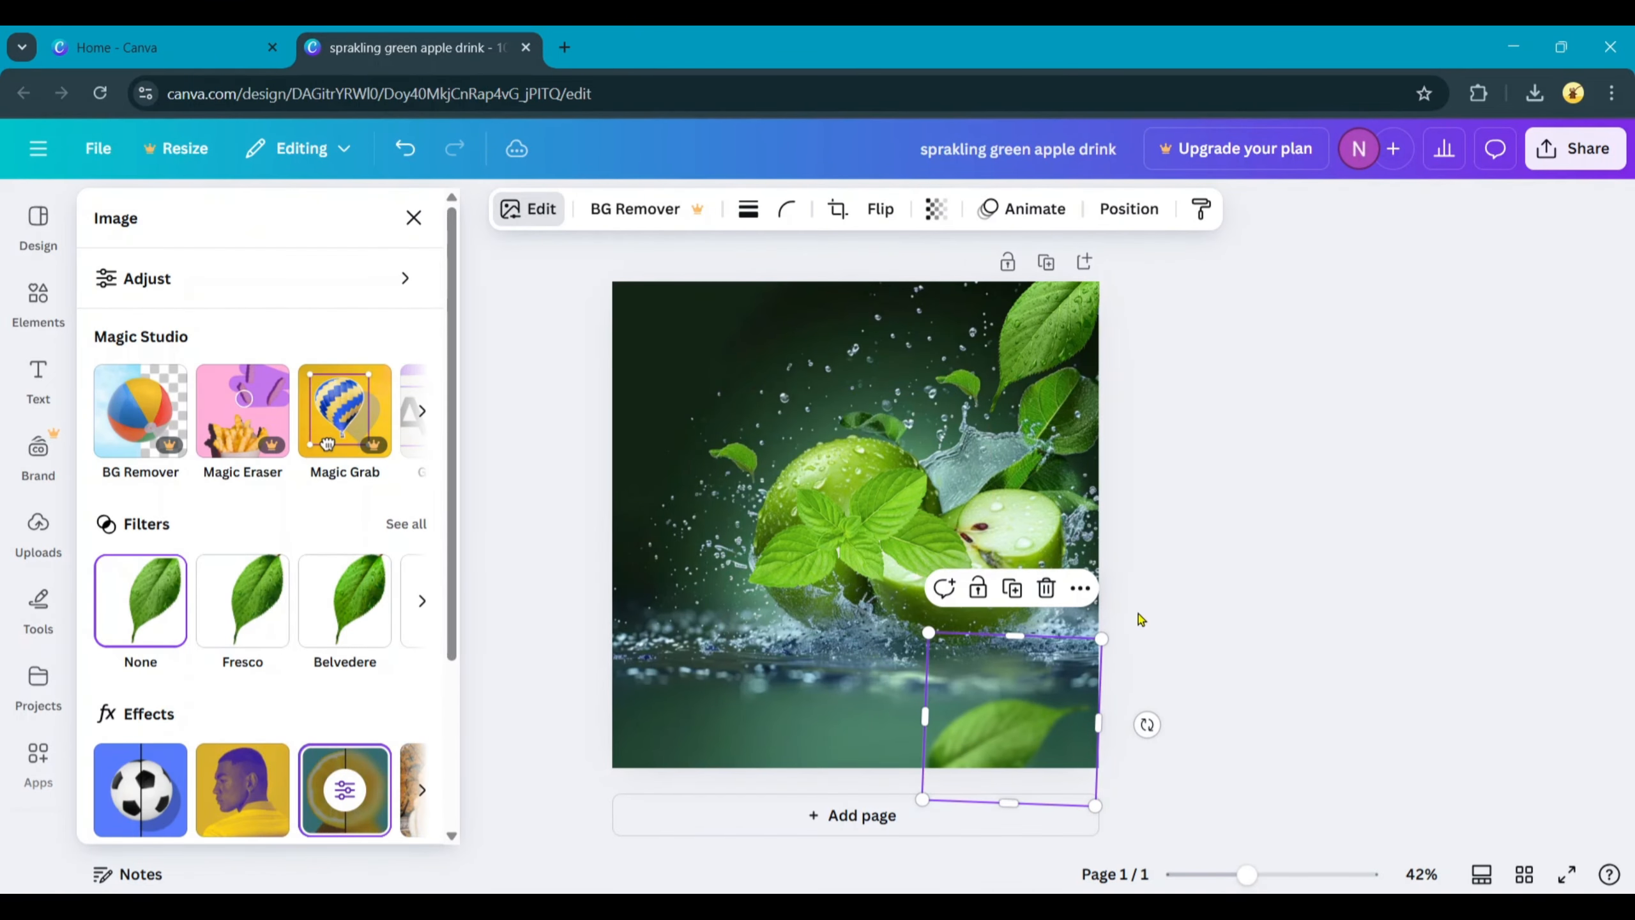
pyautogui.click(1144, 694)
# Move the mint leaves to the page's lower-left corner and shrink them so they partly run off the page
pyautogui.click(902, 537)
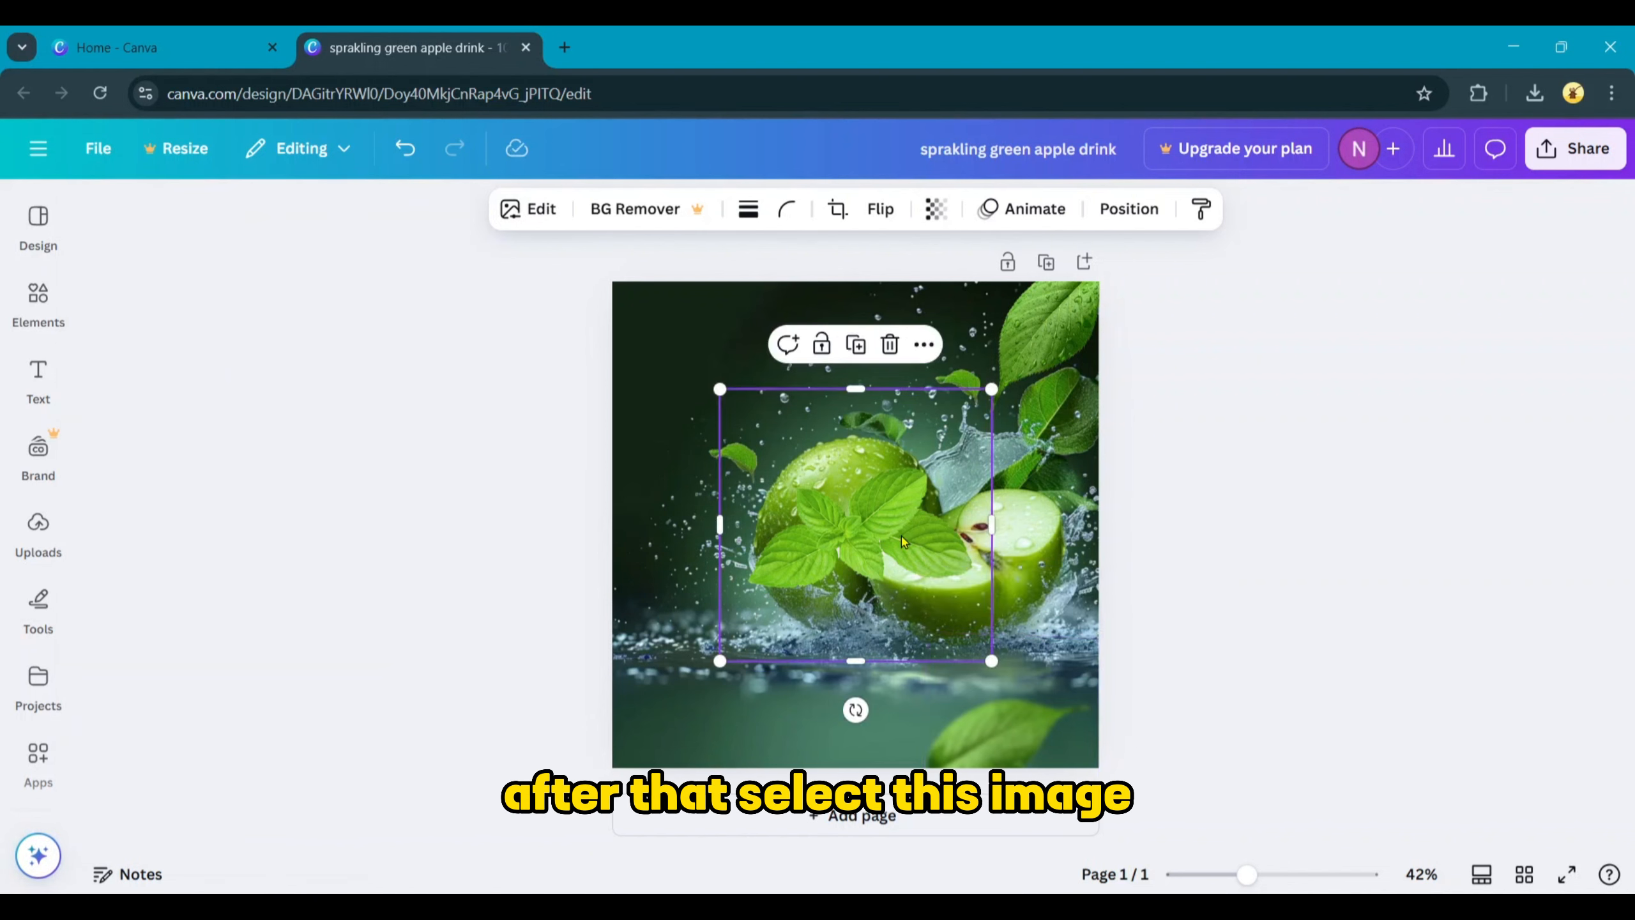
pyautogui.moveTo(902, 537); pyautogui.dragTo(697, 739)
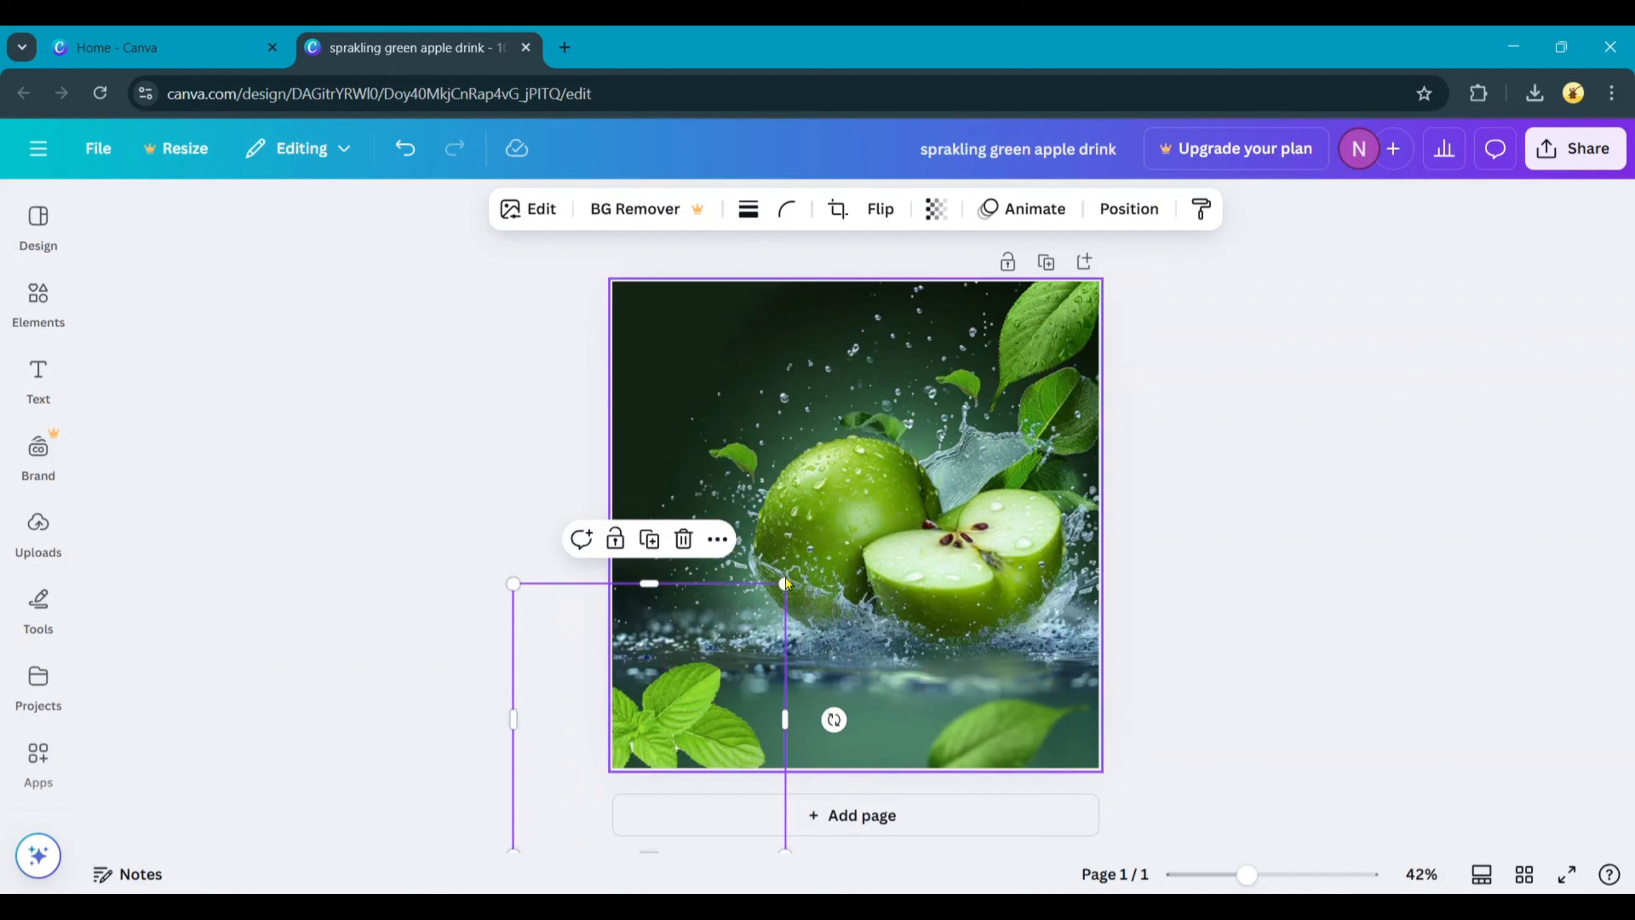
pyautogui.moveTo(785, 584); pyautogui.dragTo(722, 698)
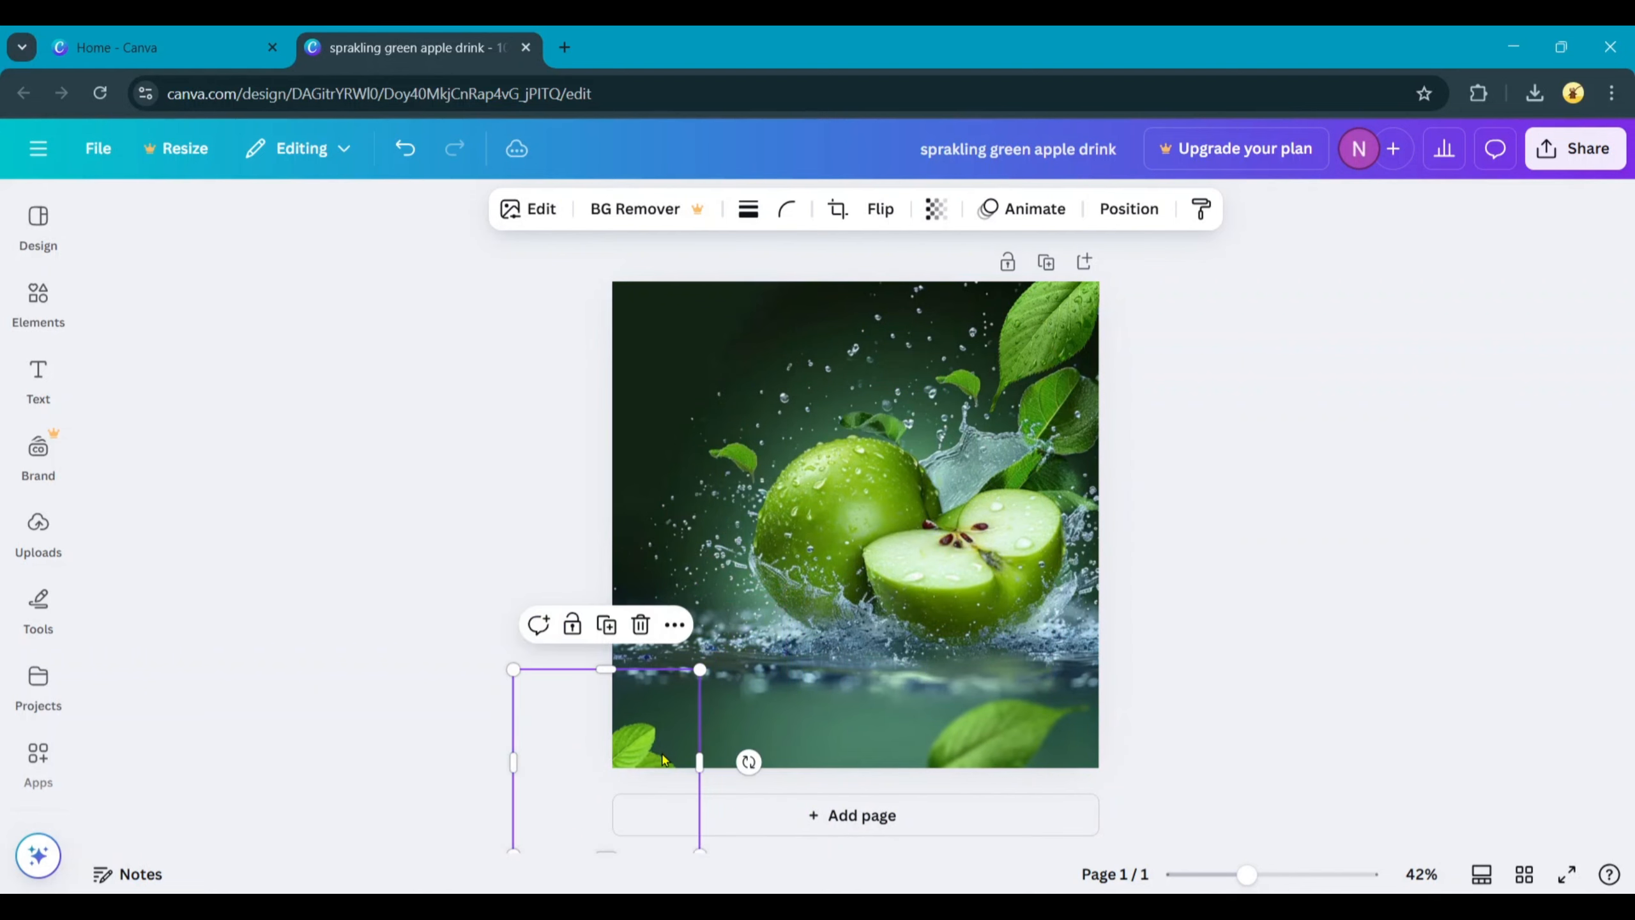
pyautogui.moveTo(661, 752); pyautogui.dragTo(681, 736)
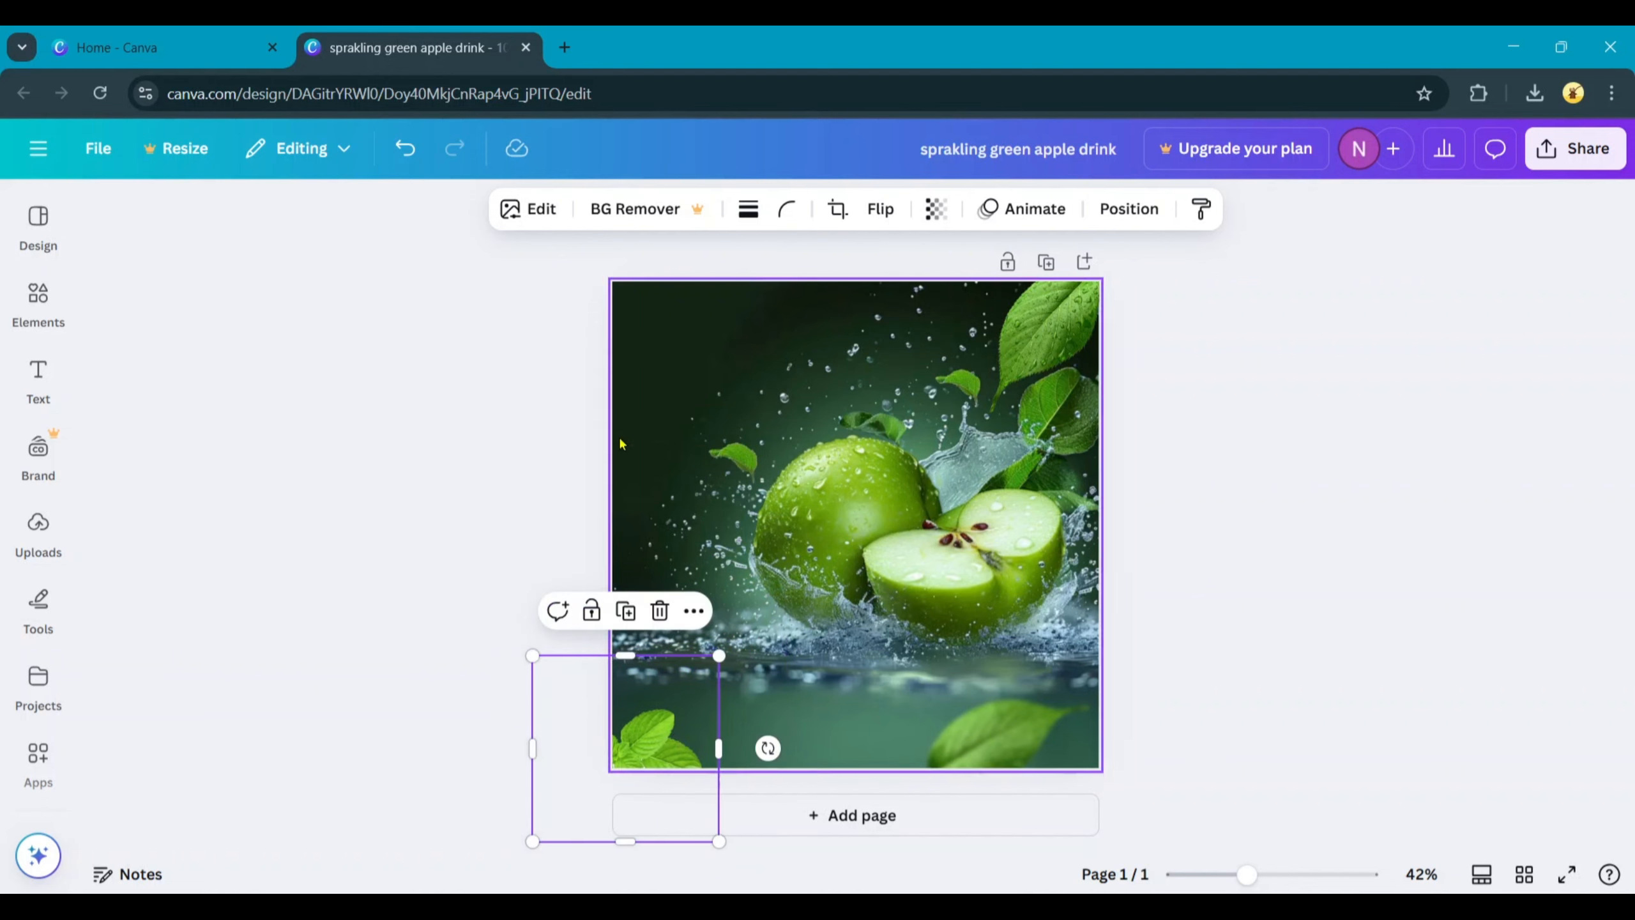
# Apply a whole-image blur with intensity 30 to the mint leaves
pyautogui.click(538, 209)
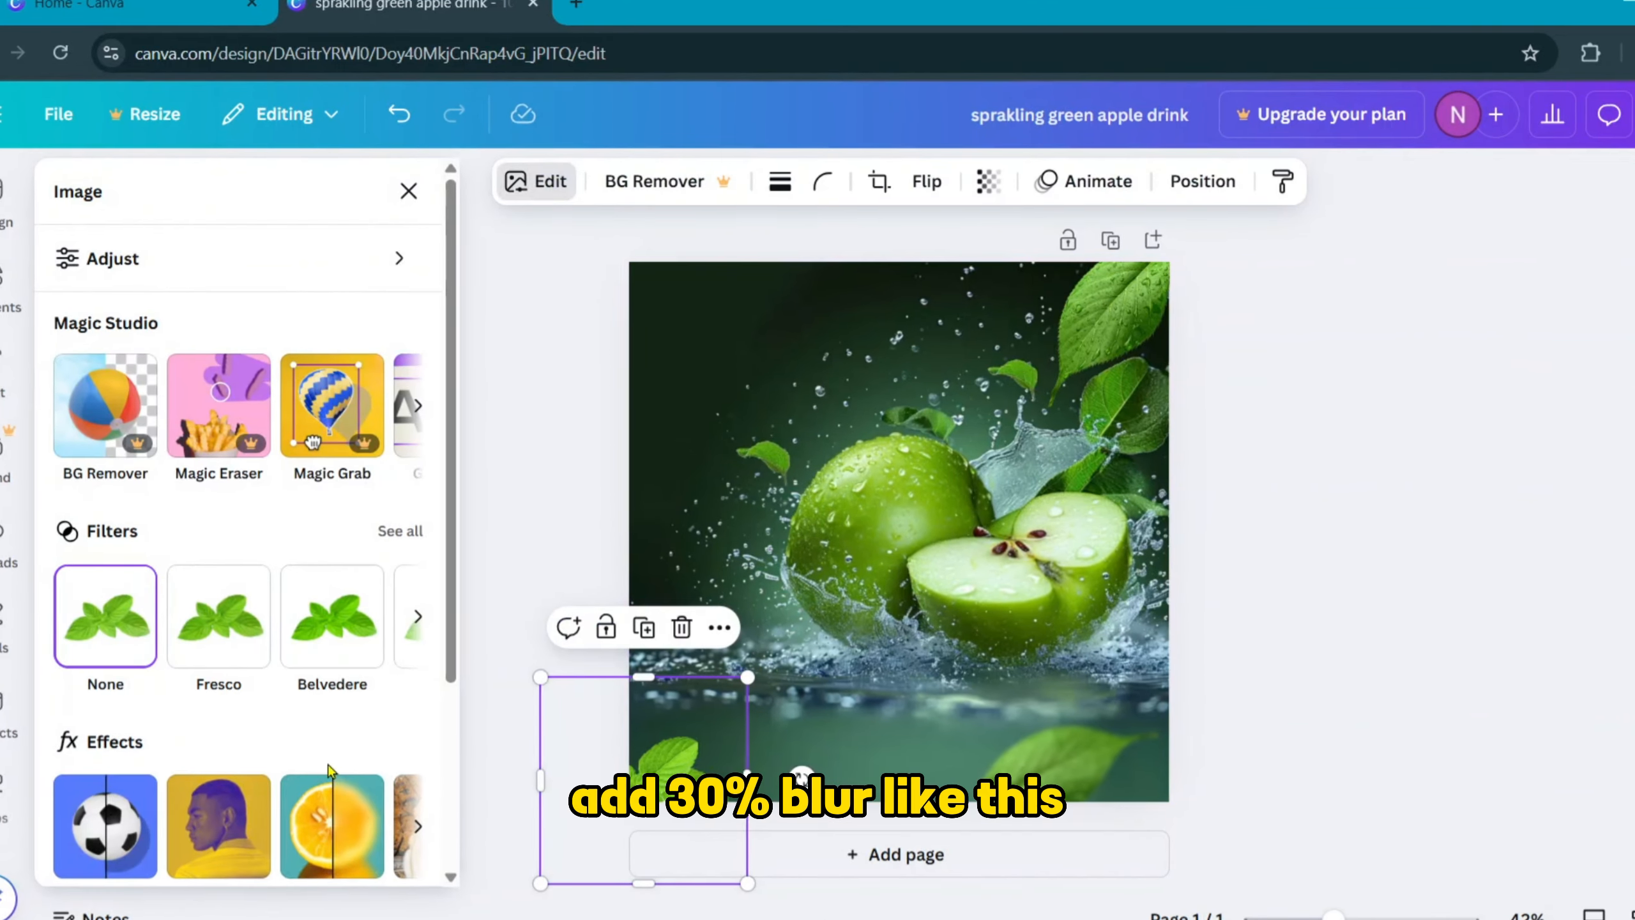
pyautogui.click(344, 792)
pyautogui.click(395, 362)
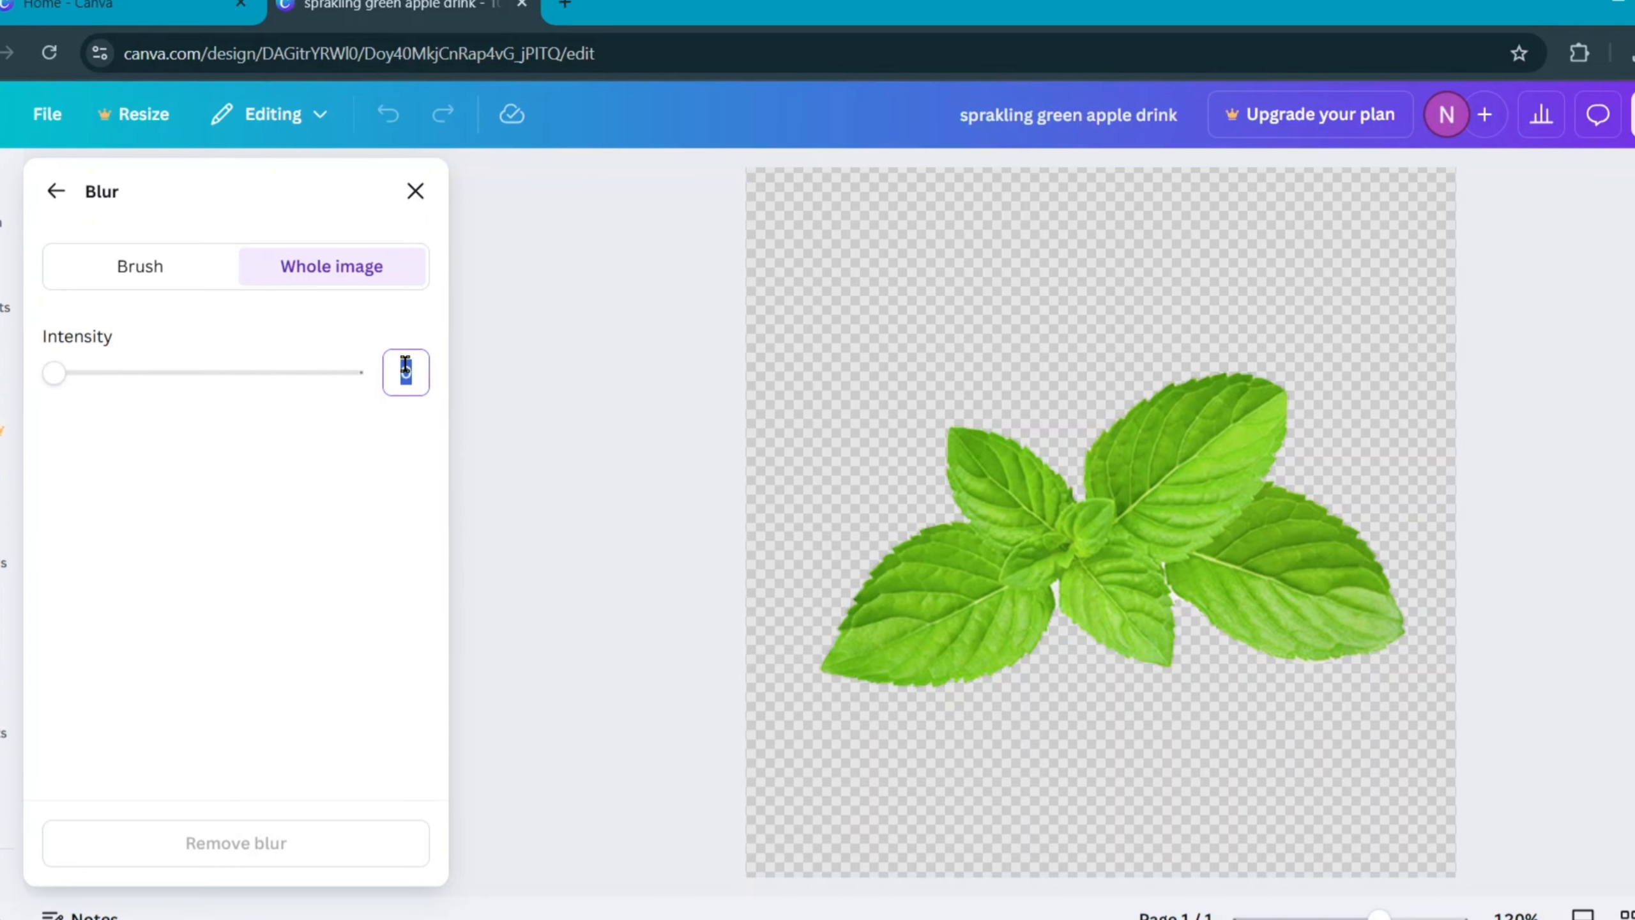
pyautogui.write('30')
pyautogui.press('Return')
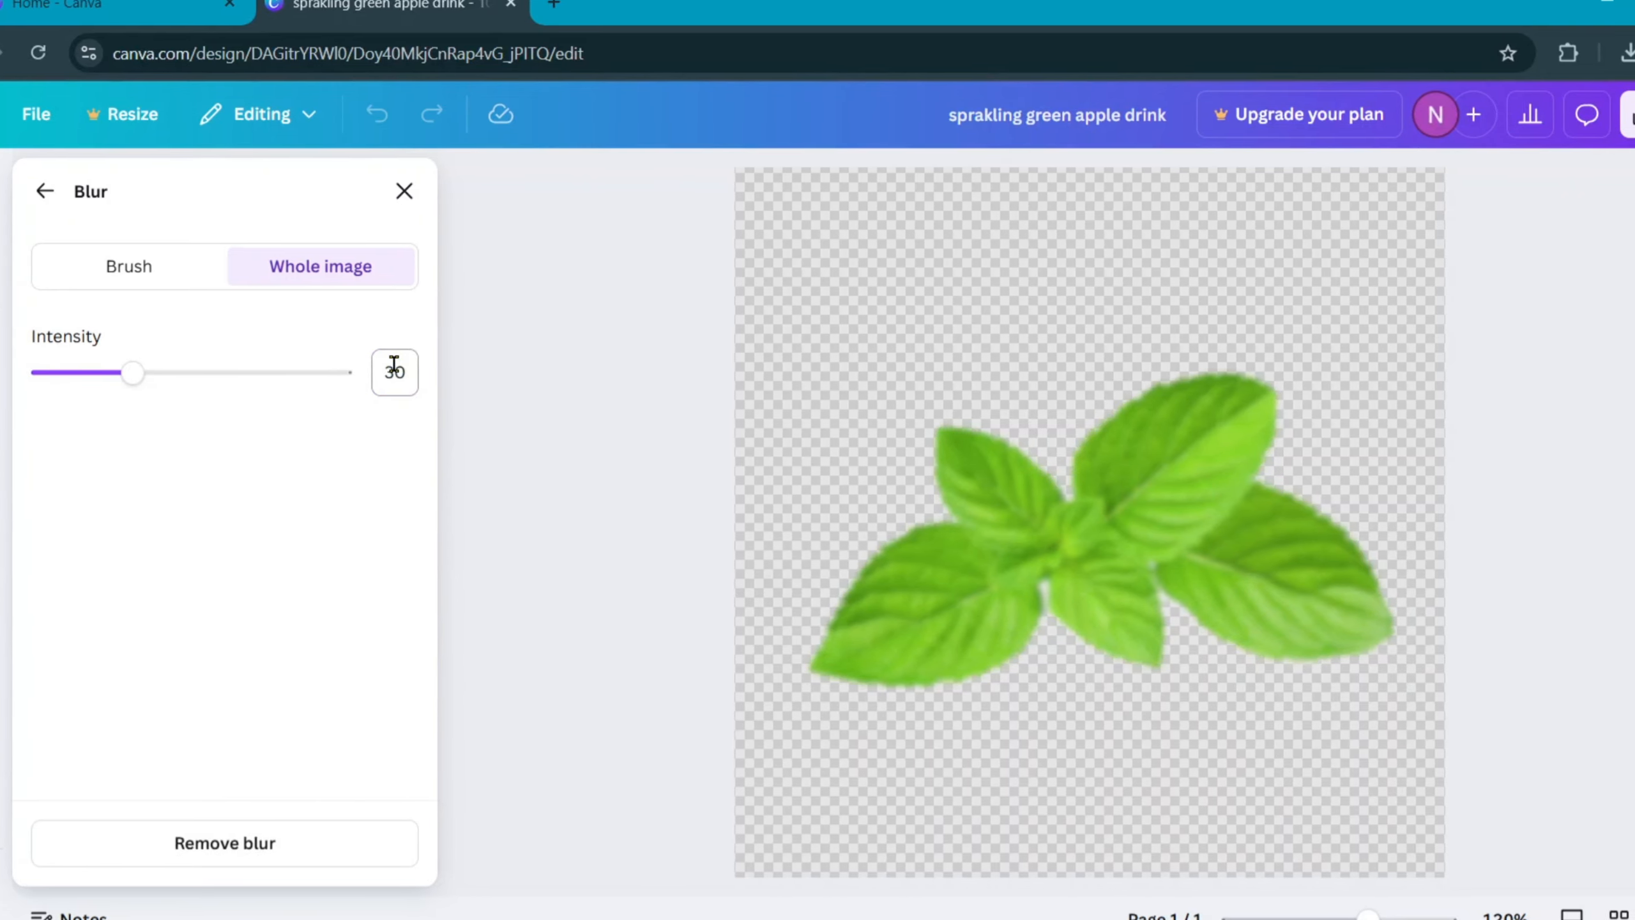
pyautogui.click(36, 194)
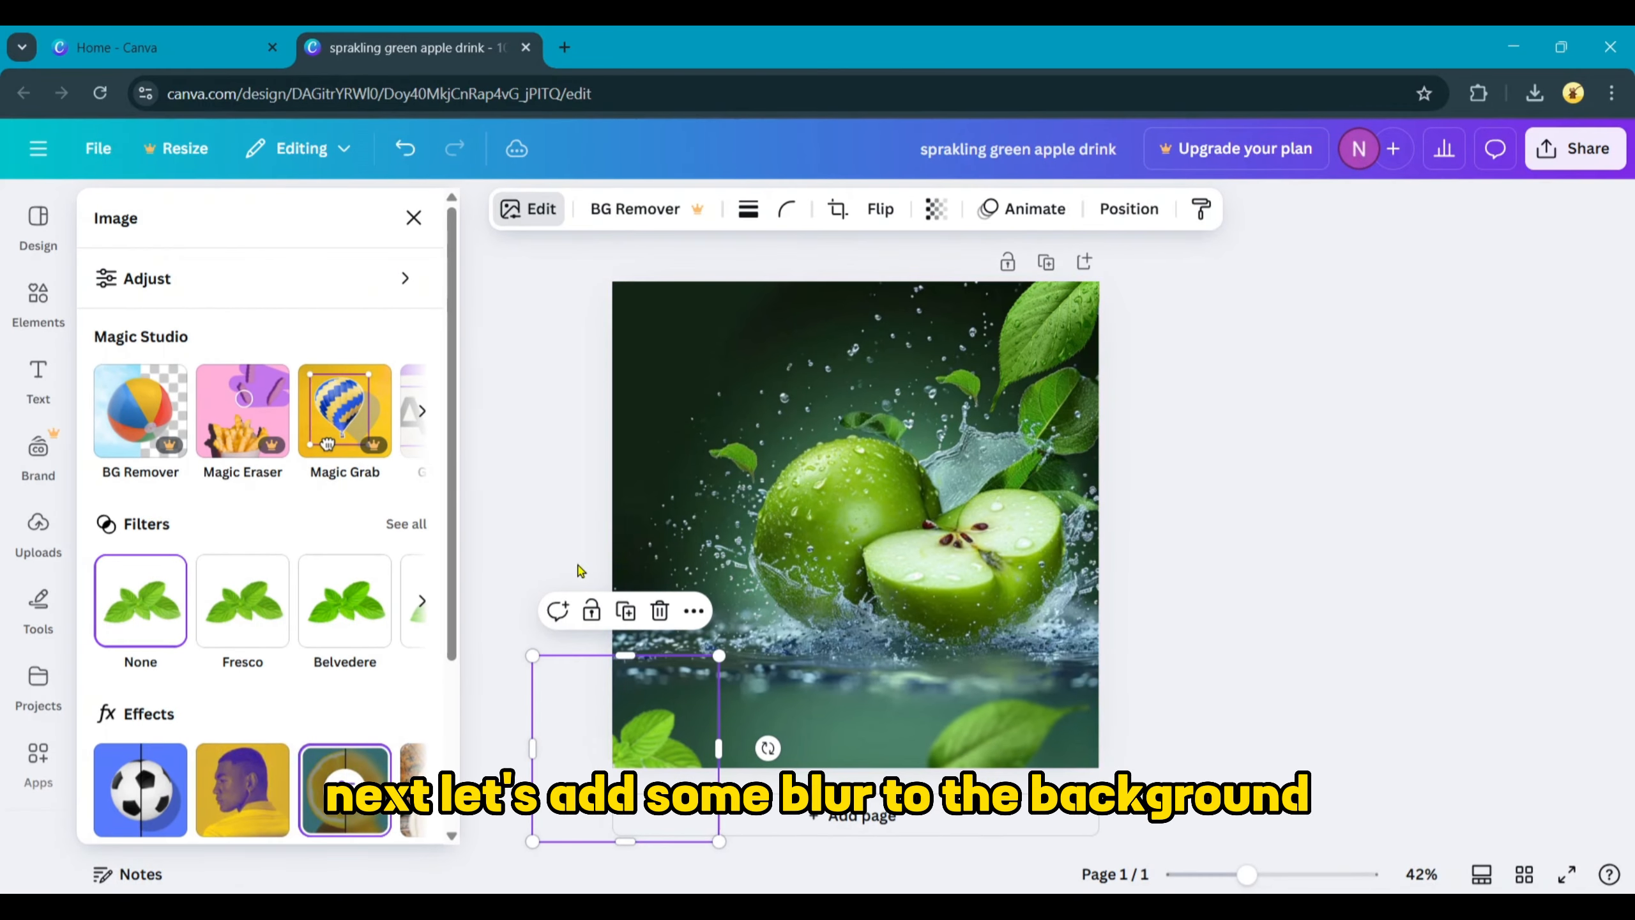
# Find the round orange blur among the "blur" graphics, add it to the page and recolour it with the mint photo's bright light green
pyautogui.click(558, 524)
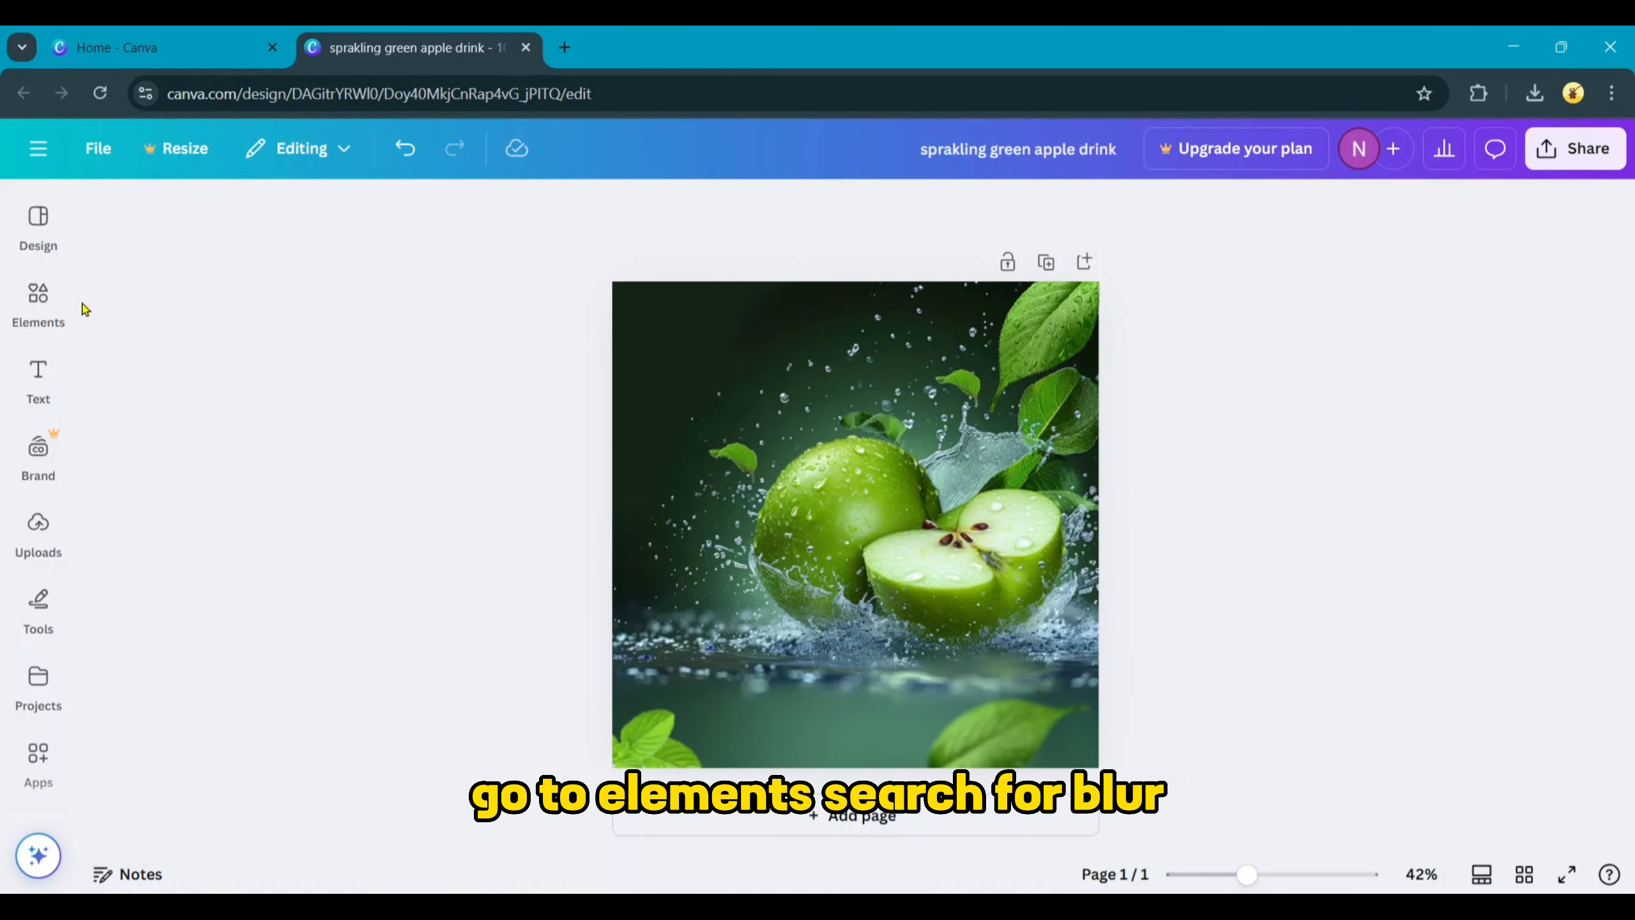
pyautogui.click(40, 303)
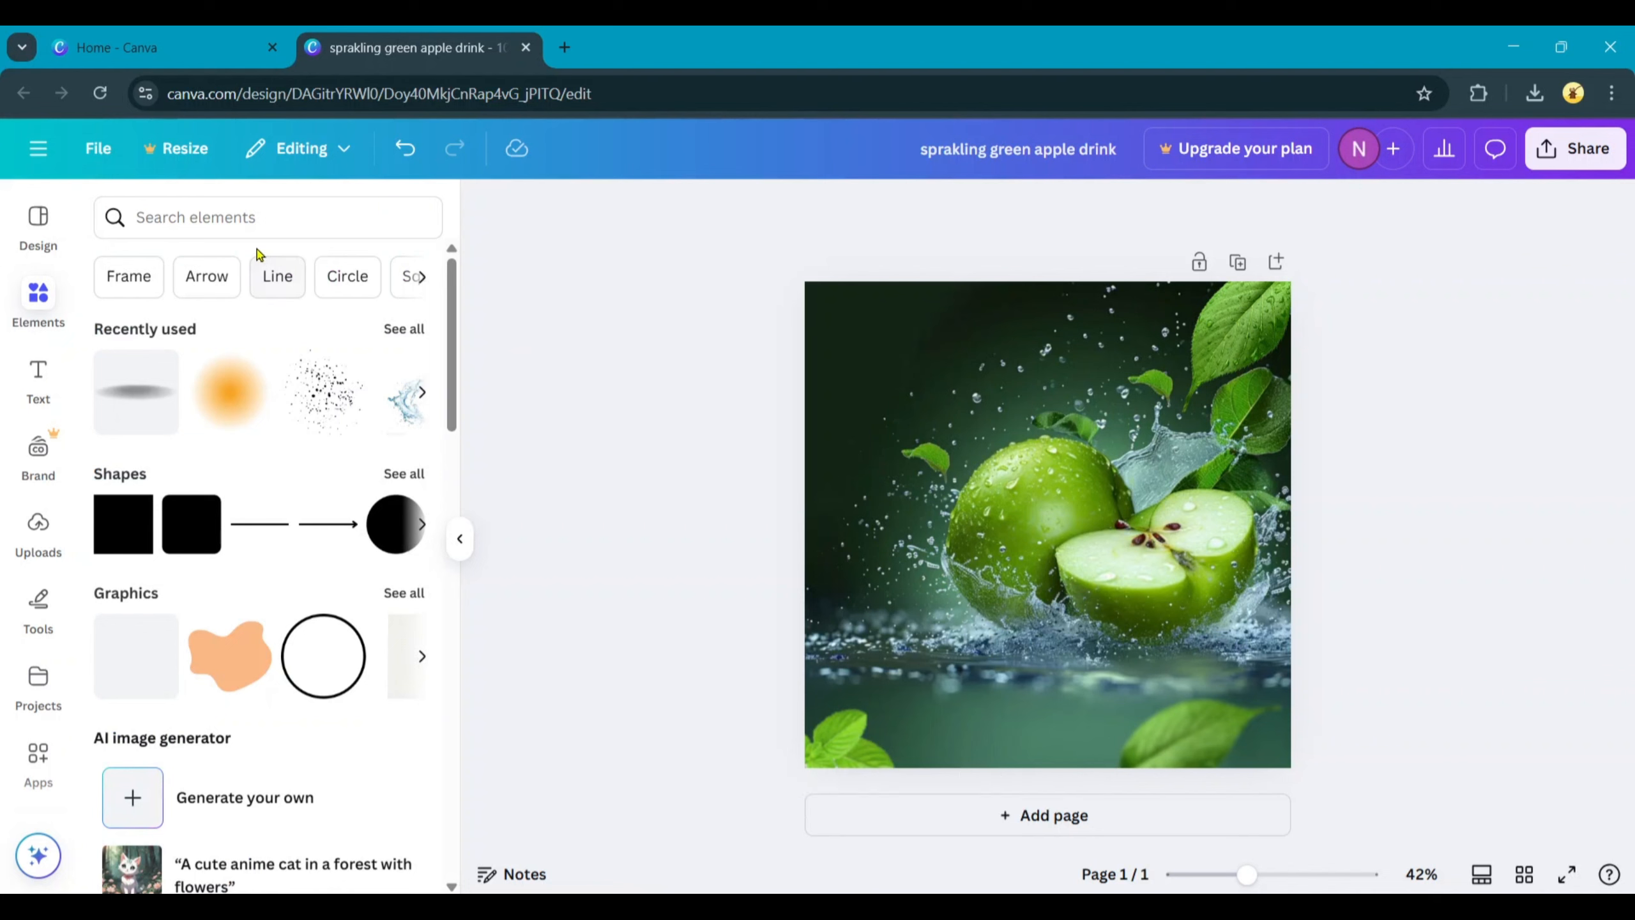
pyautogui.click(252, 217)
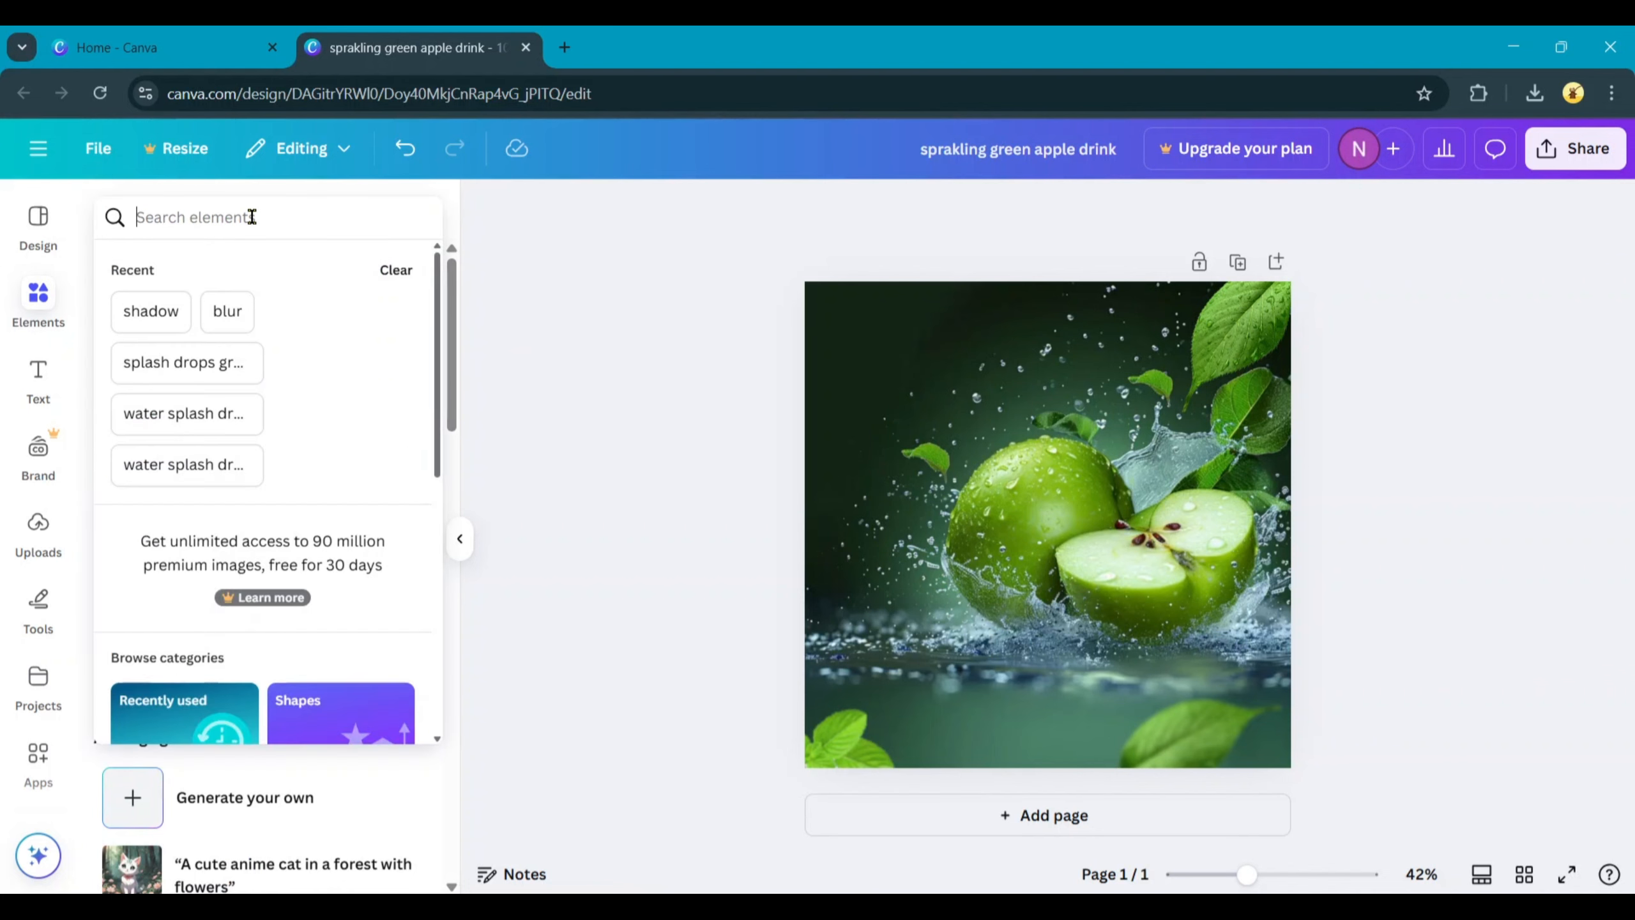
pyautogui.write('blur3')
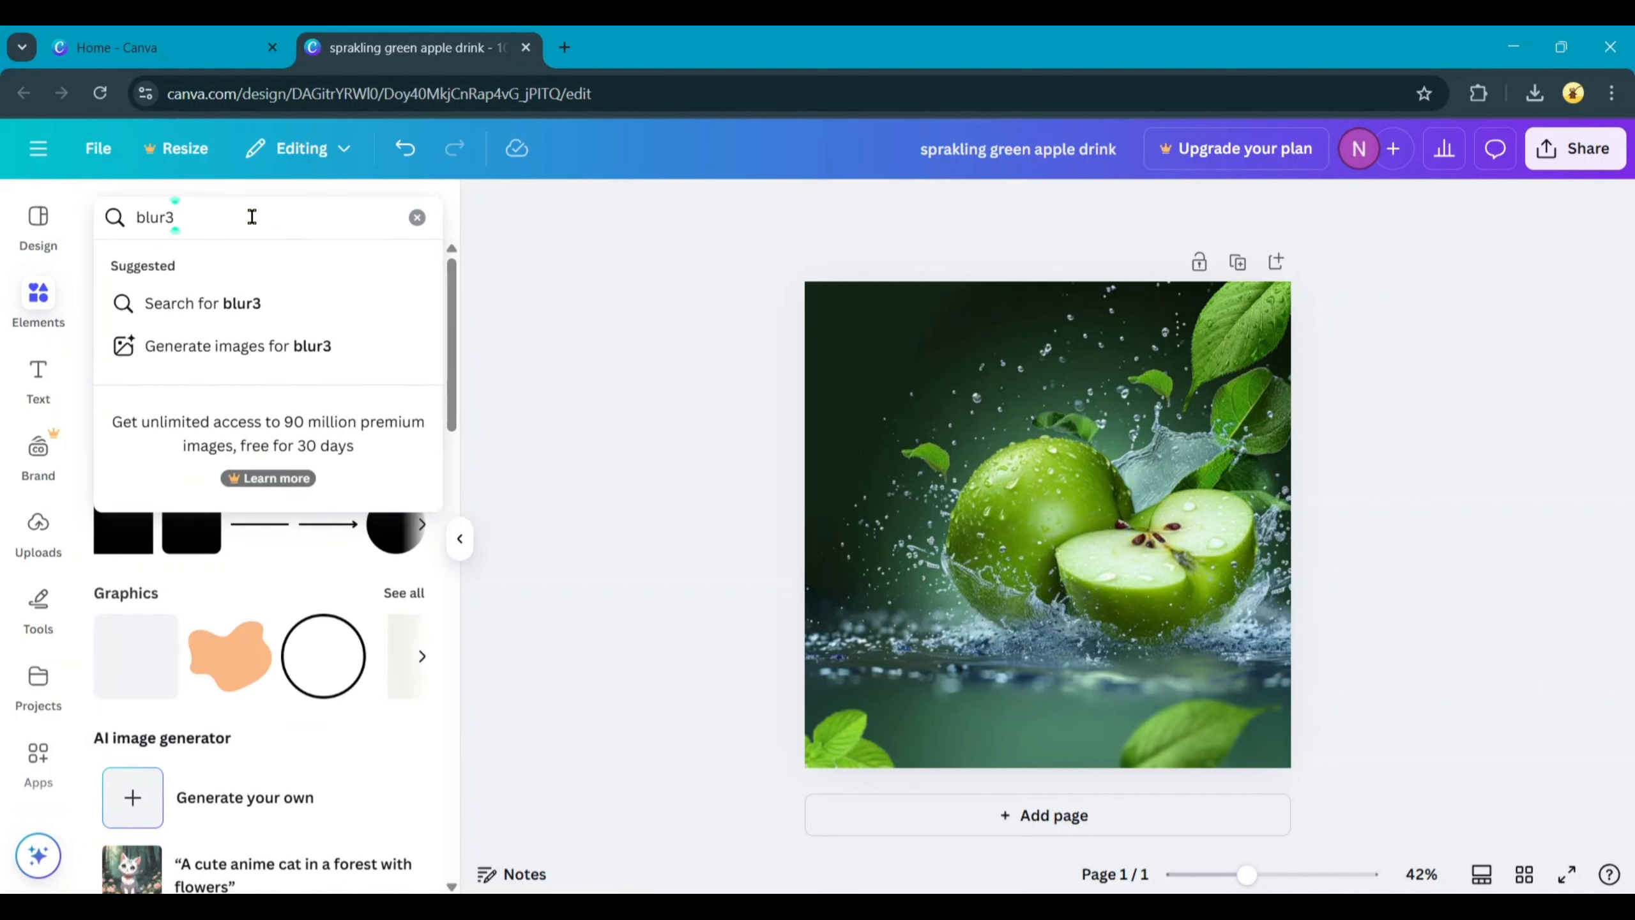
pyautogui.press('BackSpace')
pyautogui.press('Return')
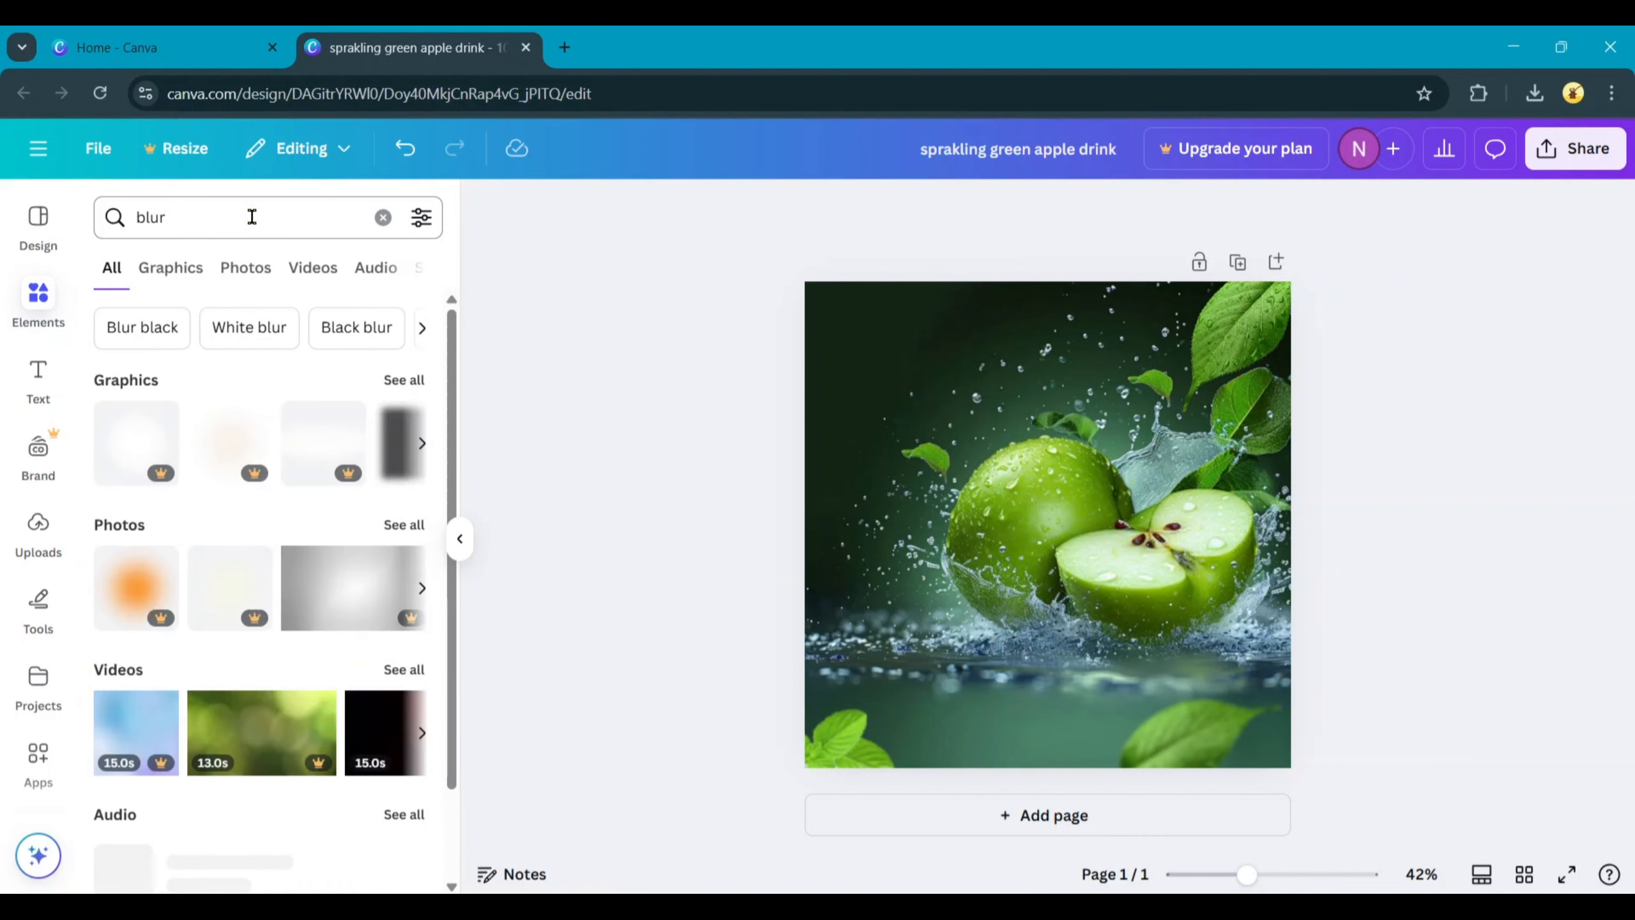
pyautogui.click(173, 268)
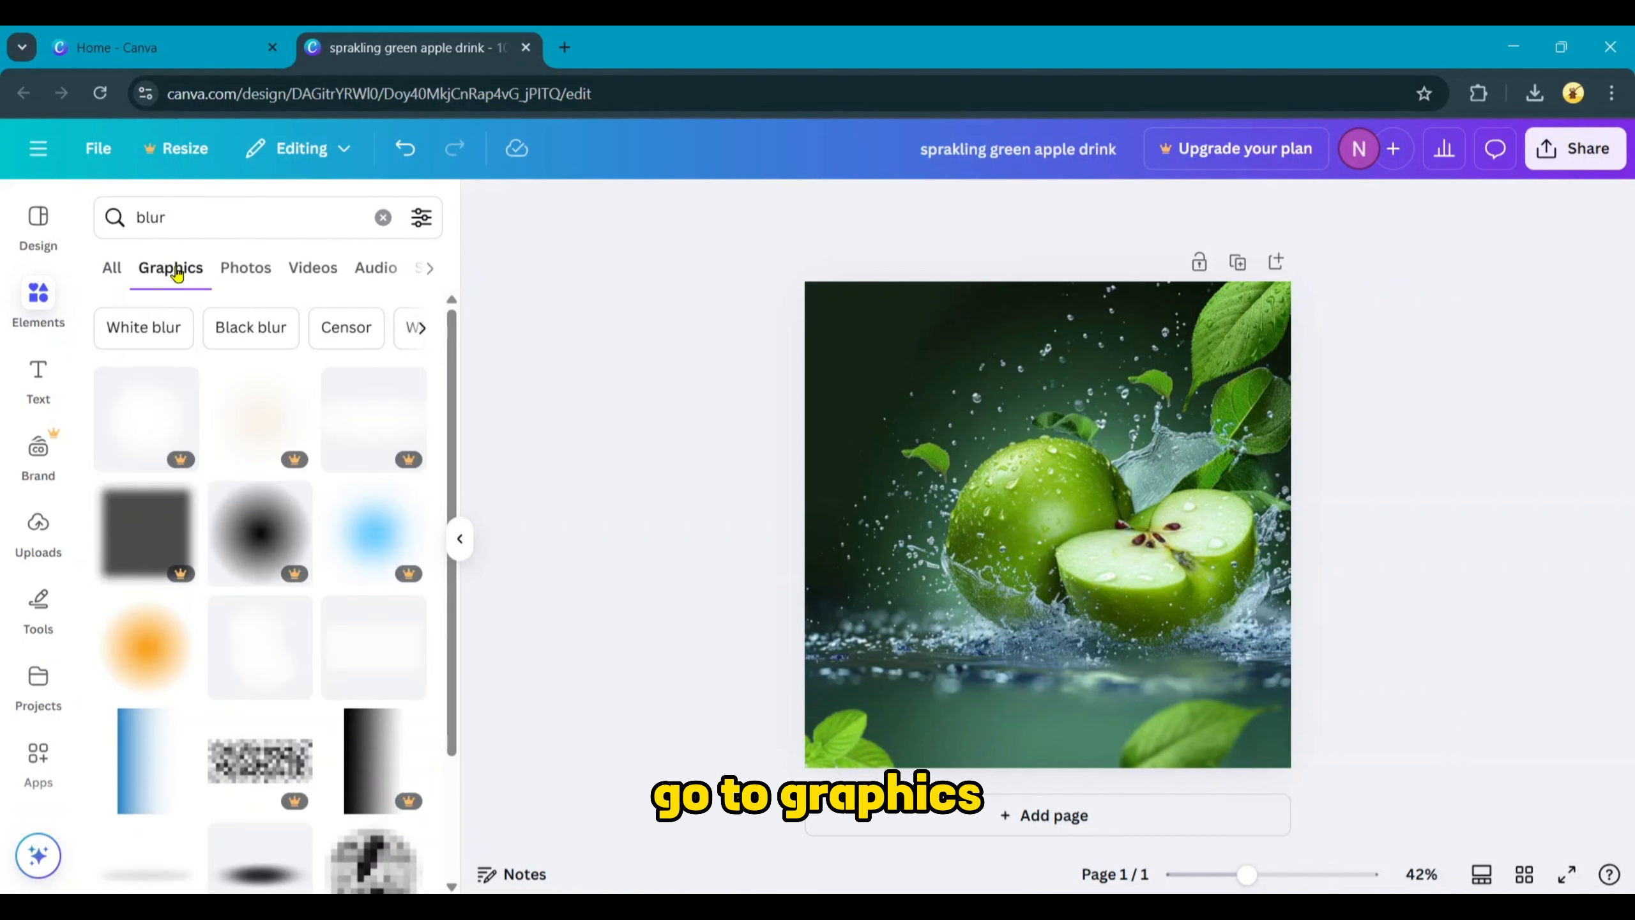
pyautogui.click(143, 657)
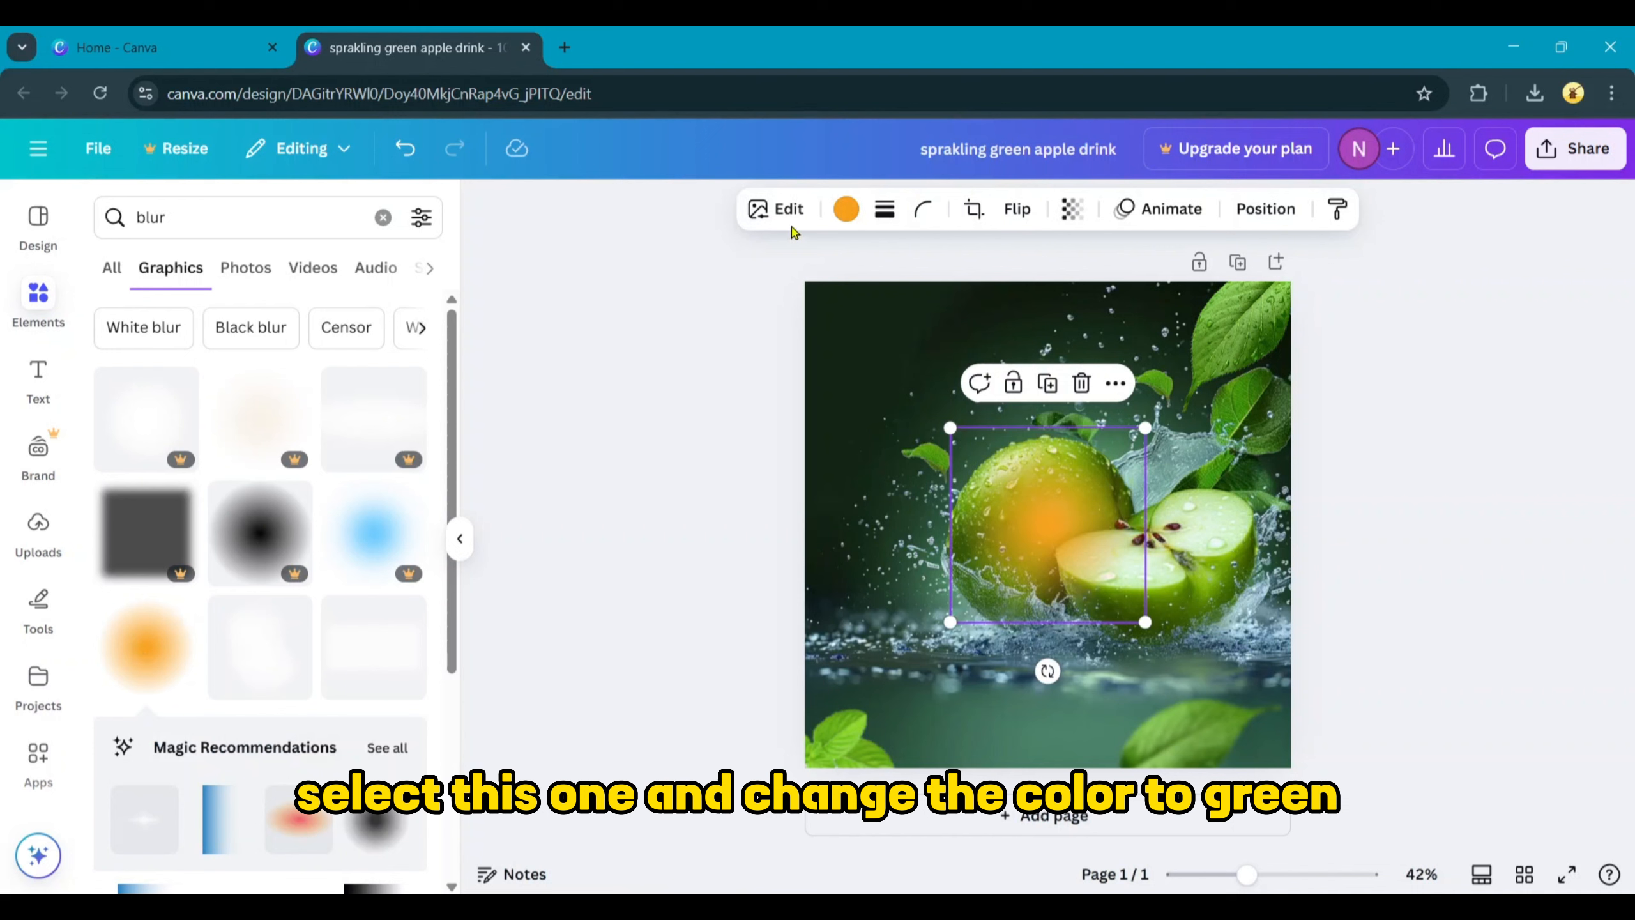
pyautogui.click(845, 211)
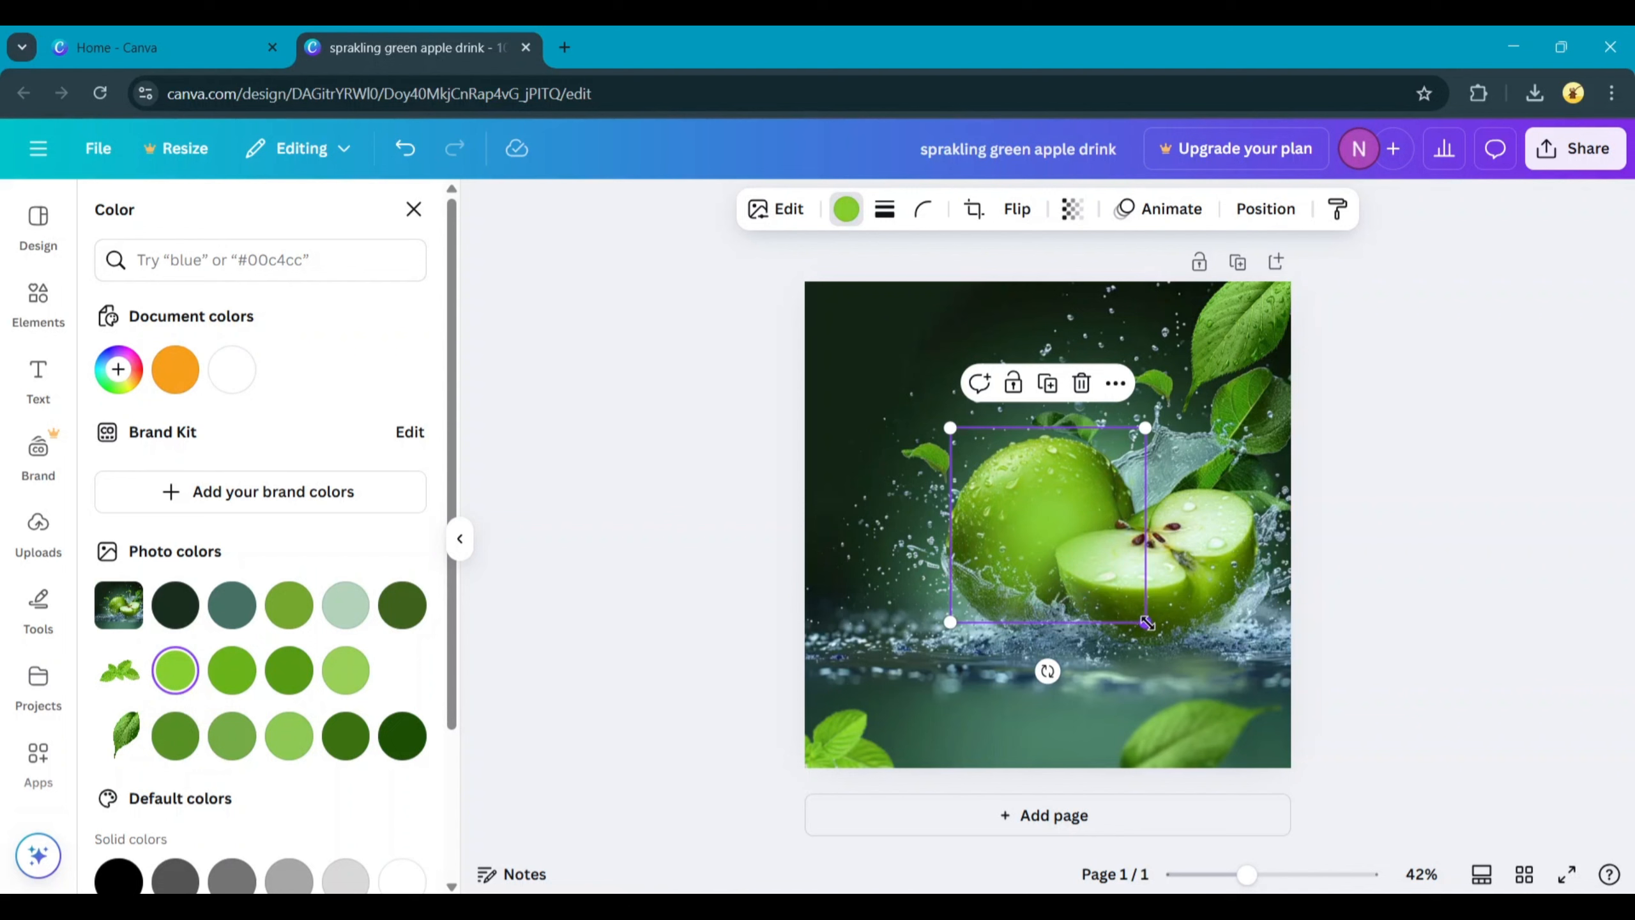
# Enlarge the green blur to nearly the page's size and centre it horizontally, letting it extend slightly above the page's upper edge
pyautogui.moveTo(1147, 623); pyautogui.dragTo(1293, 768)
pyautogui.moveTo(952, 426); pyautogui.dragTo(783, 315)
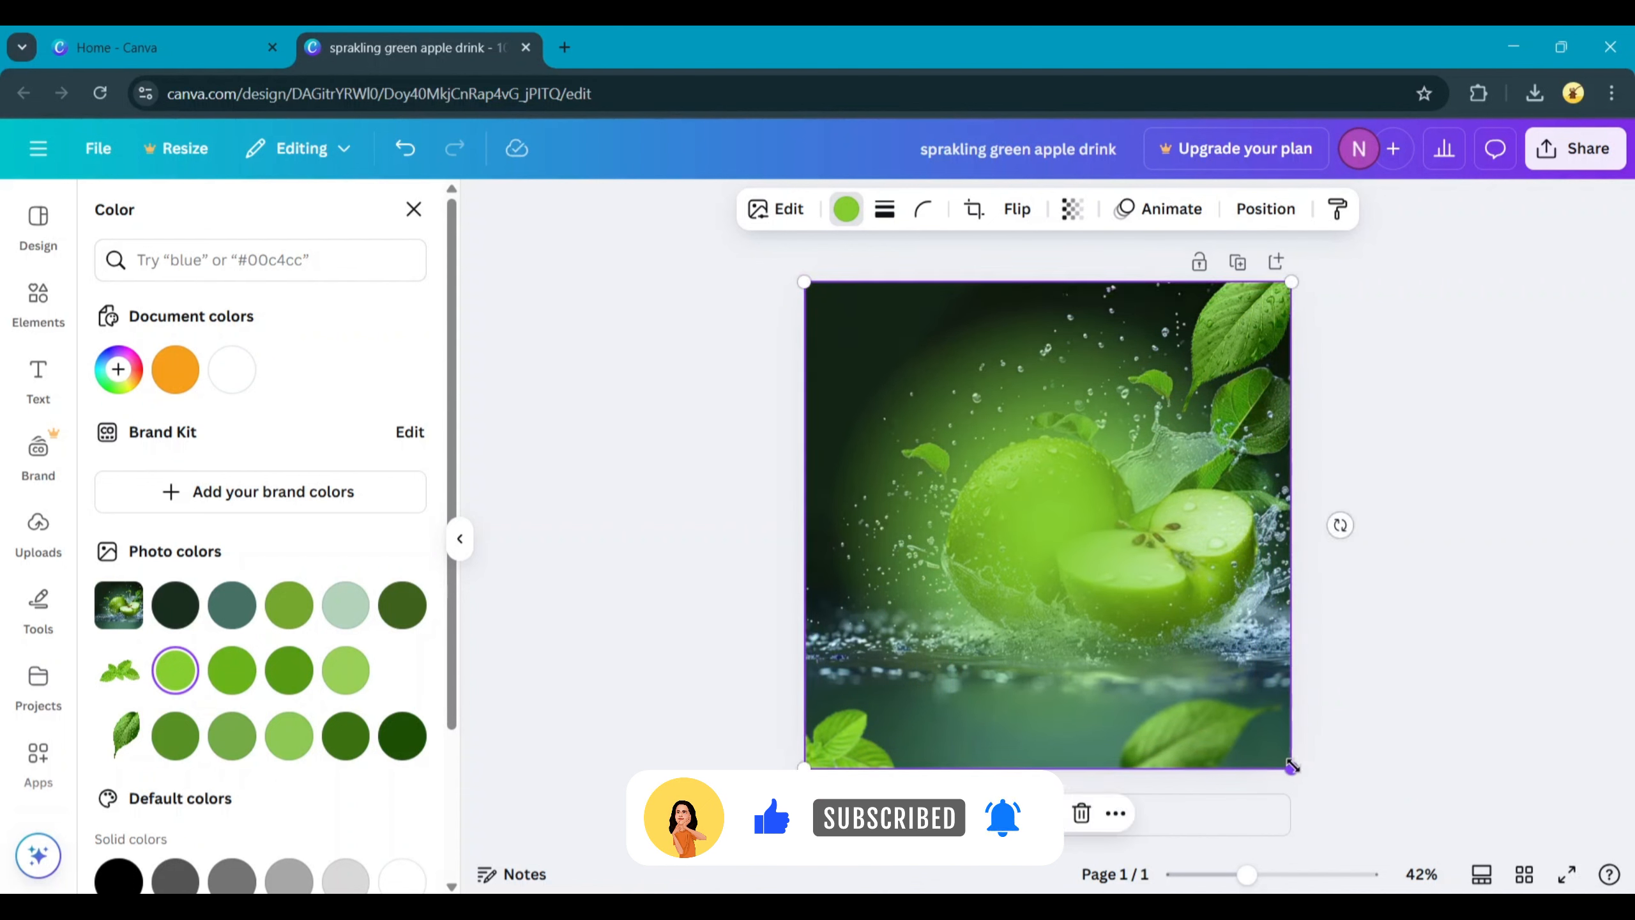
pyautogui.moveTo(1291, 768); pyautogui.dragTo(1255, 731)
pyautogui.moveTo(1053, 662); pyautogui.dragTo(1072, 620)
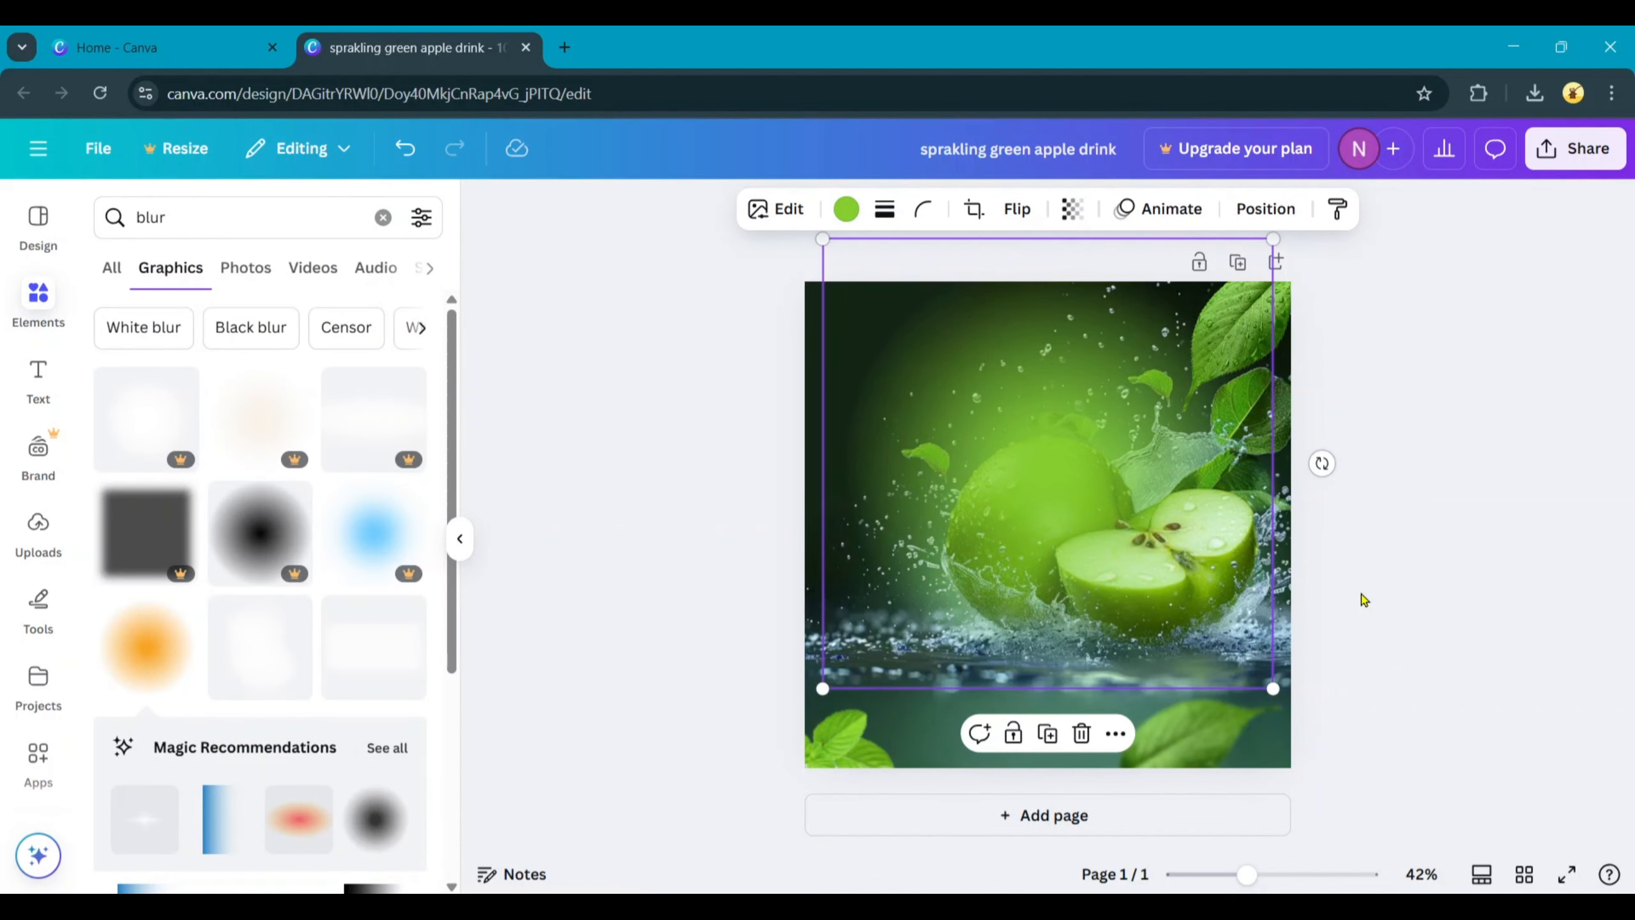
pyautogui.click(1362, 594)
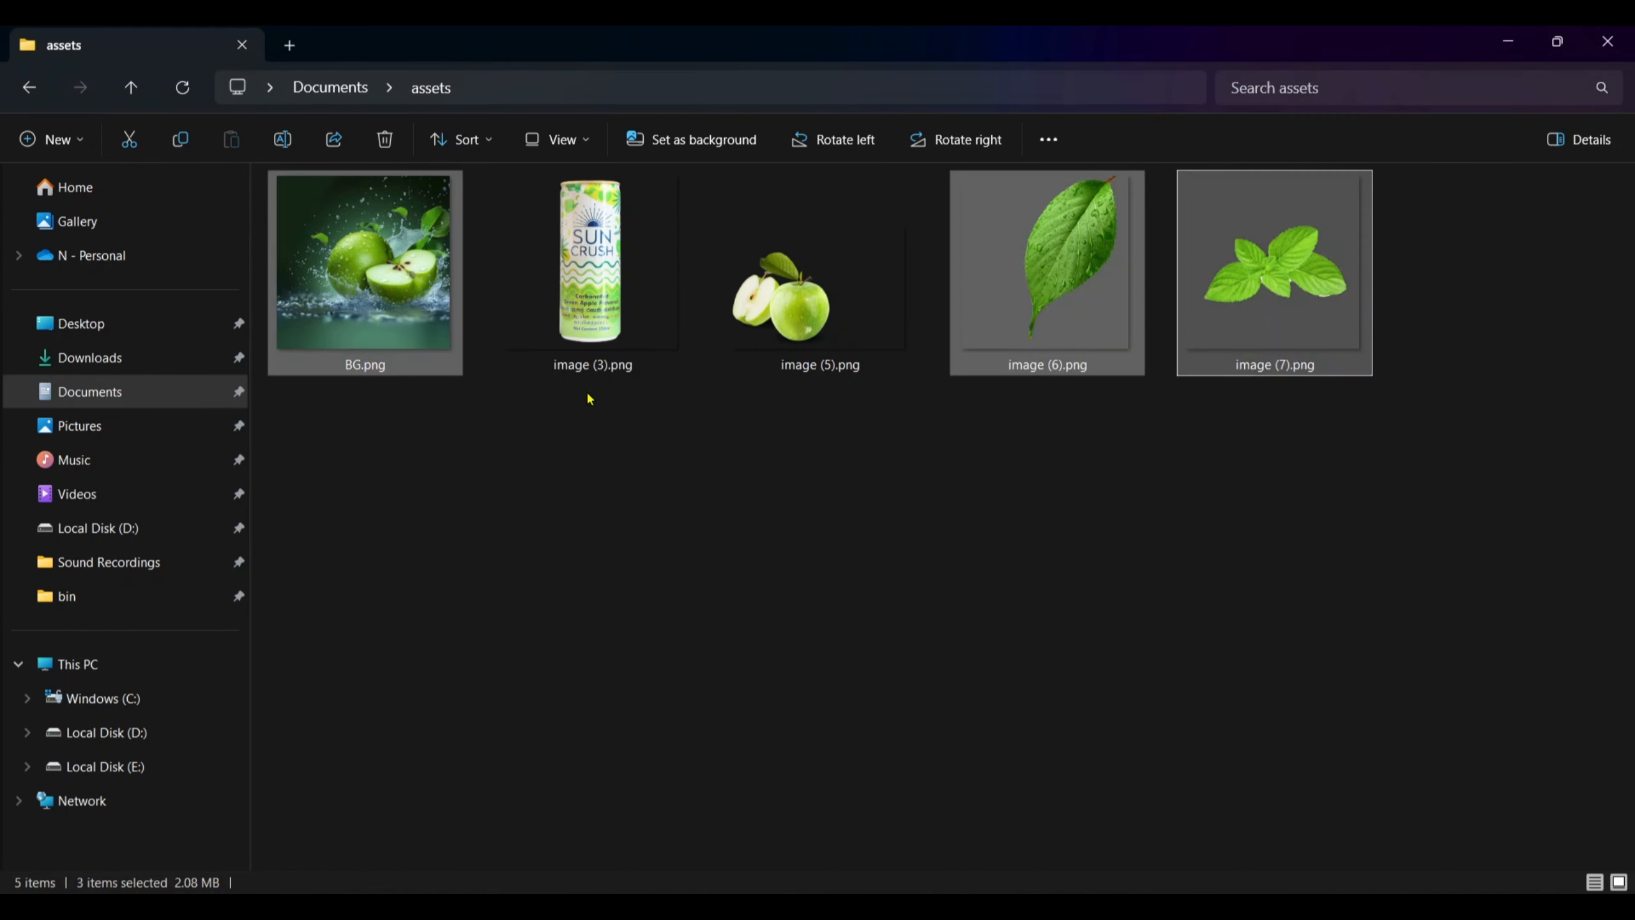
# Bring image (3).png and image (5).png from the assets folder in File Explorer into the Canva page
pyautogui.click(595, 340)
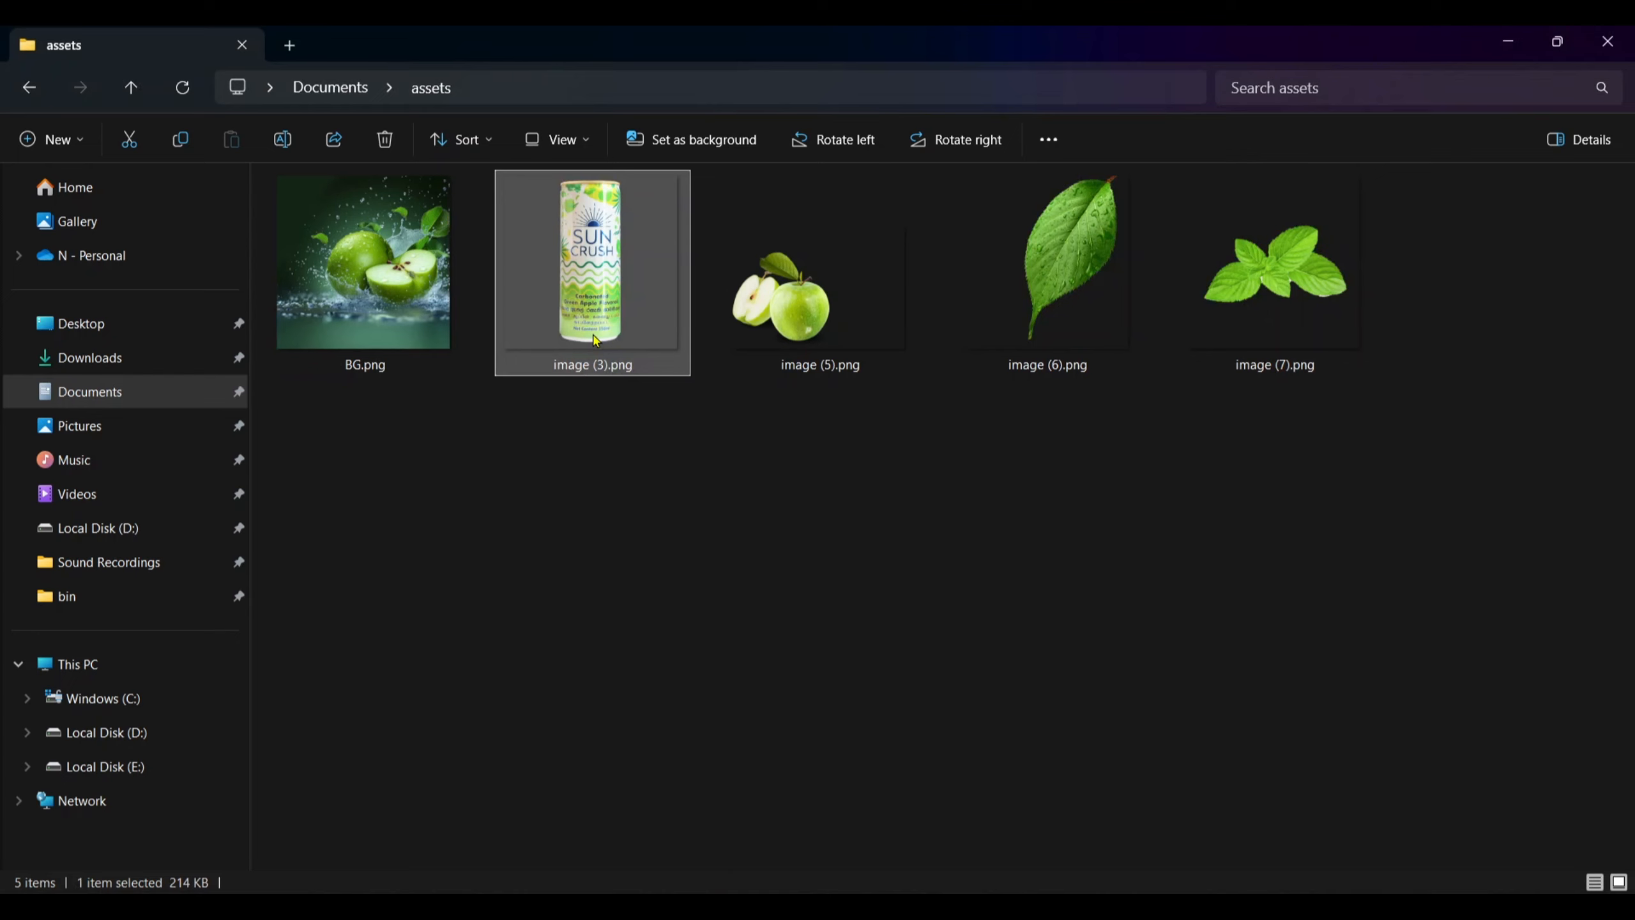
pyautogui.keyDown('ctrl'); pyautogui.click(744, 293); pyautogui.keyUp('ctrl')
pyautogui.moveTo(744, 293); pyautogui.dragTo(1127, 884)
pyautogui.moveTo(1043, 596); pyautogui.dragTo(1043, 599)
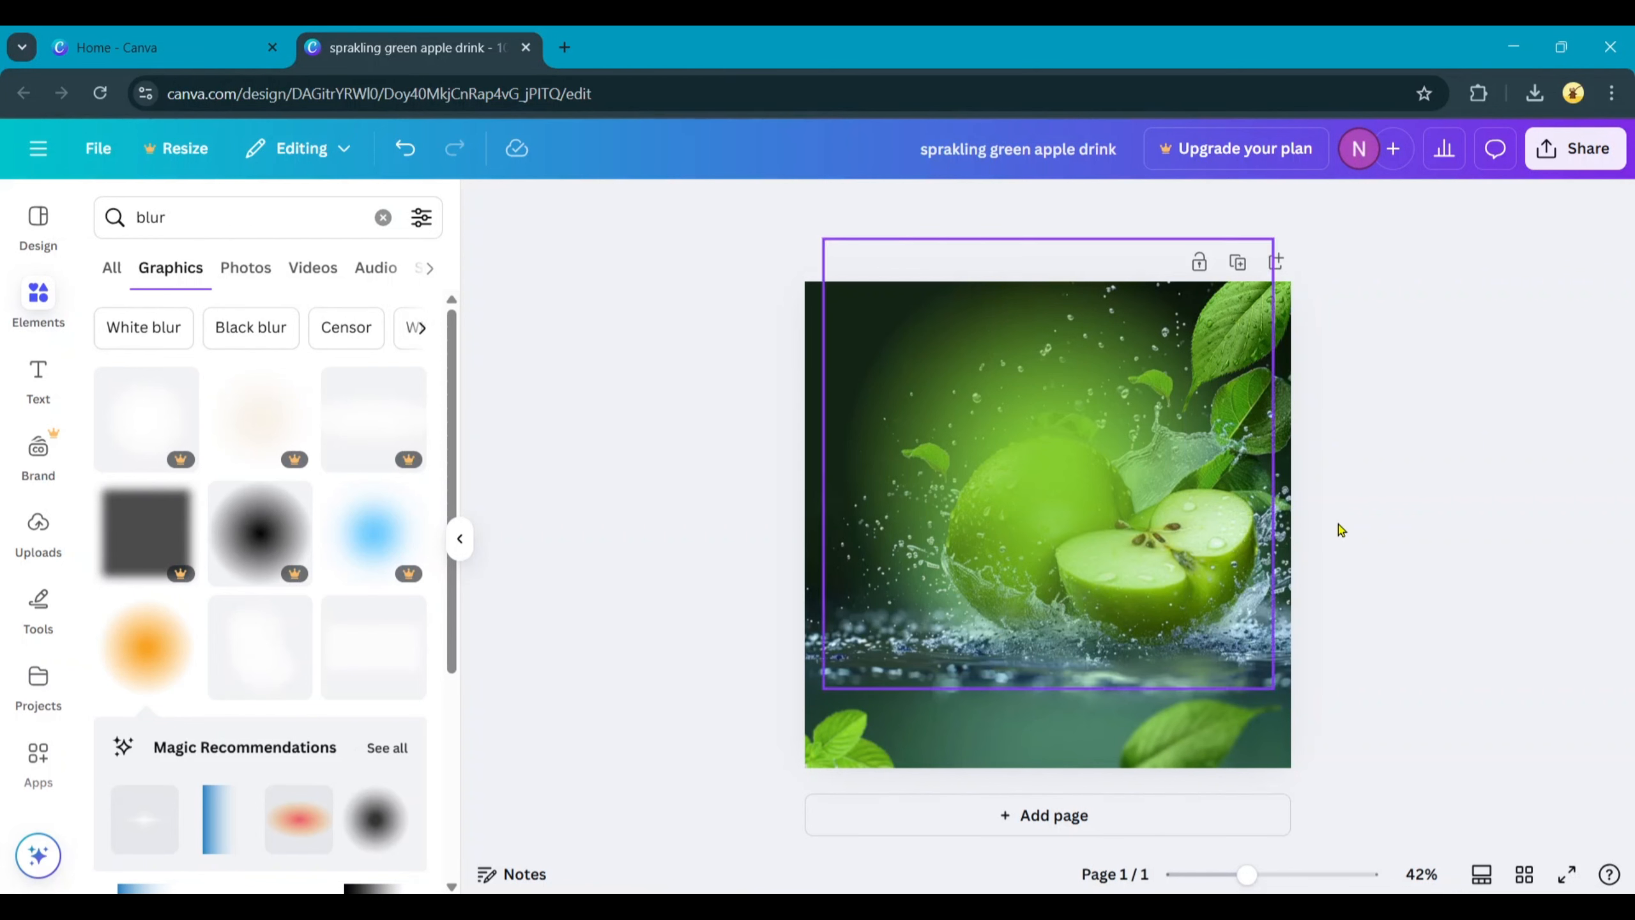
pyautogui.click(1397, 506)
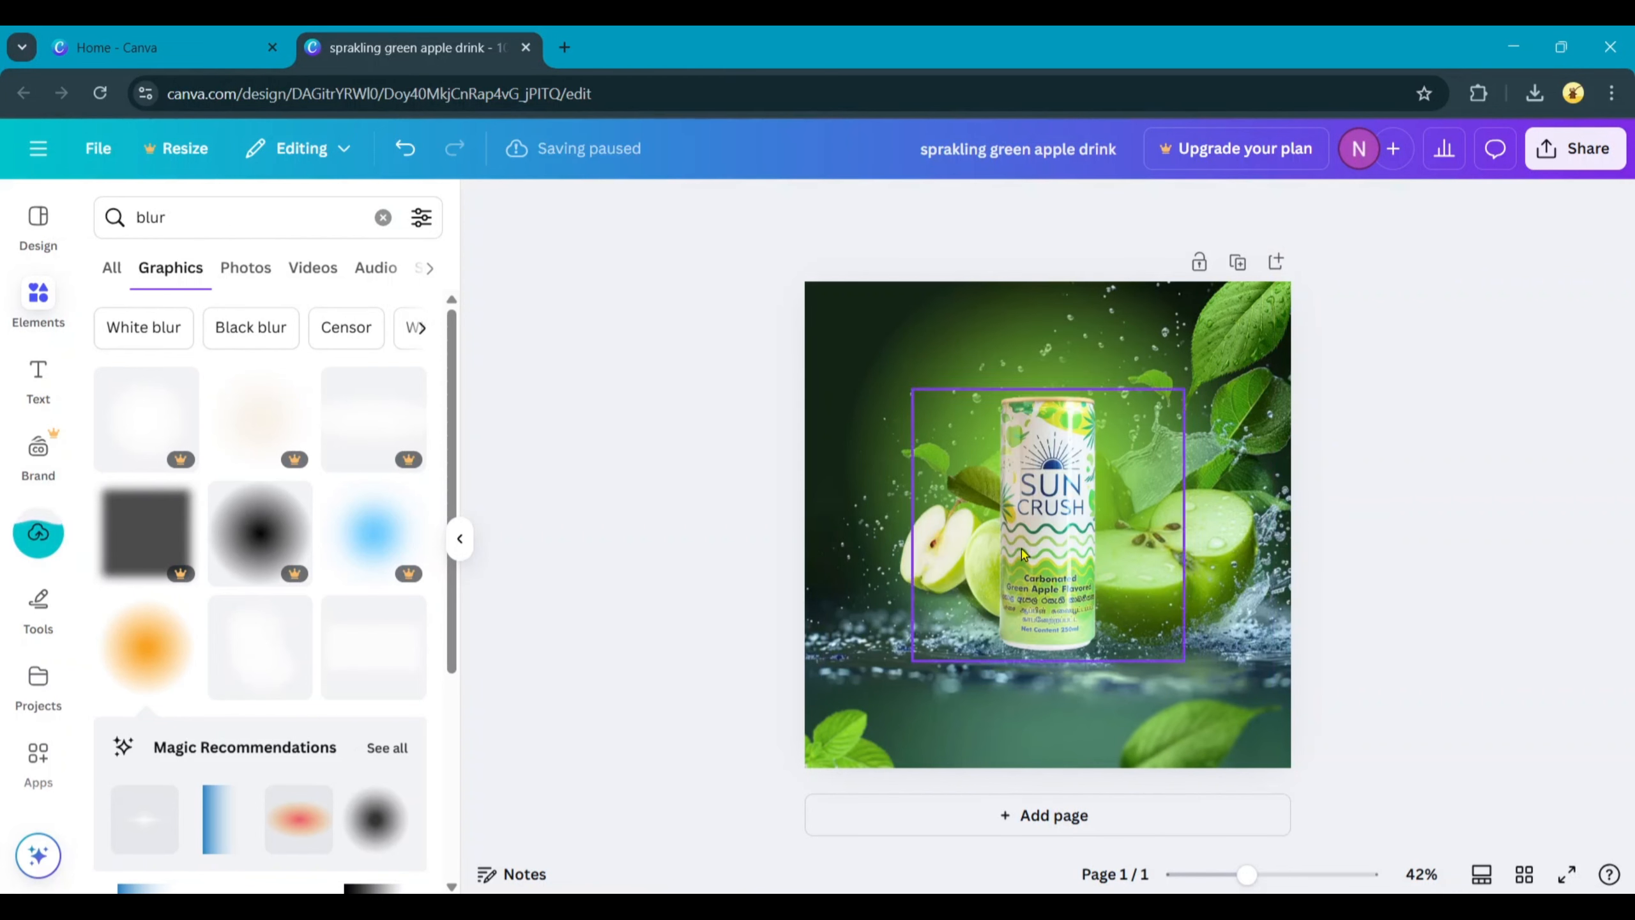
# Move the apples image to the page's lower-left corner, and enlarge the Sun Crush can and centre it on the page
pyautogui.click(903, 570)
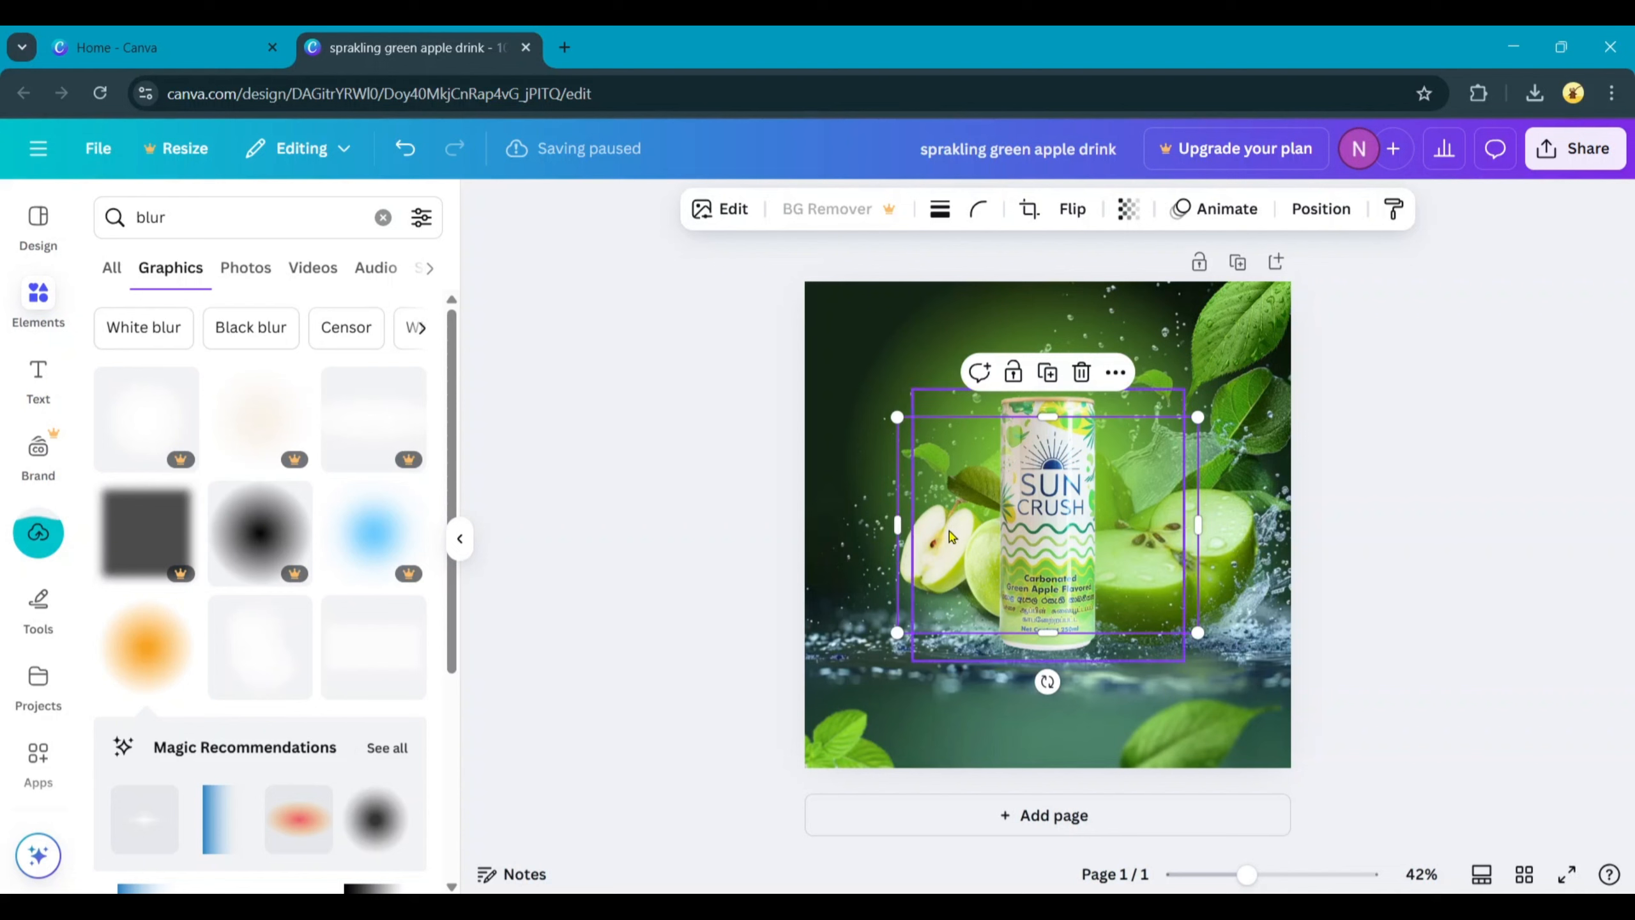
pyautogui.moveTo(950, 533); pyautogui.dragTo(866, 727)
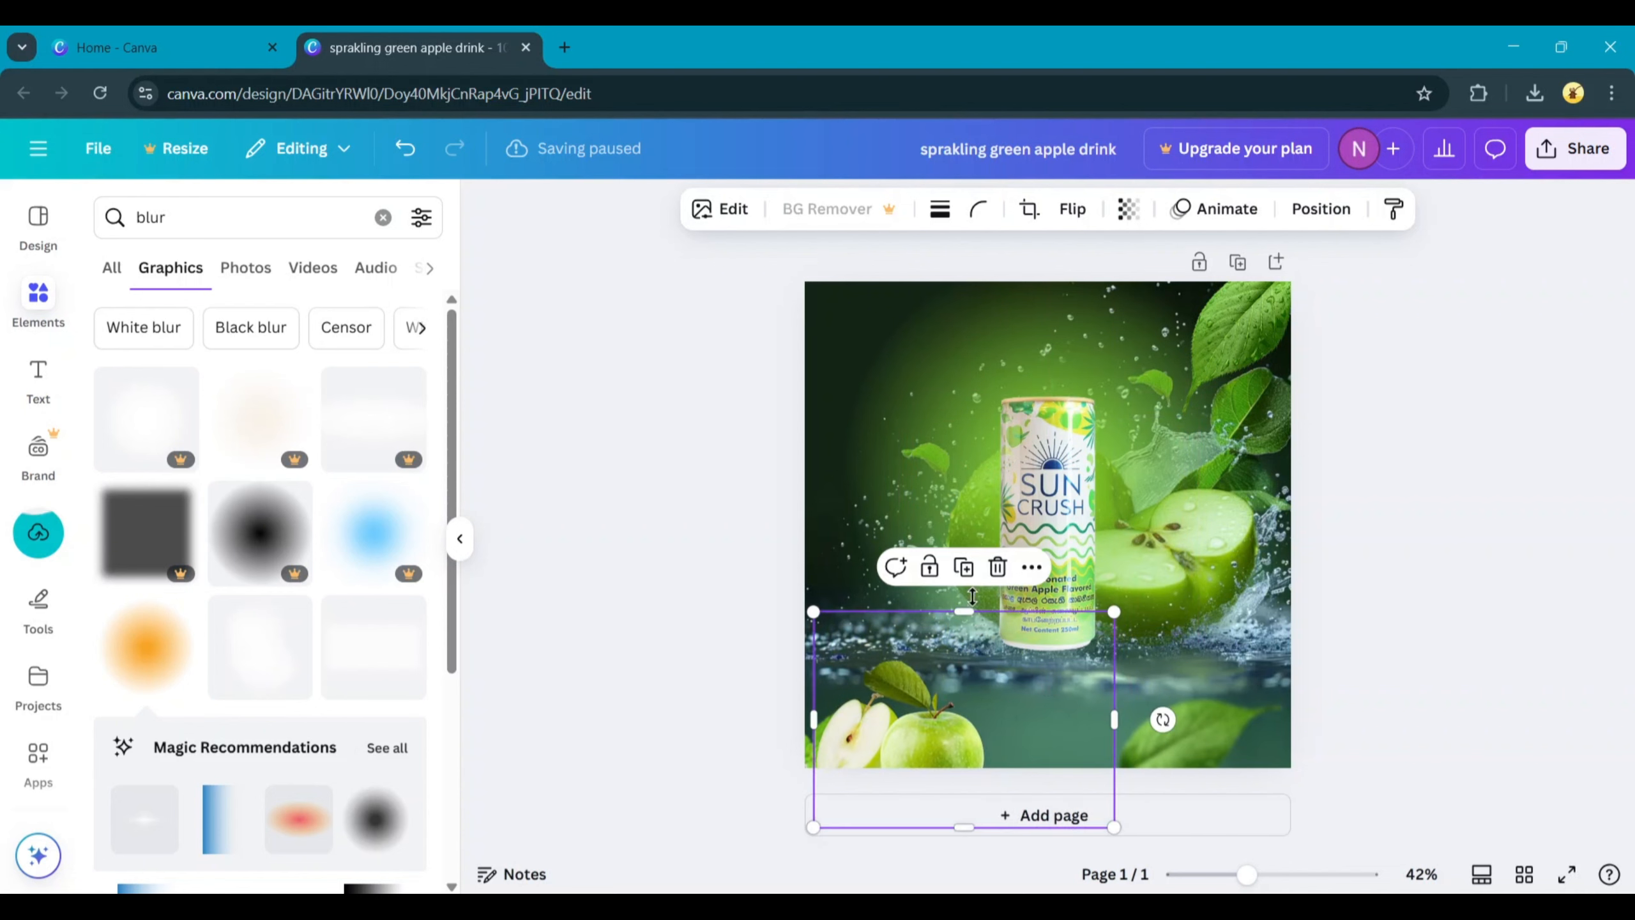
pyautogui.click(1056, 532)
pyautogui.moveTo(1184, 660); pyautogui.dragTo(1317, 793)
pyautogui.moveTo(1152, 659); pyautogui.dragTo(1087, 599)
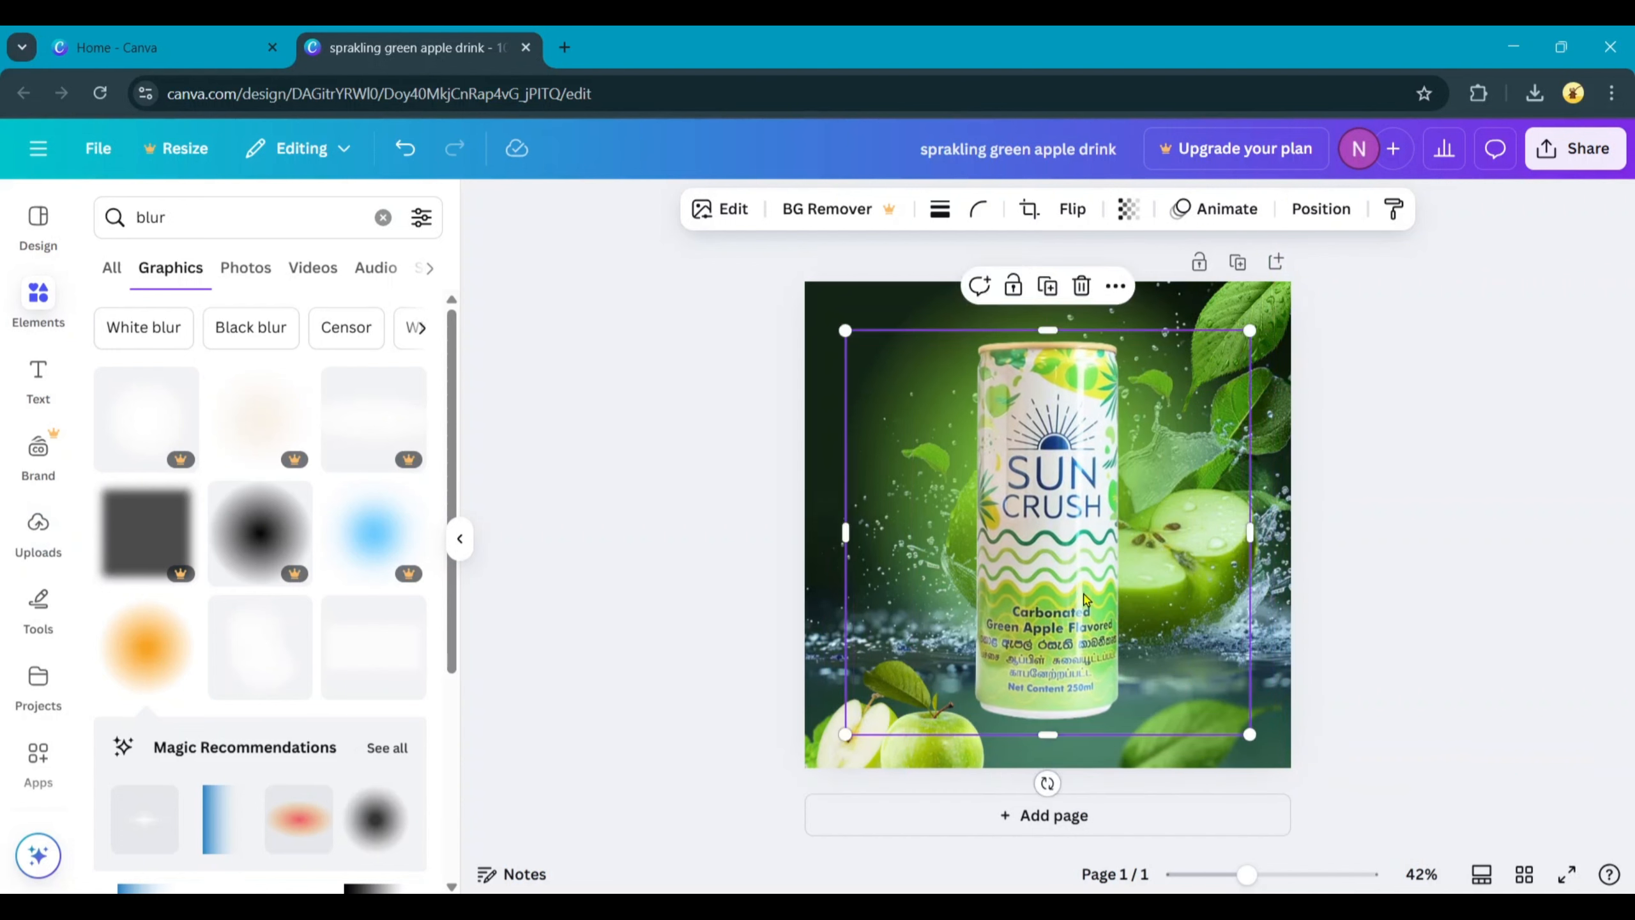
# Apply a Glow shadow effect to the Sun Crush can
pyautogui.click(734, 209)
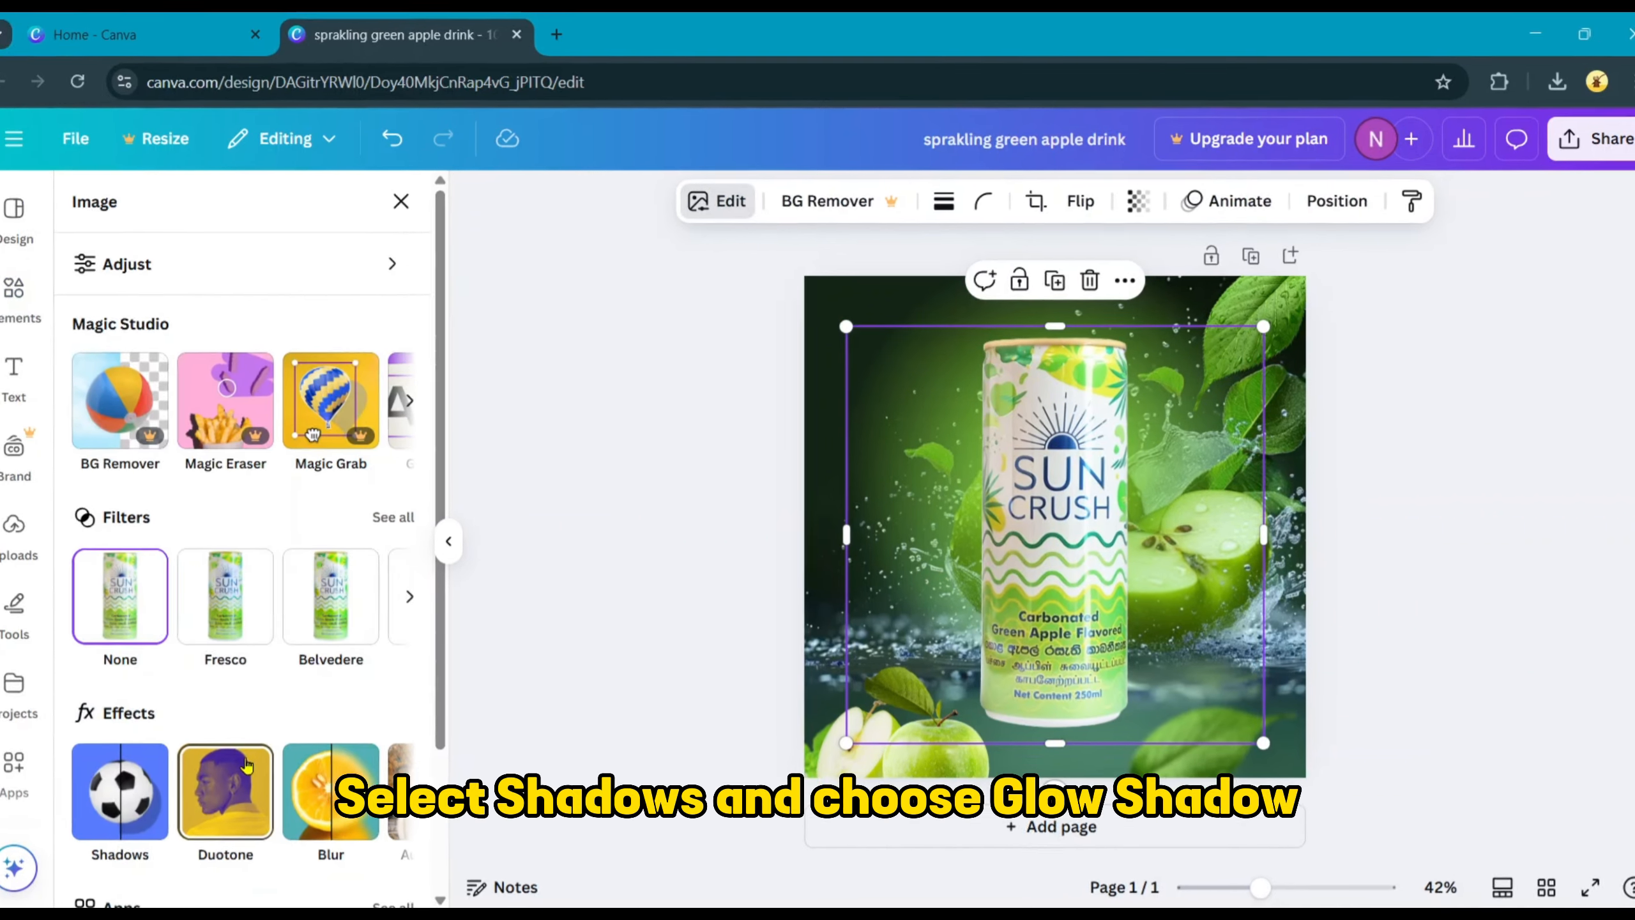
pyautogui.scroll(-2, 391, 606)
pyautogui.scroll(2, 193, 741)
pyautogui.click(141, 781)
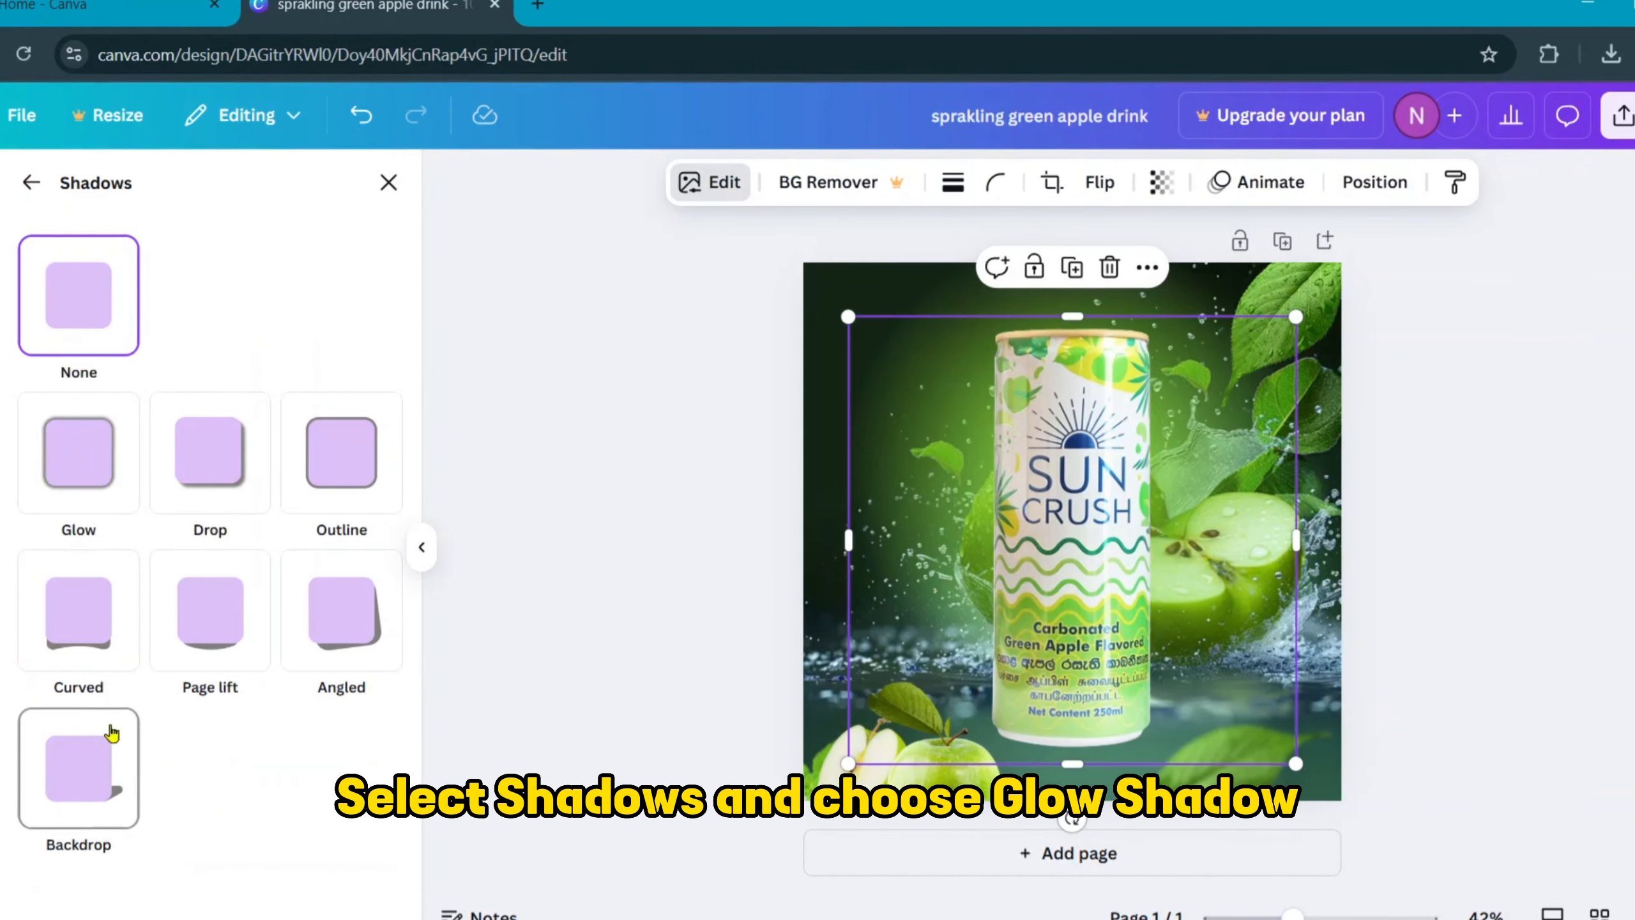
pyautogui.click(106, 502)
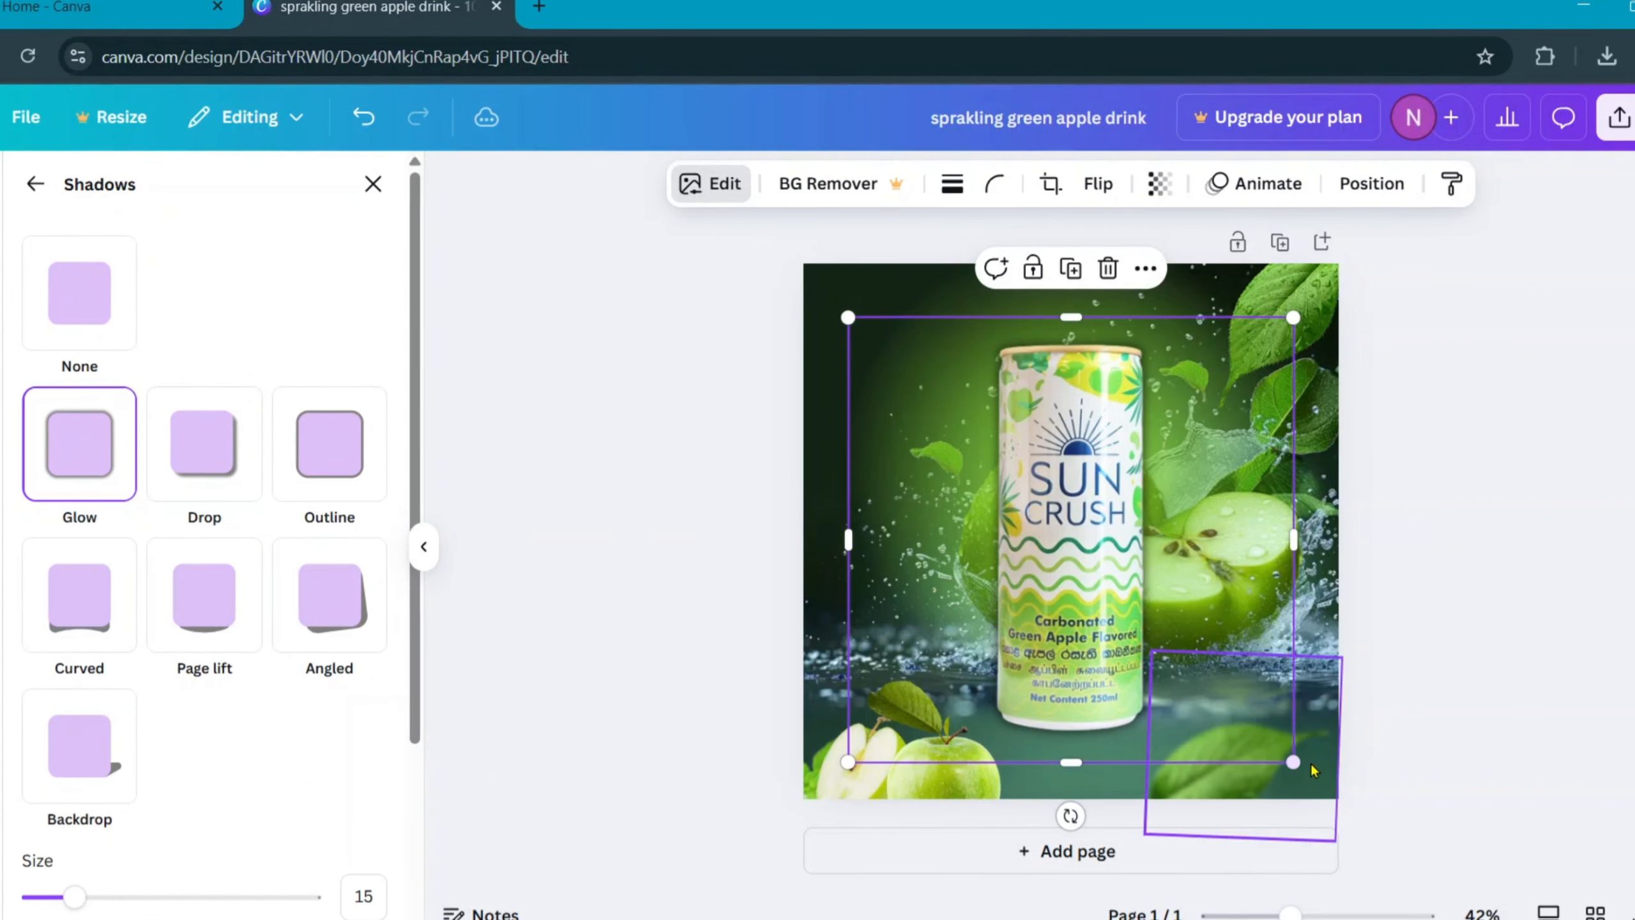
# Enlarge the glowing can a little more and reposition it at the centre of the page
pyautogui.moveTo(1294, 760); pyautogui.dragTo(1331, 787)
pyautogui.moveTo(1081, 600); pyautogui.dragTo(1061, 579)
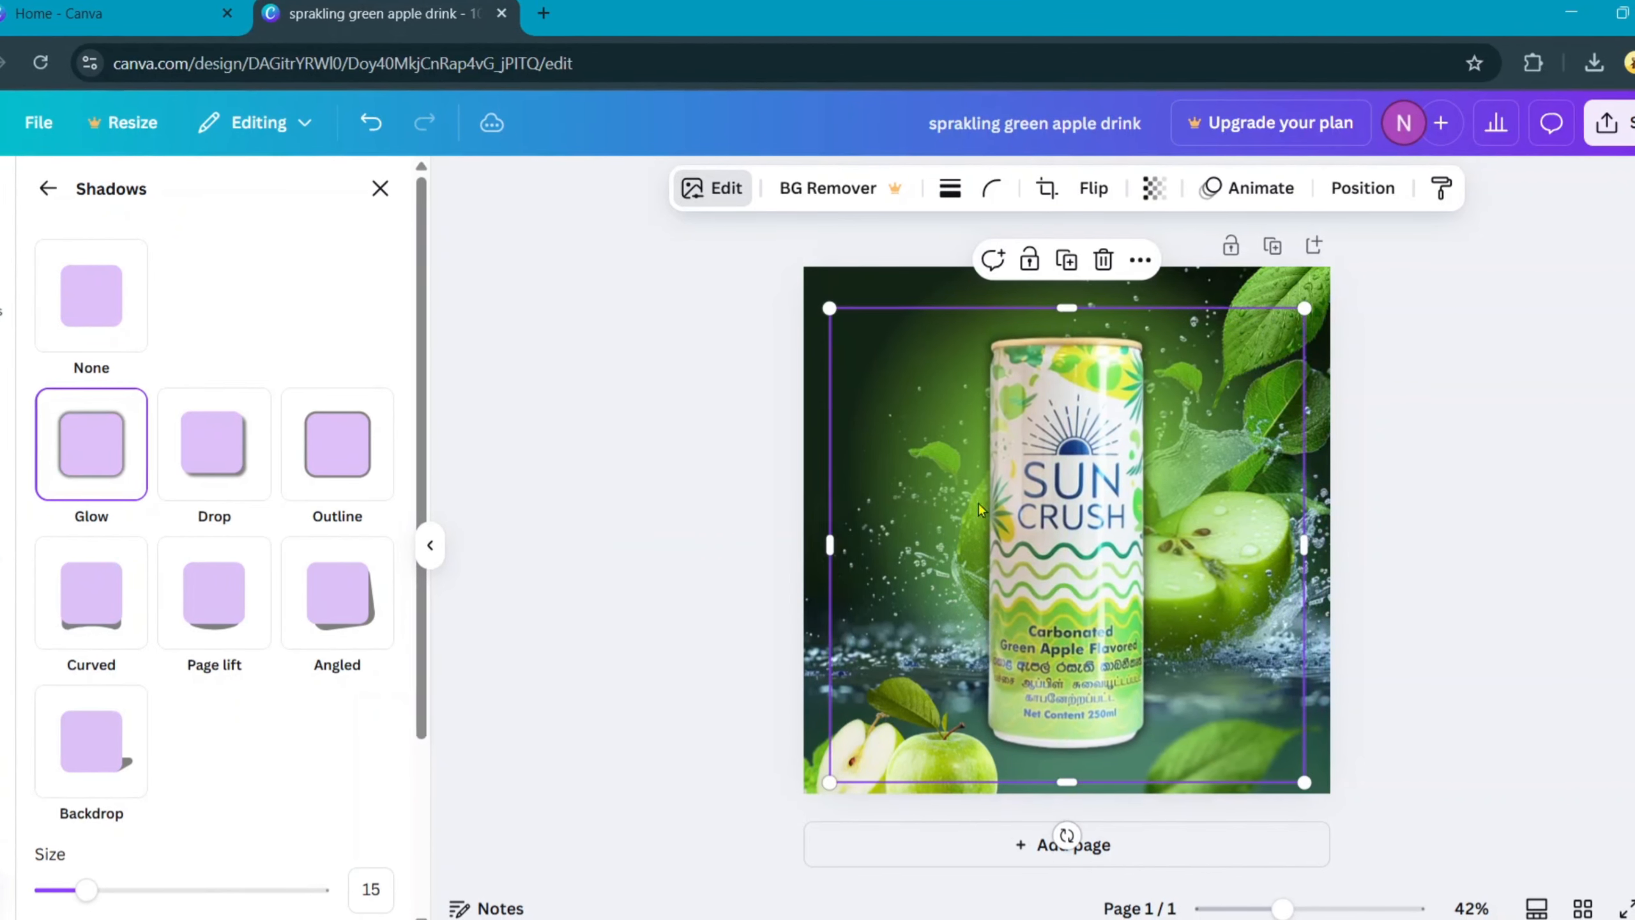
pyautogui.moveTo(831, 305); pyautogui.dragTo(819, 296)
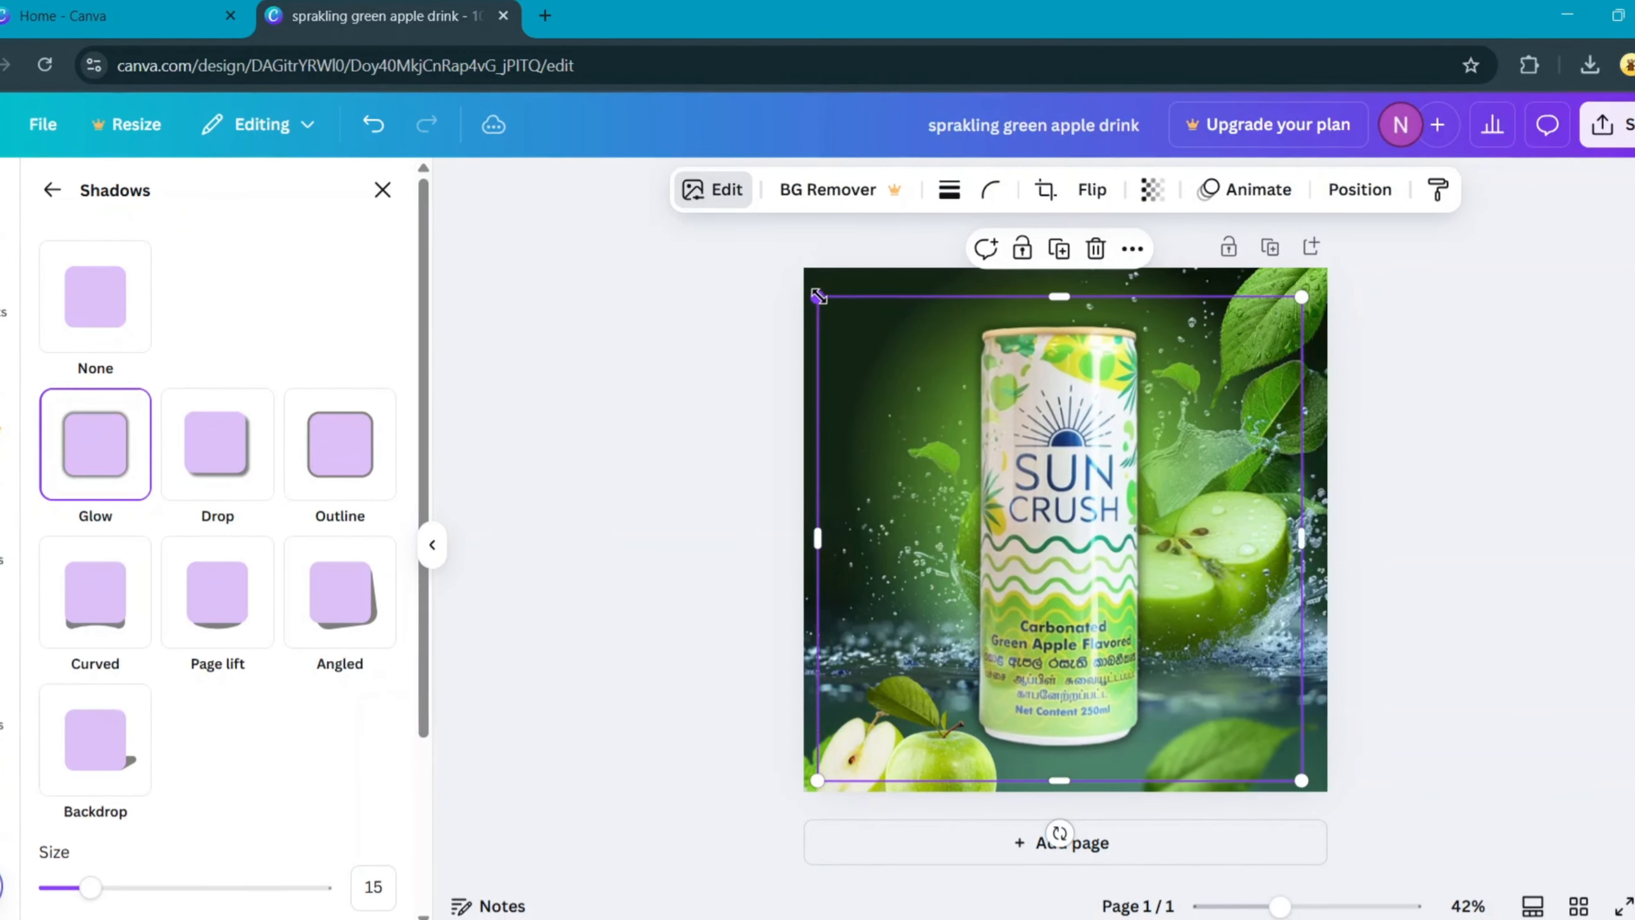
pyautogui.moveTo(1071, 504); pyautogui.dragTo(1072, 494)
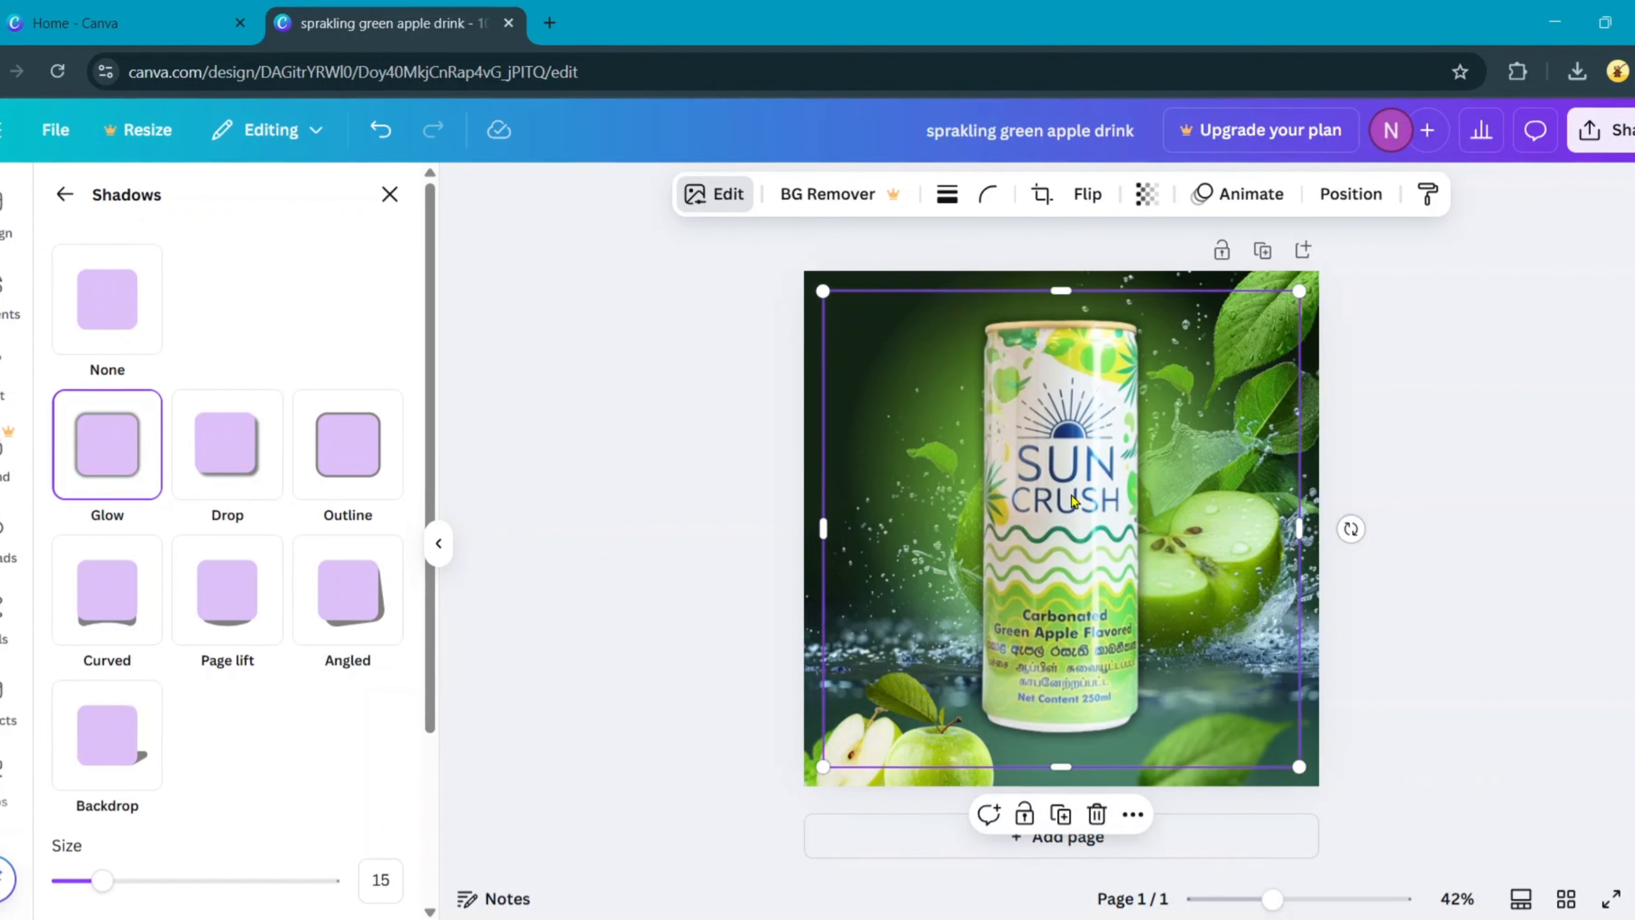
# Duplicate the can, offset the copy downward and flip it vertically
pyautogui.rightClick(1073, 502)
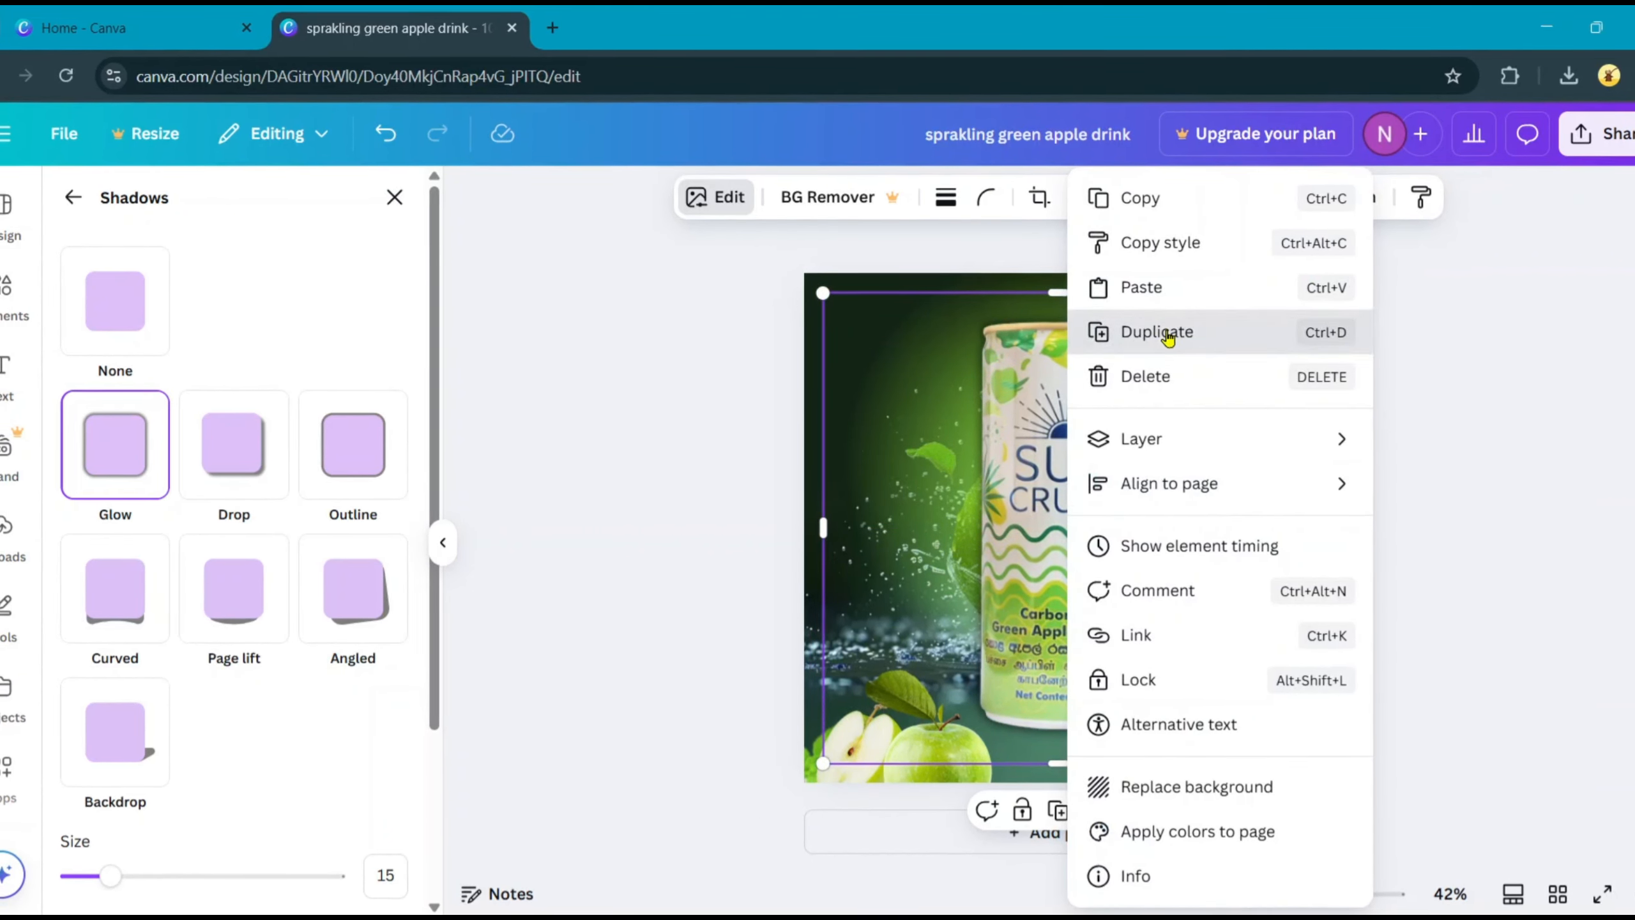
pyautogui.click(1168, 331)
pyautogui.moveTo(1004, 365); pyautogui.dragTo(1037, 445)
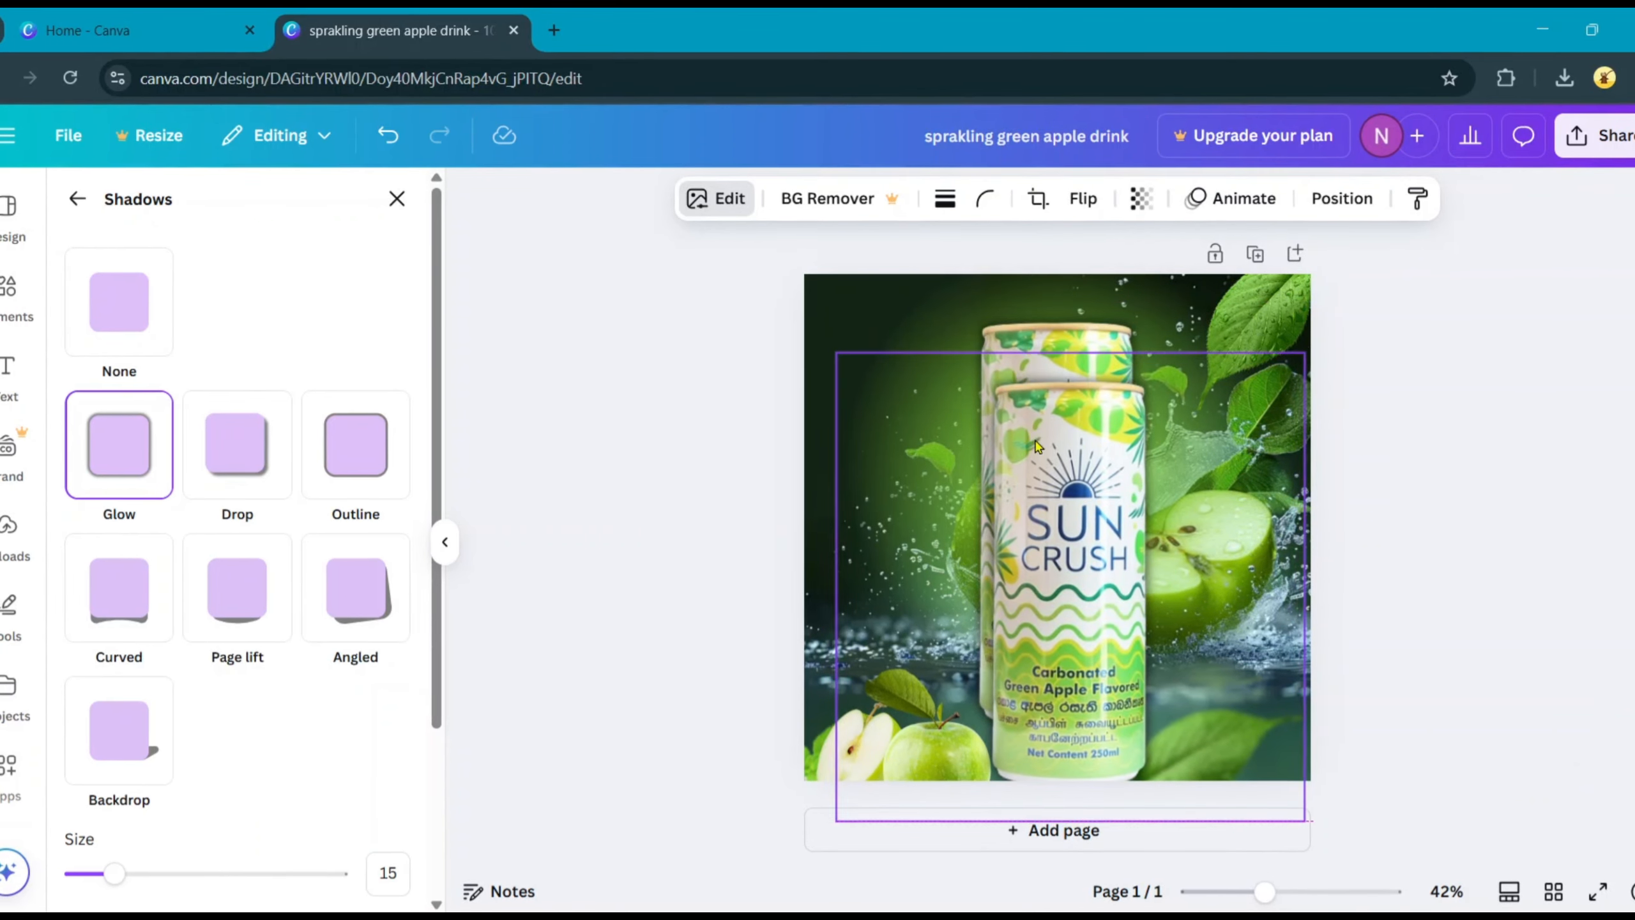
pyautogui.click(1083, 198)
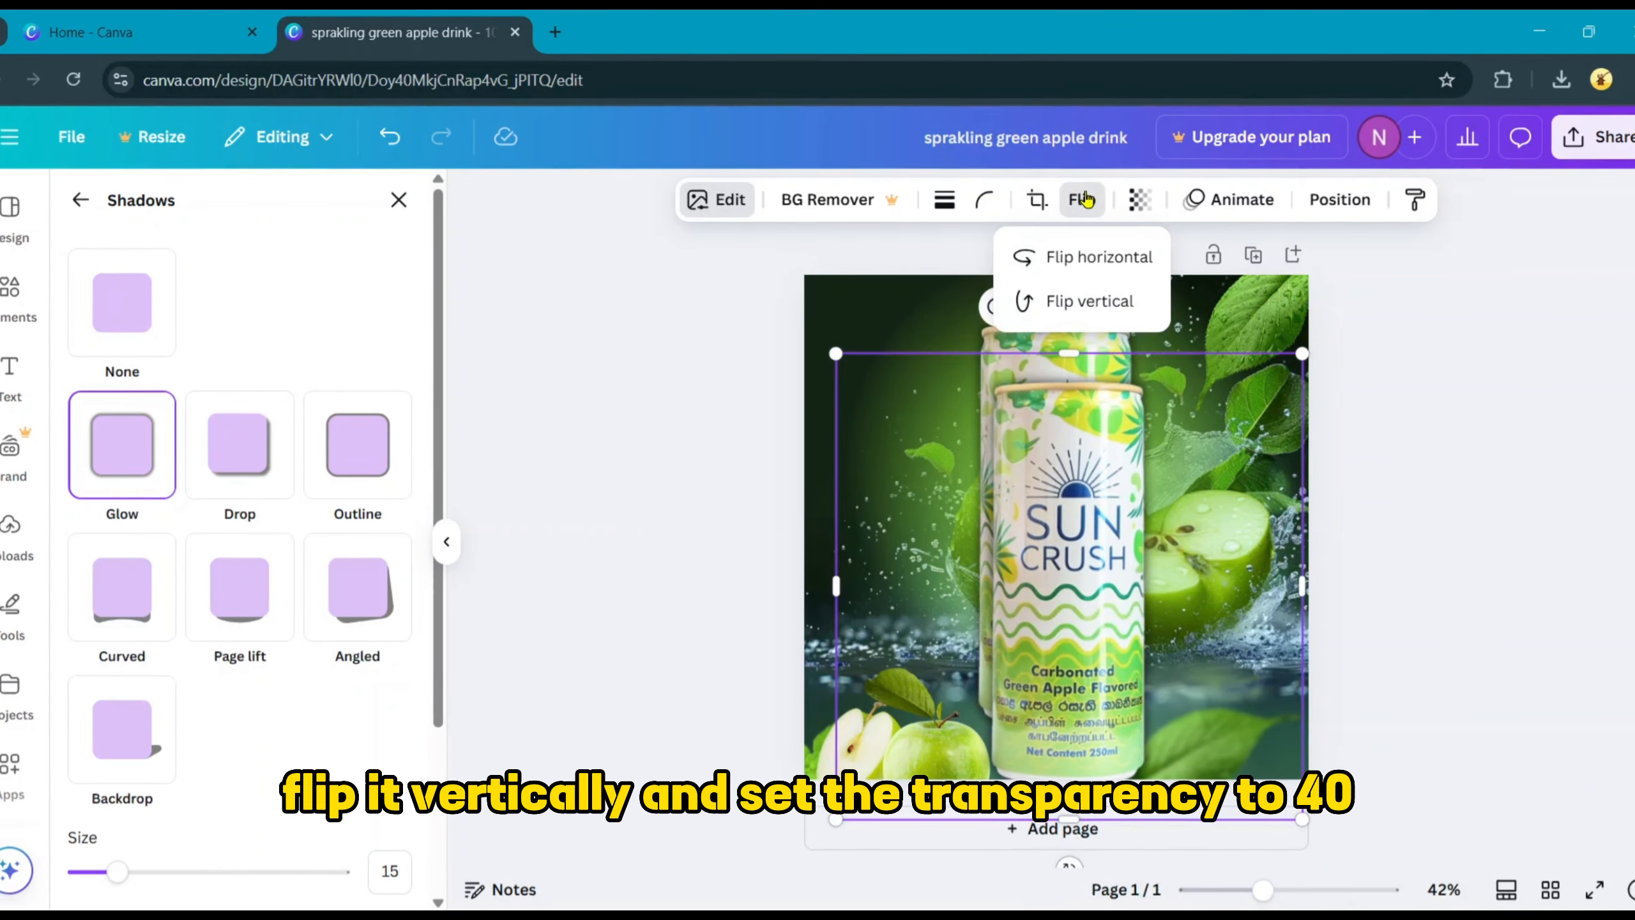
pyautogui.click(1059, 319)
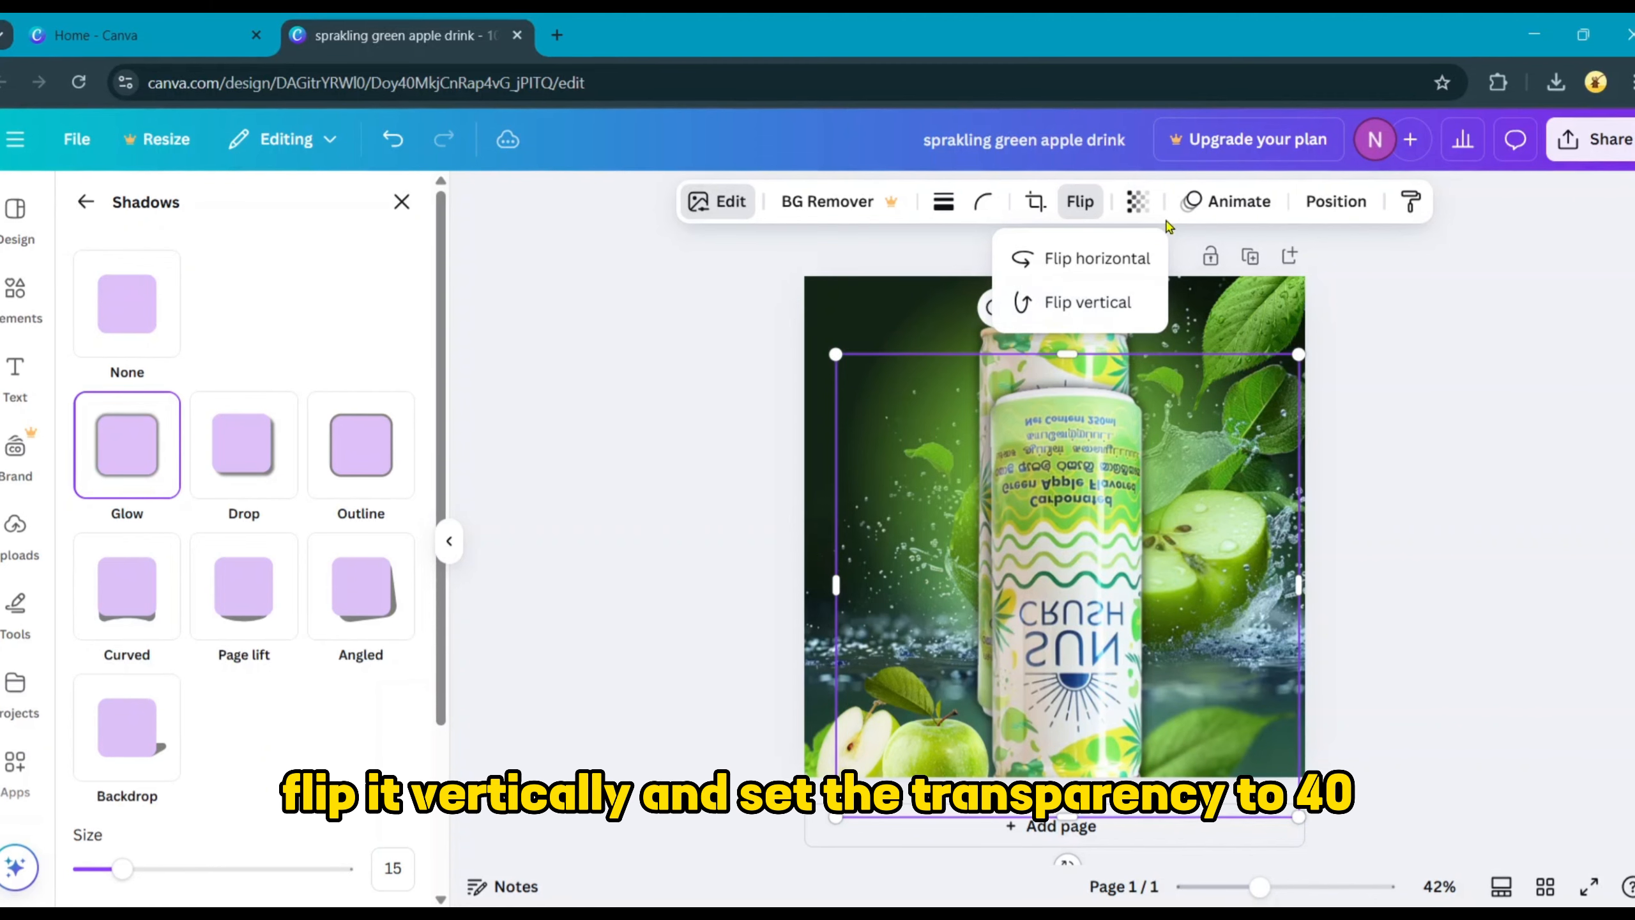
# Set the flipped can's transparency to 40
pyautogui.click(1150, 210)
pyautogui.moveTo(1224, 289); pyautogui.dragTo(1251, 290)
pyautogui.write('40')
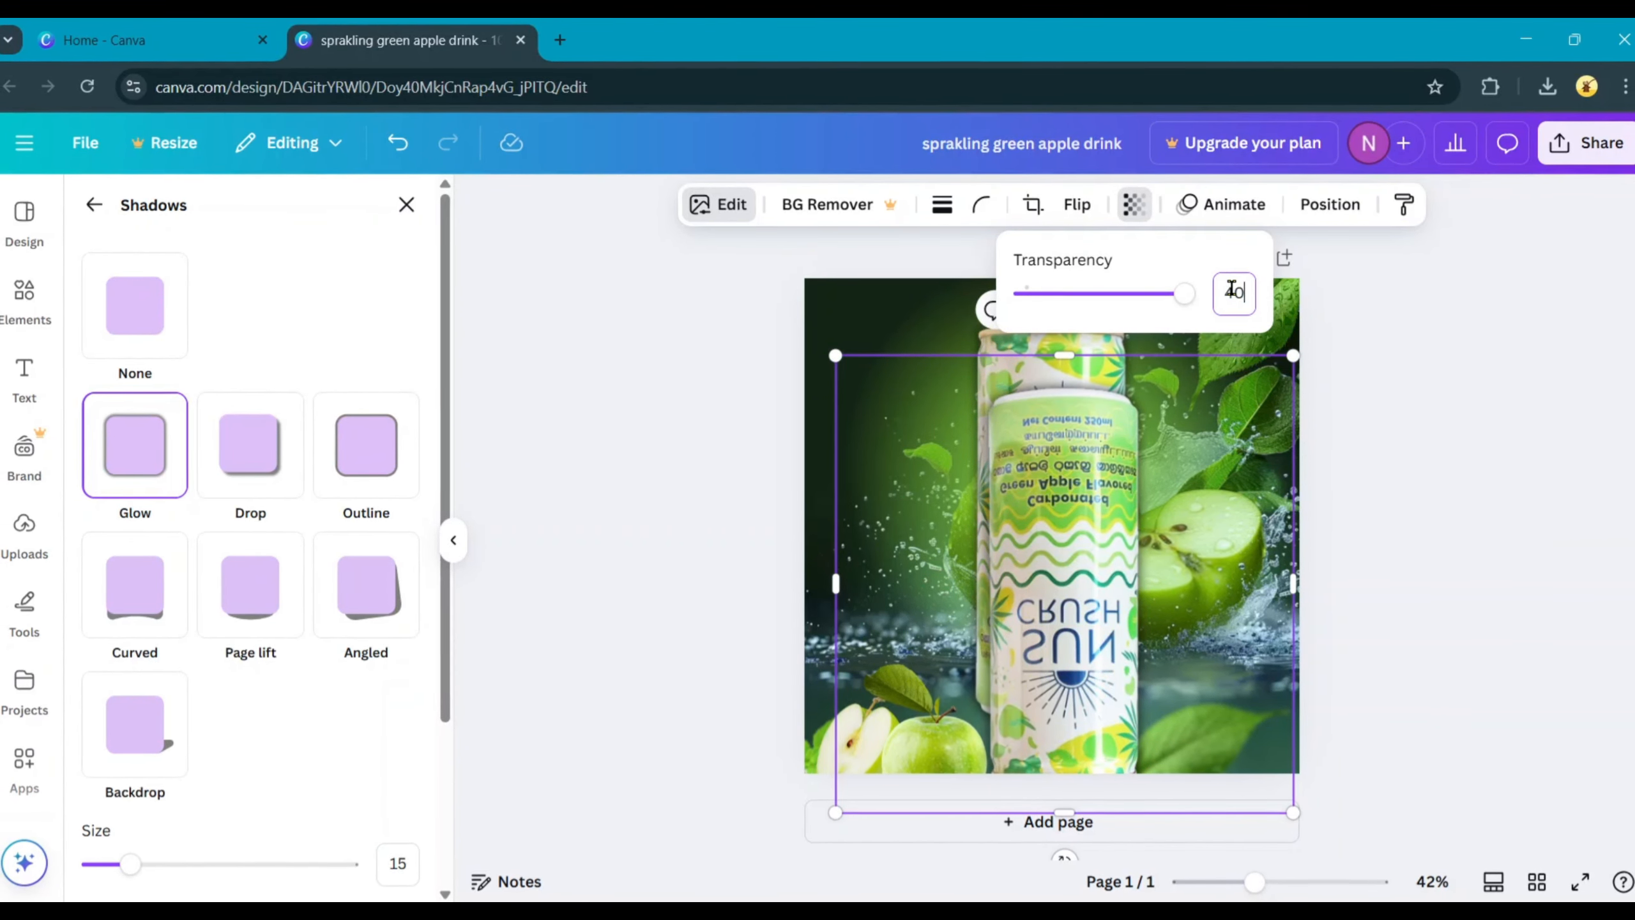
pyautogui.press('Return')
# Apply a whole-image blur with intensity 60 to the flipped can and place it directly below the upright can as a reflection
pyautogui.click(718, 209)
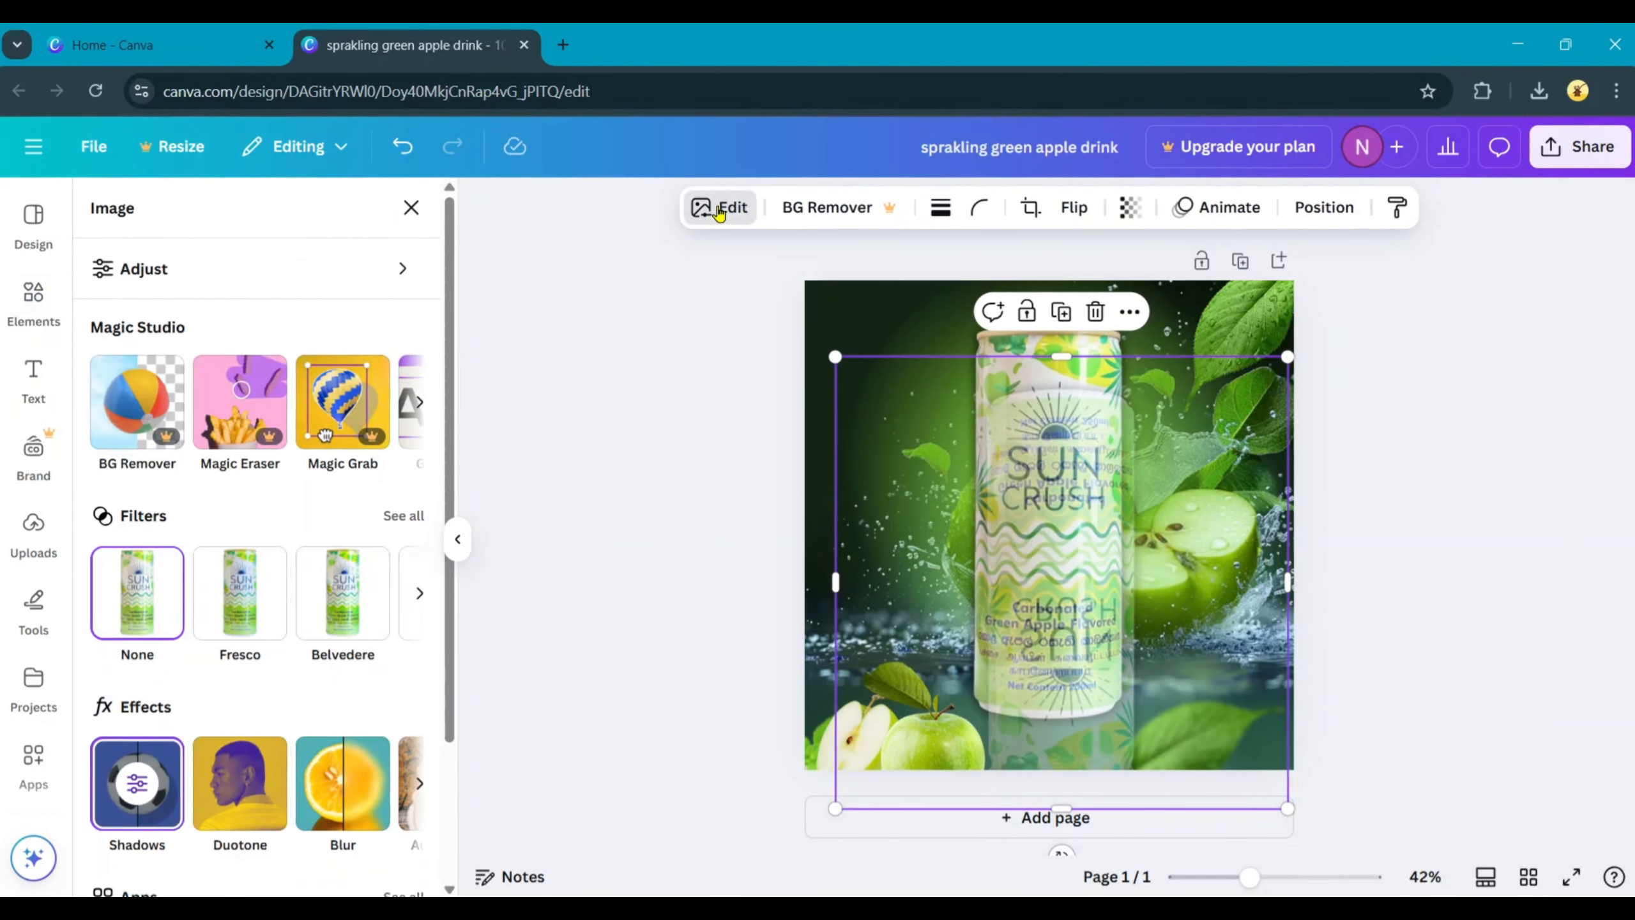
pyautogui.click(354, 766)
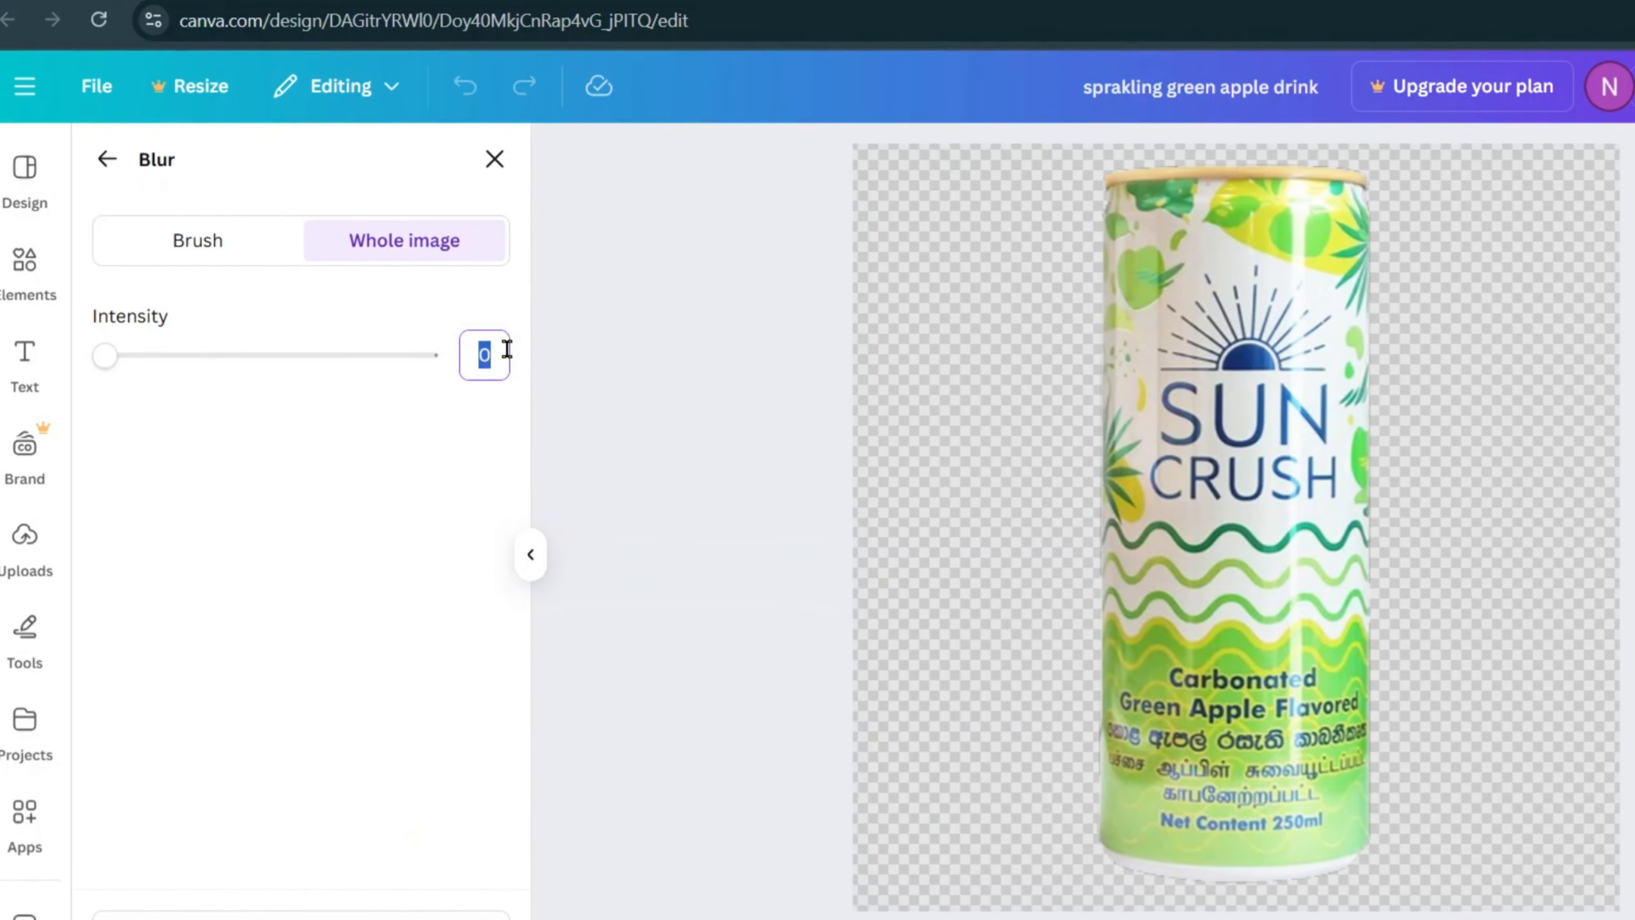
pyautogui.click(508, 349)
pyautogui.write('60')
pyautogui.press('Return')
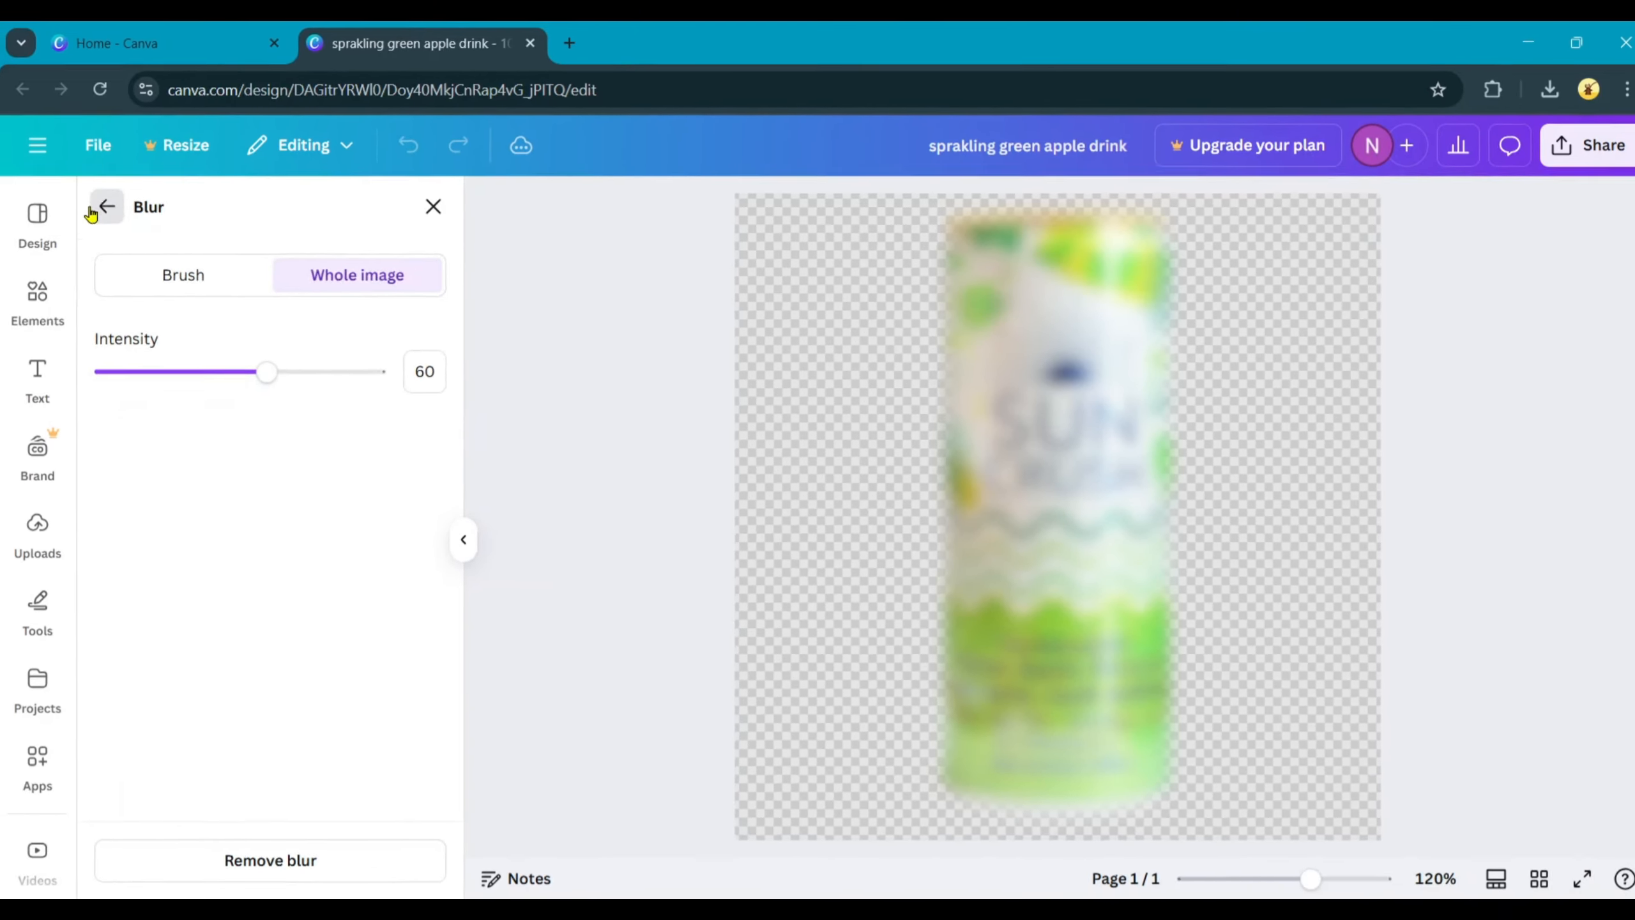
pyautogui.click(107, 158)
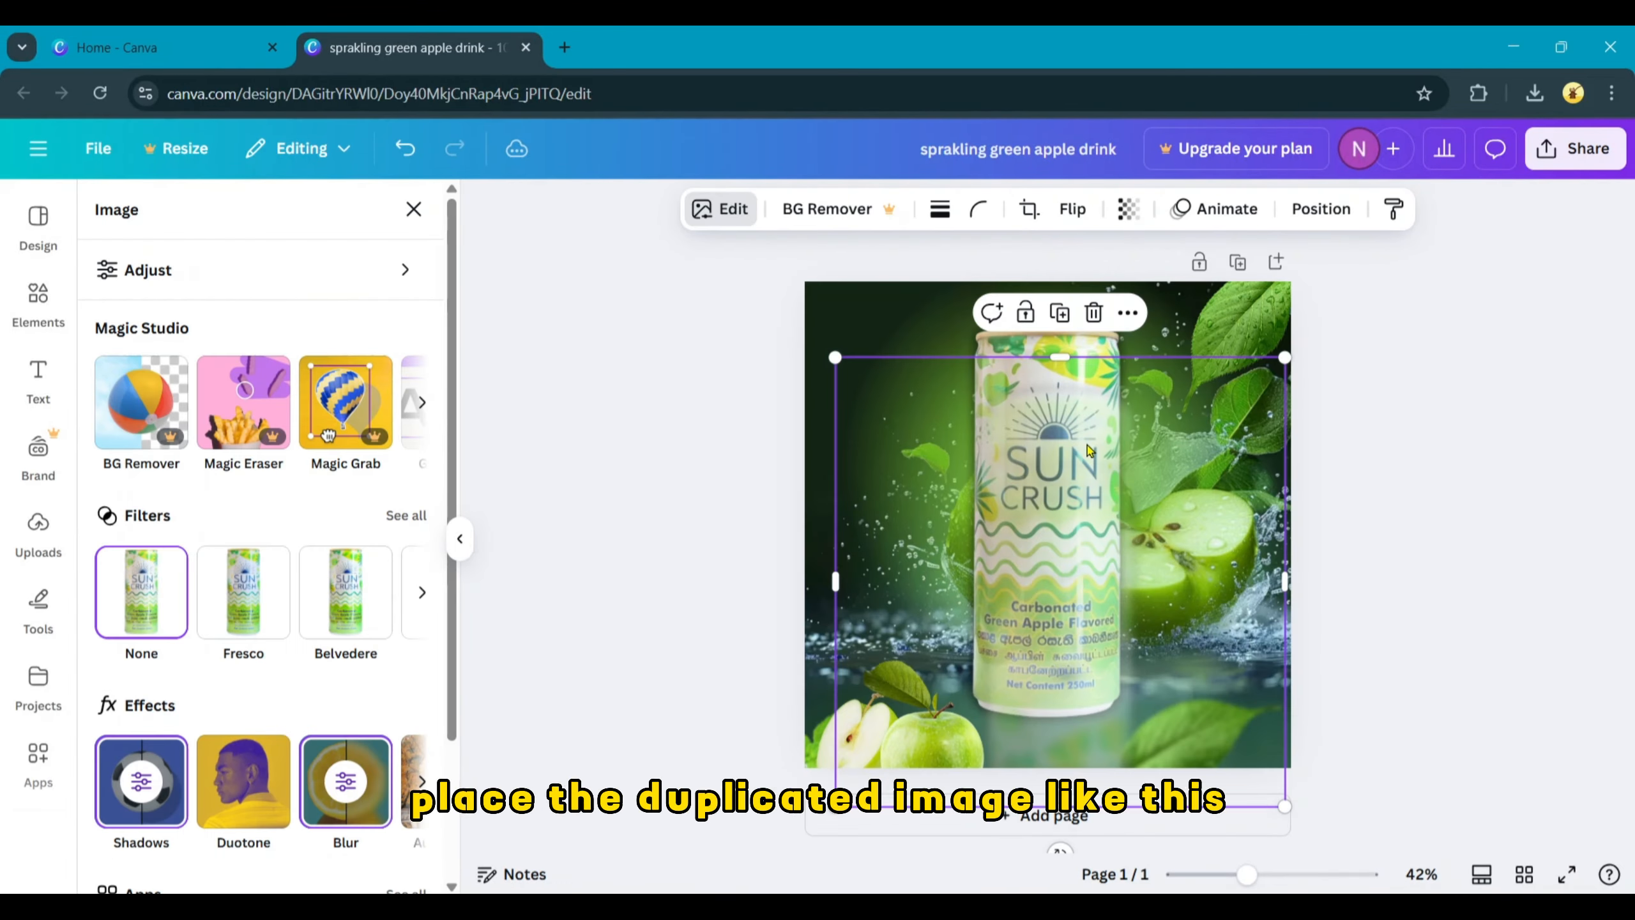
pyautogui.moveTo(1087, 455); pyautogui.dragTo(1083, 768)
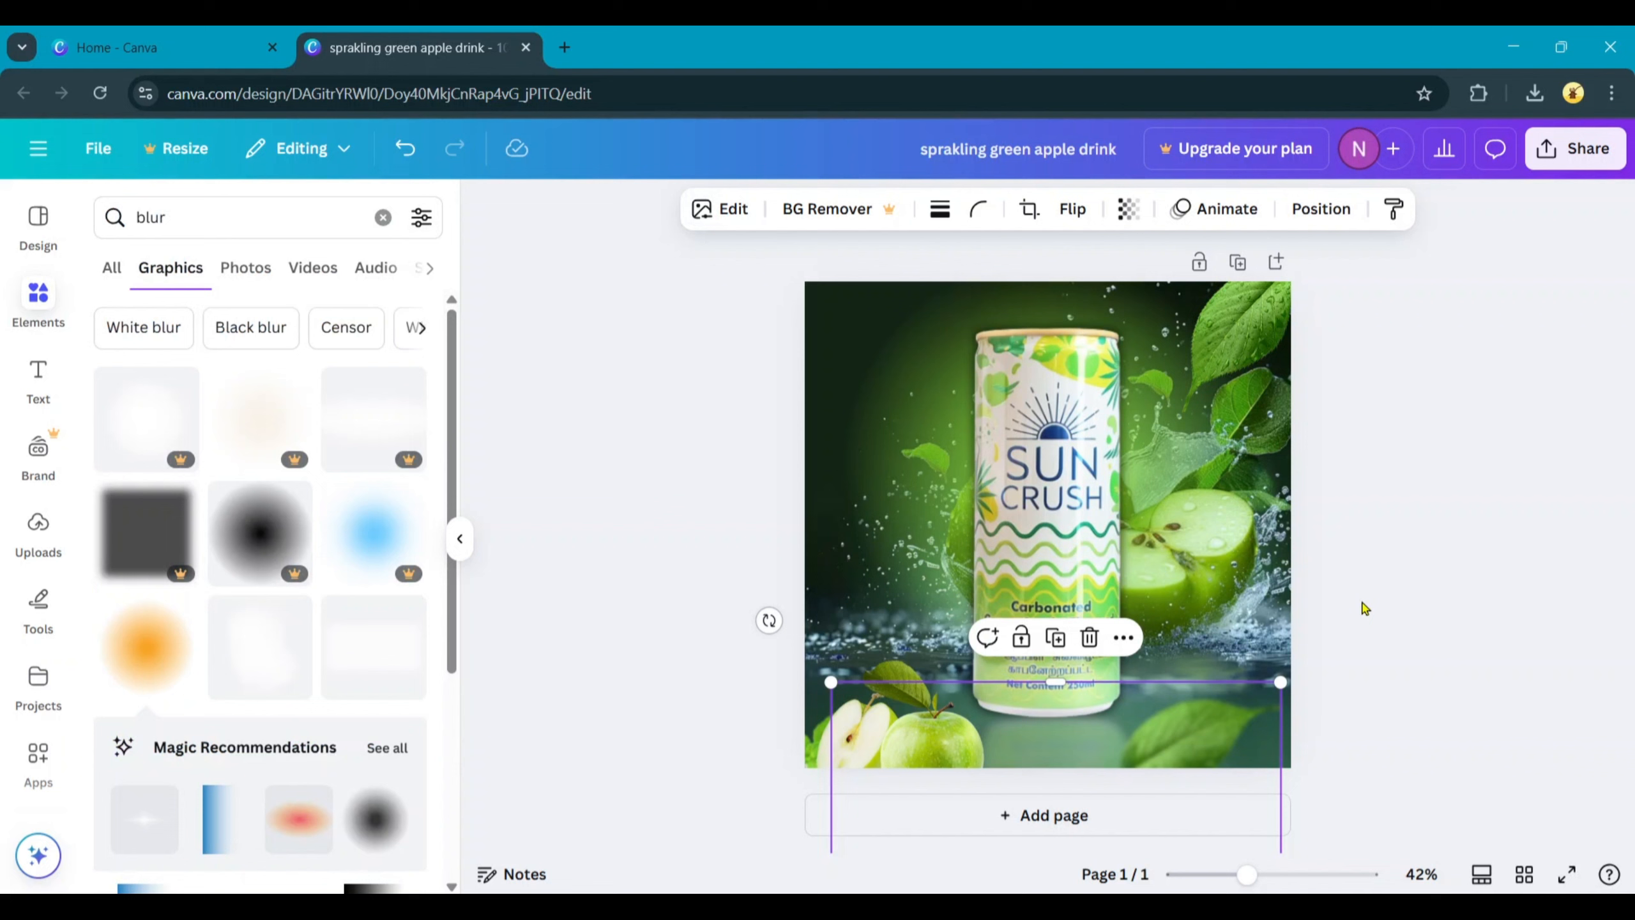
pyautogui.click(1364, 608)
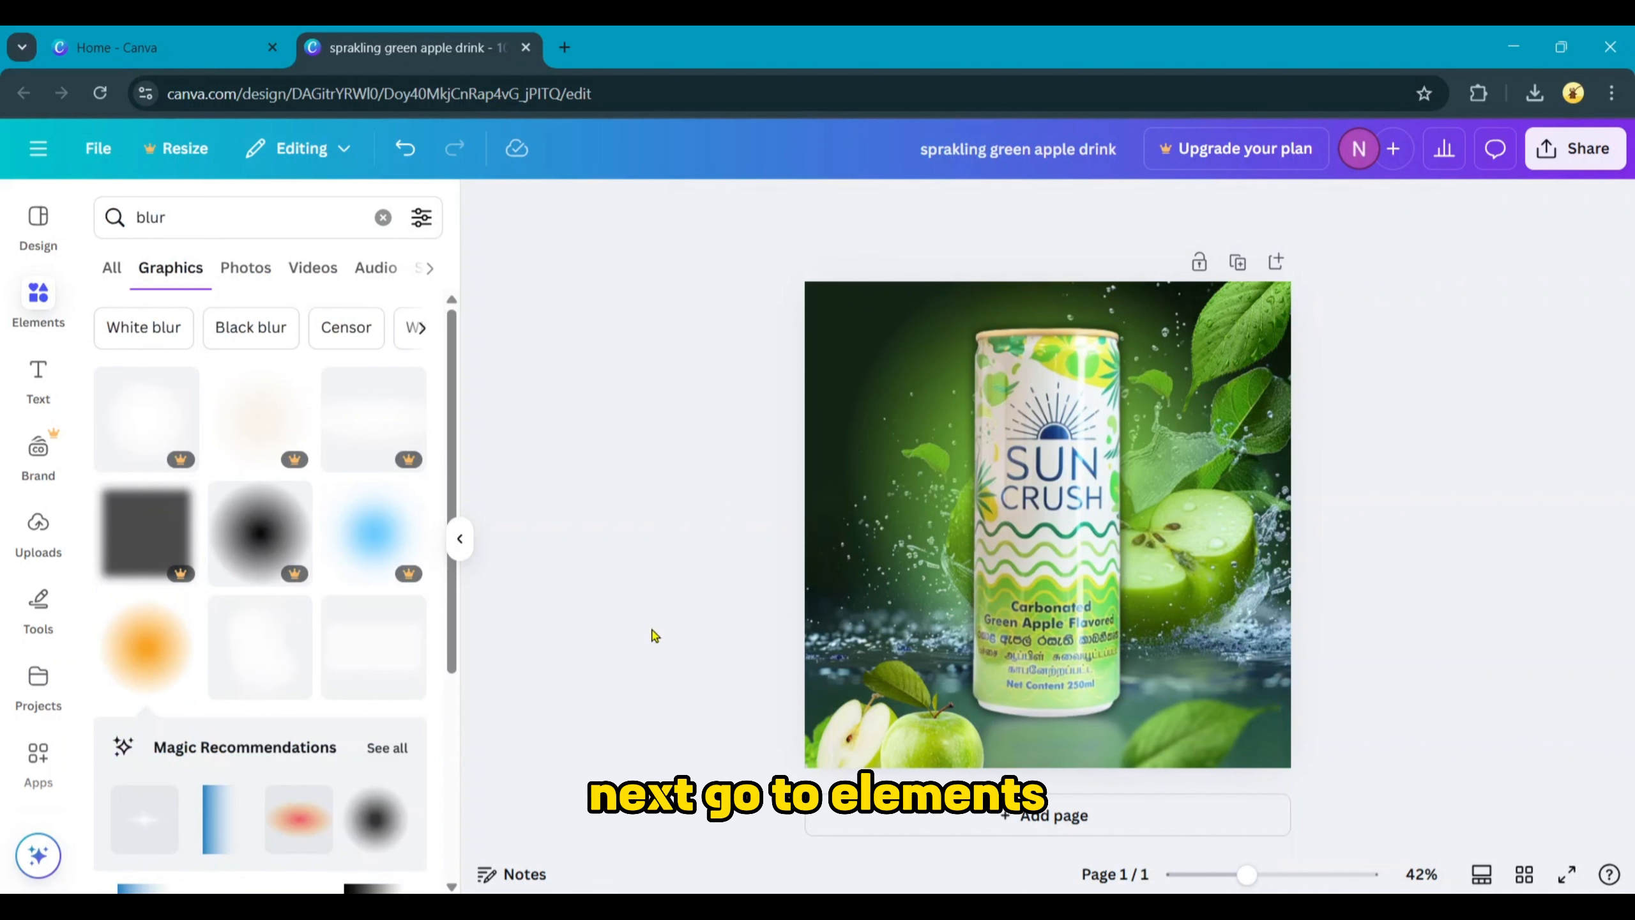
# Search the graphics for "shadow" and add the free light grey soft oval shadow to the design
pyautogui.click(274, 227)
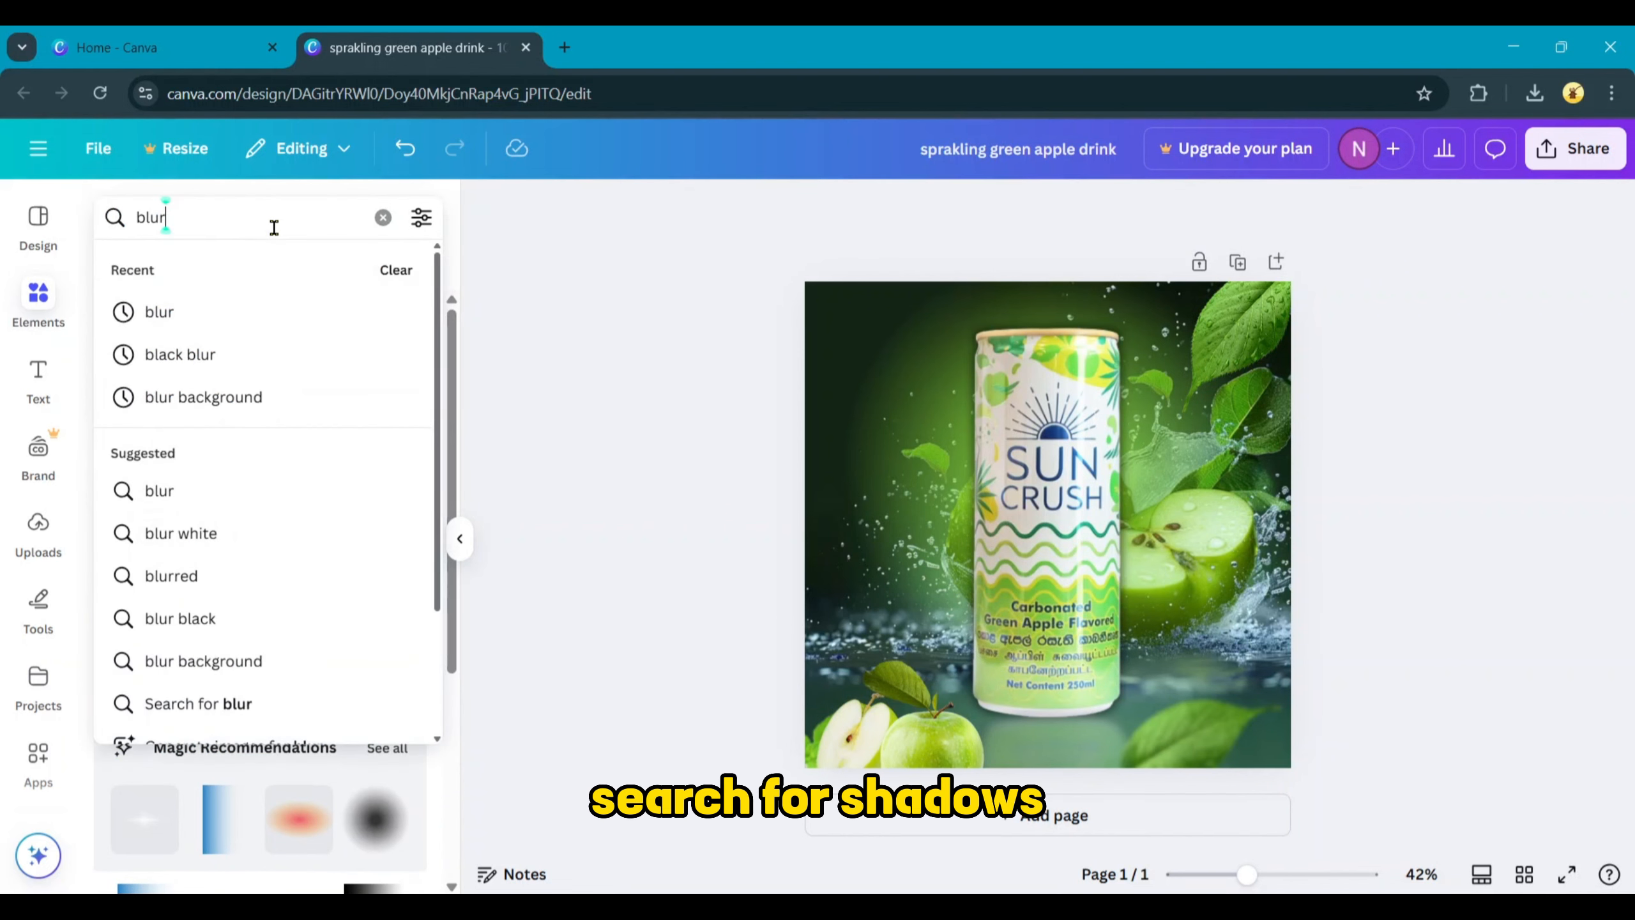
pyautogui.doubleClick(273, 227)
pyautogui.write('shadow')
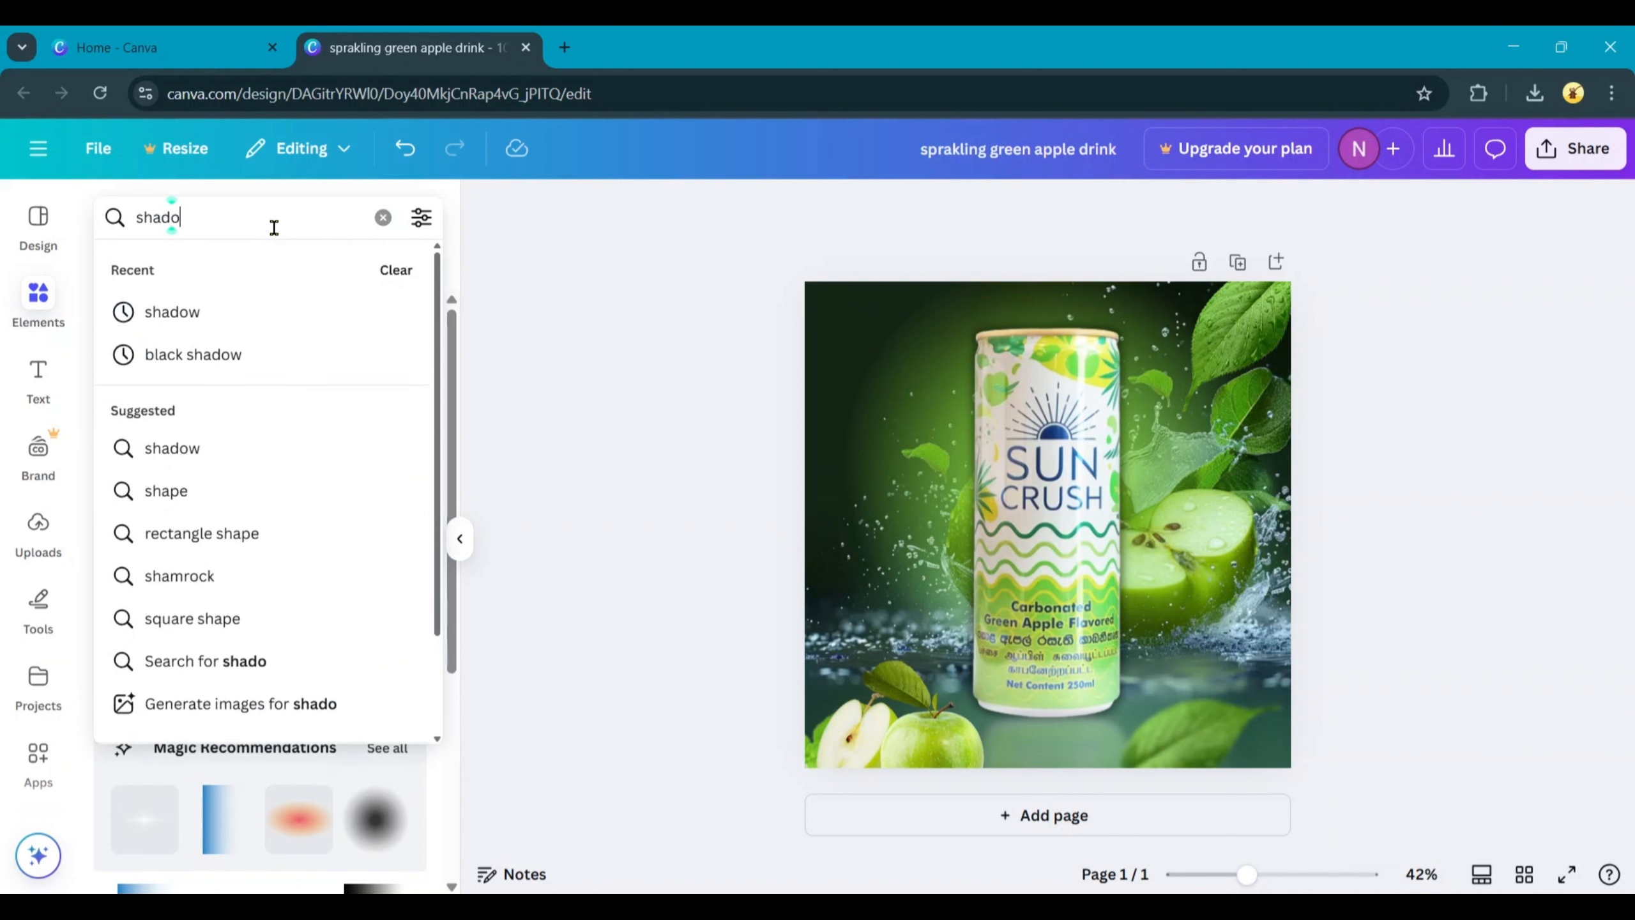
pyautogui.press('Return')
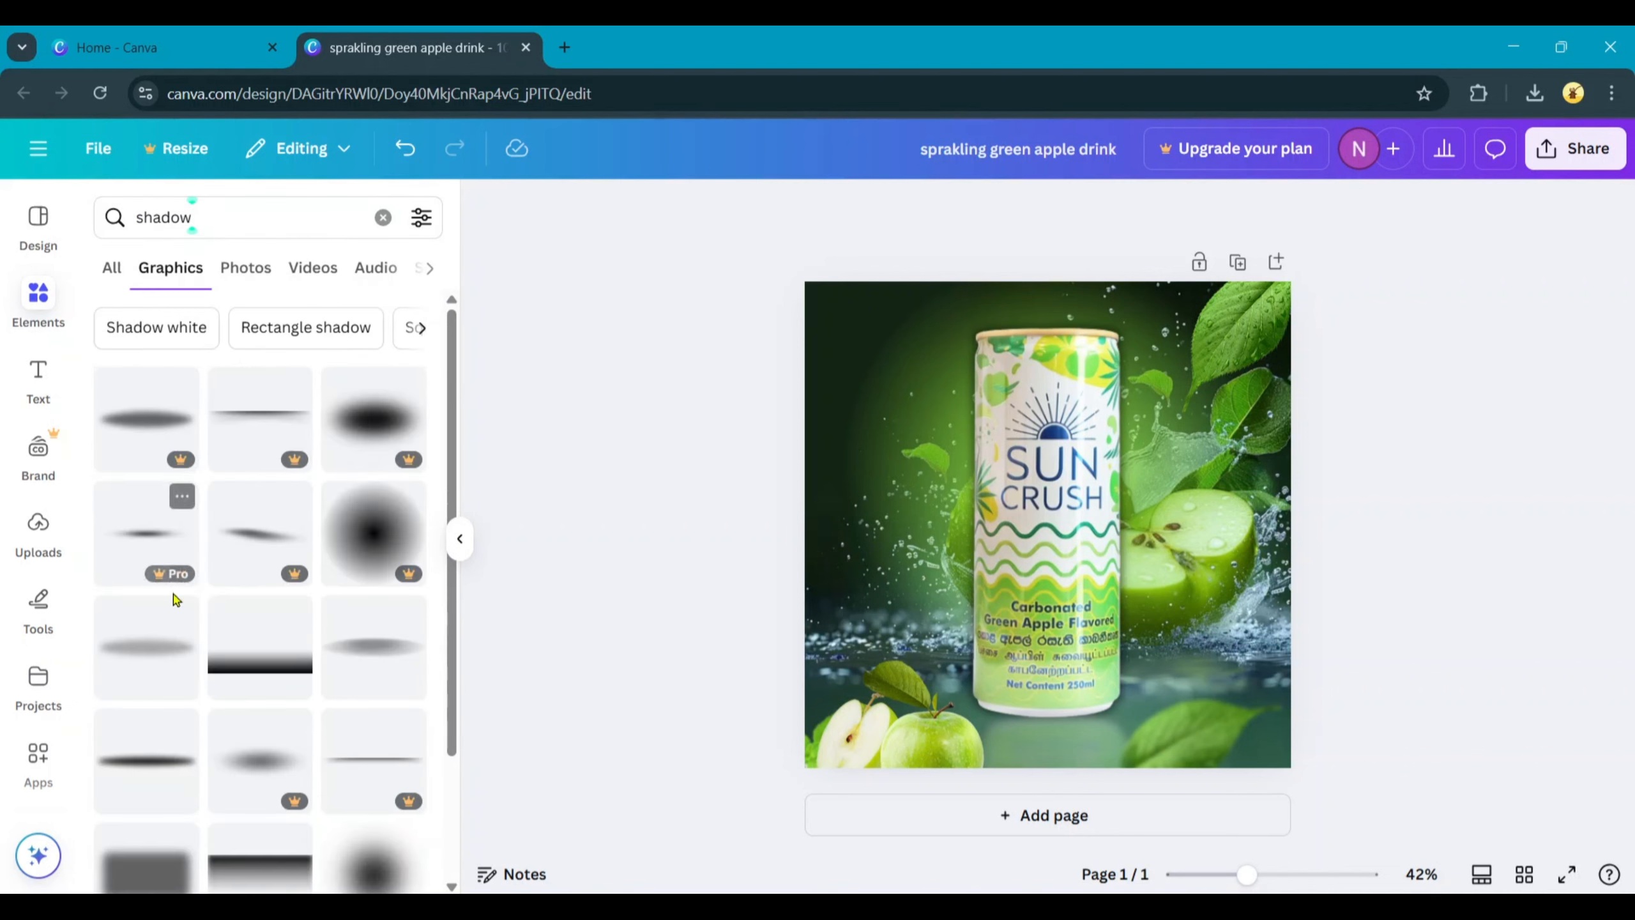
pyautogui.scroll(-1, 169, 637)
pyautogui.scroll(-1, 169, 636)
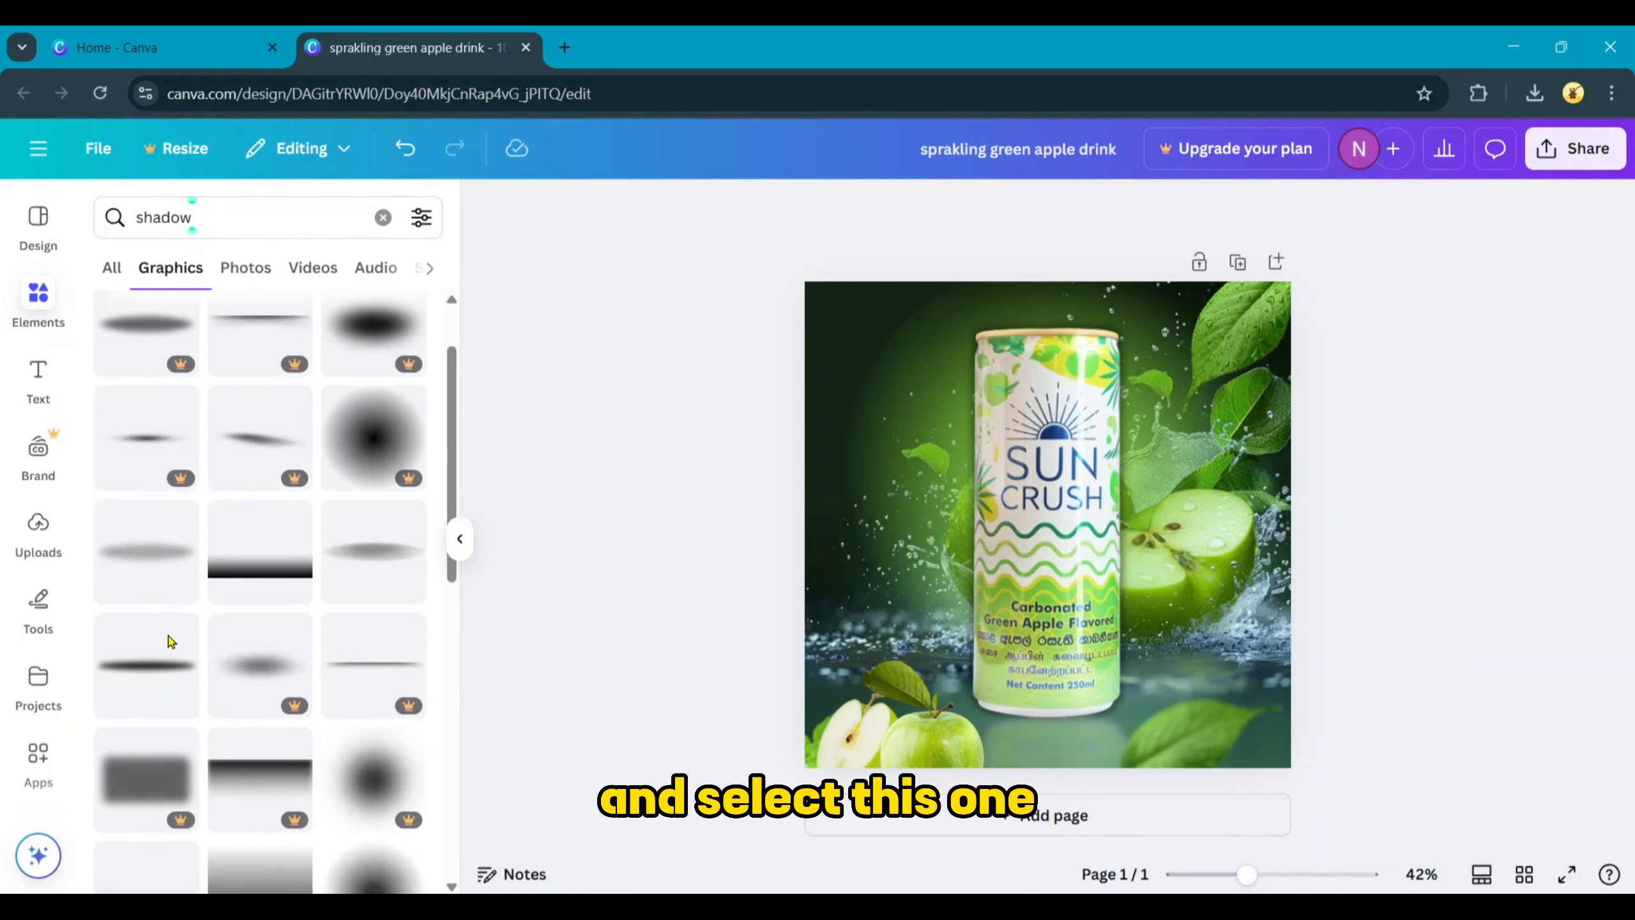
pyautogui.click(154, 577)
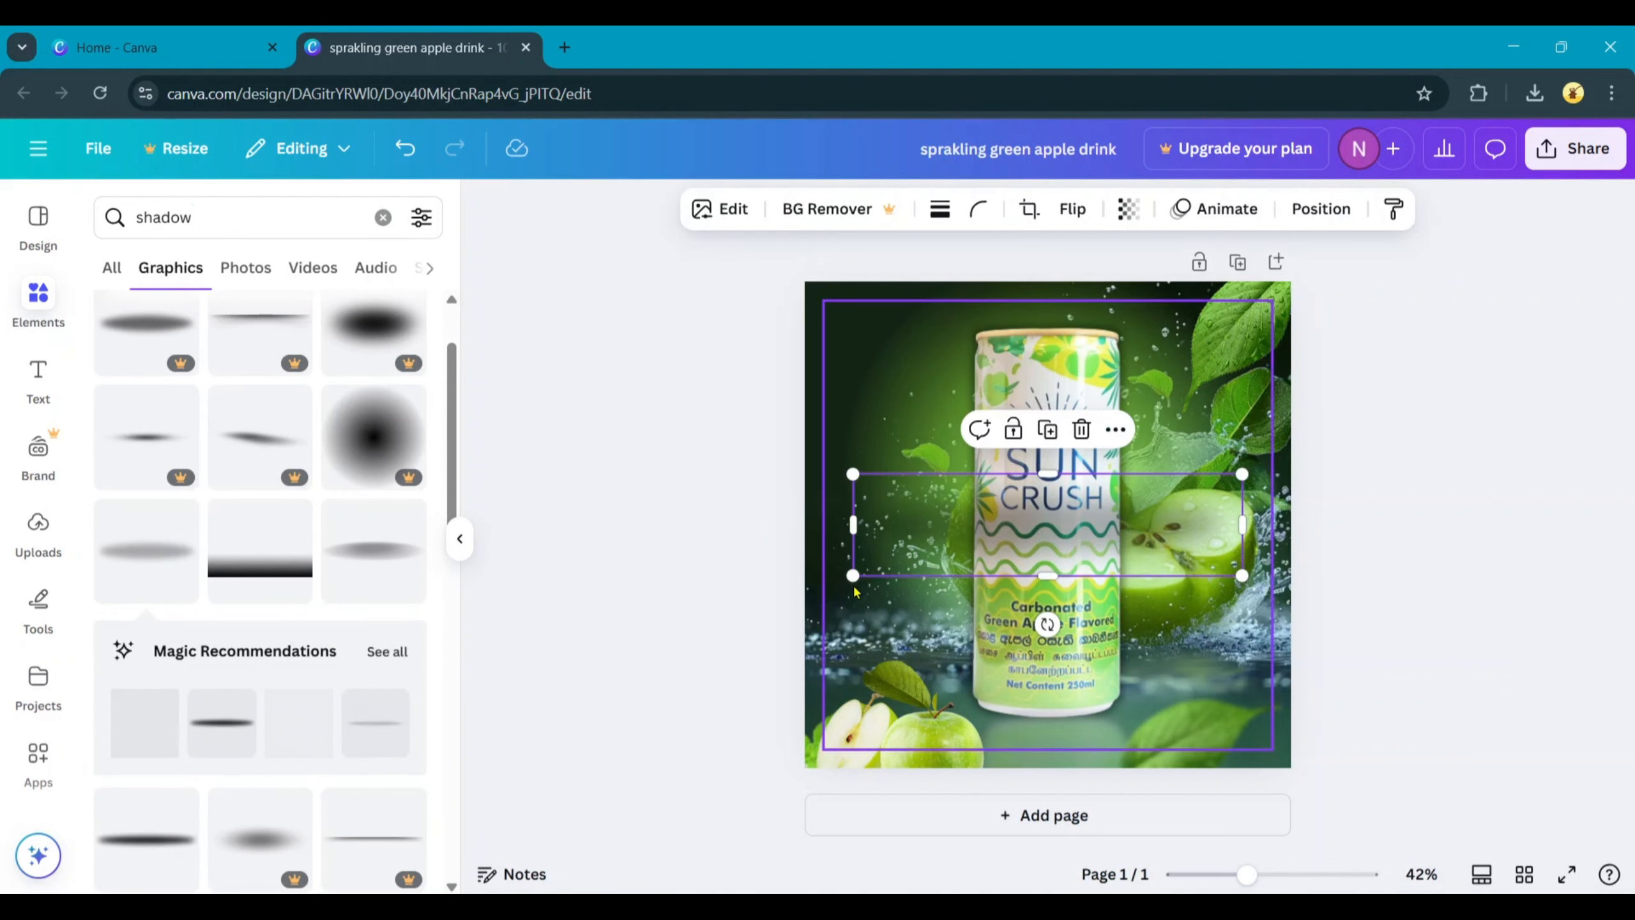
# Shrink the oval shadow, place it under the base of the upright can and set its transparency to 59
pyautogui.moveTo(852, 575); pyautogui.dragTo(1043, 724)
pyautogui.click(772, 713)
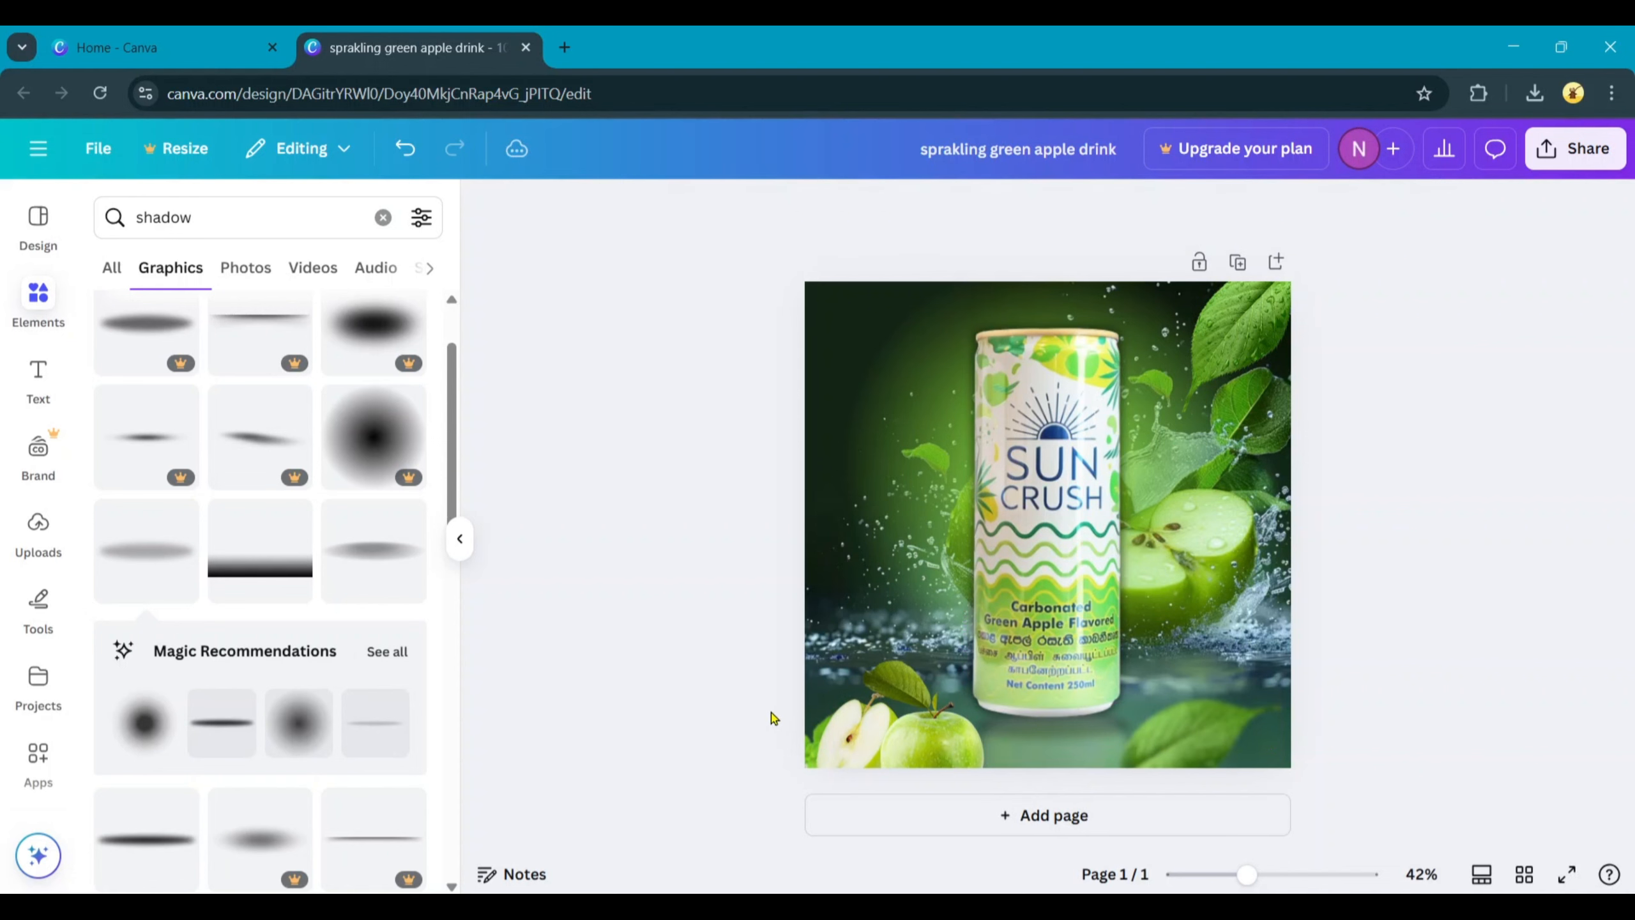
pyautogui.click(1038, 711)
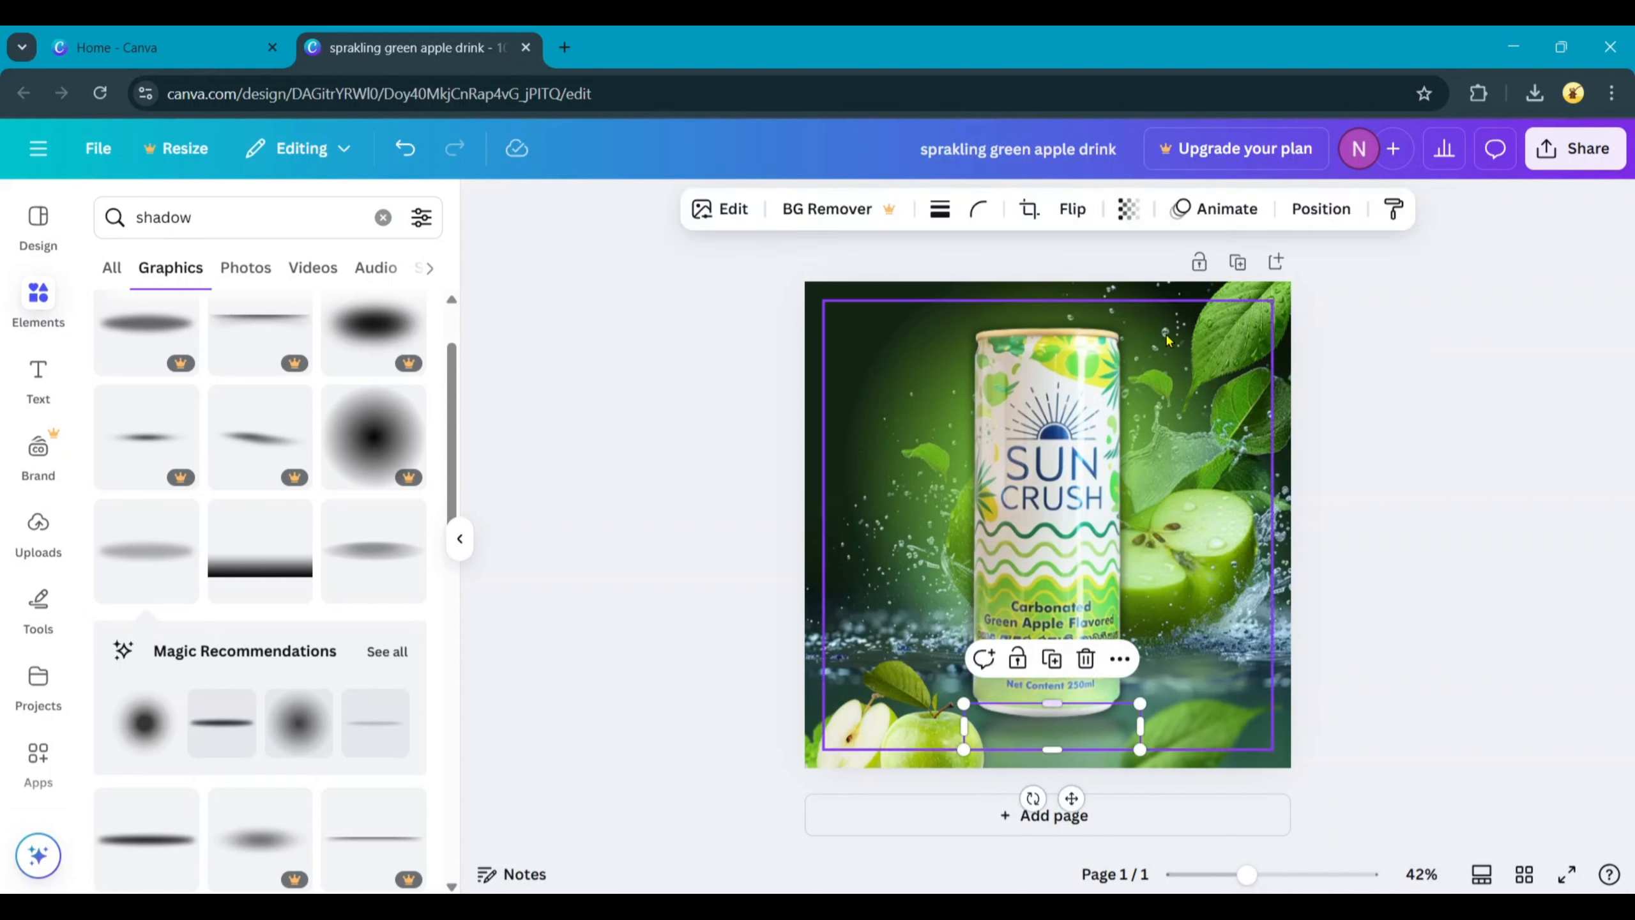
pyautogui.click(1130, 210)
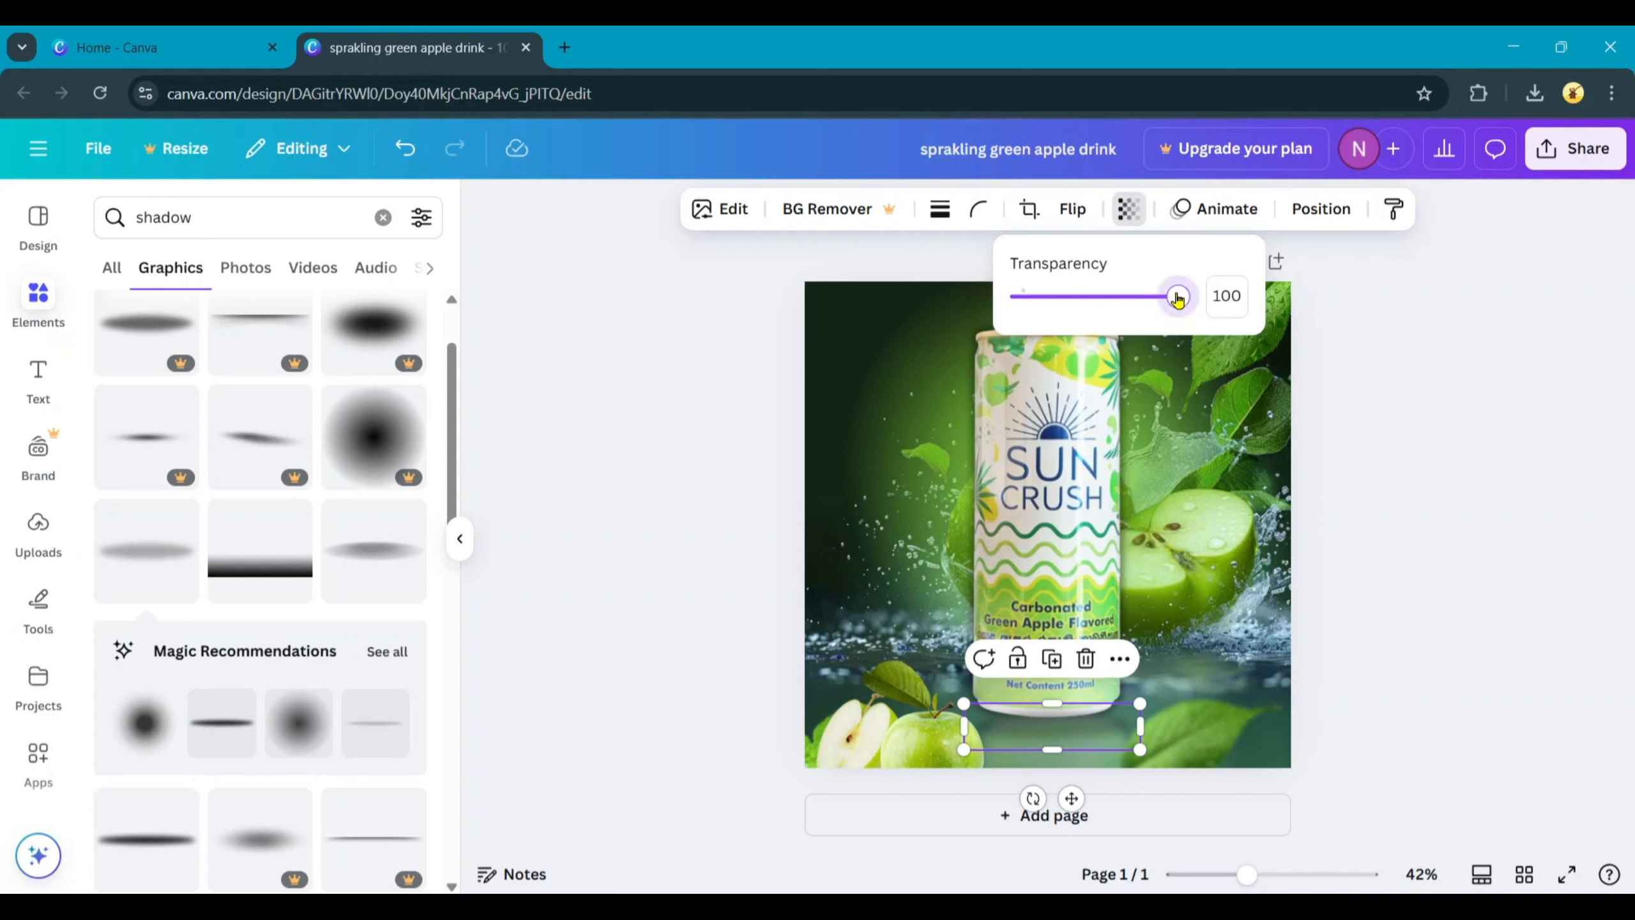
pyautogui.moveTo(1177, 299); pyautogui.dragTo(1115, 317)
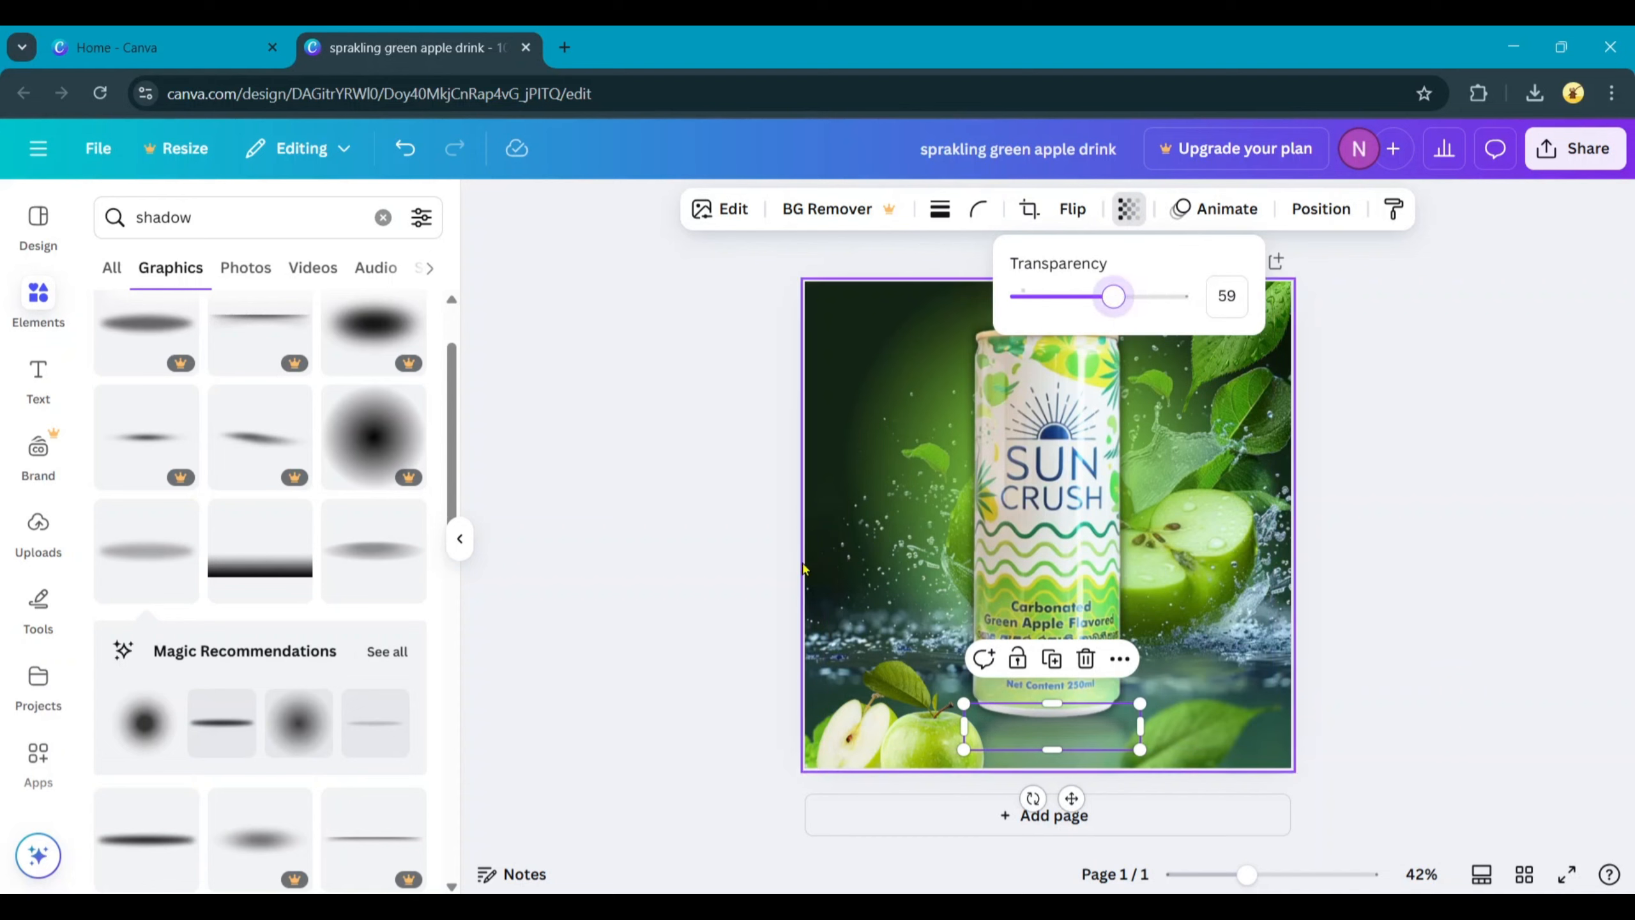
pyautogui.click(757, 587)
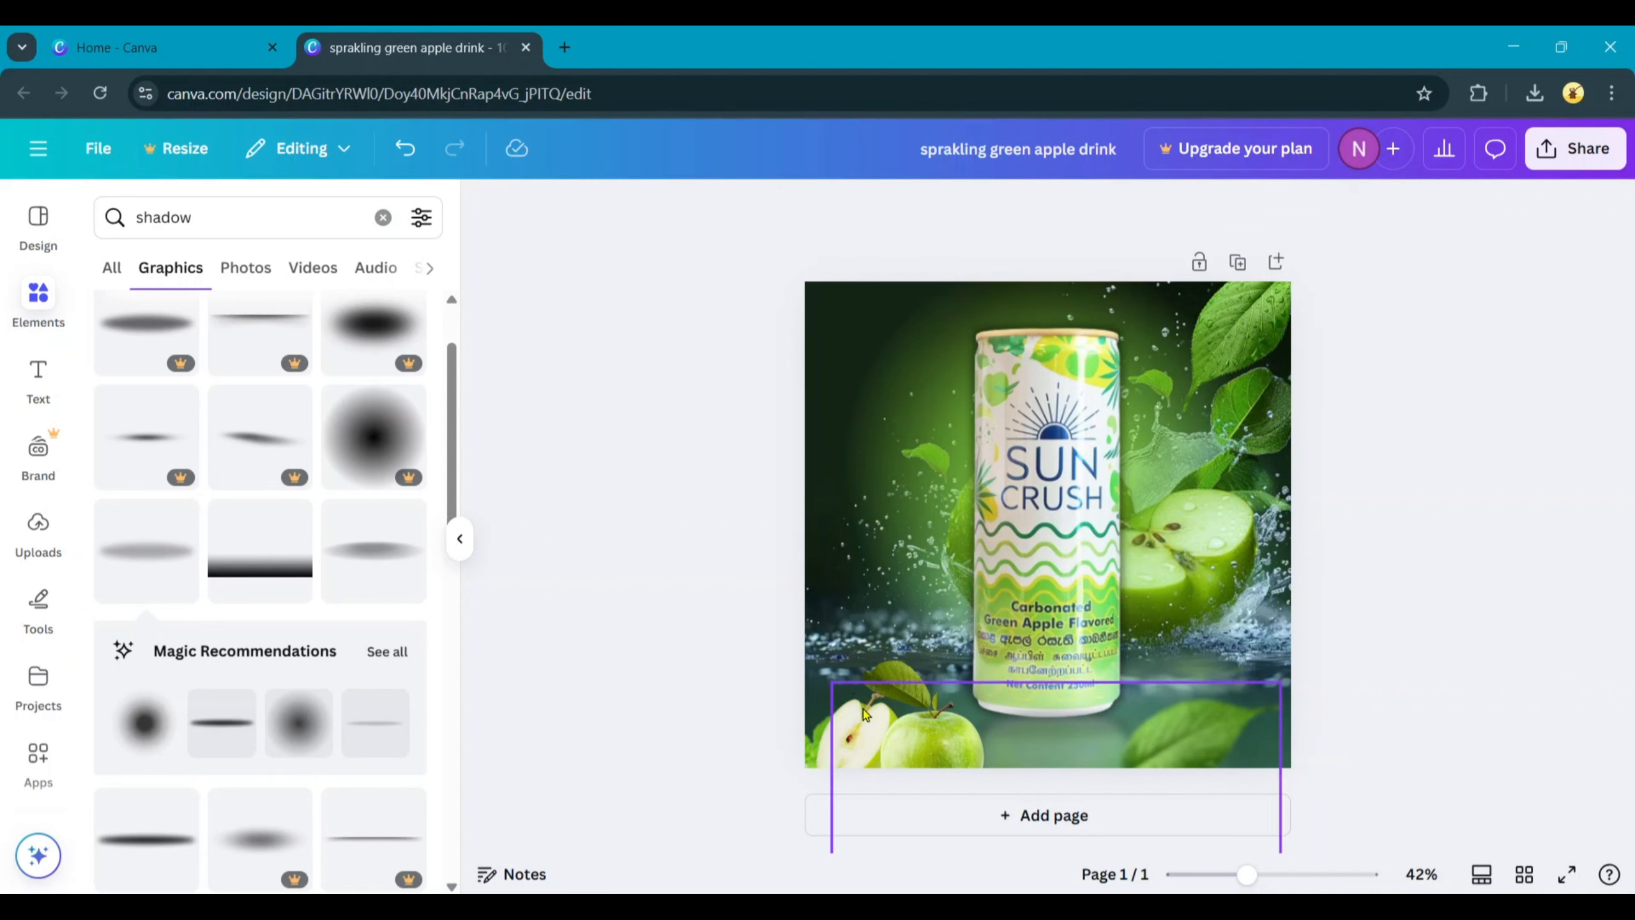
# Move the apple pair image up beside the can and crop its right side to about 403 px wide
pyautogui.click(816, 741)
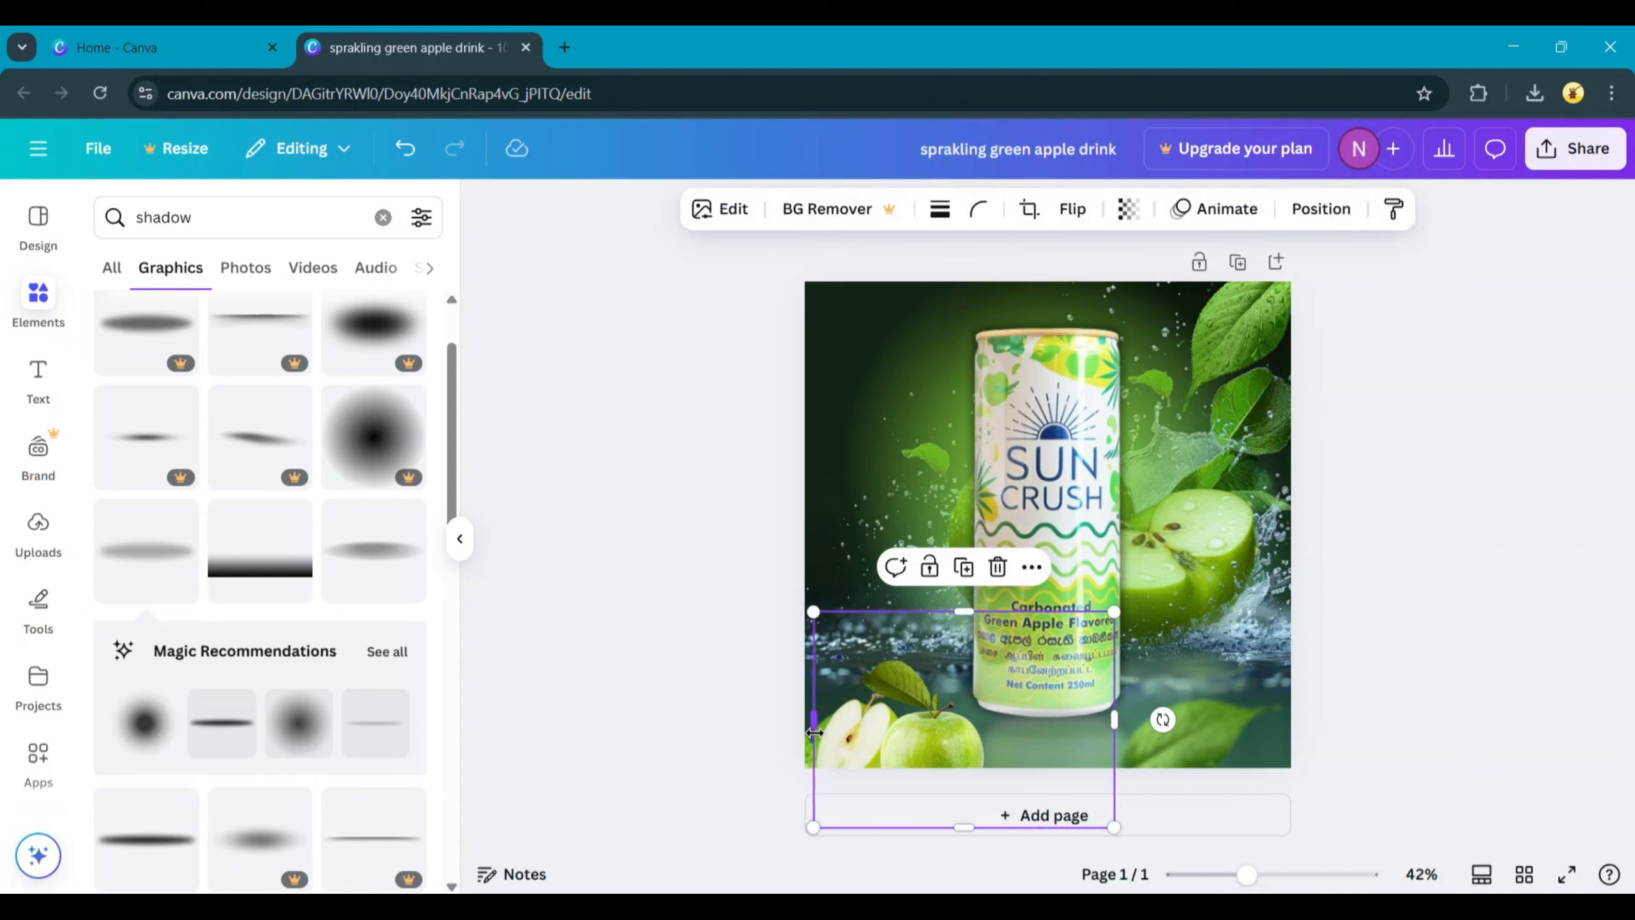
pyautogui.moveTo(828, 758); pyautogui.dragTo(829, 577)
pyautogui.moveTo(1114, 535); pyautogui.dragTo(995, 538)
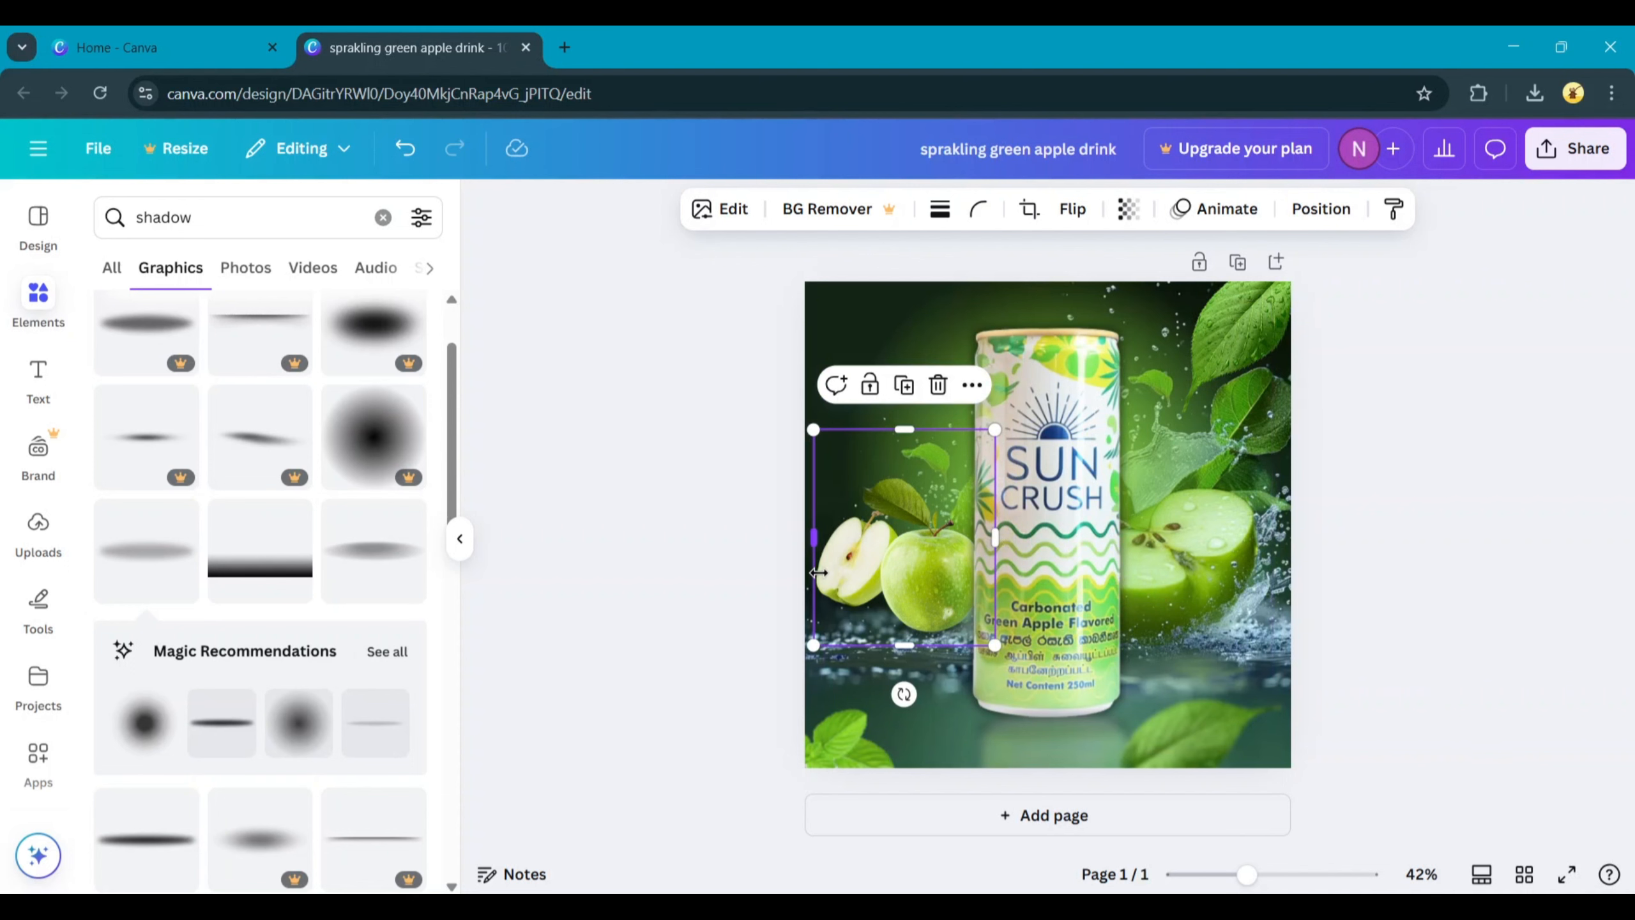
# Bring the apple pair to the front and place it at the page's lower left, at about X 59, Y 600 px
pyautogui.click(1314, 213)
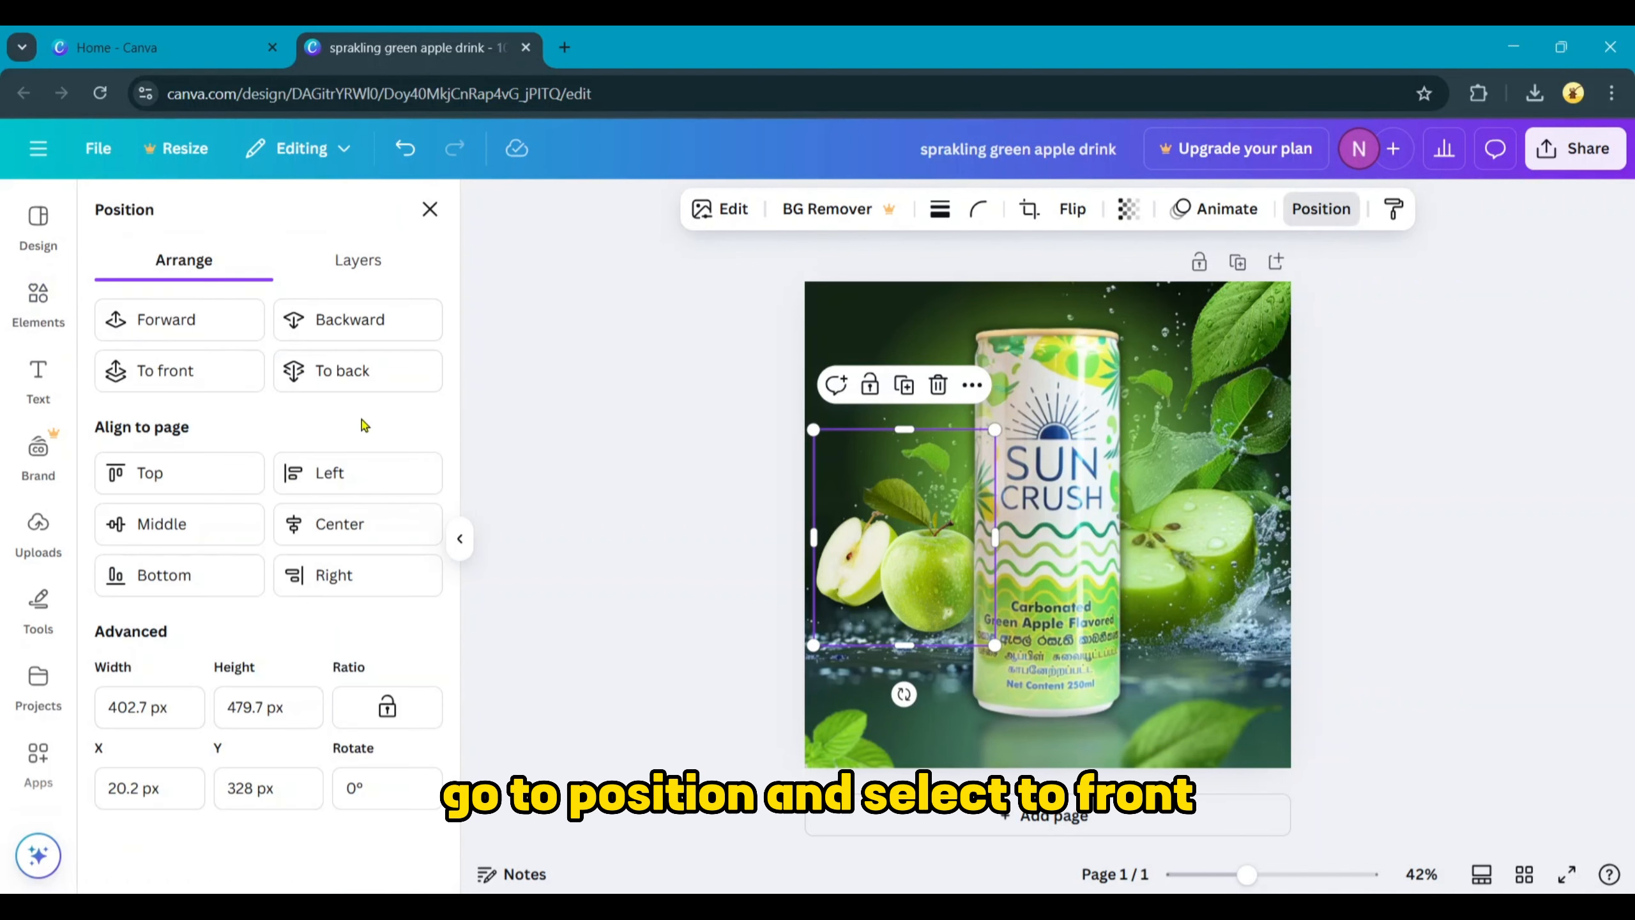
pyautogui.click(195, 380)
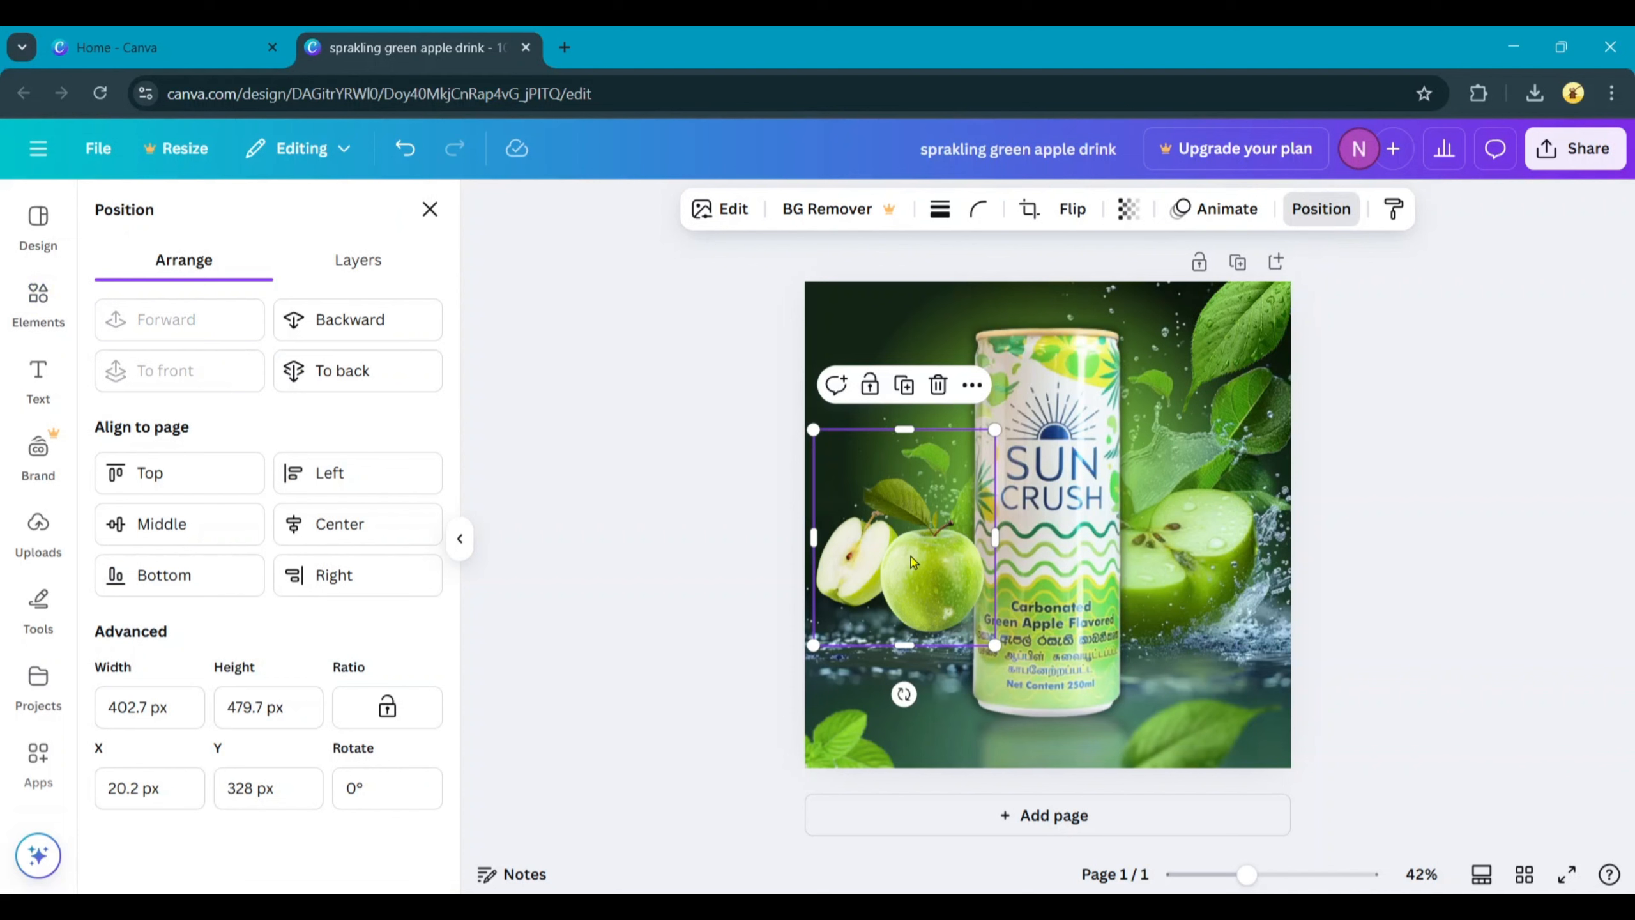
pyautogui.moveTo(911, 560); pyautogui.dragTo(926, 675)
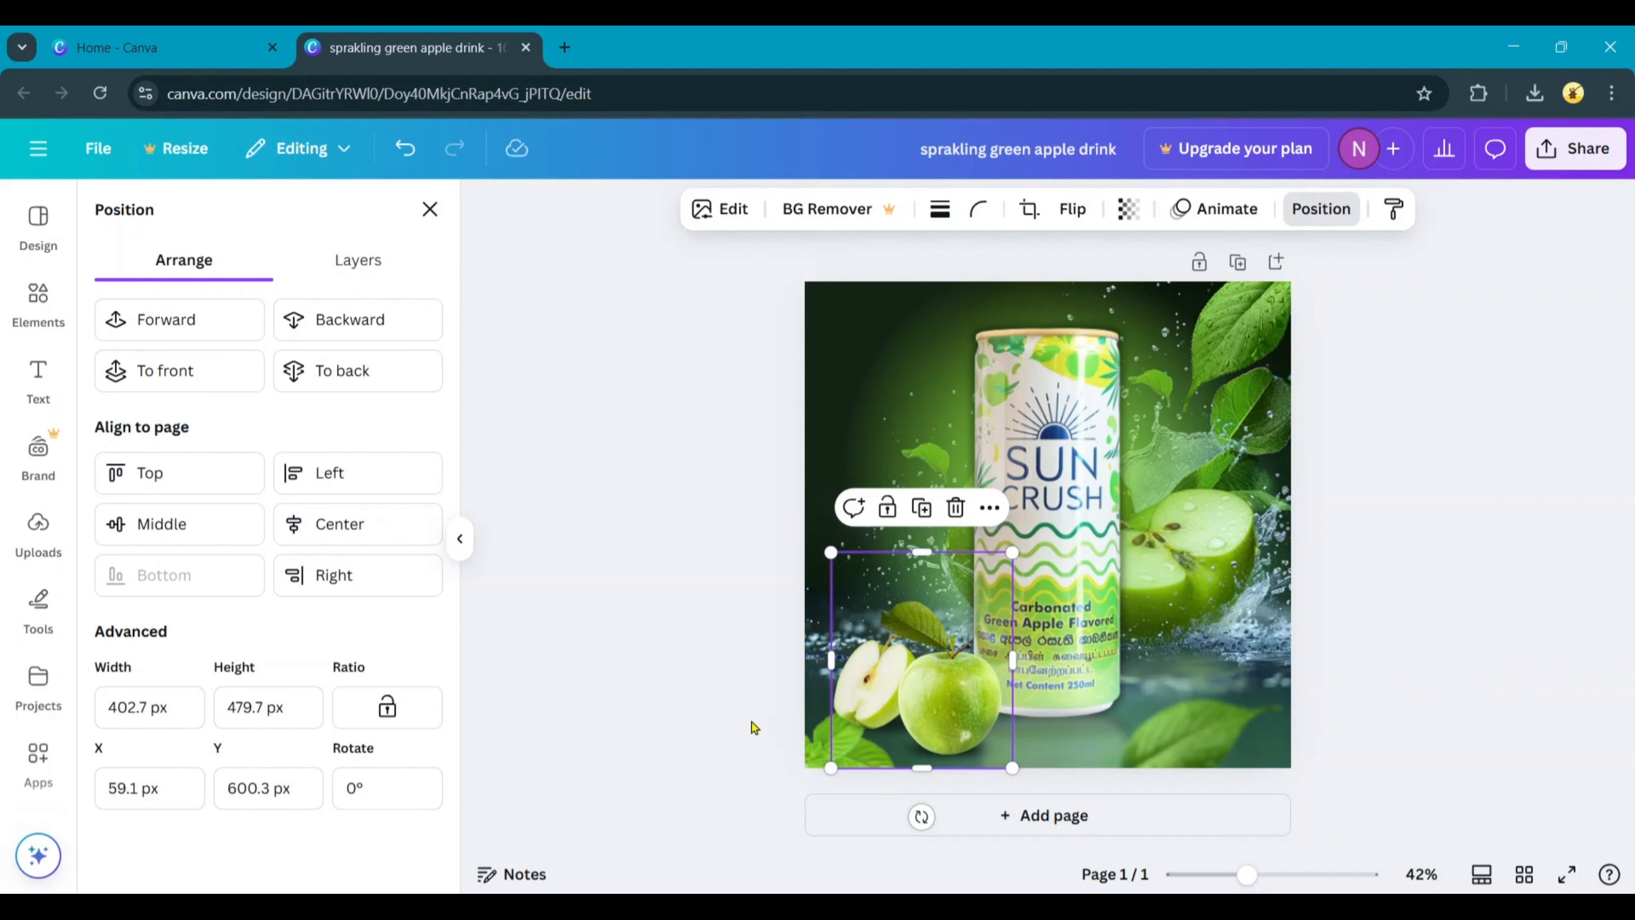
pyautogui.click(792, 635)
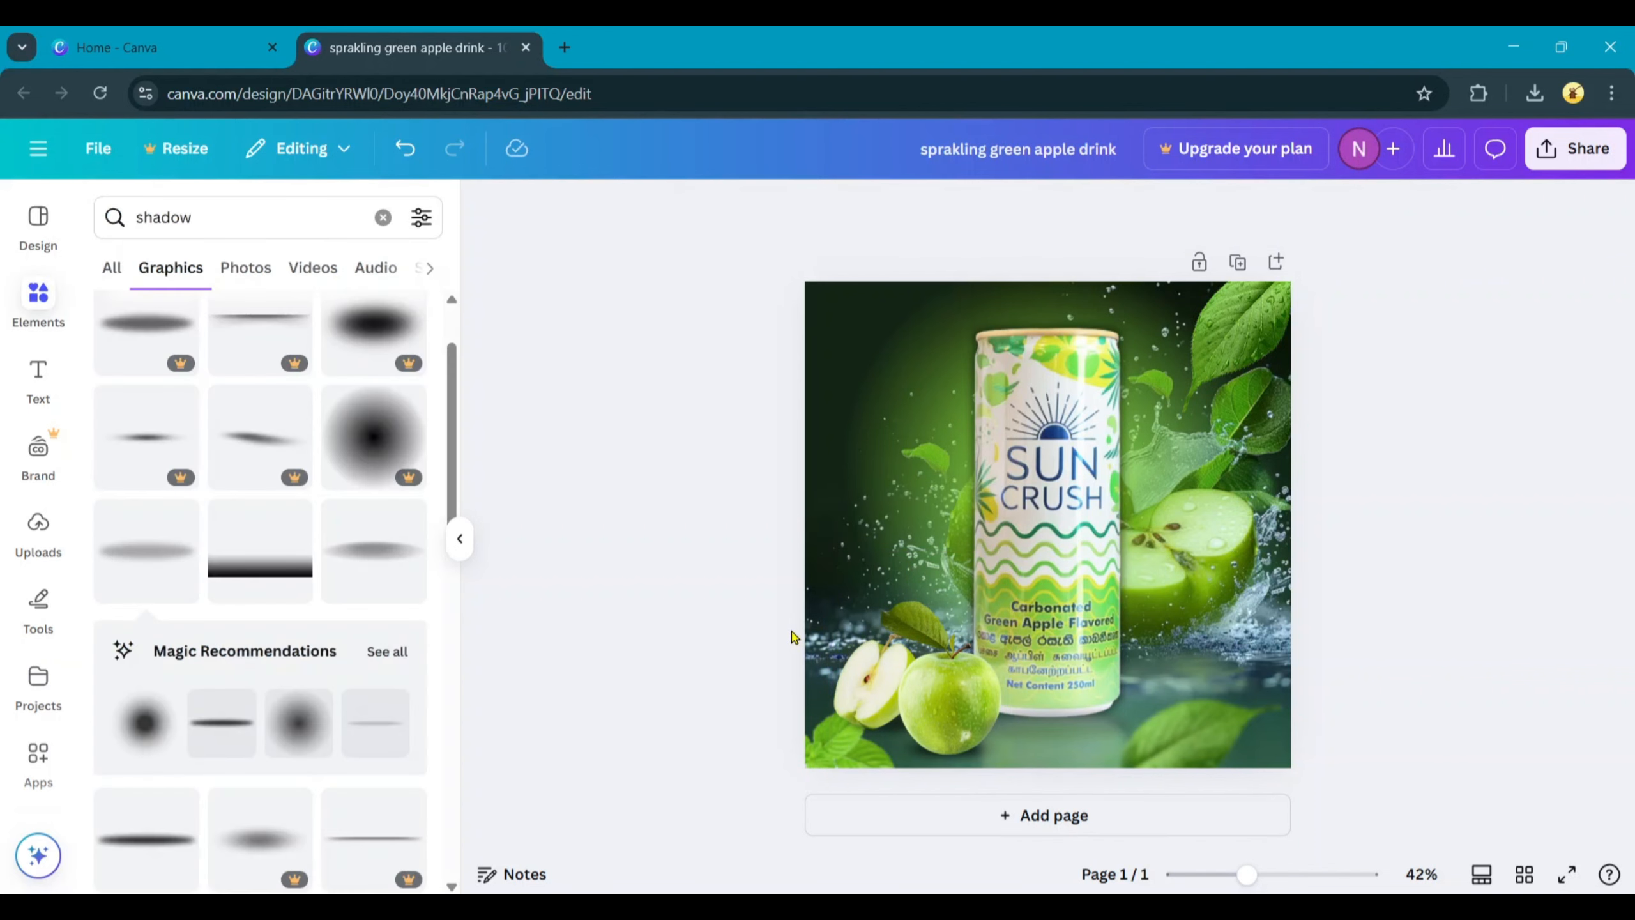
# Shift the lower-left leaves further off the page's left edge, then rotate the lower-right leaf slightly and move it towards the bottom-right corner
pyautogui.moveTo(829, 745); pyautogui.dragTo(769, 738)
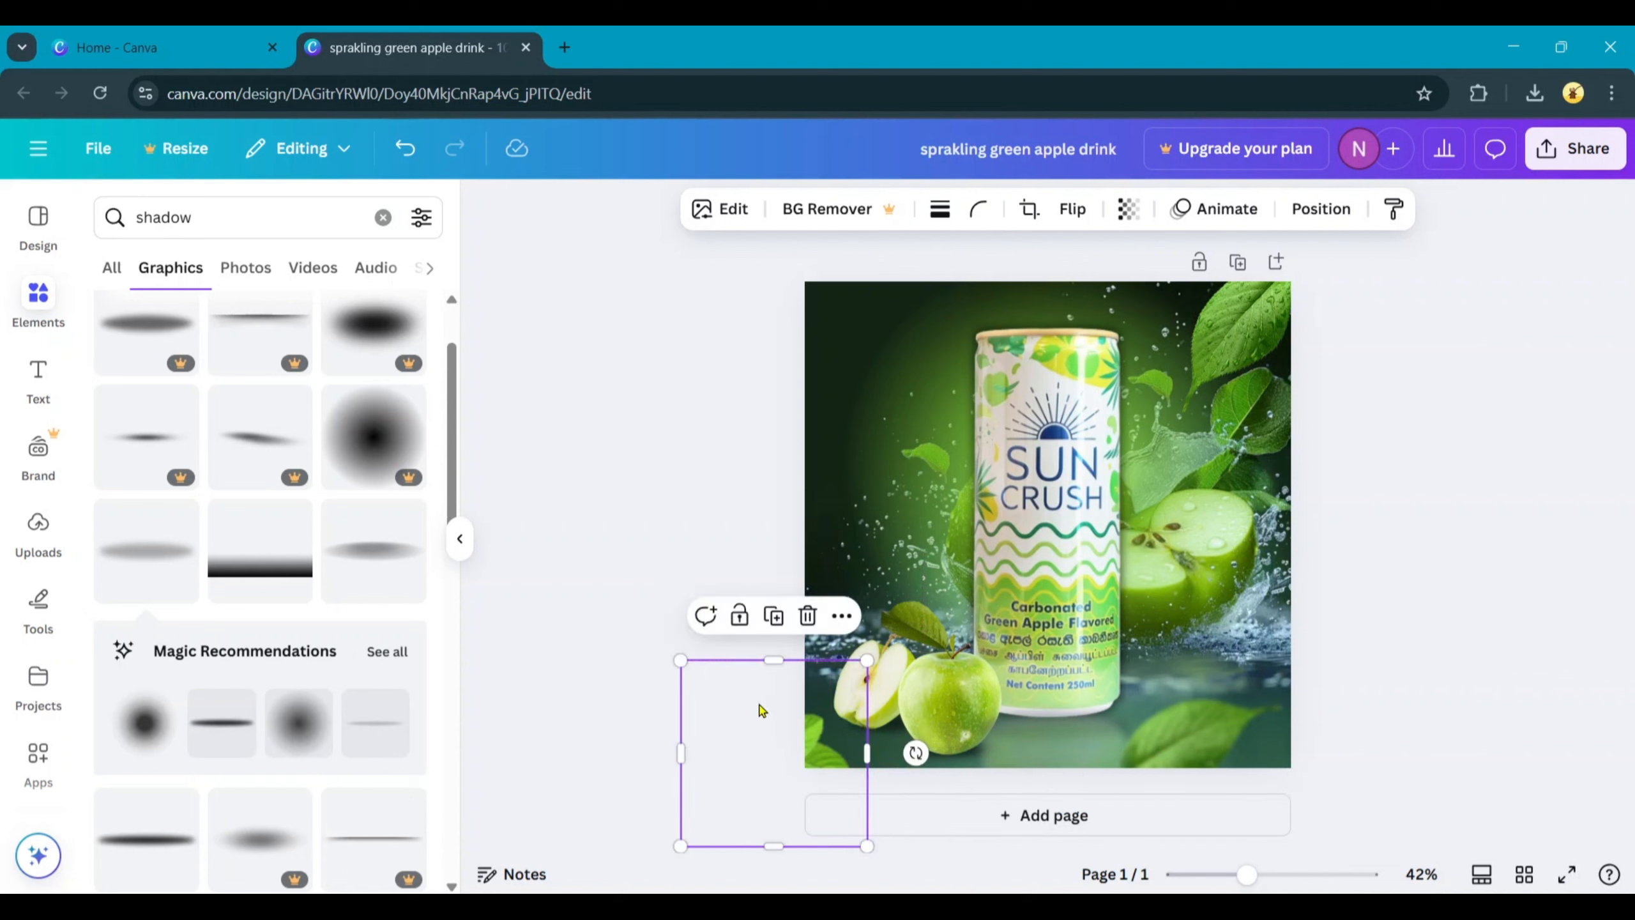
pyautogui.click(1280, 677)
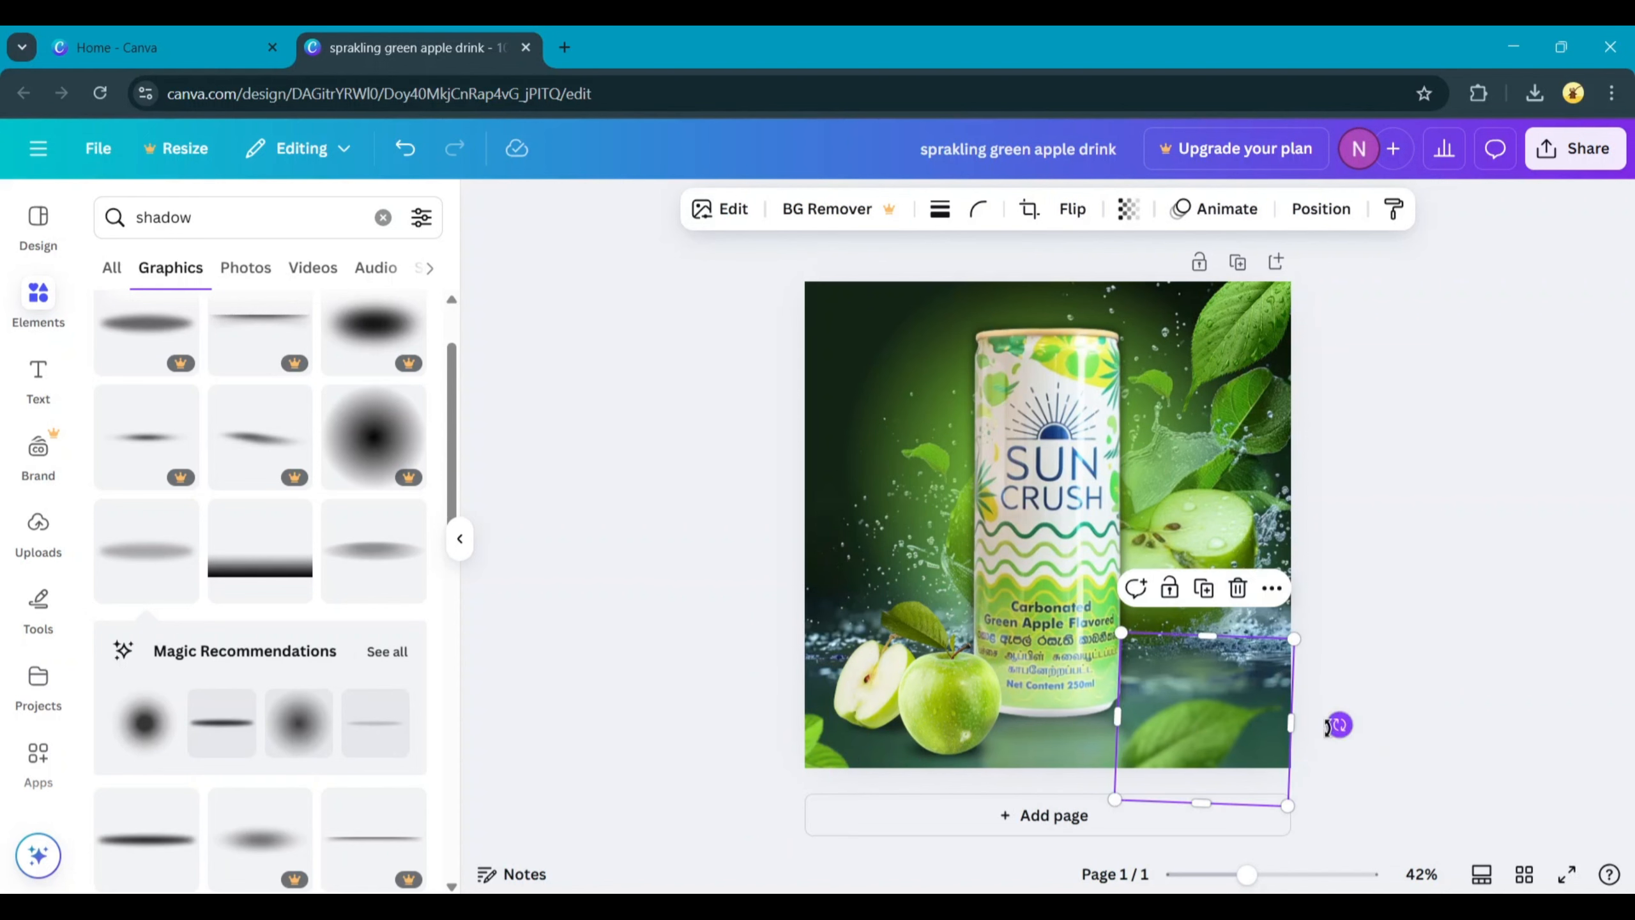
pyautogui.moveTo(1338, 724); pyautogui.dragTo(1355, 768)
pyautogui.moveTo(1271, 725); pyautogui.dragTo(1353, 759)
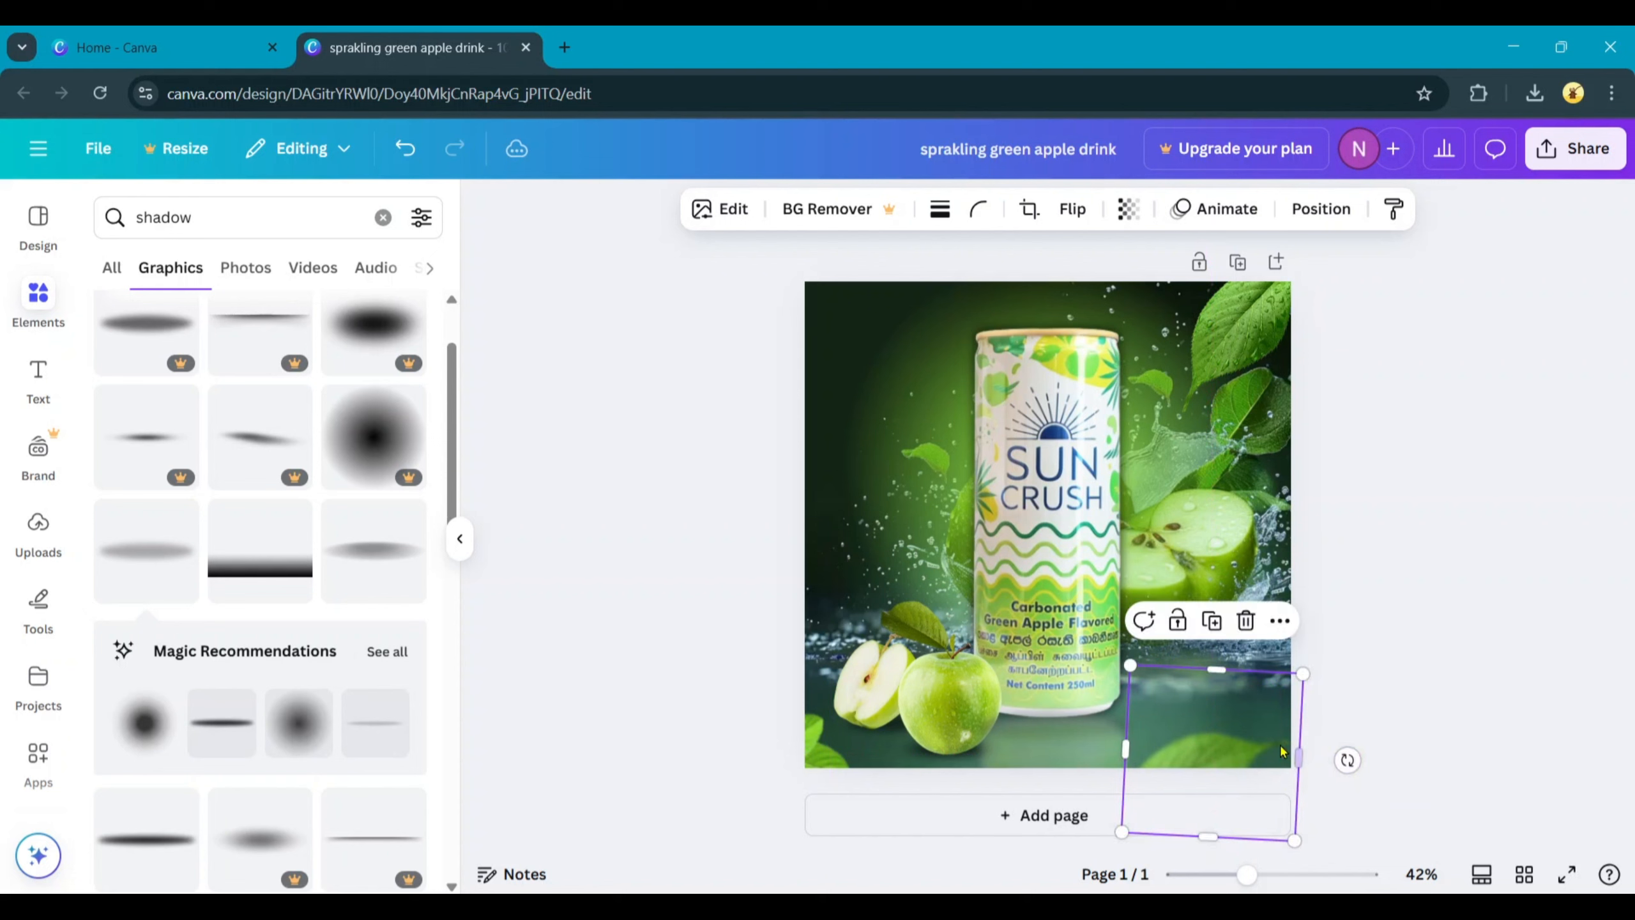
pyautogui.click(1346, 693)
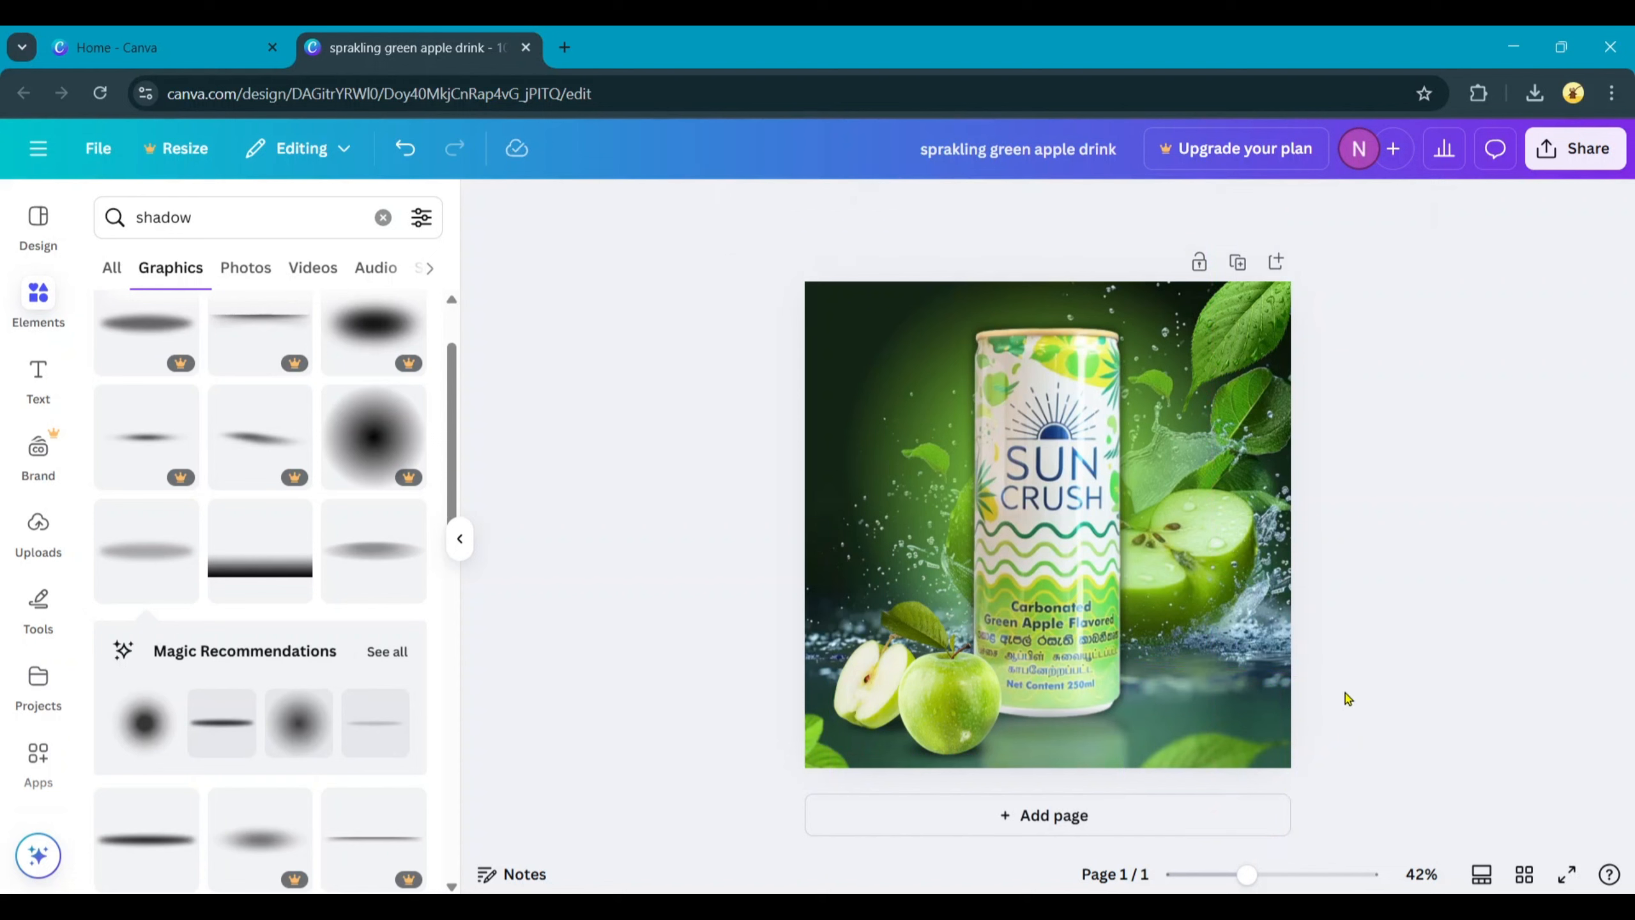
# Add a heading reading "sparkling green apple drink", with each word on its own line
pyautogui.click(50, 388)
pyautogui.click(217, 528)
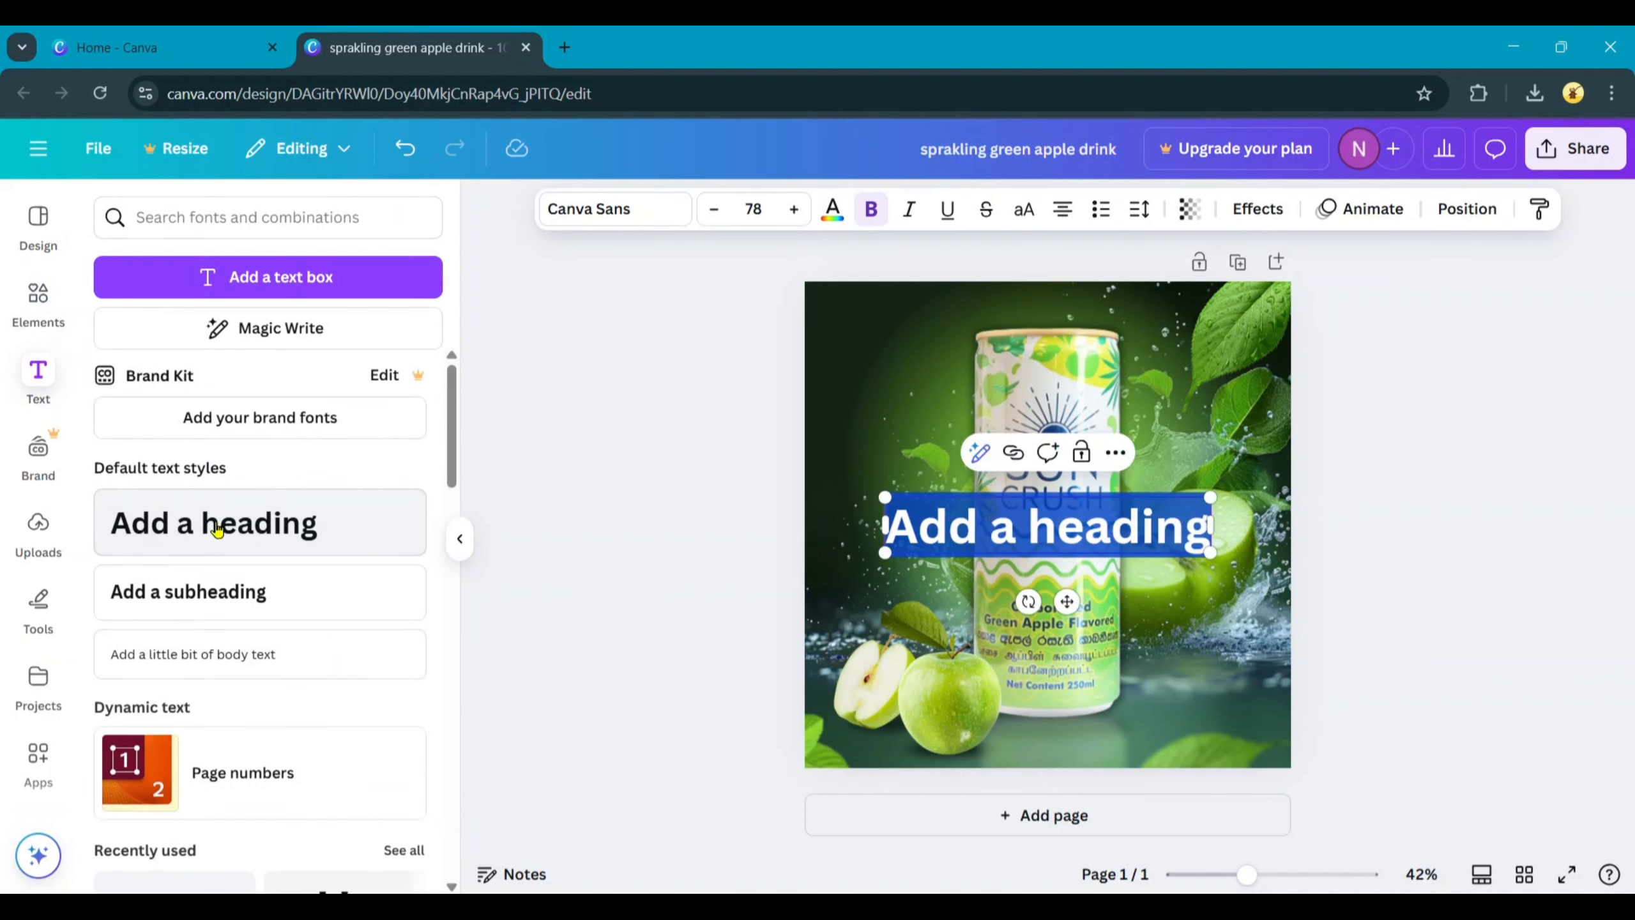
pyautogui.write('sparkling')
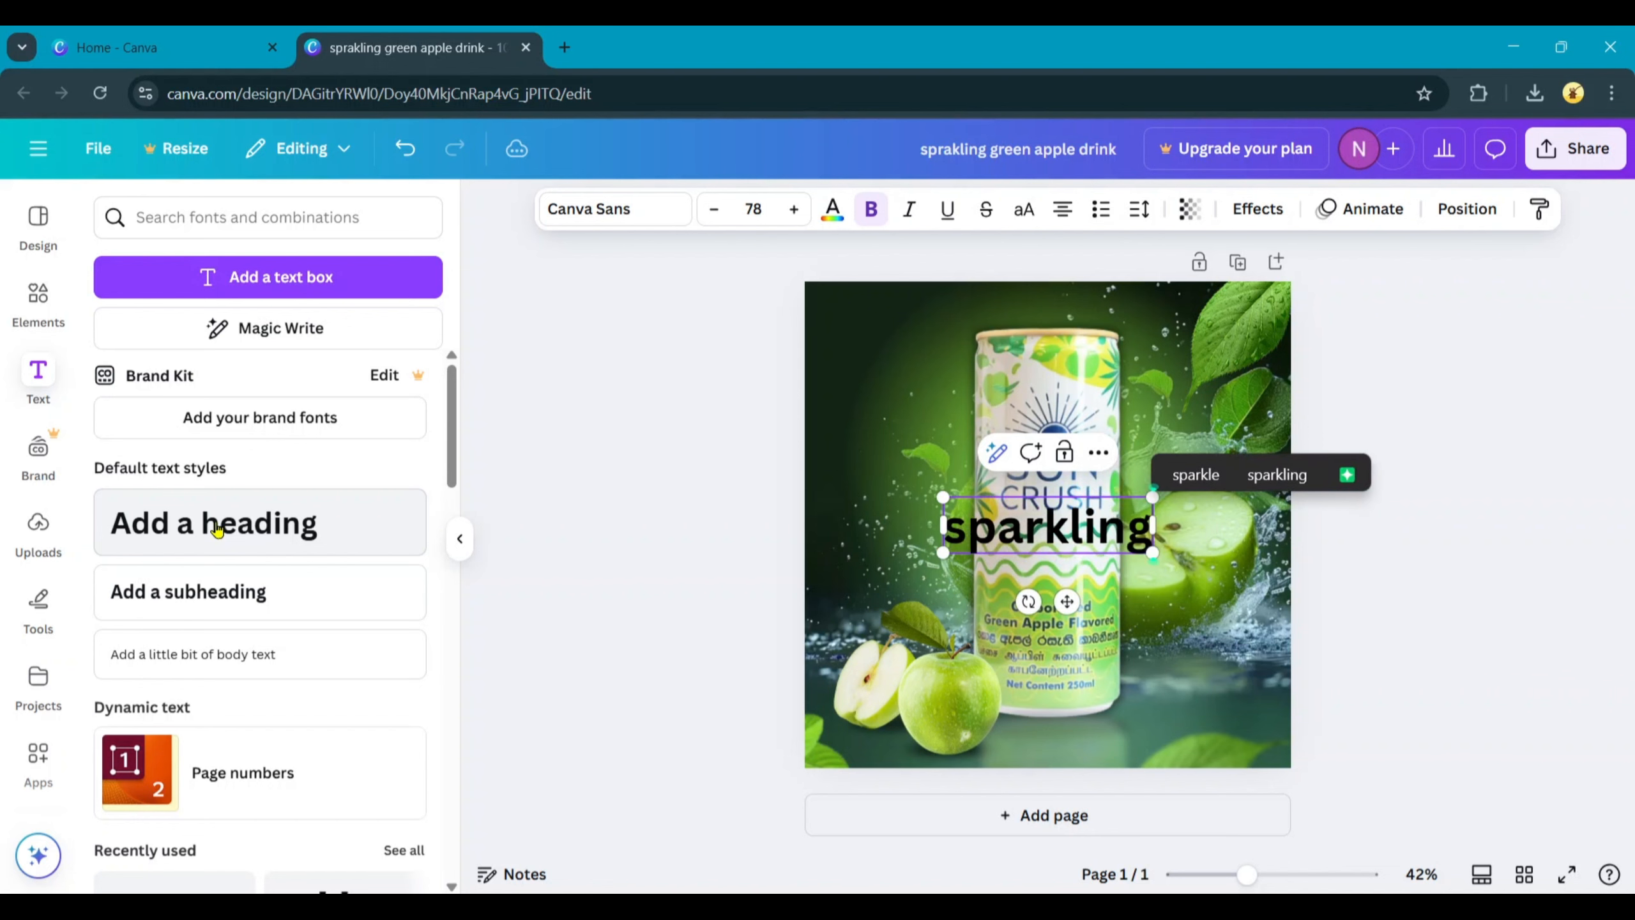
pyautogui.press('Return')
pyautogui.write('gre')
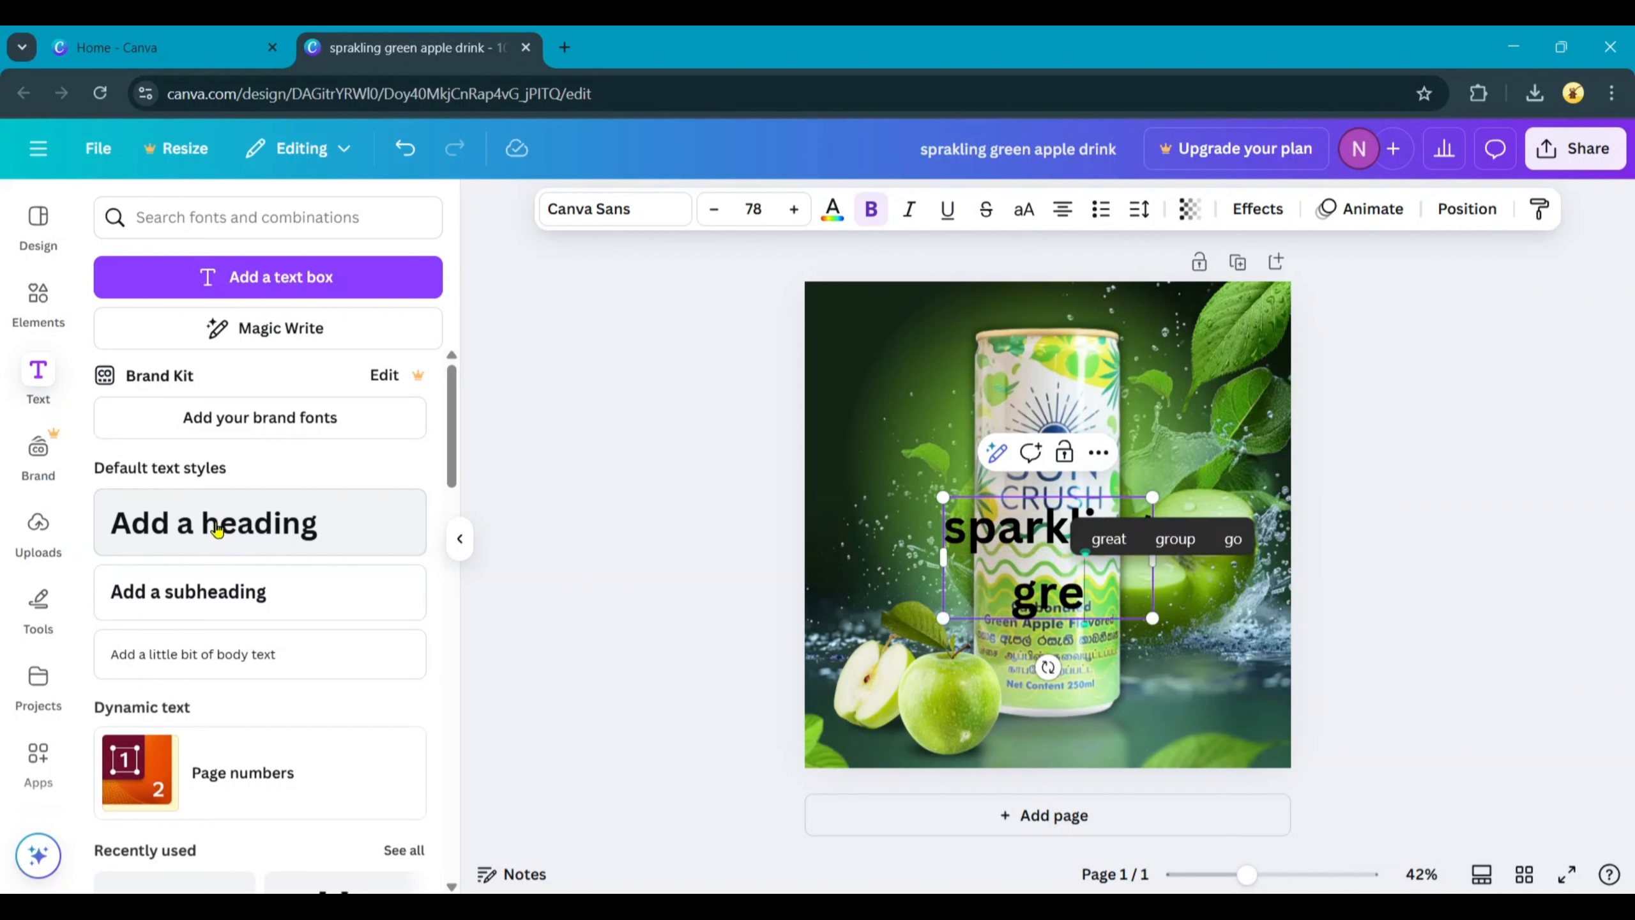
pyautogui.write('en apple')
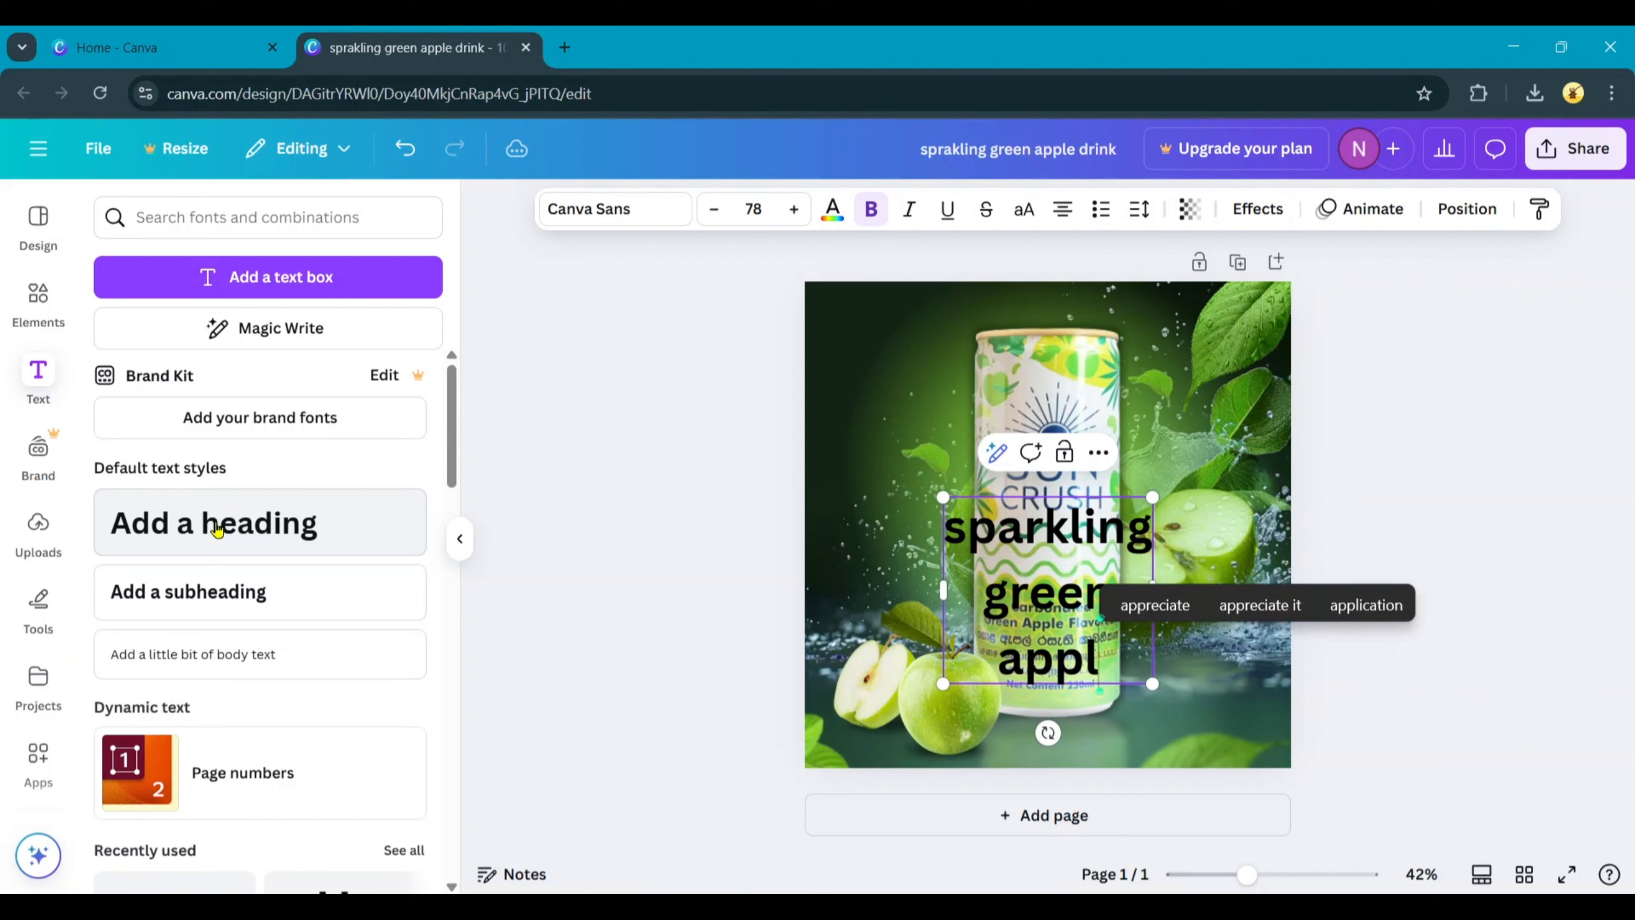
pyautogui.press('Return')
pyautogui.write('drink')
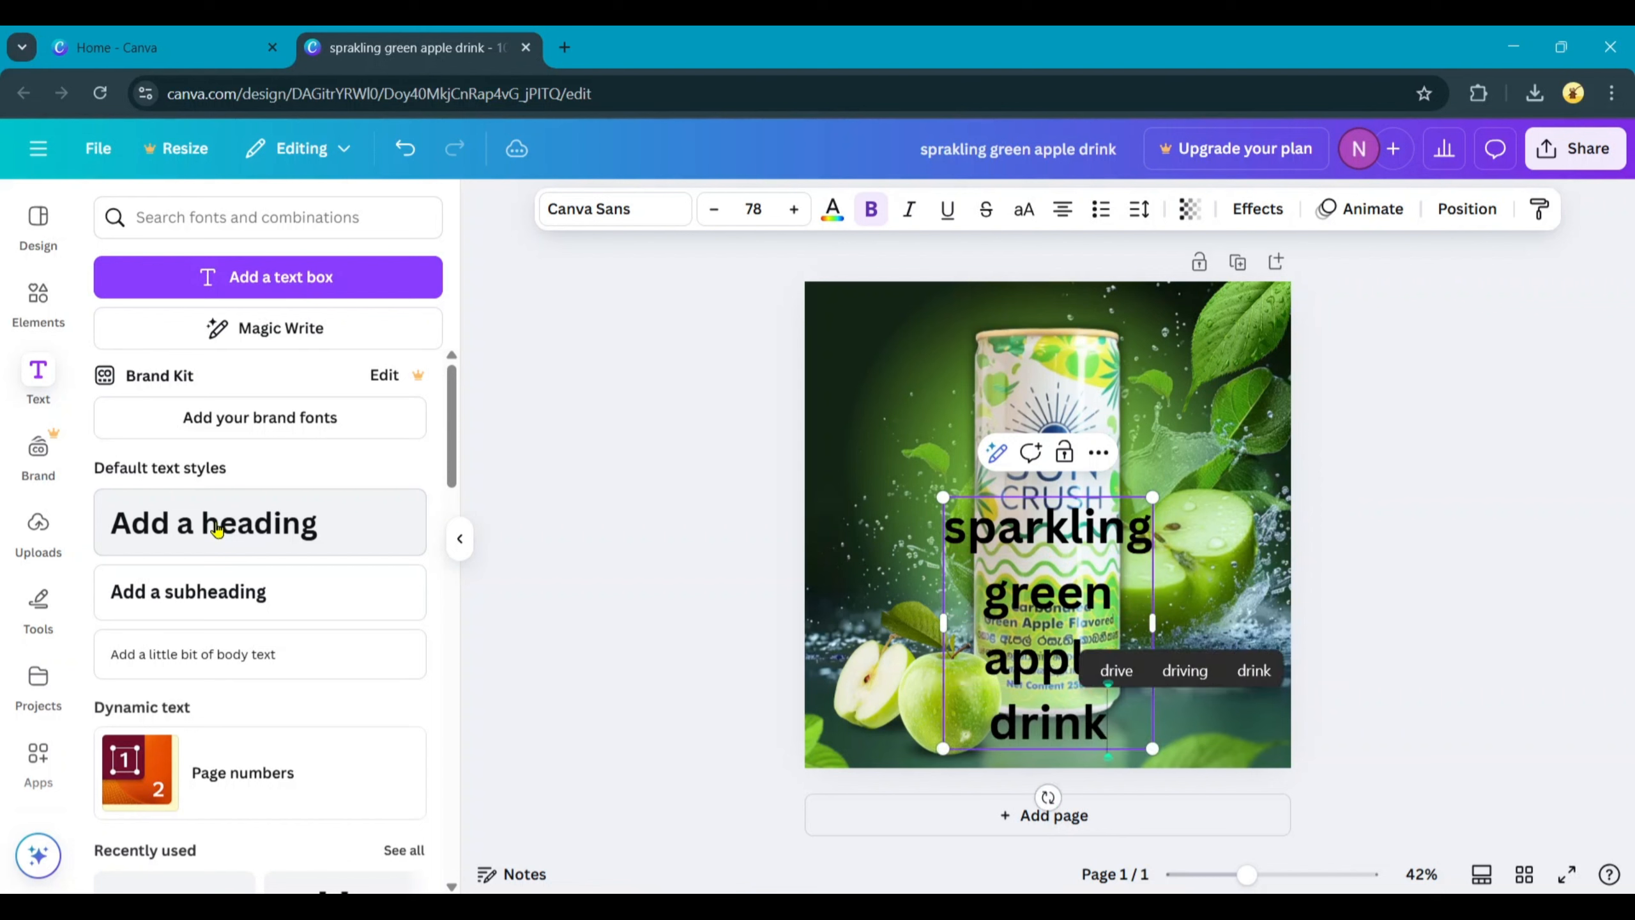
# Set the whole heading to font size 90 and the Anton font
pyautogui.hotkey('ctrl', 'a')
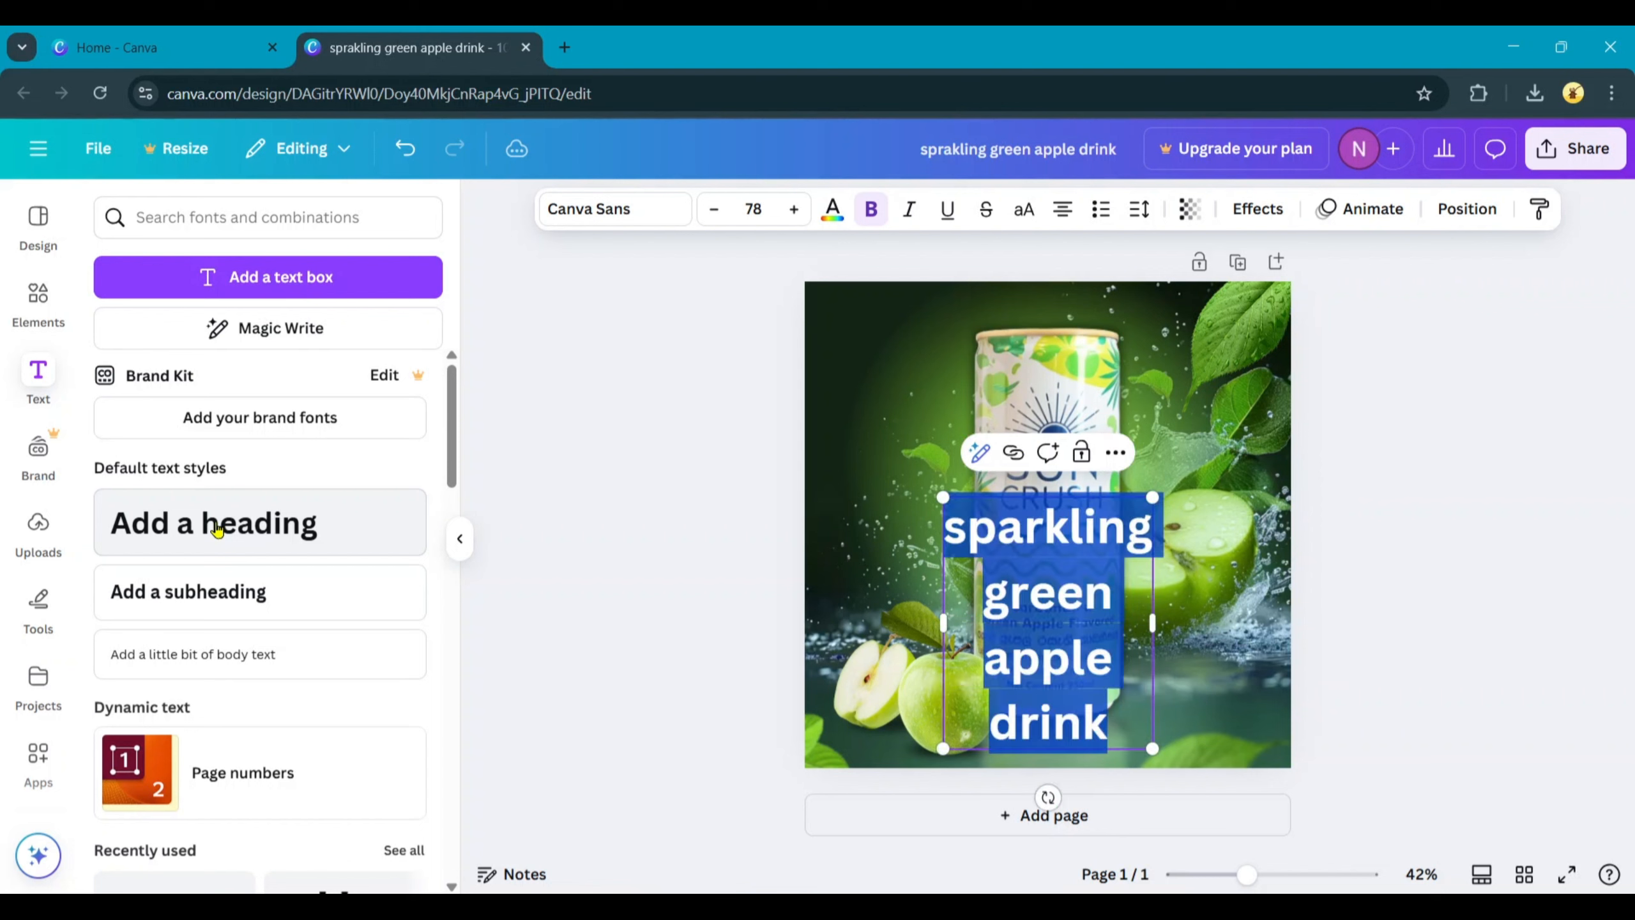
pyautogui.click(758, 211)
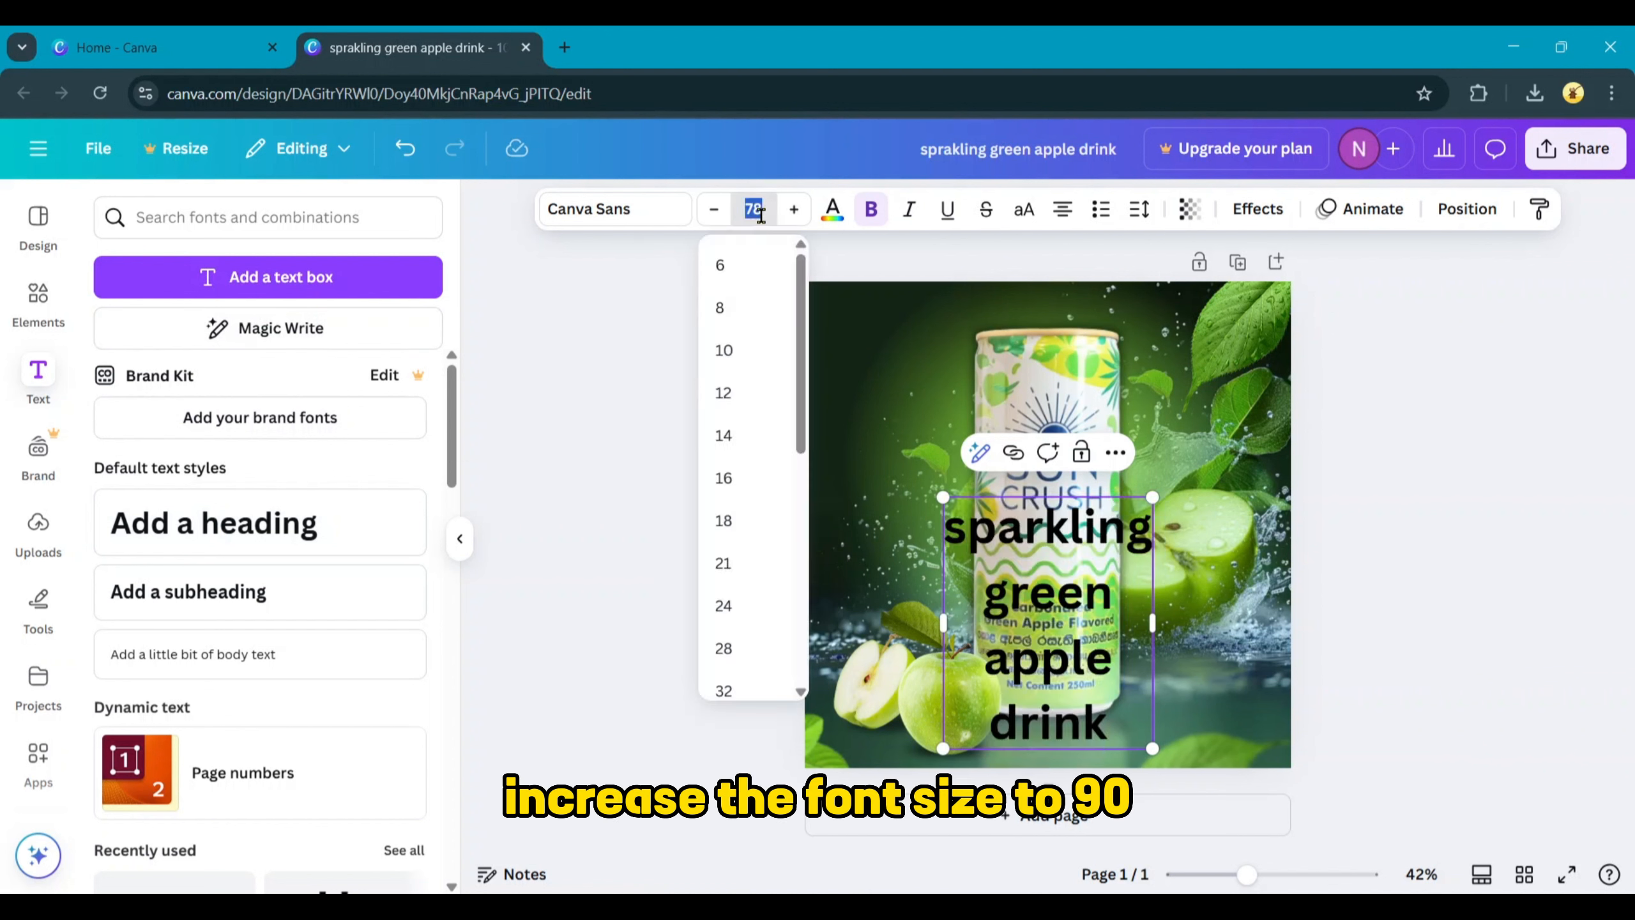
pyautogui.write('90')
pyautogui.press('Return')
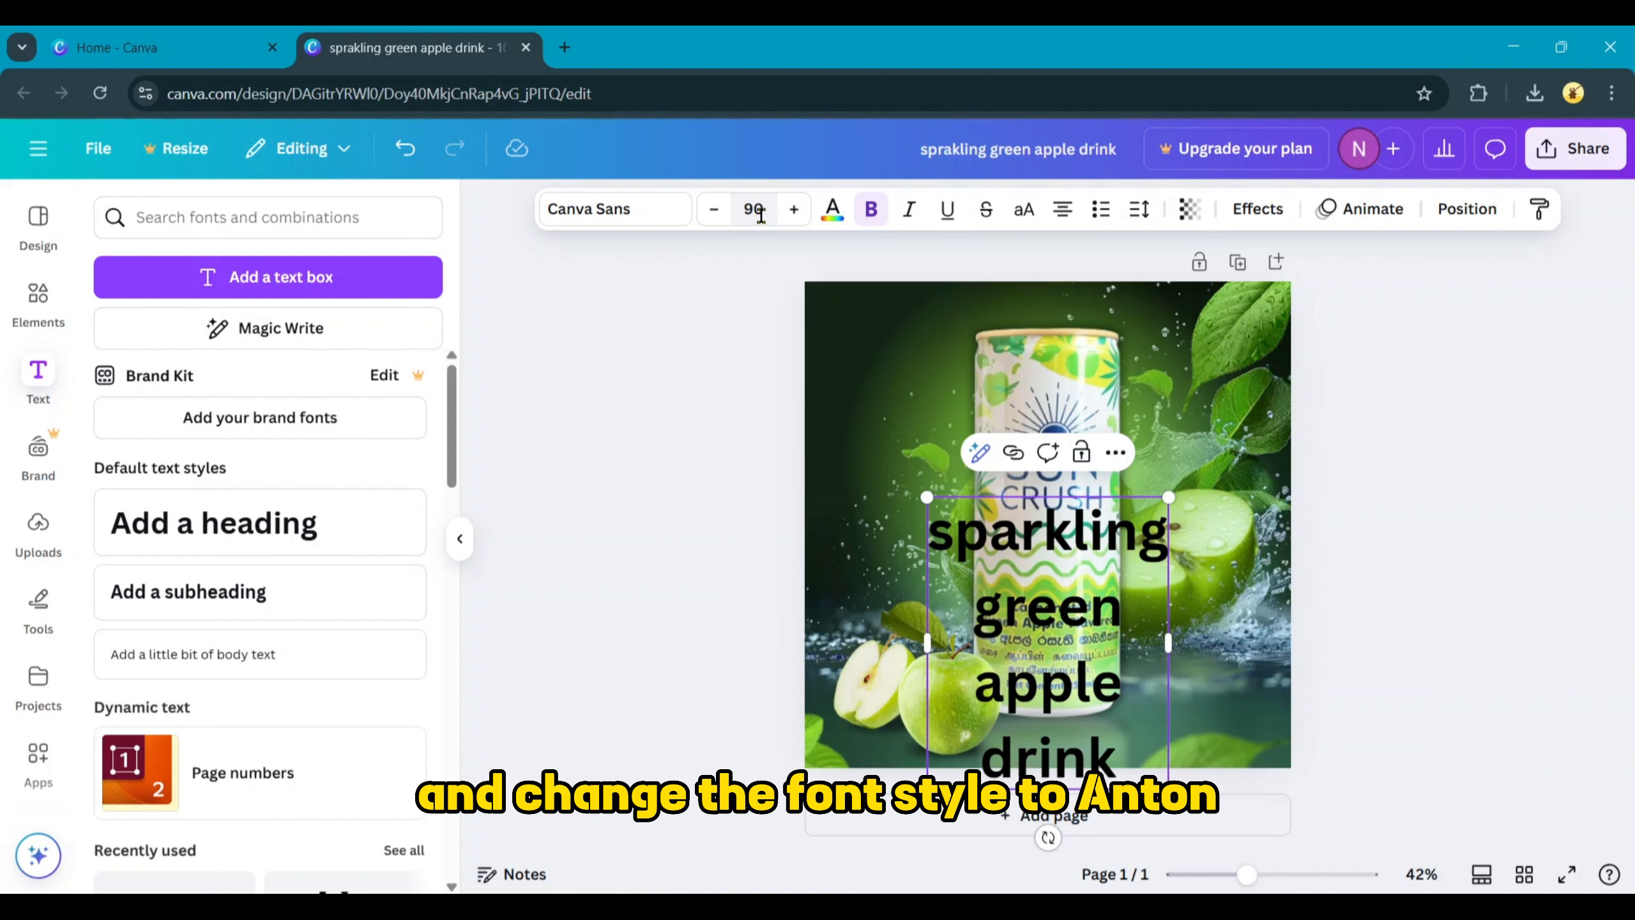
pyautogui.click(661, 218)
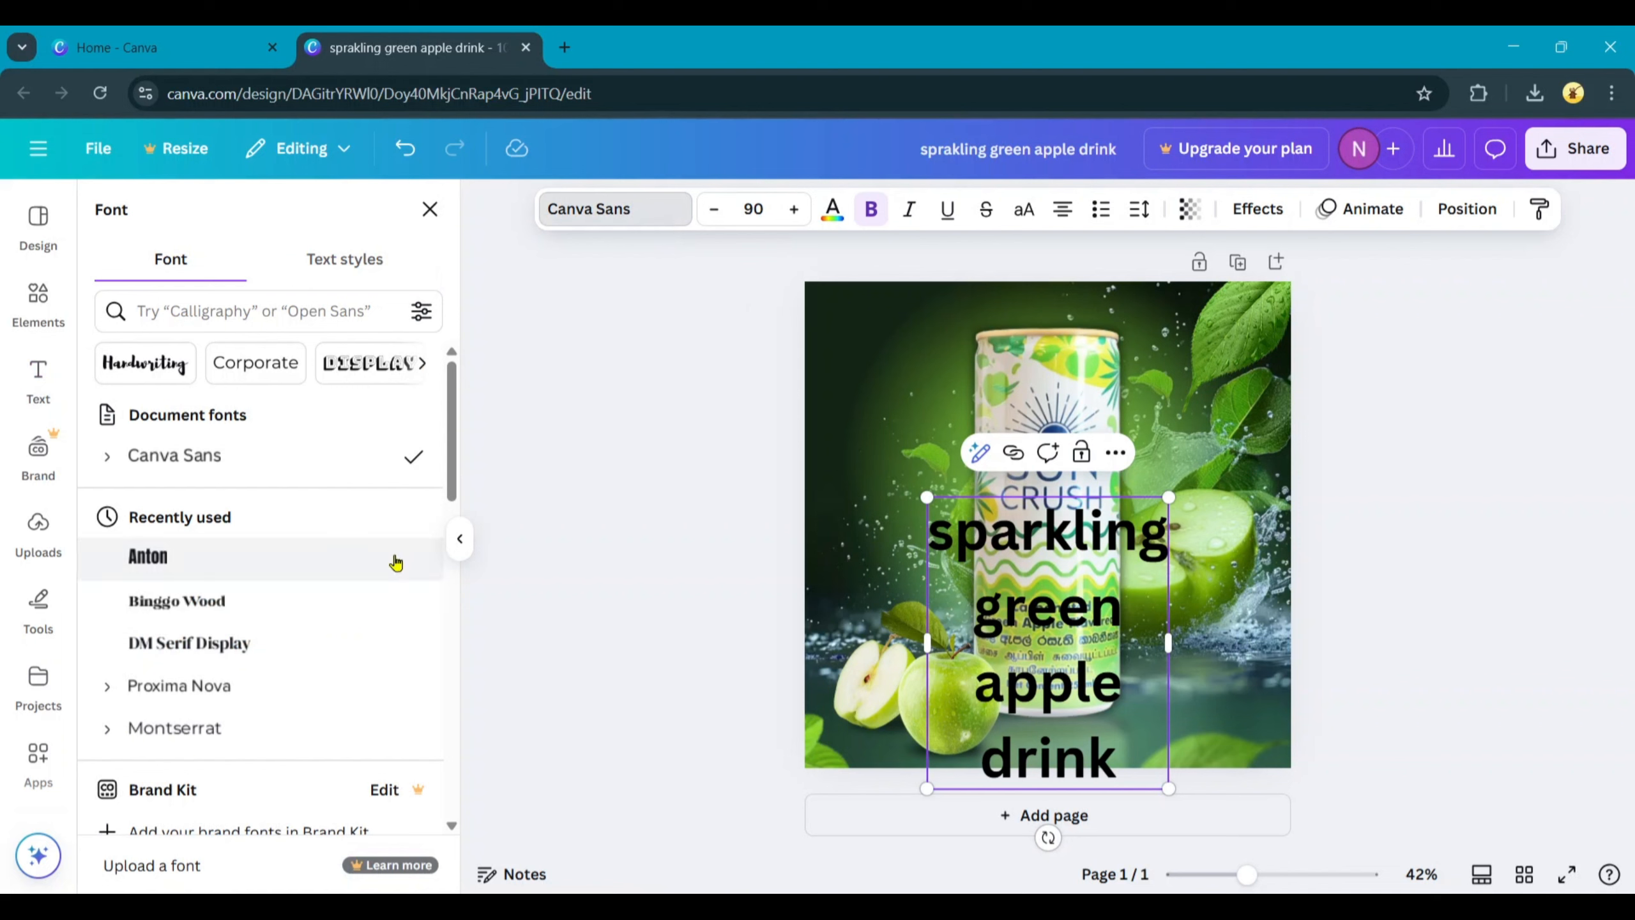
pyautogui.click(381, 575)
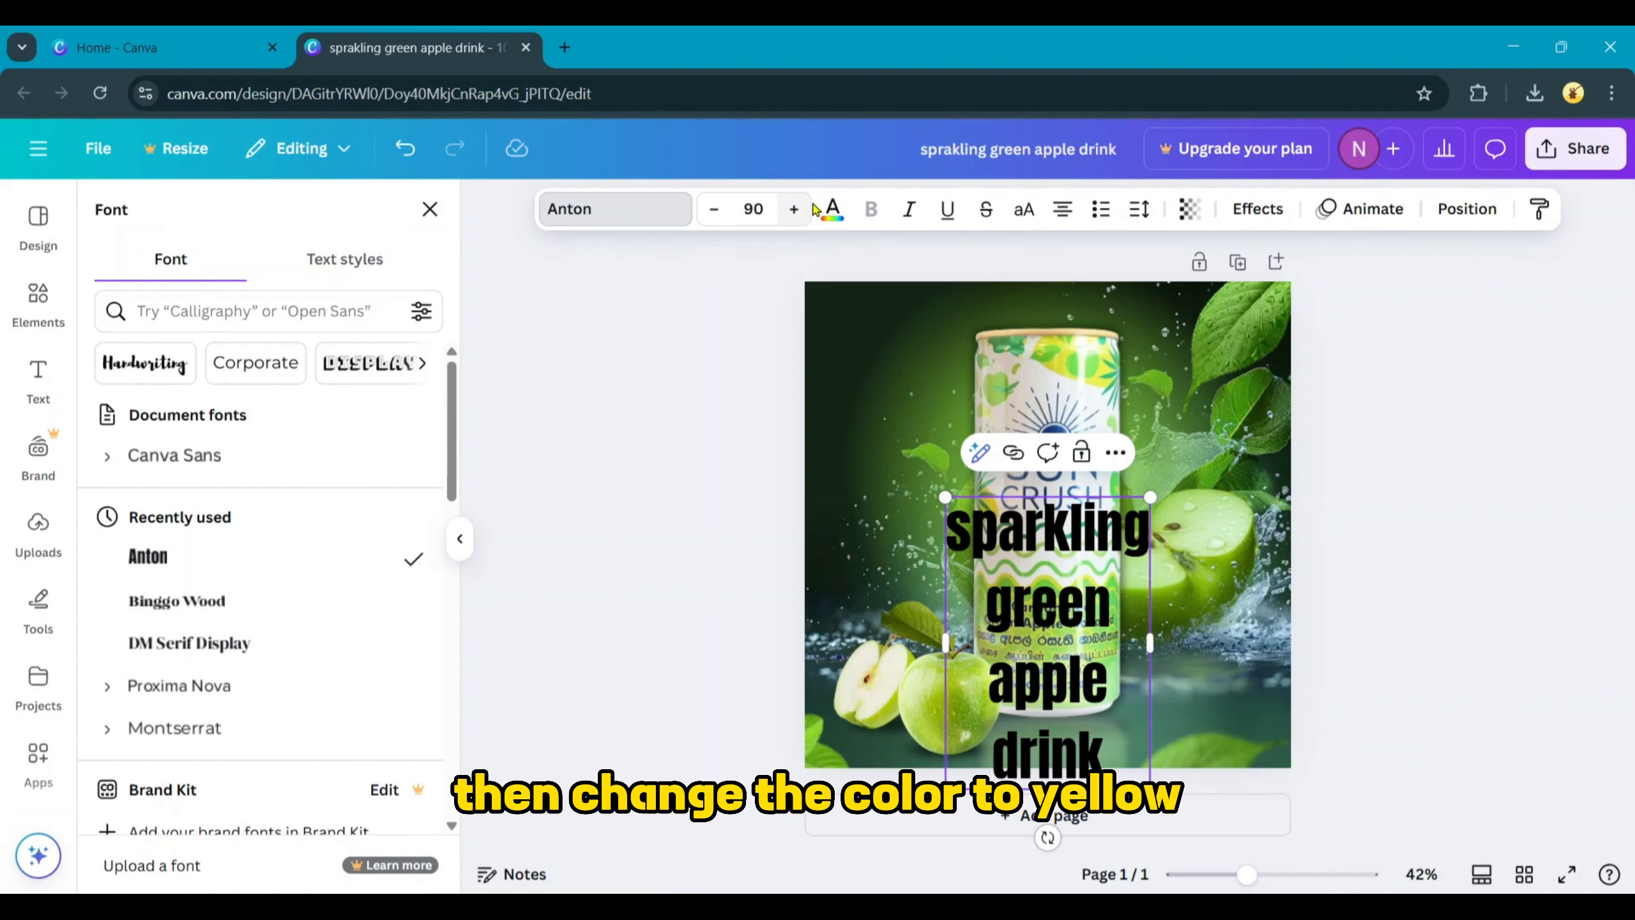
# Colour the heading bright yellow with a custom colour and make its text all uppercase
pyautogui.click(833, 208)
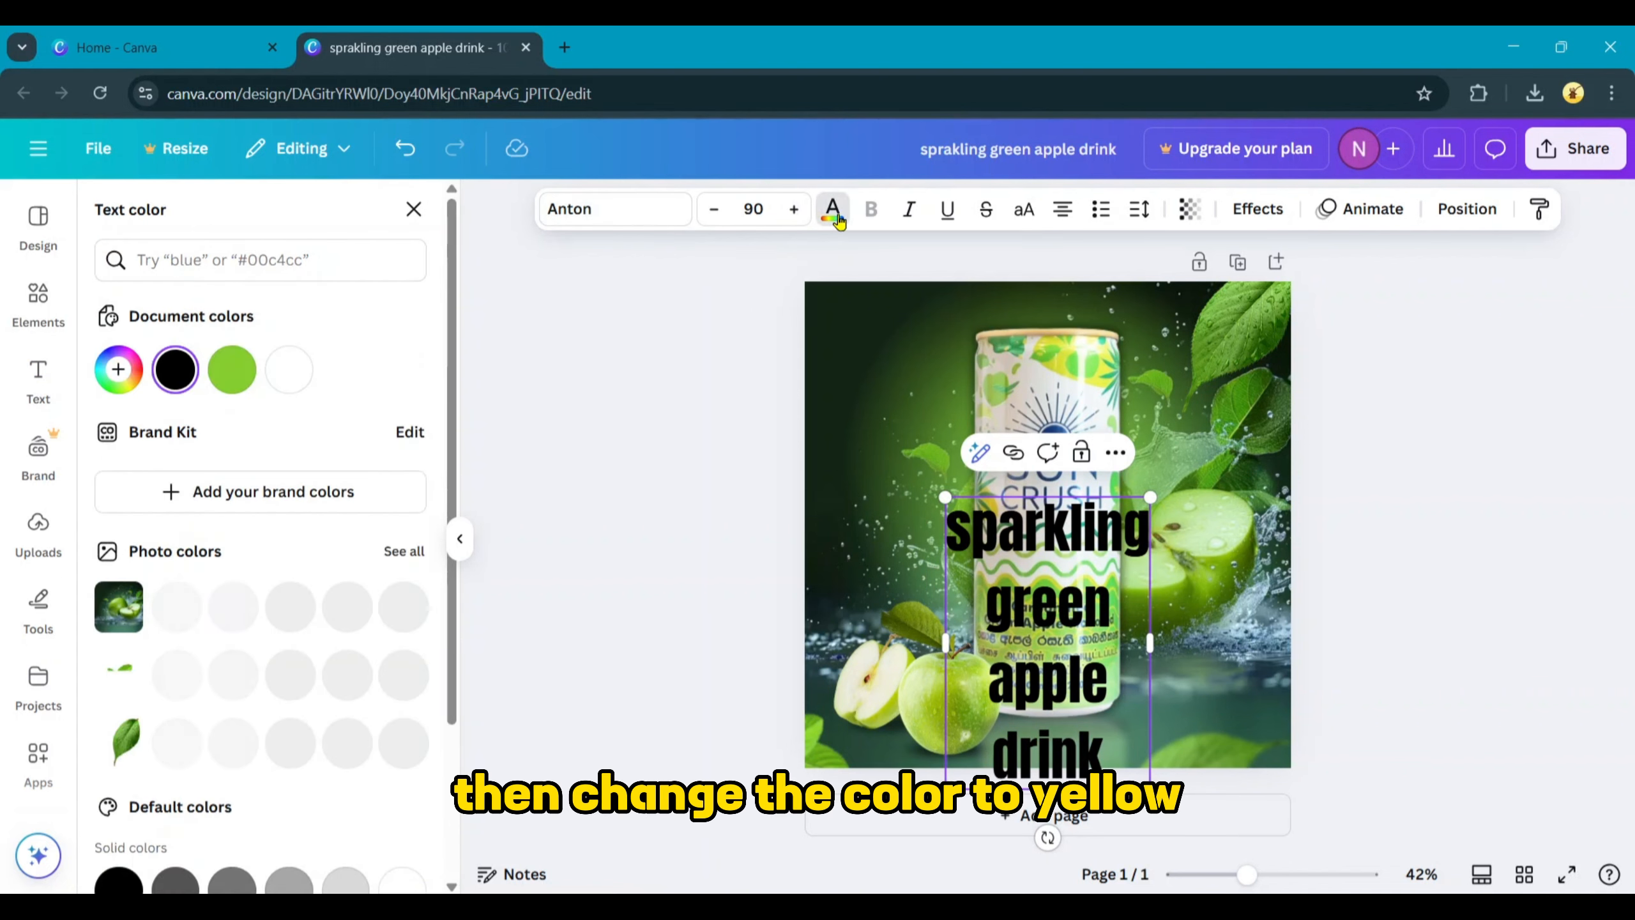
pyautogui.click(118, 368)
pyautogui.click(164, 555)
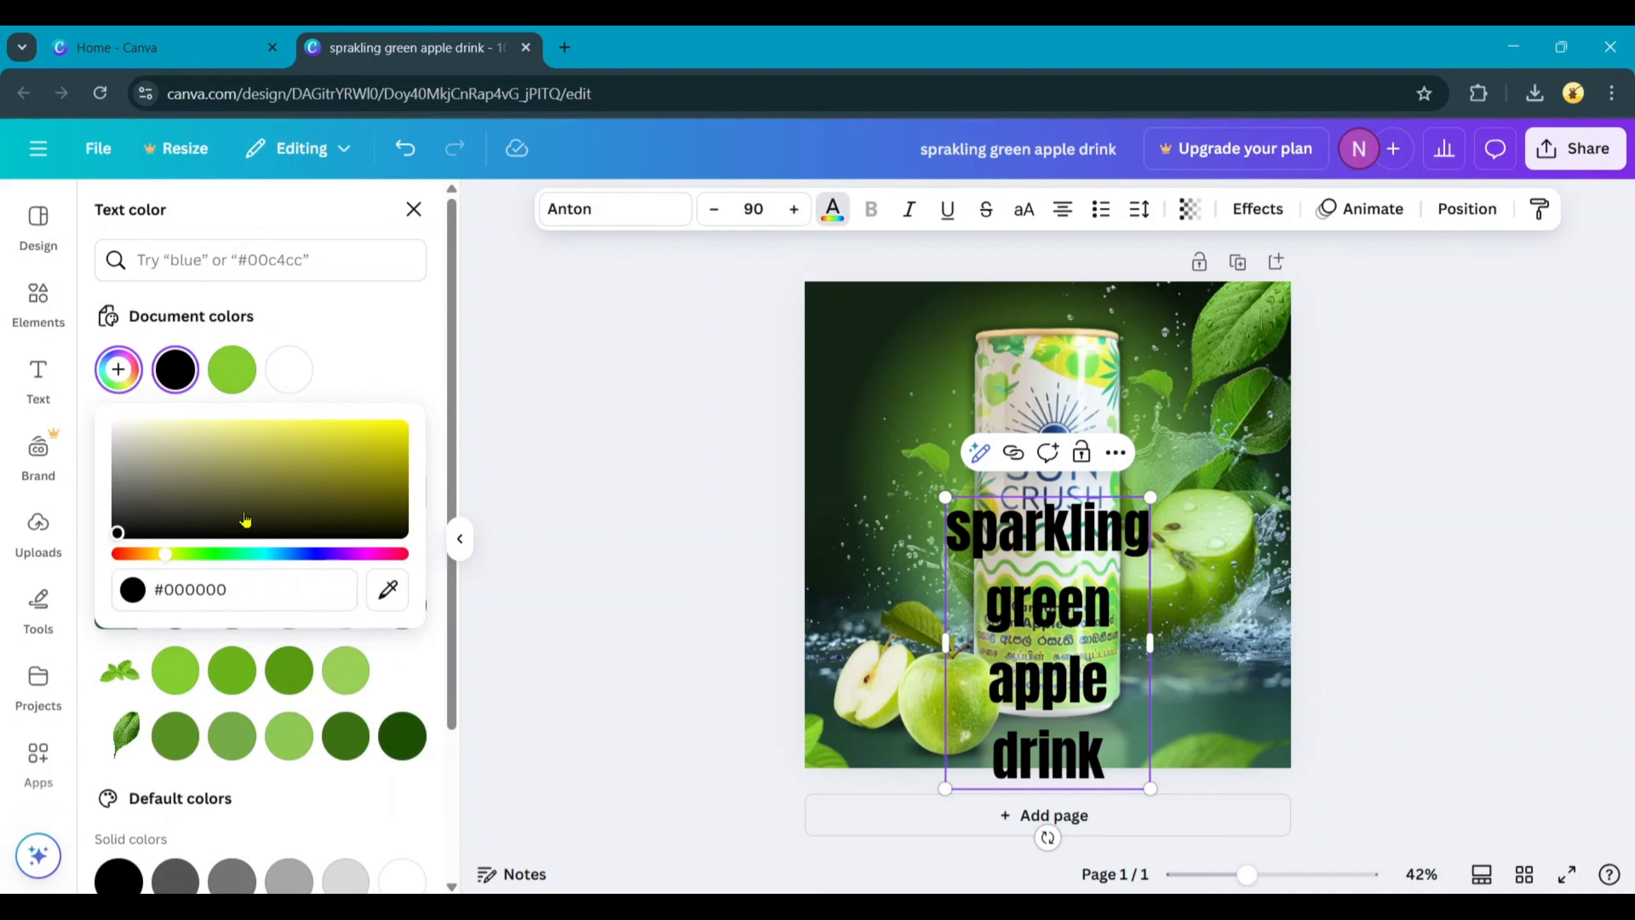
pyautogui.moveTo(289, 508); pyautogui.dragTo(480, 399)
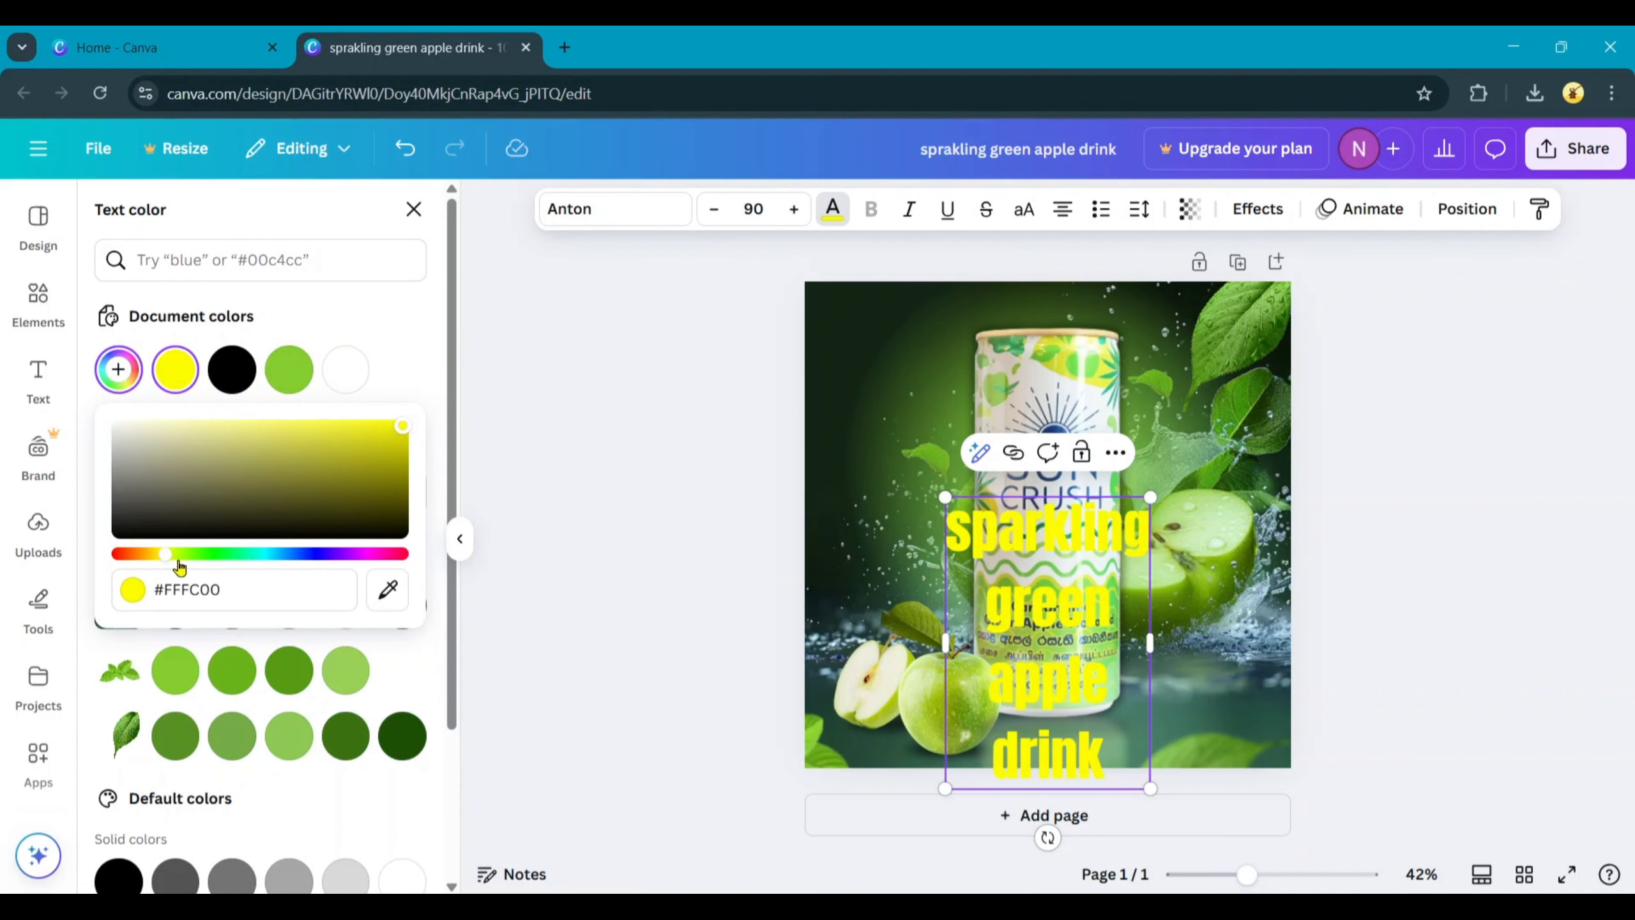
pyautogui.moveTo(163, 556); pyautogui.dragTo(162, 558)
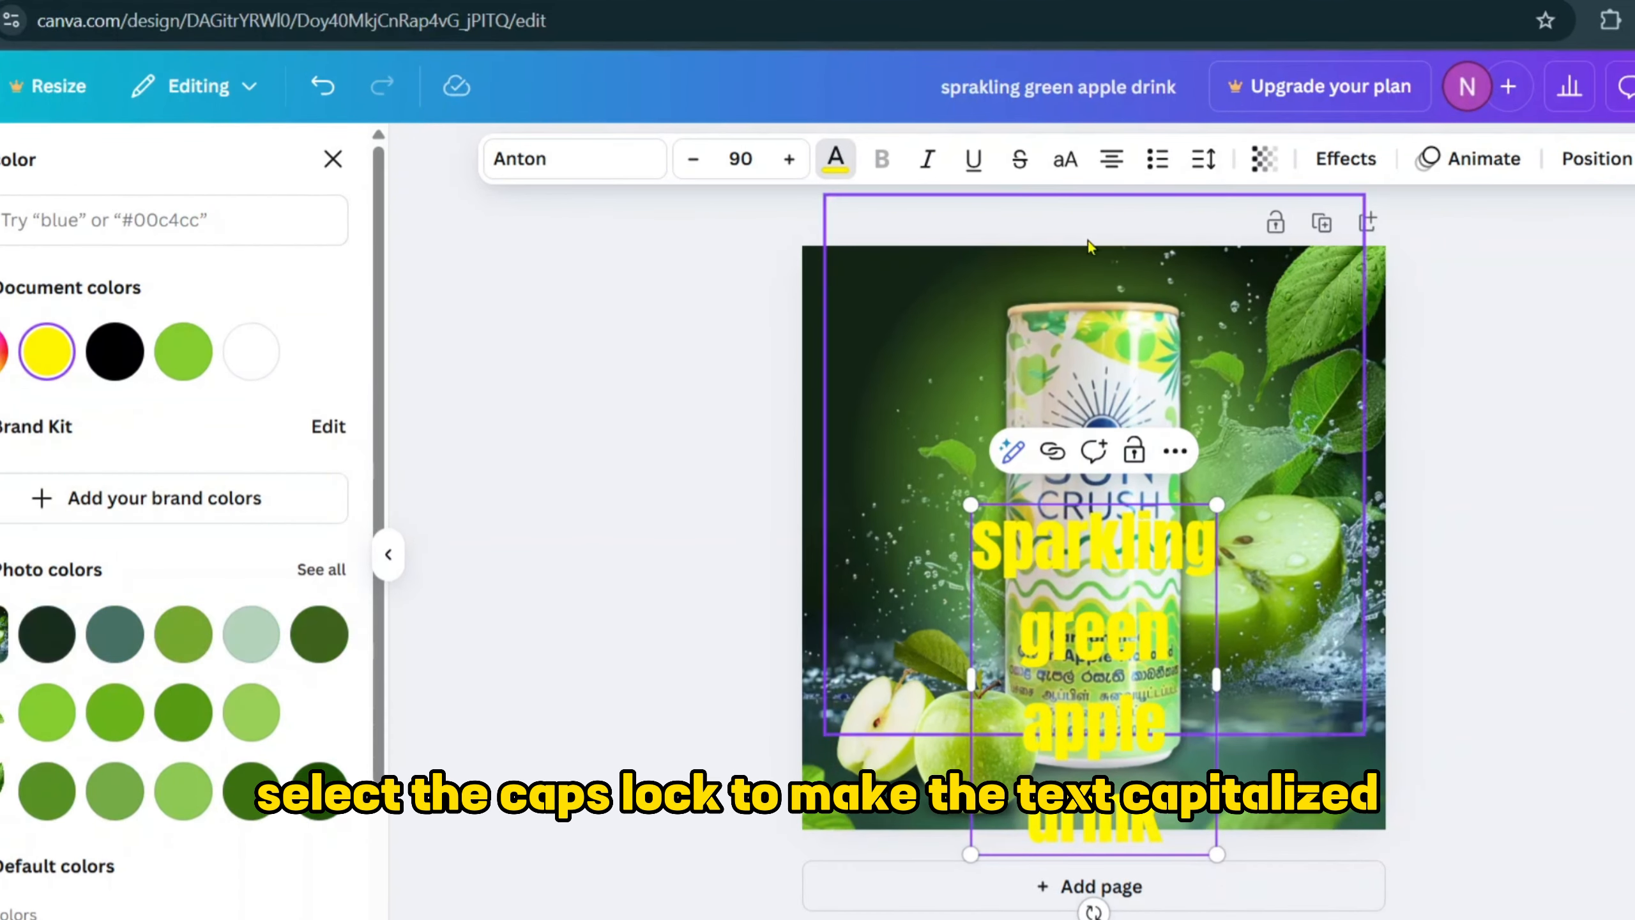
pyautogui.click(1024, 208)
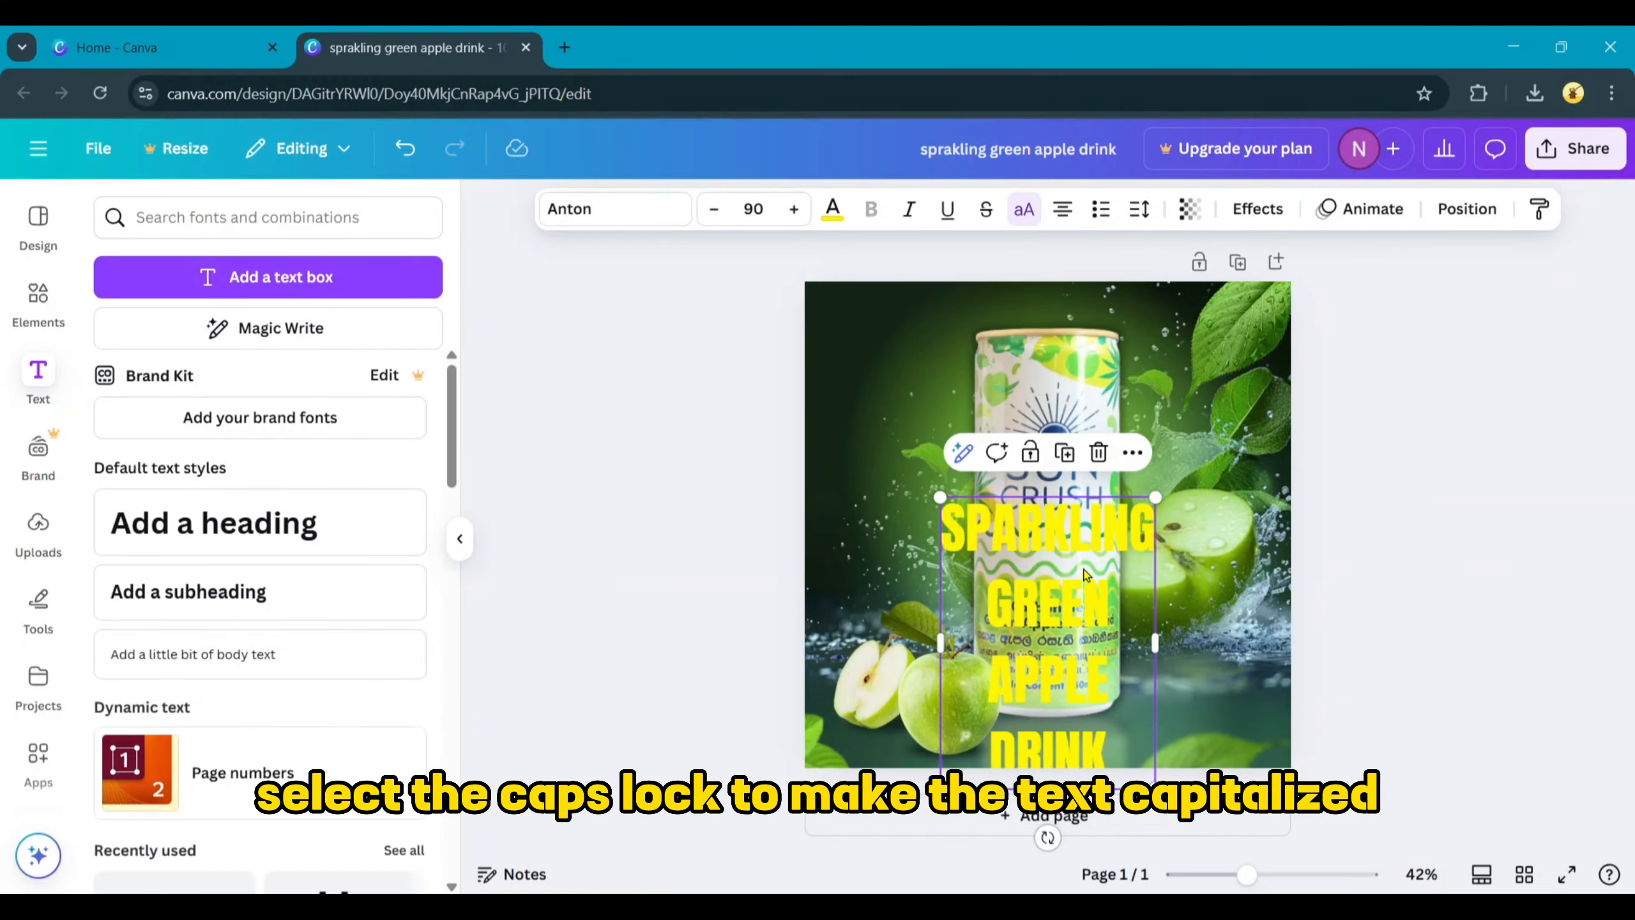
# Move the heading to the page's upper-left area and reduce its line spacing to 1.13
pyautogui.moveTo(1139, 585); pyautogui.dragTo(960, 386)
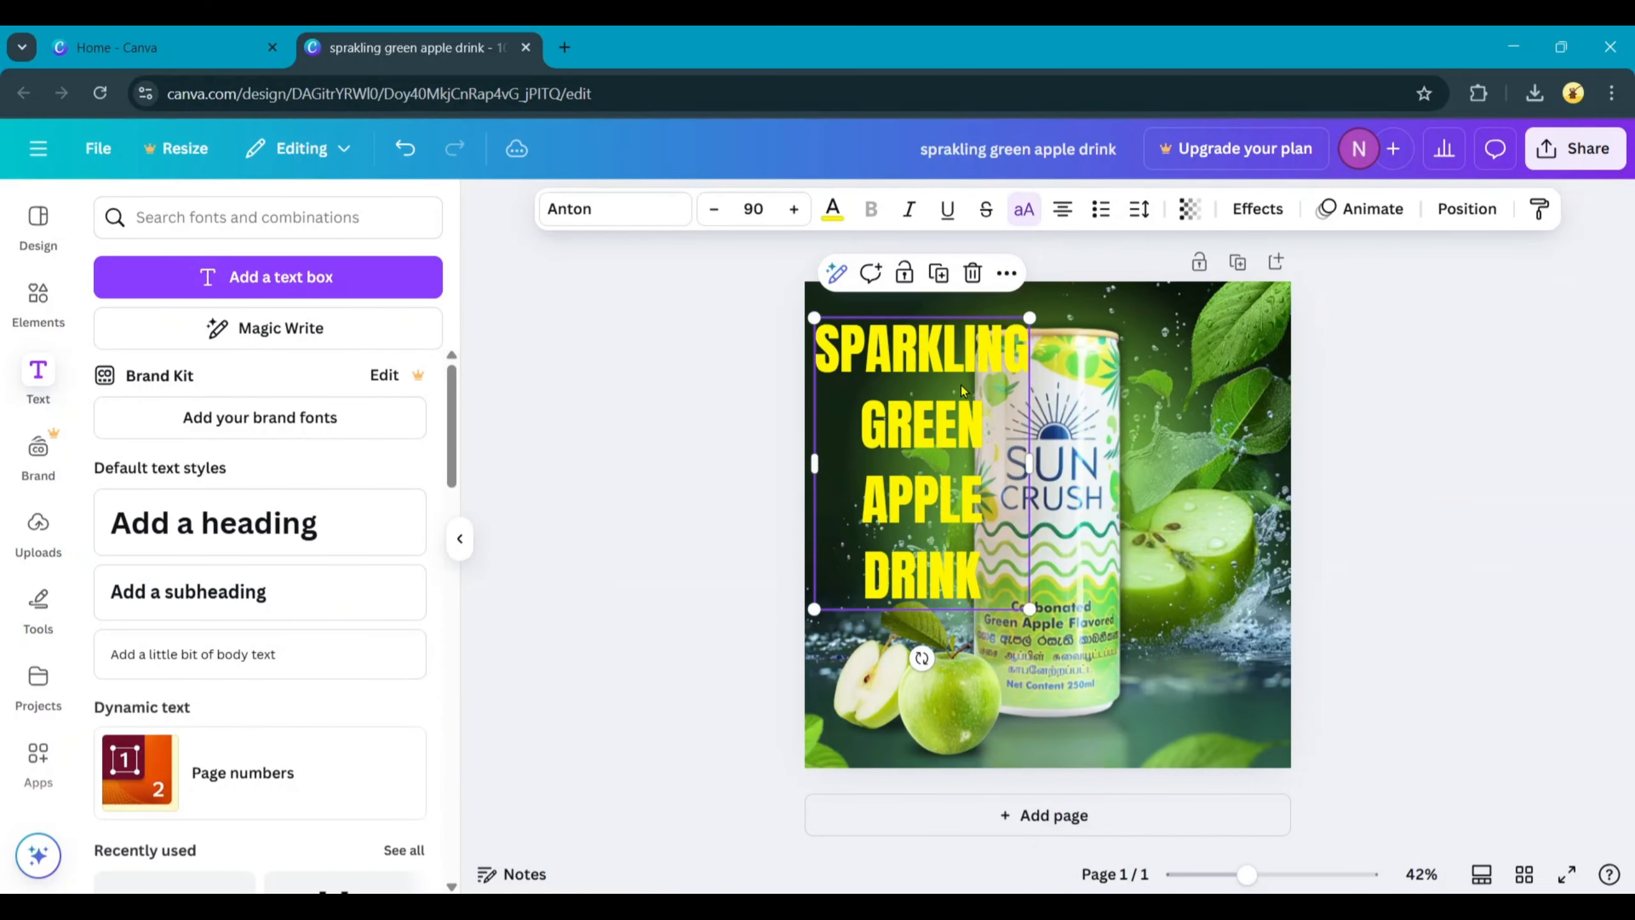
pyautogui.click(1145, 210)
pyautogui.moveTo(1098, 377); pyautogui.dragTo(1080, 371)
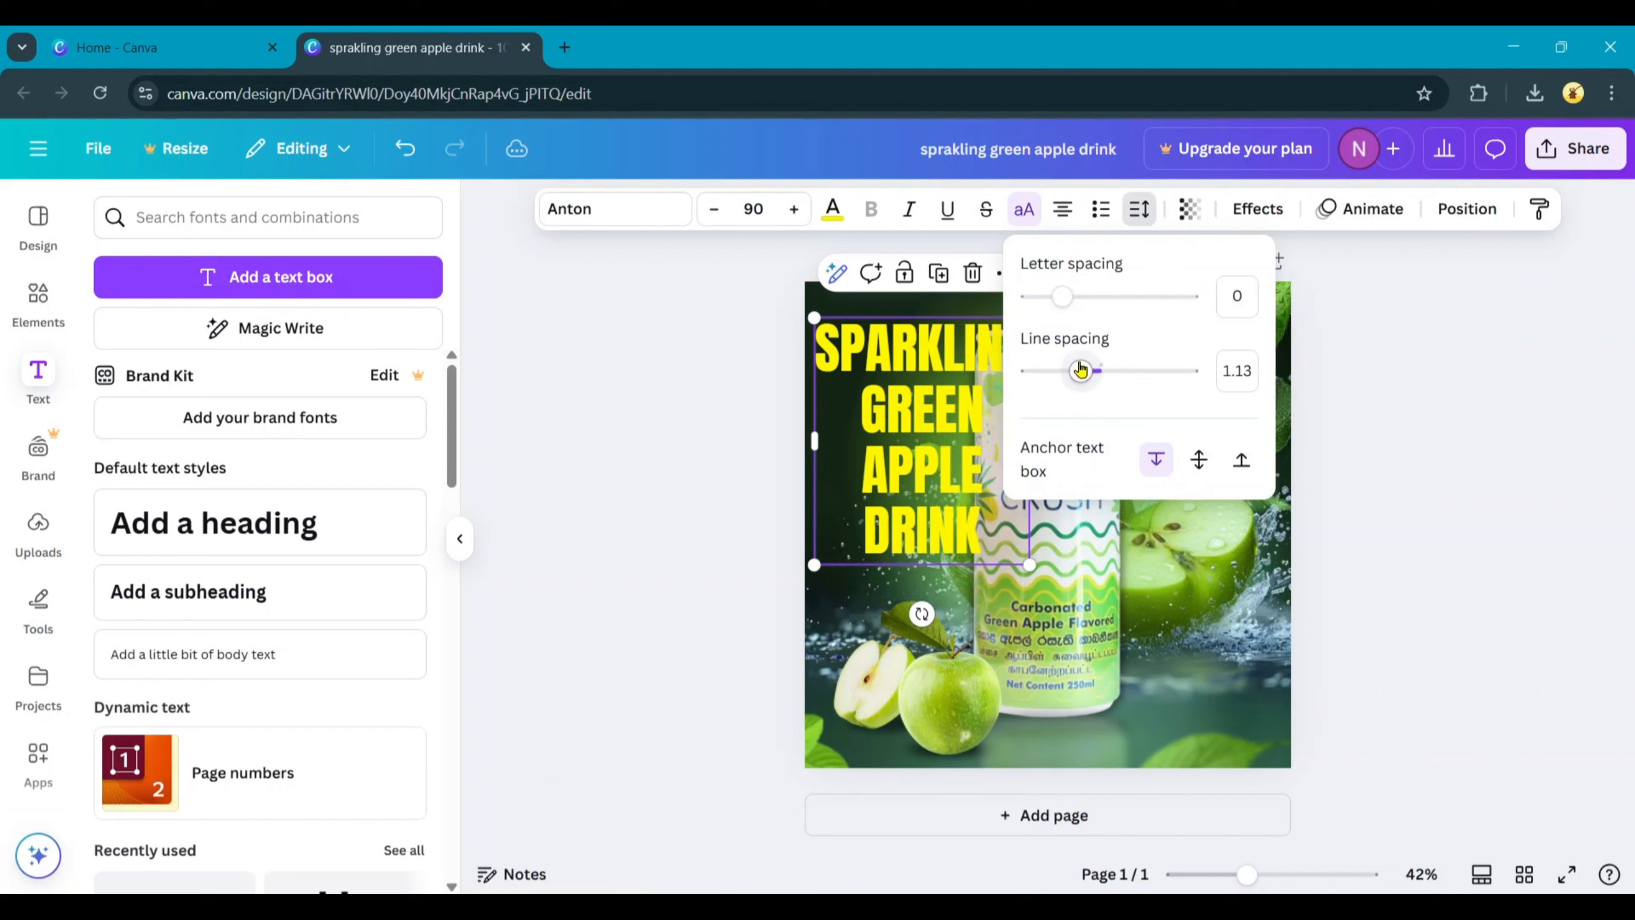
# Left-align the four heading lines
pyautogui.click(1062, 209)
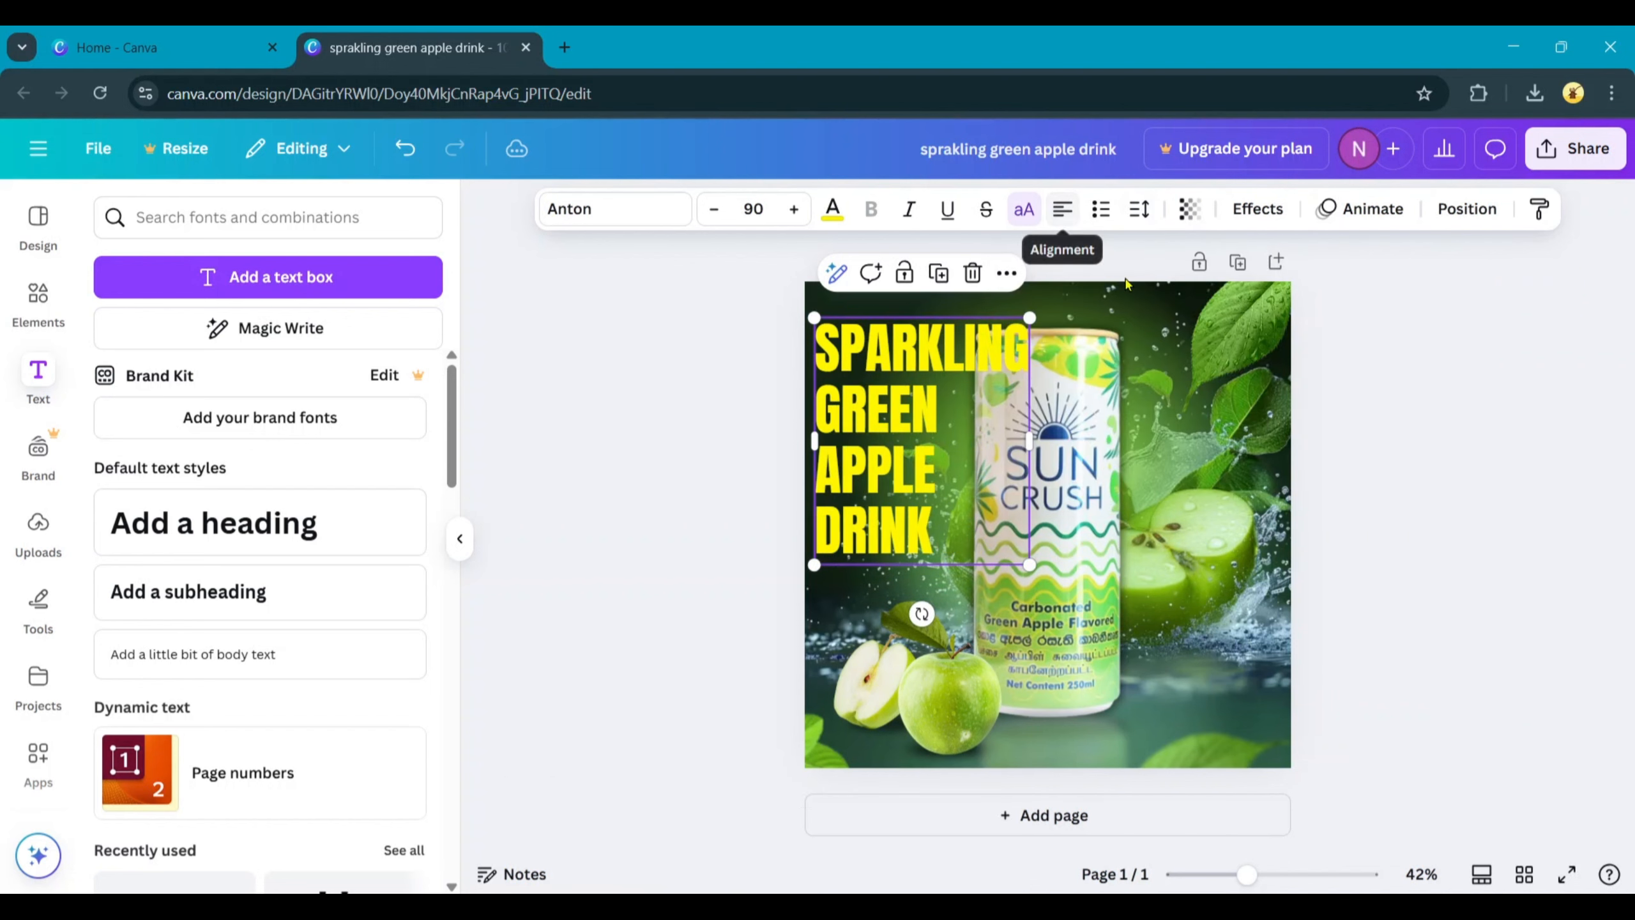
pyautogui.click(1436, 410)
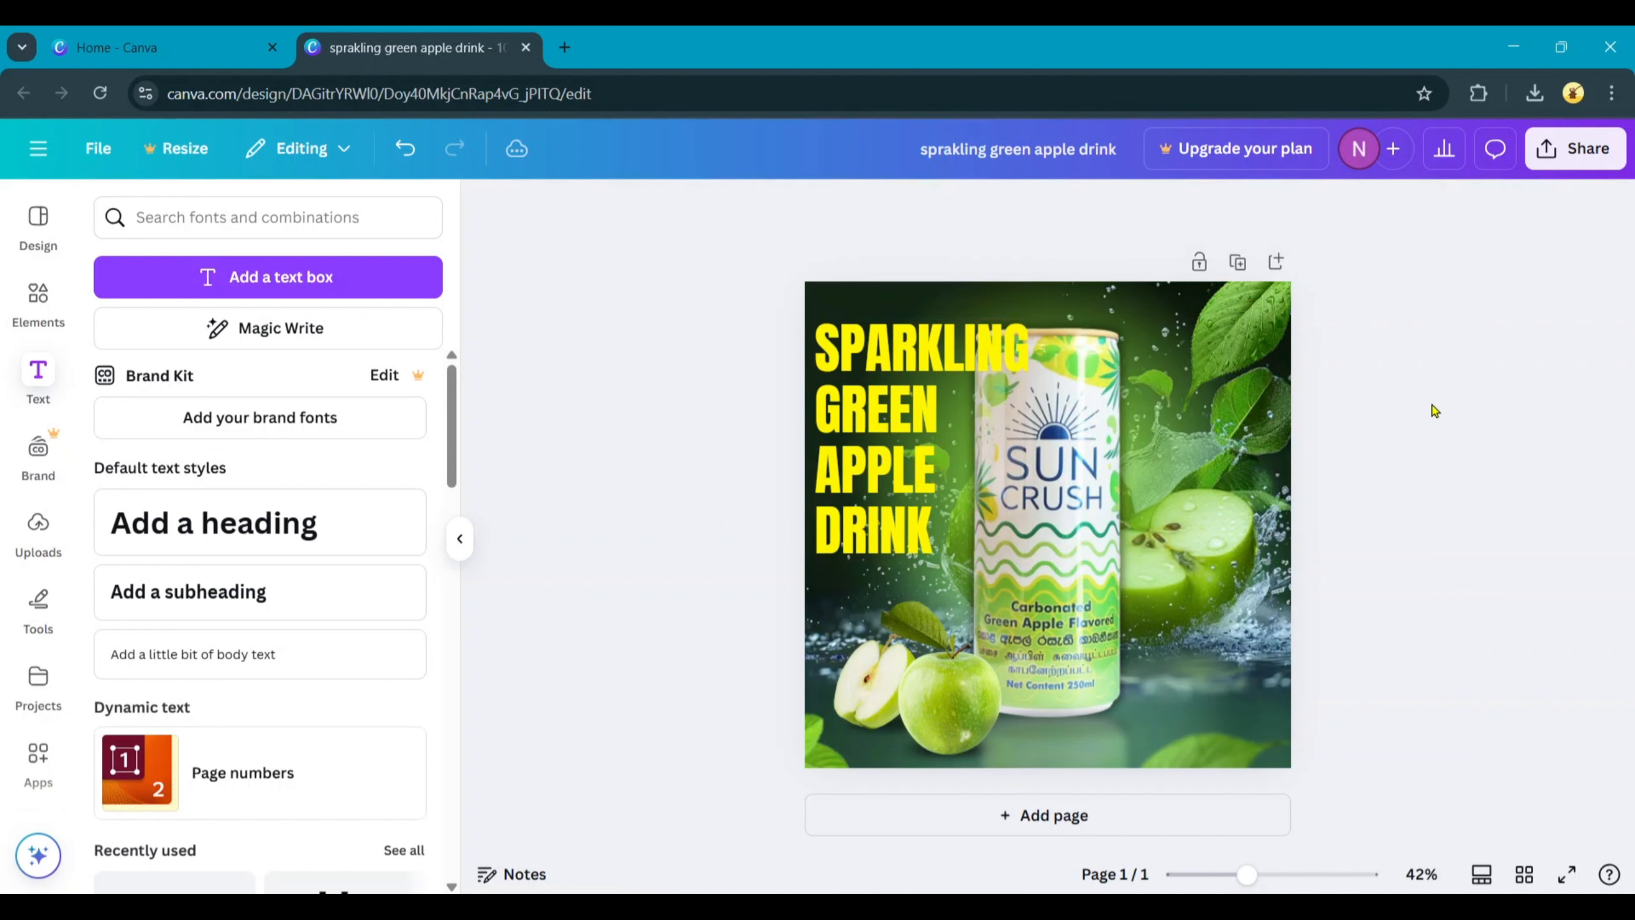
# Move the heading in small increments towards the page's upper-left corner, checking its distances from the page edges
pyautogui.click(920, 441)
pyautogui.moveTo(890, 417); pyautogui.dragTo(925, 420)
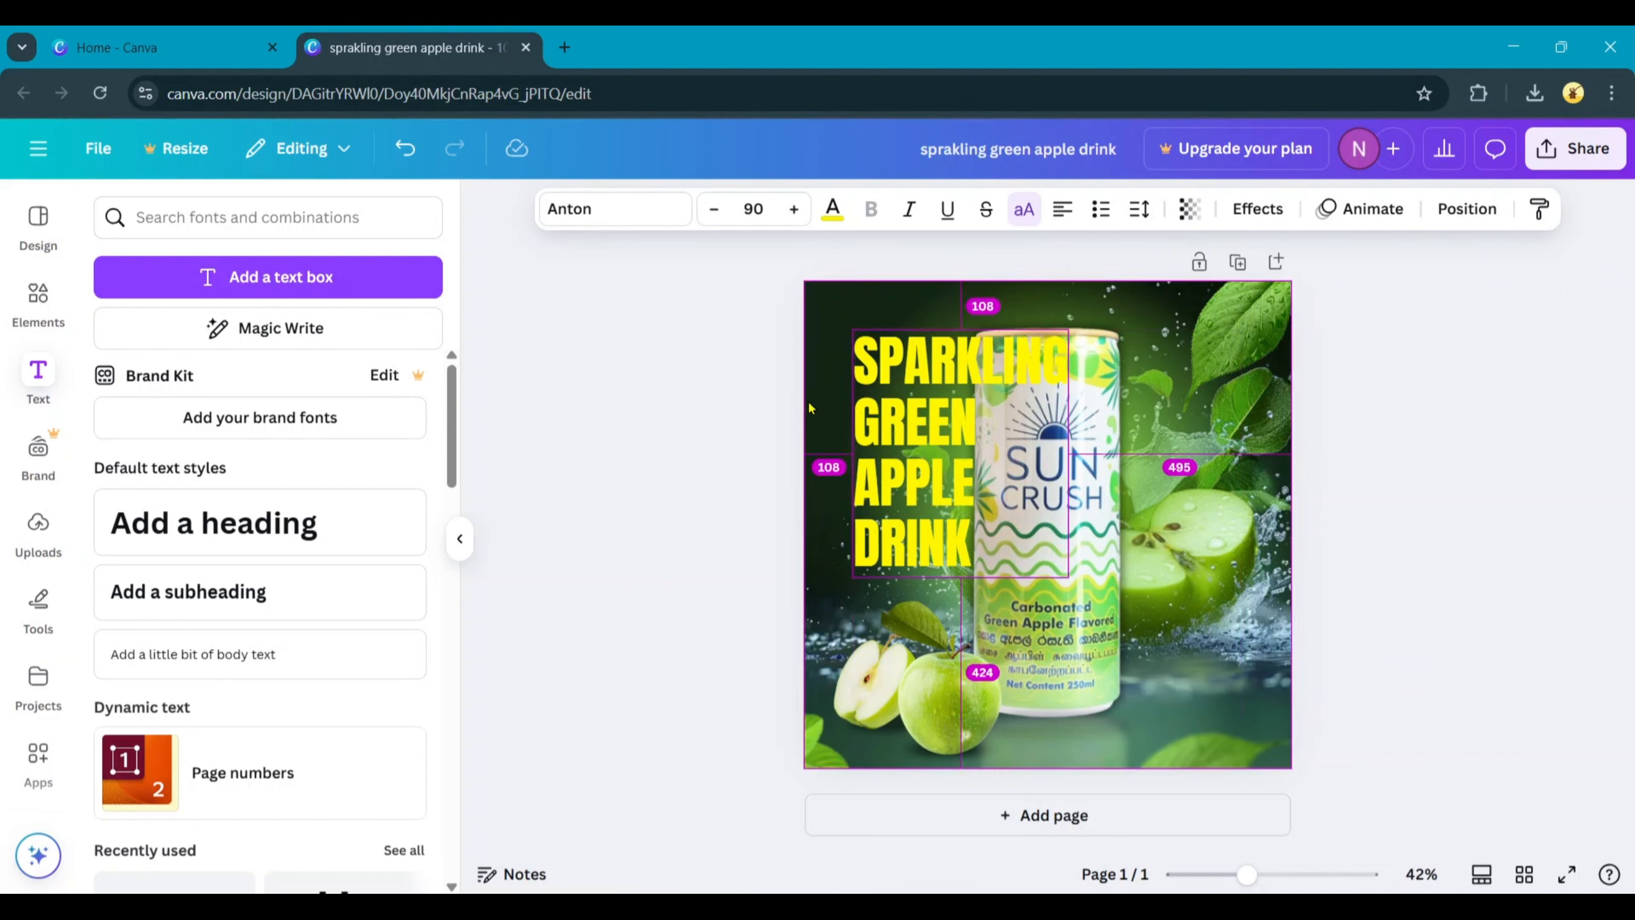
pyautogui.press('Up')
pyautogui.press('Up')
pyautogui.press('Up')
pyautogui.press('Up')
pyautogui.press('Up')
pyautogui.press('Up')
pyautogui.press('Up')
pyautogui.press('Up')
pyautogui.press('Up')
pyautogui.press('Up')
pyautogui.press('Up')
pyautogui.press('Up')
pyautogui.press('Up')
pyautogui.press('Up')
pyautogui.press('Up')
pyautogui.press('Up')
pyautogui.press('Up')
pyautogui.press('Up')
pyautogui.press('Up')
pyautogui.press('Up')
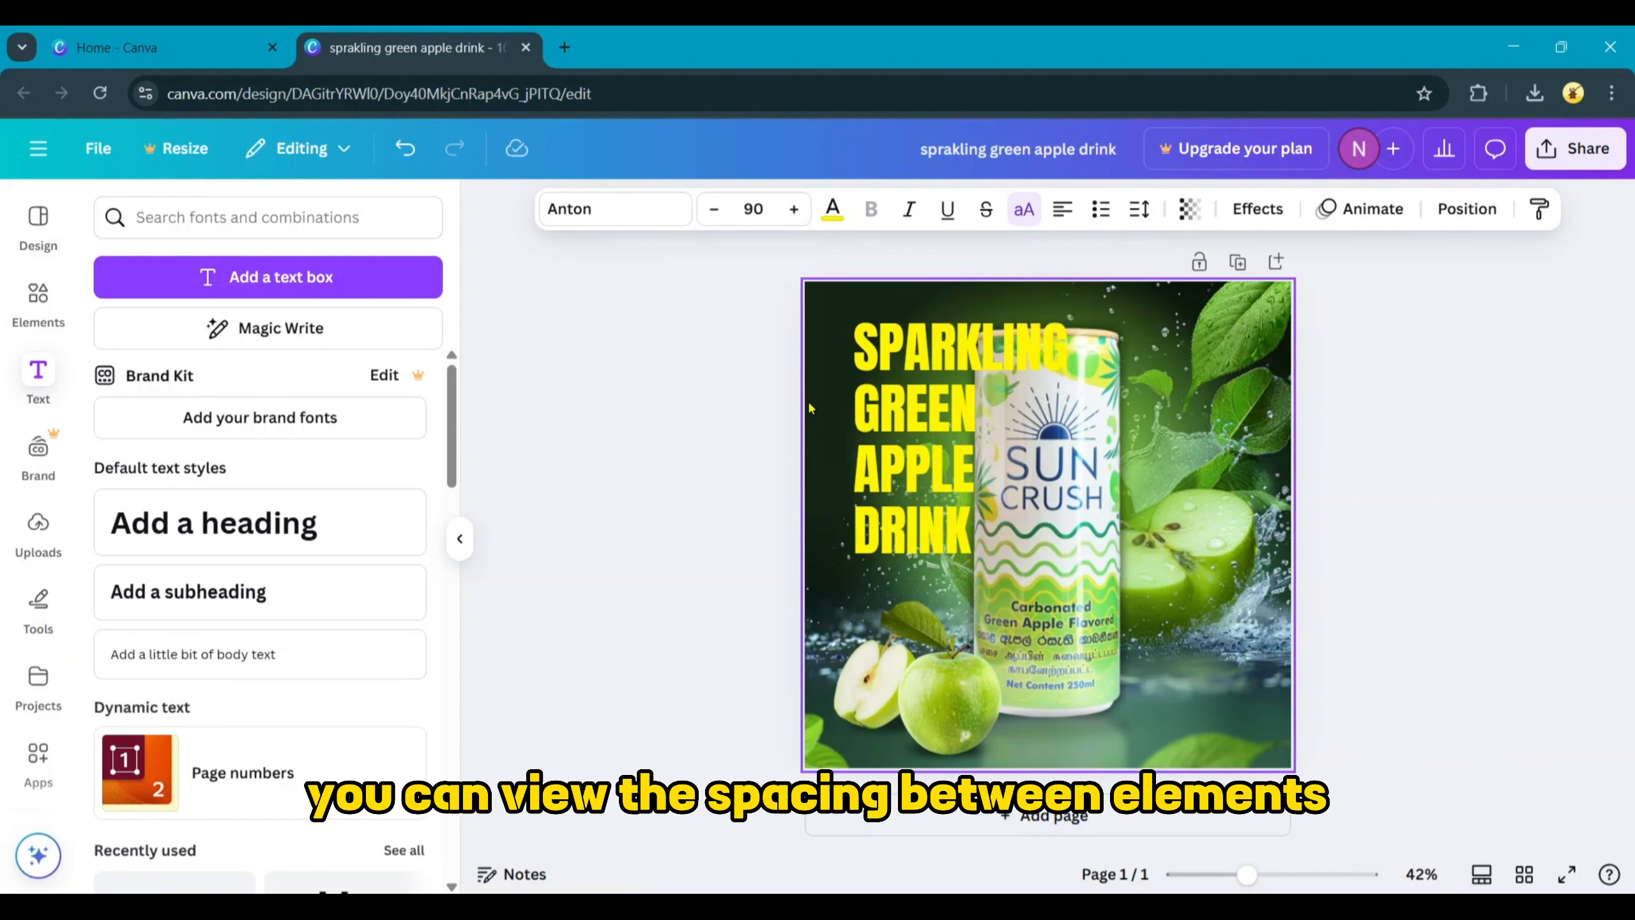
pyautogui.press('alt')
pyautogui.press('Left')
pyautogui.press('Left')
pyautogui.press('Left')
pyautogui.press('Left')
pyautogui.press('Left')
pyautogui.press('Left')
pyautogui.press('Left')
pyautogui.press('Left')
pyautogui.press('Left')
pyautogui.press('Left')
pyautogui.press('Left')
pyautogui.press('Left')
pyautogui.press('Left')
pyautogui.press('Left')
pyautogui.press('Left')
pyautogui.press('Left')
pyautogui.press('Left')
pyautogui.press('Left')
pyautogui.press('Left')
pyautogui.press('Left')
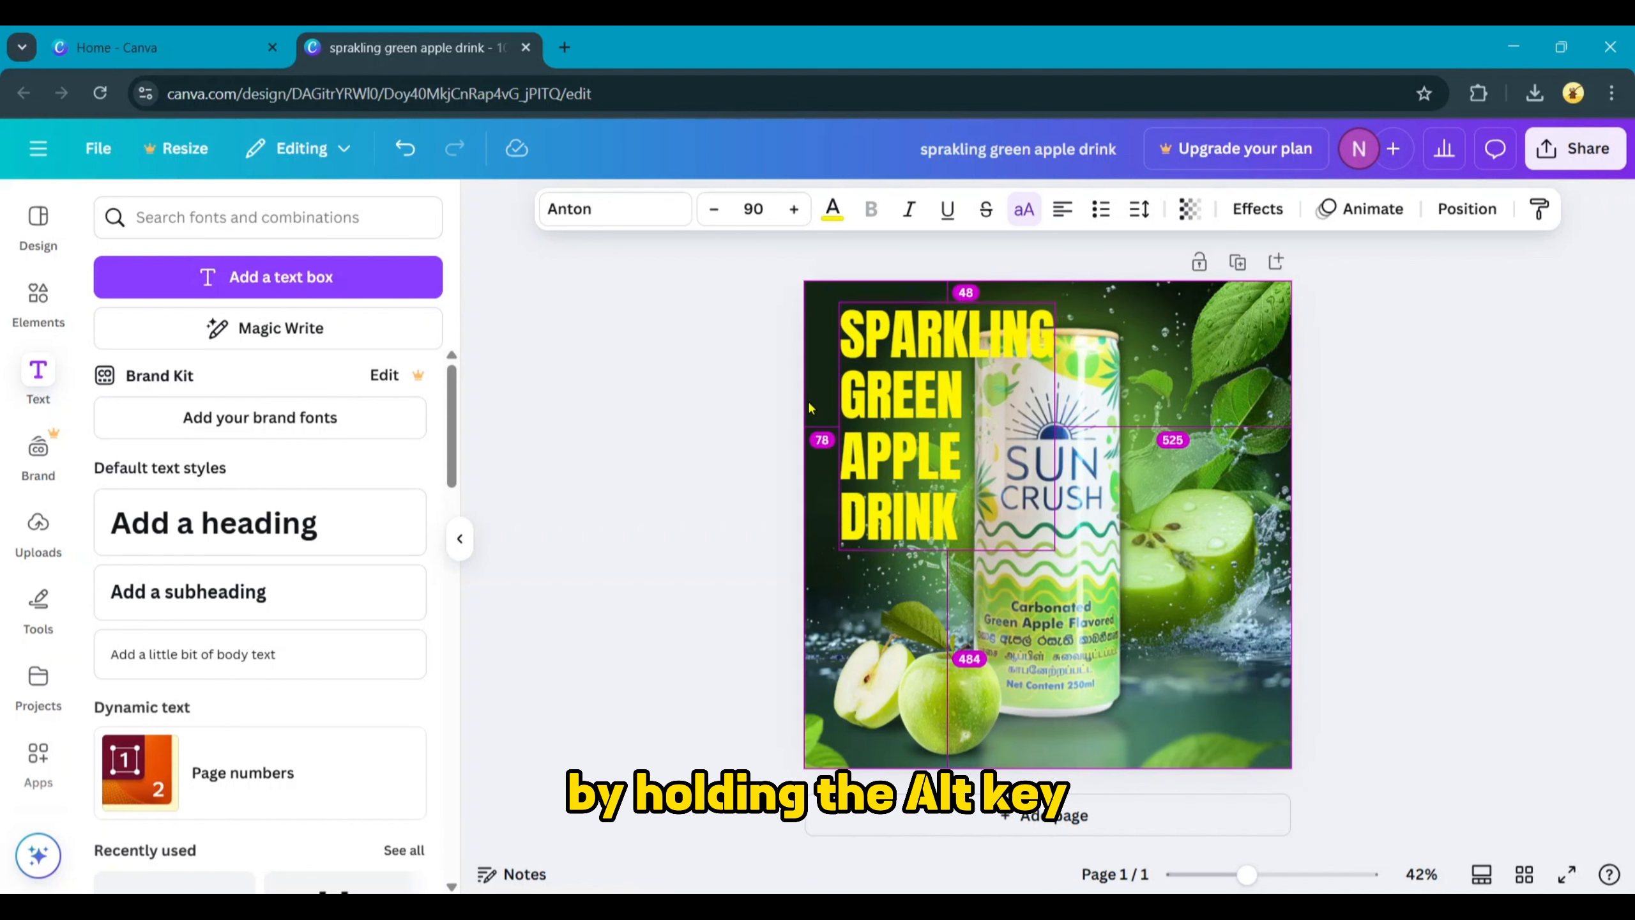
pyautogui.press('Left')
pyautogui.press('Left')
pyautogui.press('Left')
pyautogui.press('Left')
pyautogui.press('Left')
pyautogui.press('Left')
pyautogui.press('Left')
pyautogui.press('Left')
pyautogui.press('Left')
pyautogui.press('Left')
pyautogui.press('Left')
pyautogui.press('Left')
pyautogui.press('Left')
pyautogui.press('Left')
pyautogui.press('Left')
pyautogui.press('Left')
pyautogui.press('Left')
pyautogui.press('Left')
pyautogui.press('Left')
pyautogui.press('Left')
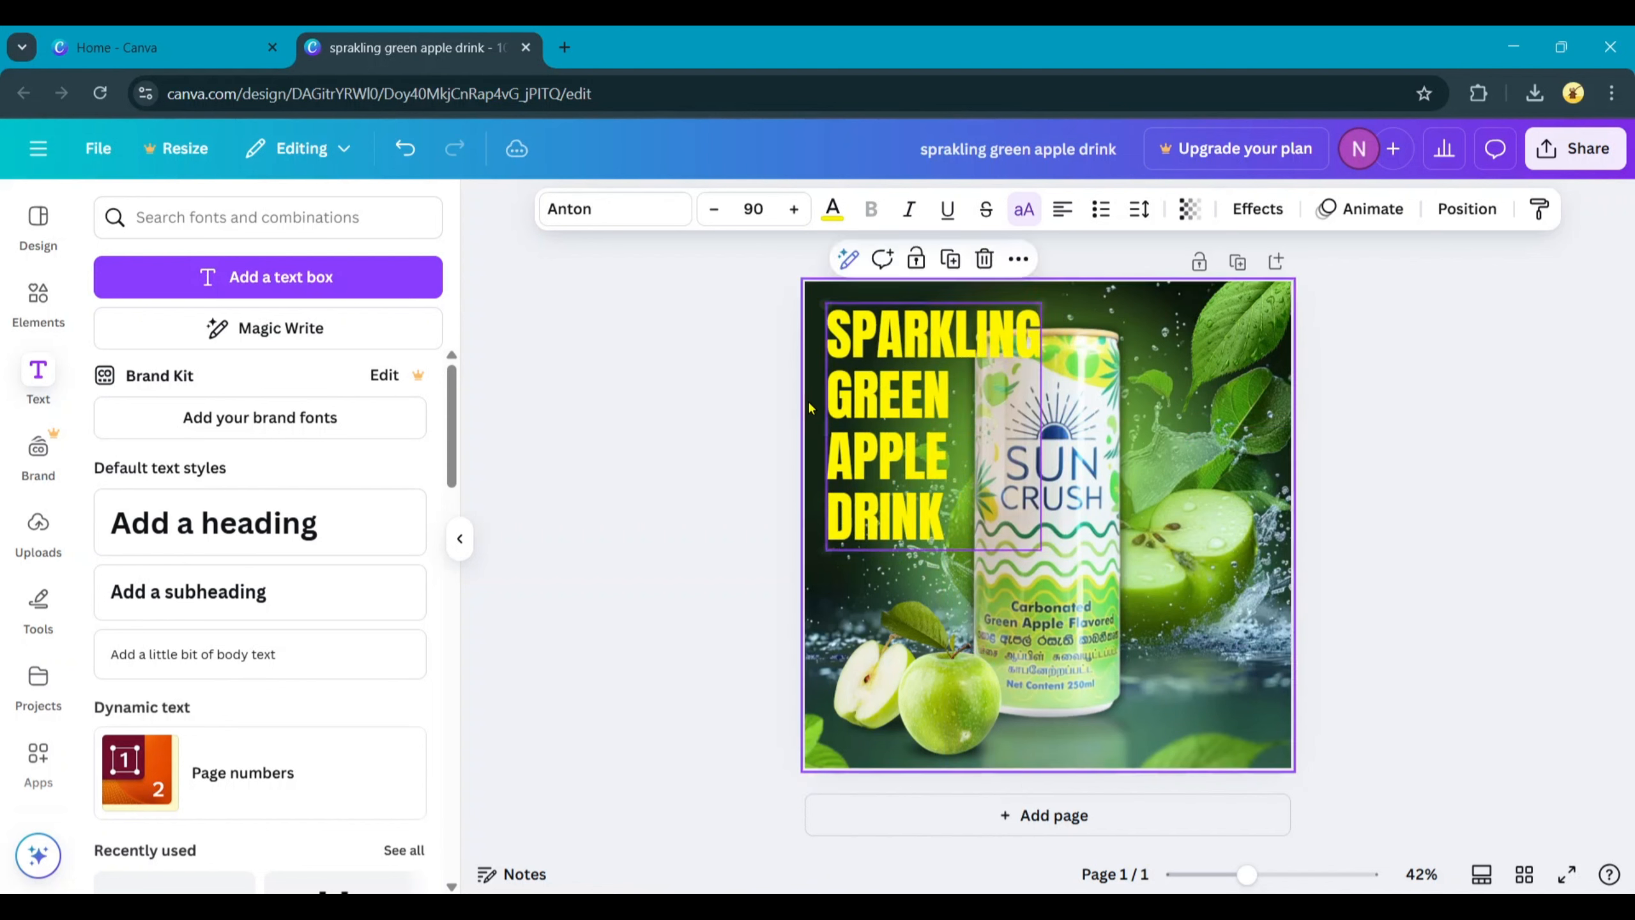
pyautogui.press('alt')
pyautogui.hotkey('shift', 'Left')
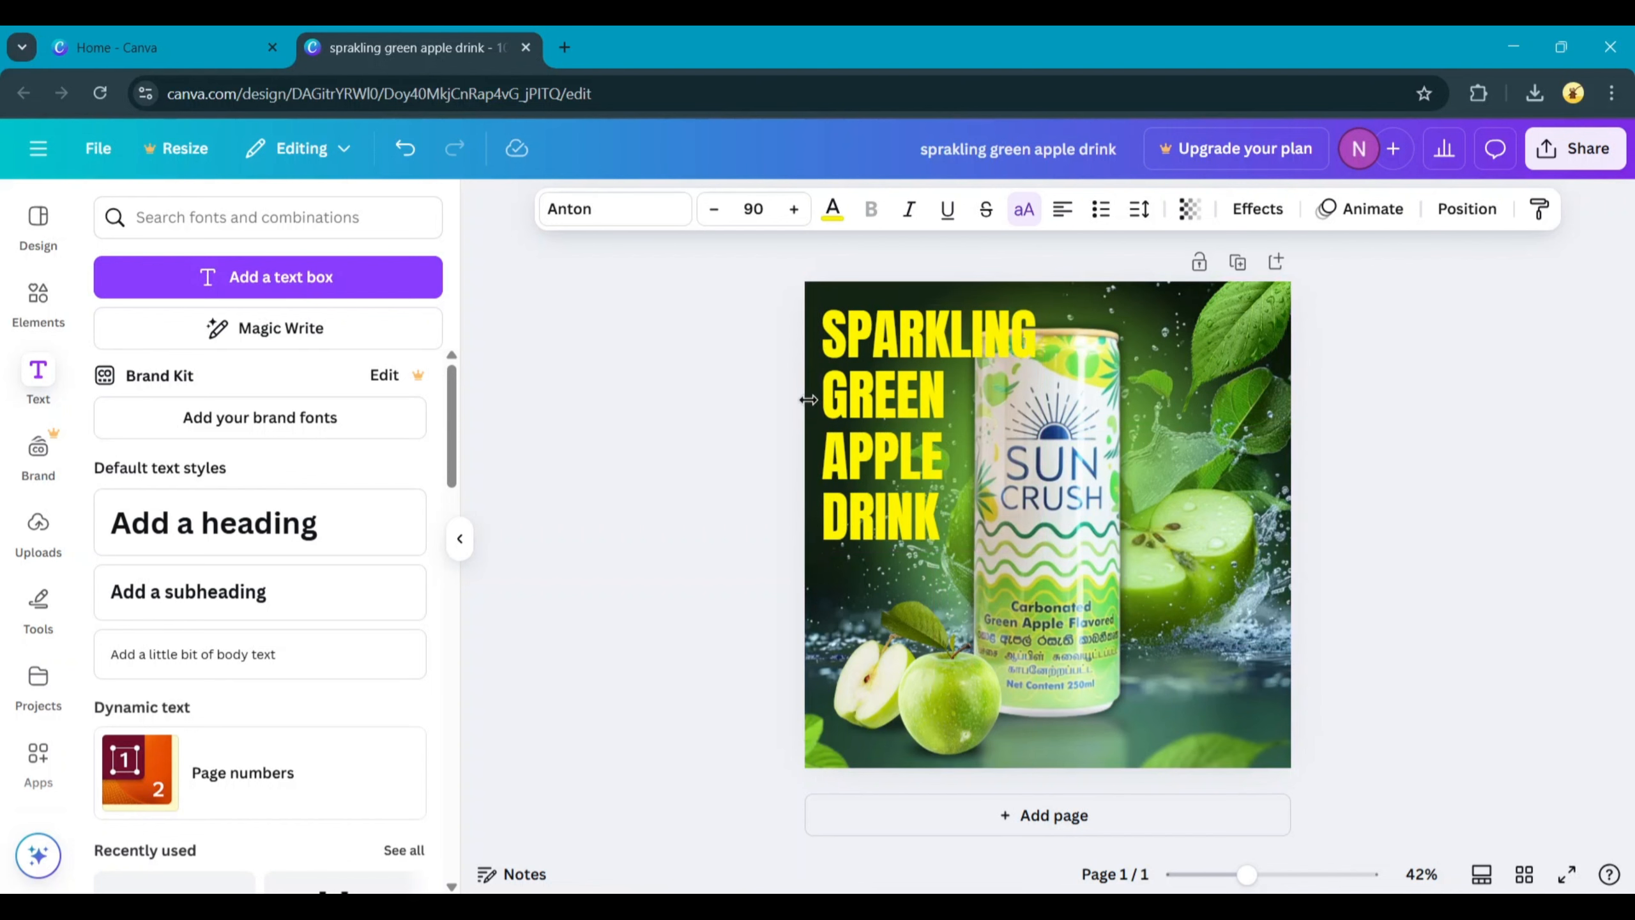
pyautogui.hotkey('shift', 'Up')
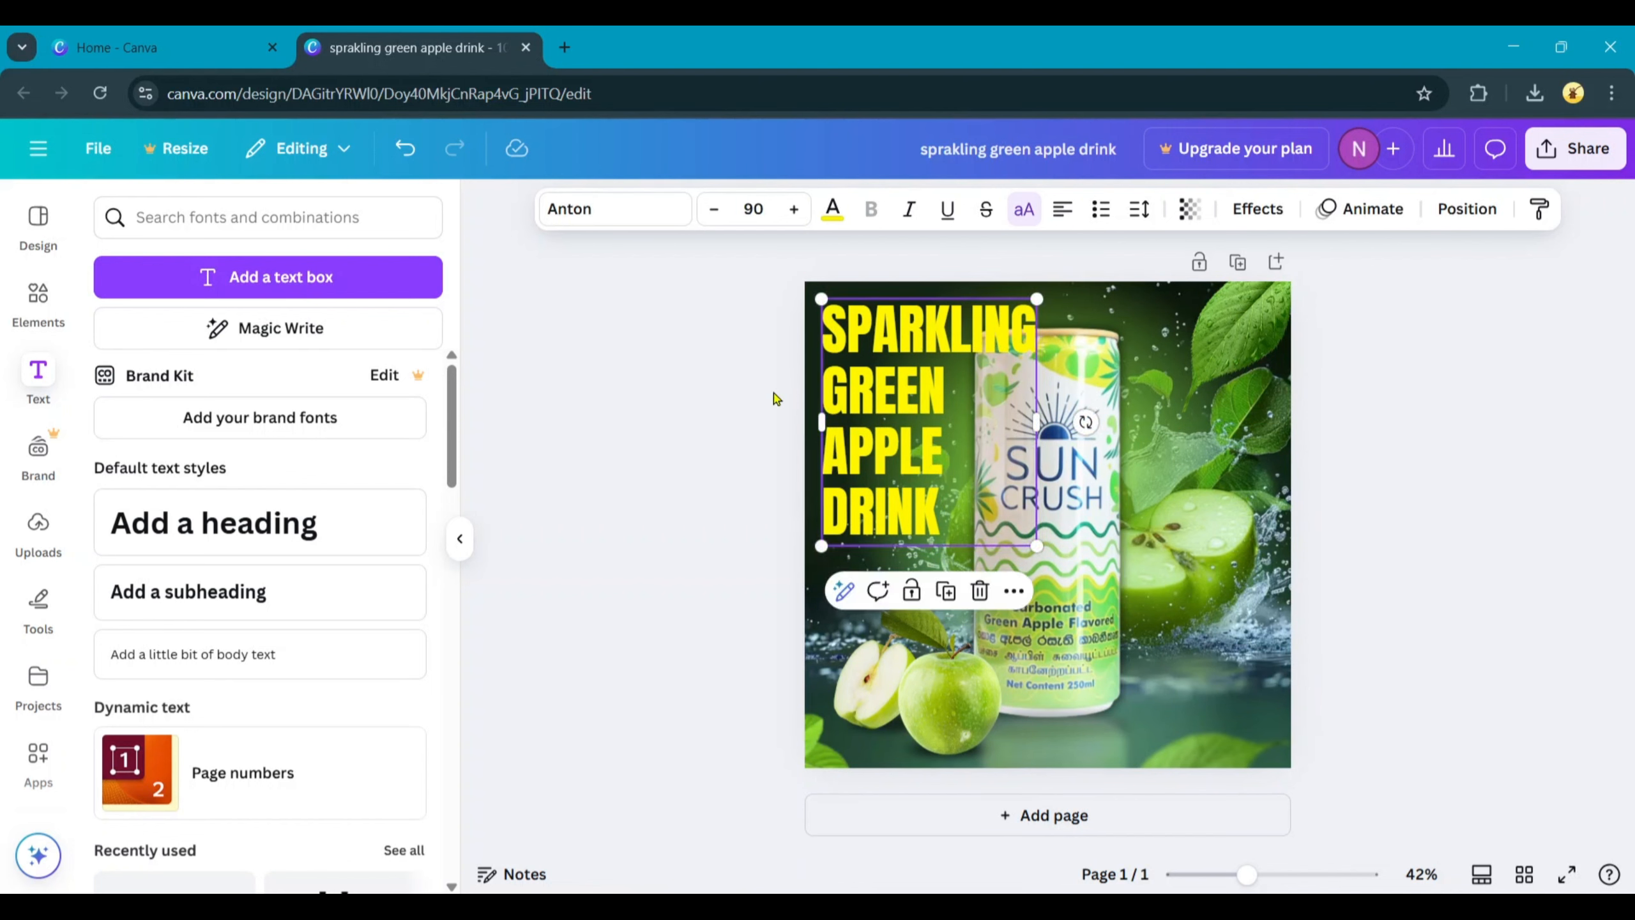
# Fine-tune the heading's position to 40 px from both the top and left page edges
pyautogui.click(777, 399)
pyautogui.click(870, 396)
pyautogui.moveTo(806, 378); pyautogui.dragTo(807, 349)
pyautogui.moveTo(844, 403); pyautogui.dragTo(845, 403)
pyautogui.moveTo(868, 305); pyautogui.dragTo(813, 312)
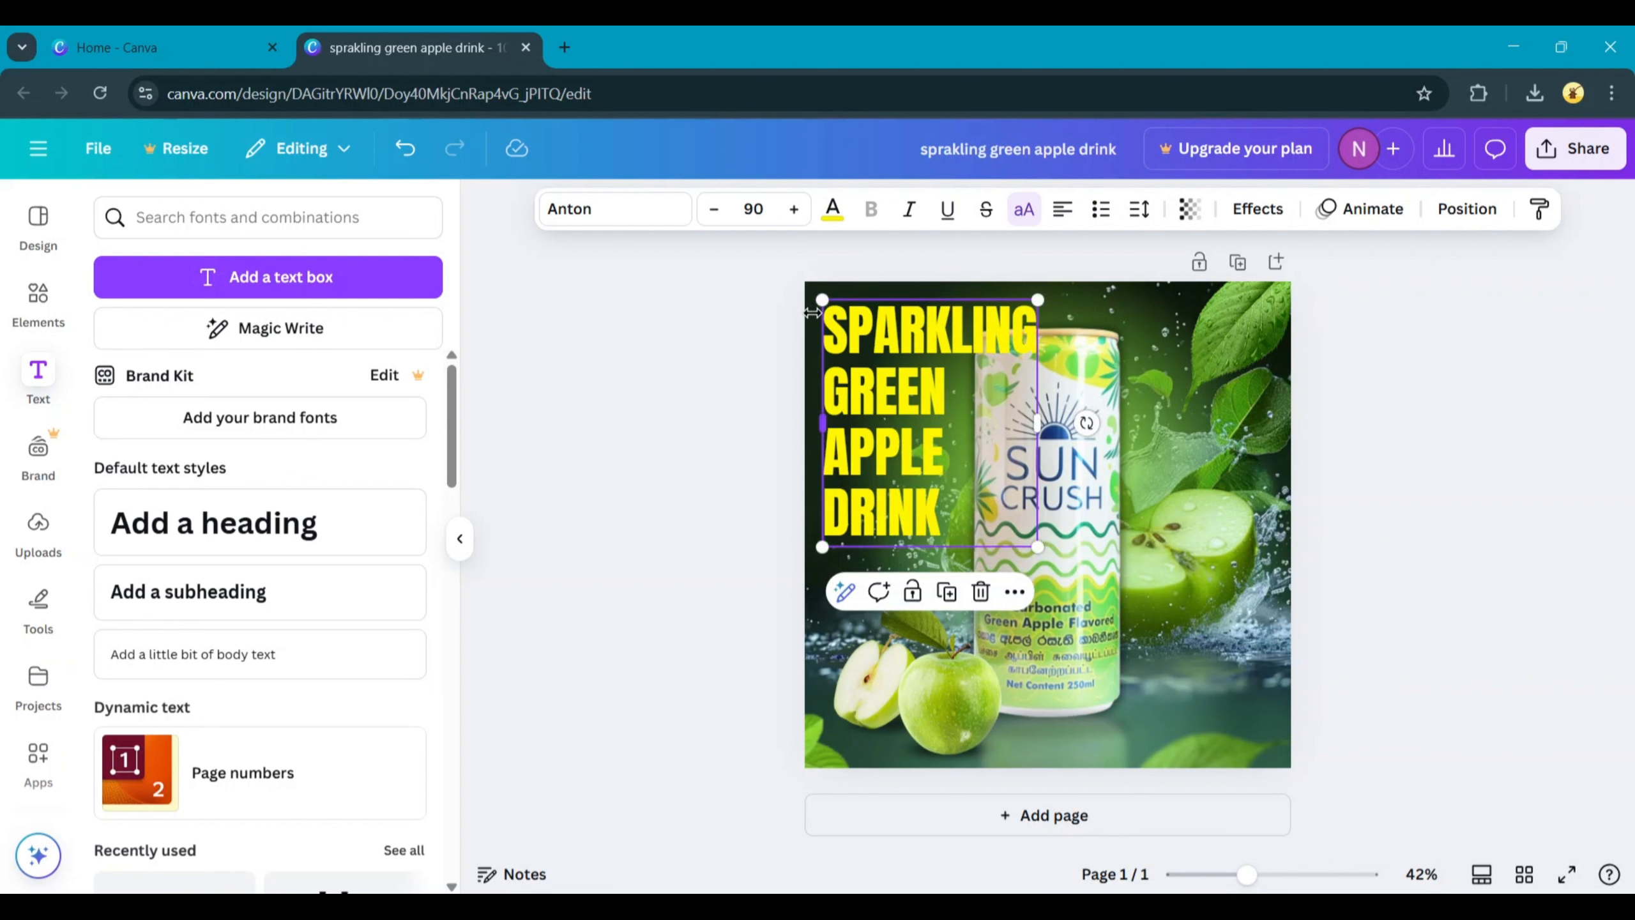
pyautogui.moveTo(822, 424); pyautogui.dragTo(801, 423)
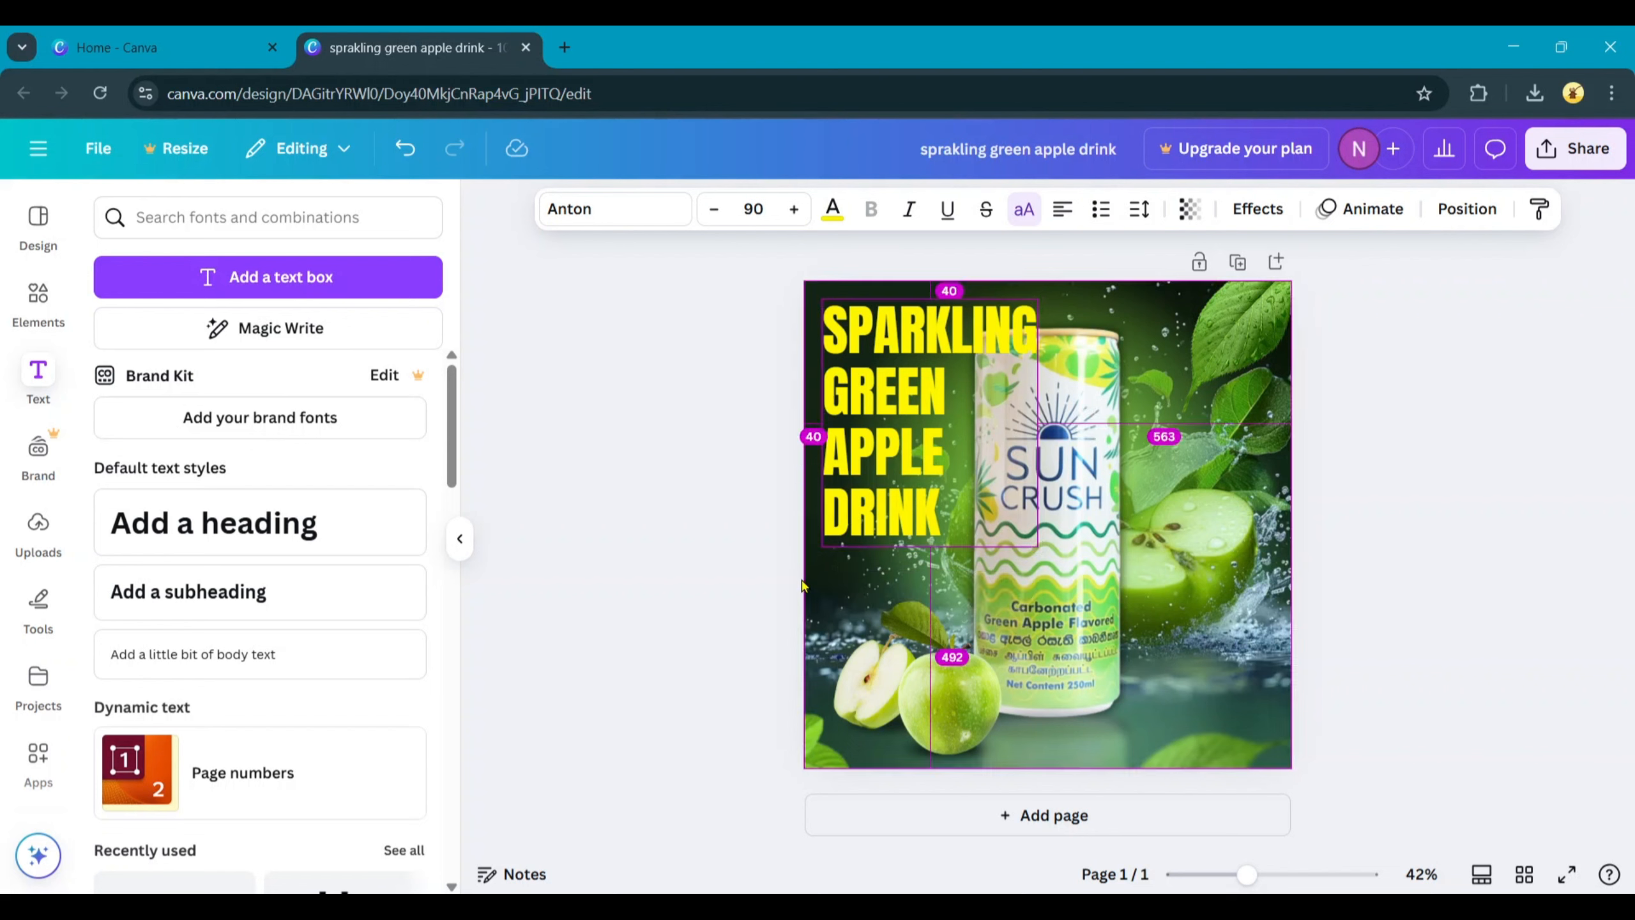
pyautogui.moveTo(802, 585); pyautogui.dragTo(802, 585)
pyautogui.click(711, 534)
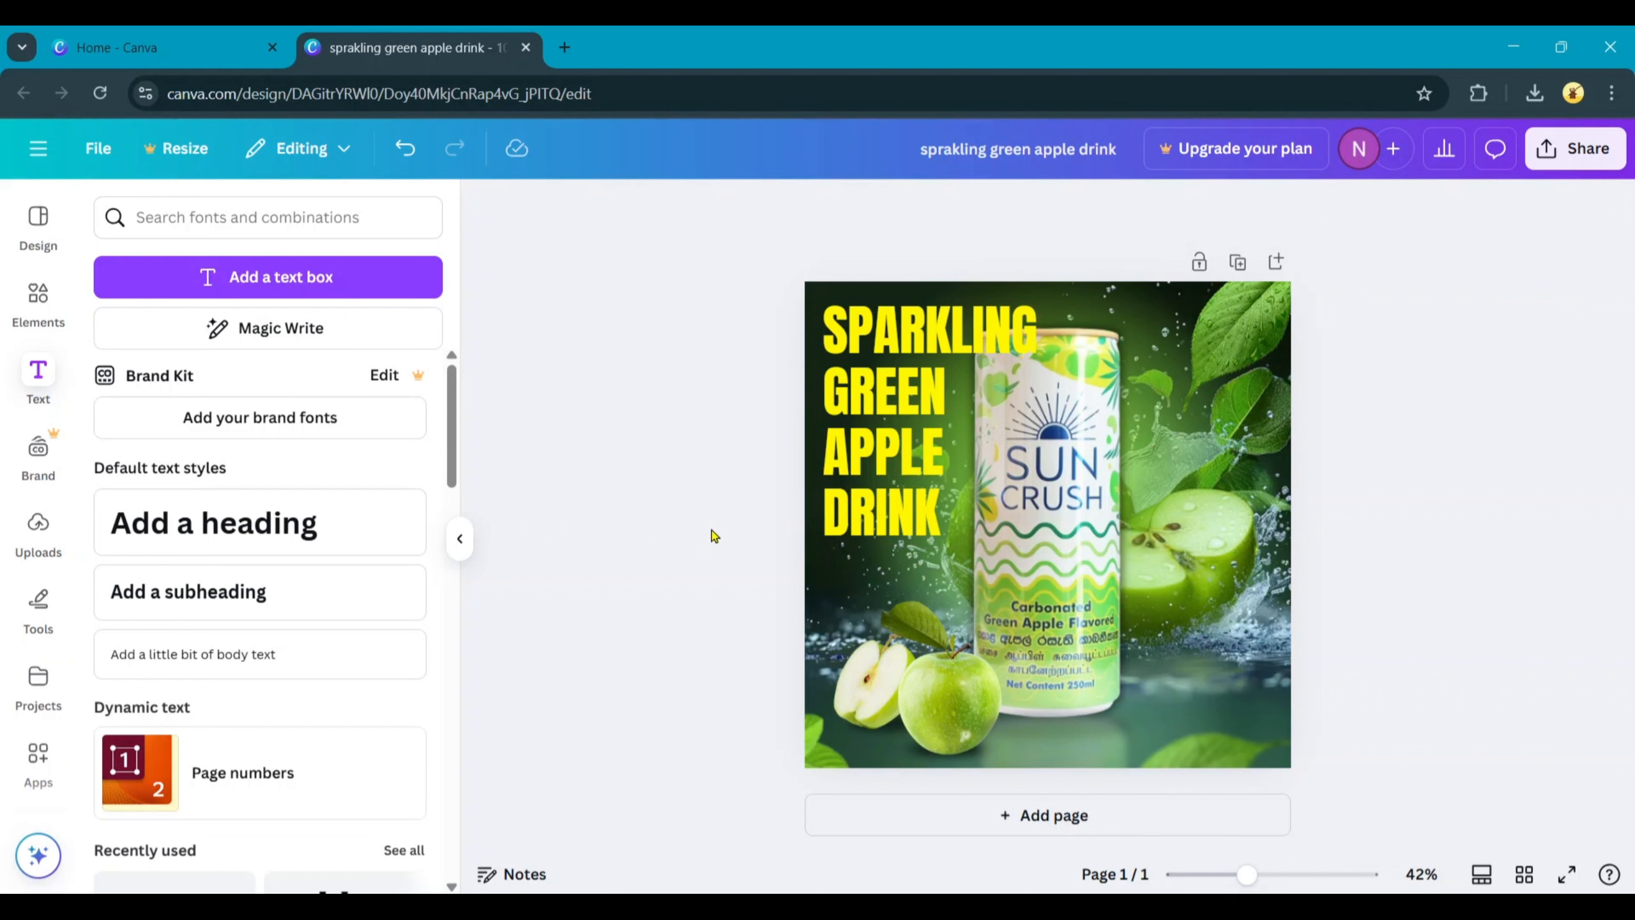
# Apply the Lift text effect to the heading with an intensity of 100
pyautogui.click(887, 429)
pyautogui.click(1258, 209)
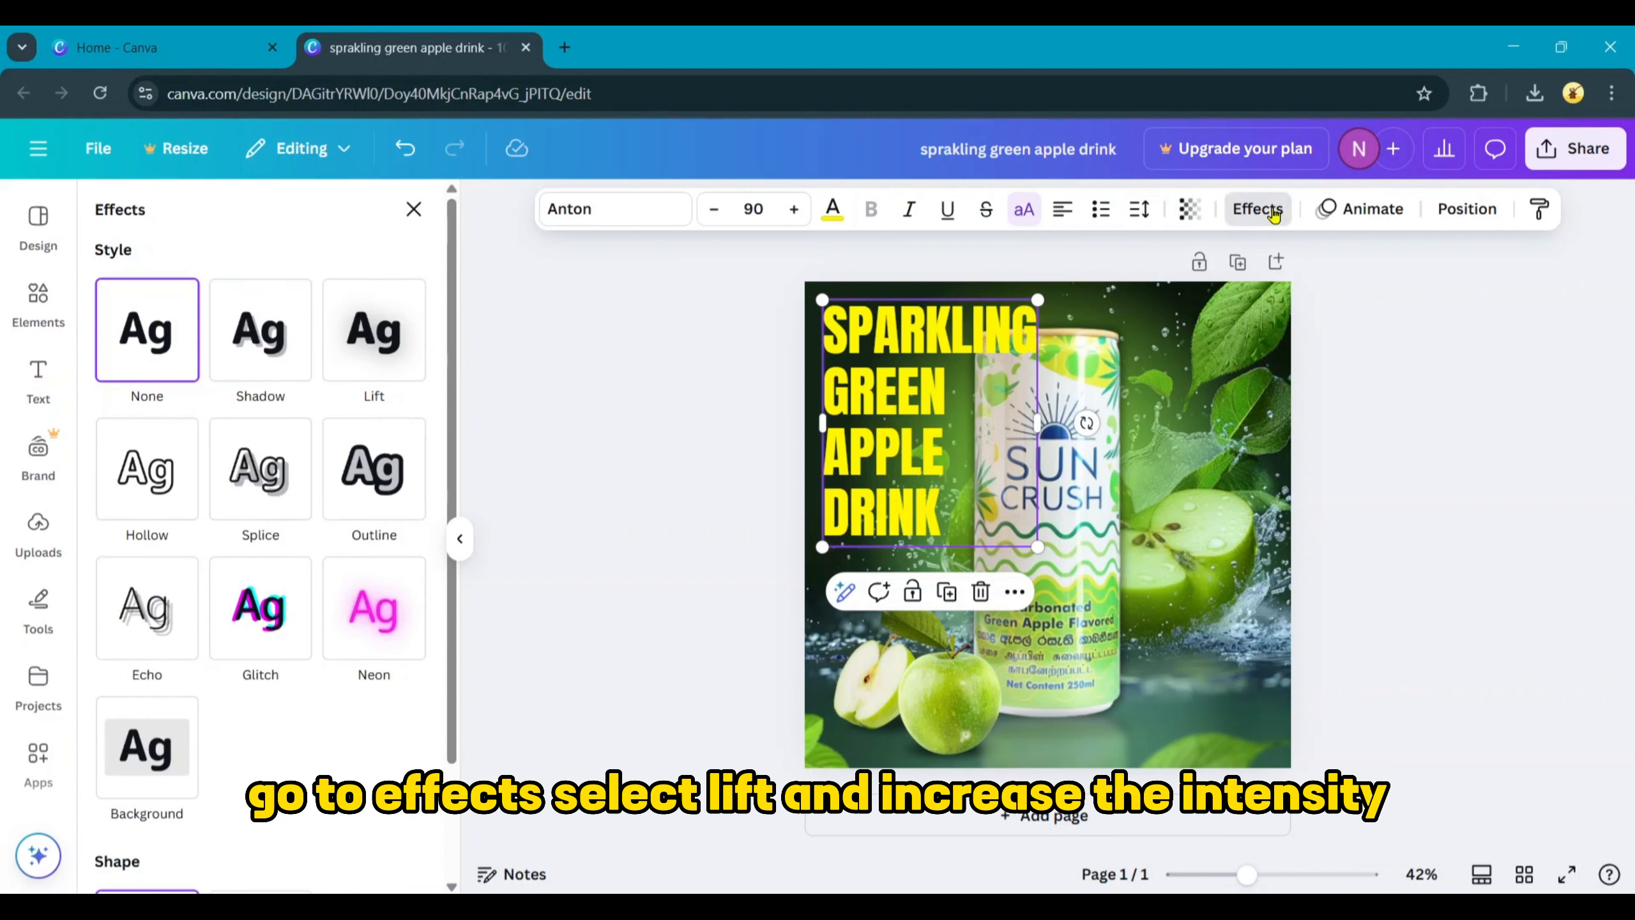
pyautogui.click(404, 348)
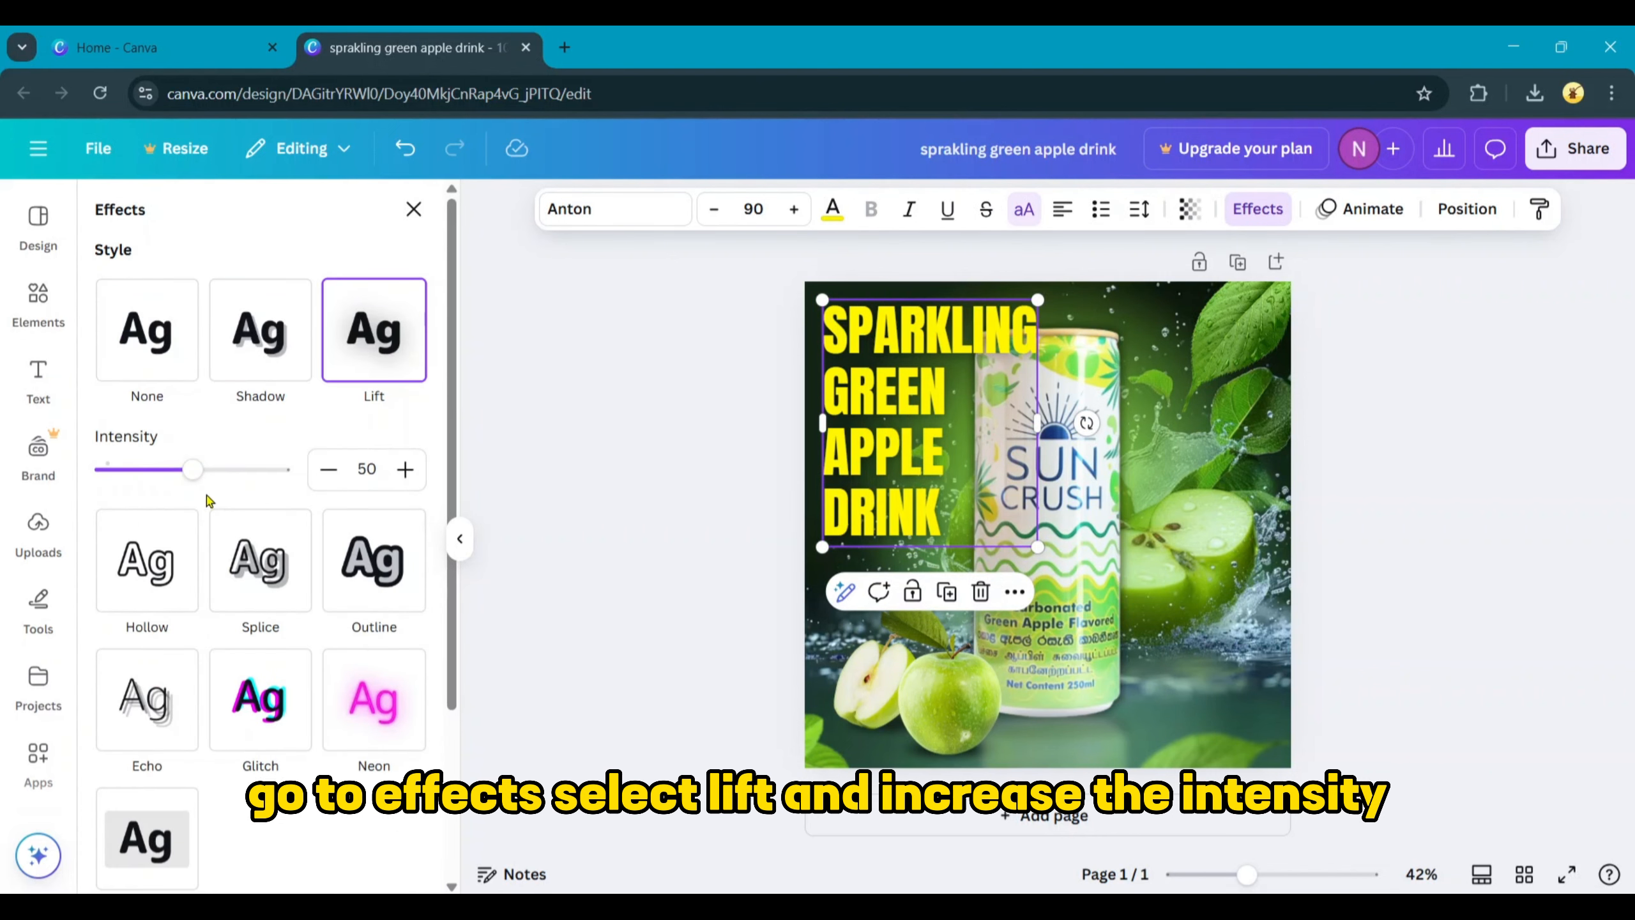
pyautogui.moveTo(183, 479); pyautogui.dragTo(329, 493)
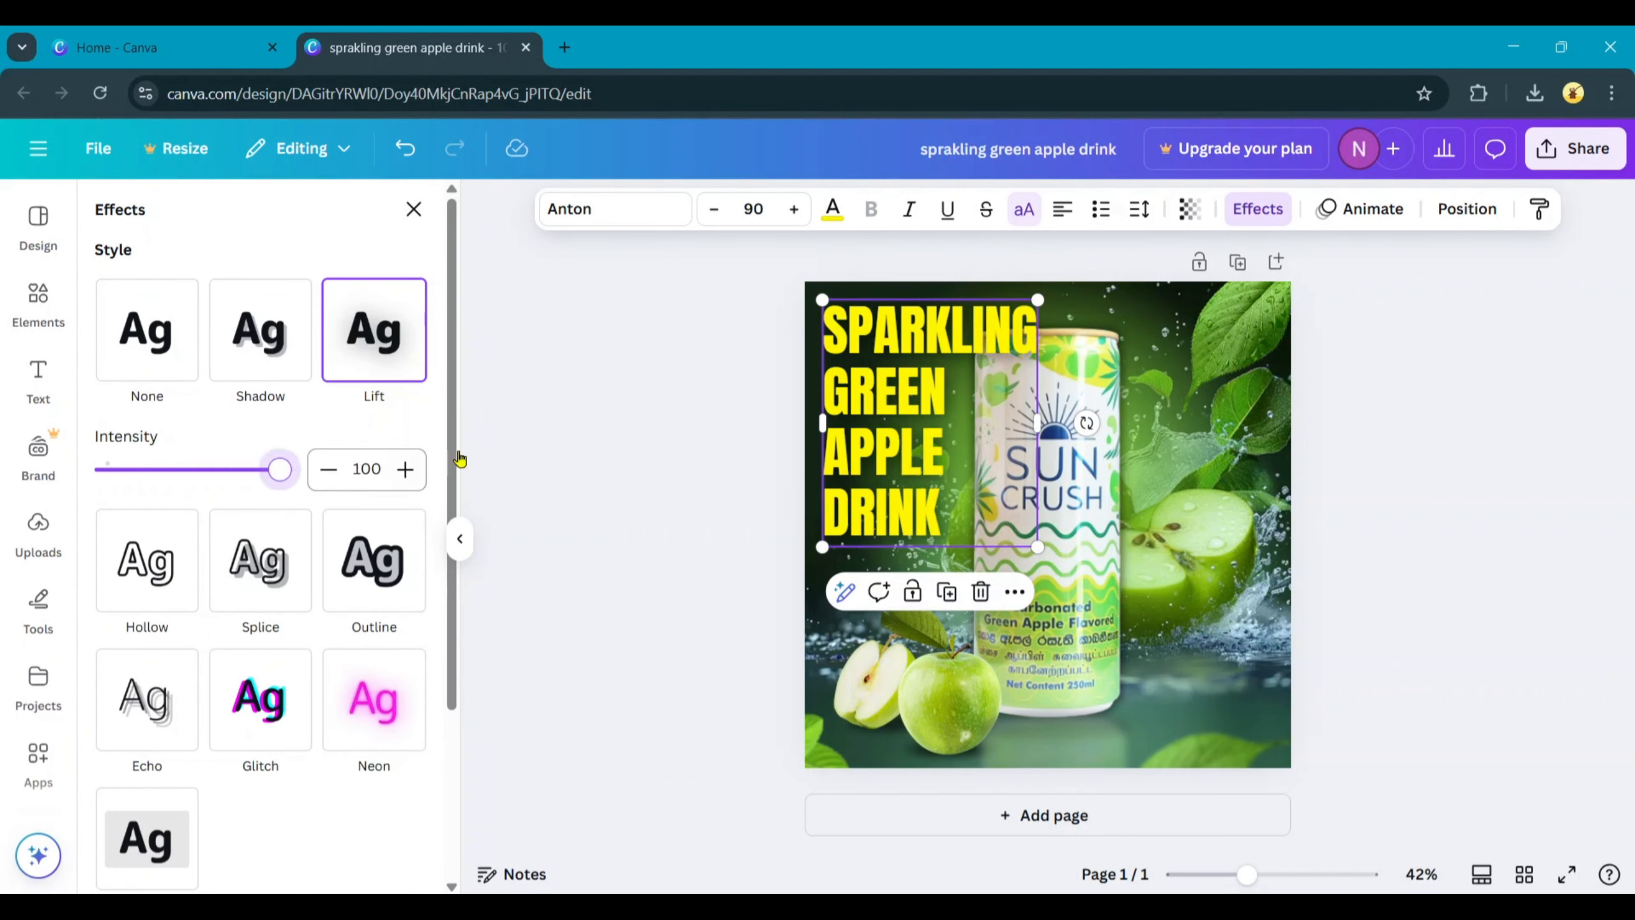
# Send the heading backward in the layer order so it sits behind the can
pyautogui.click(1466, 210)
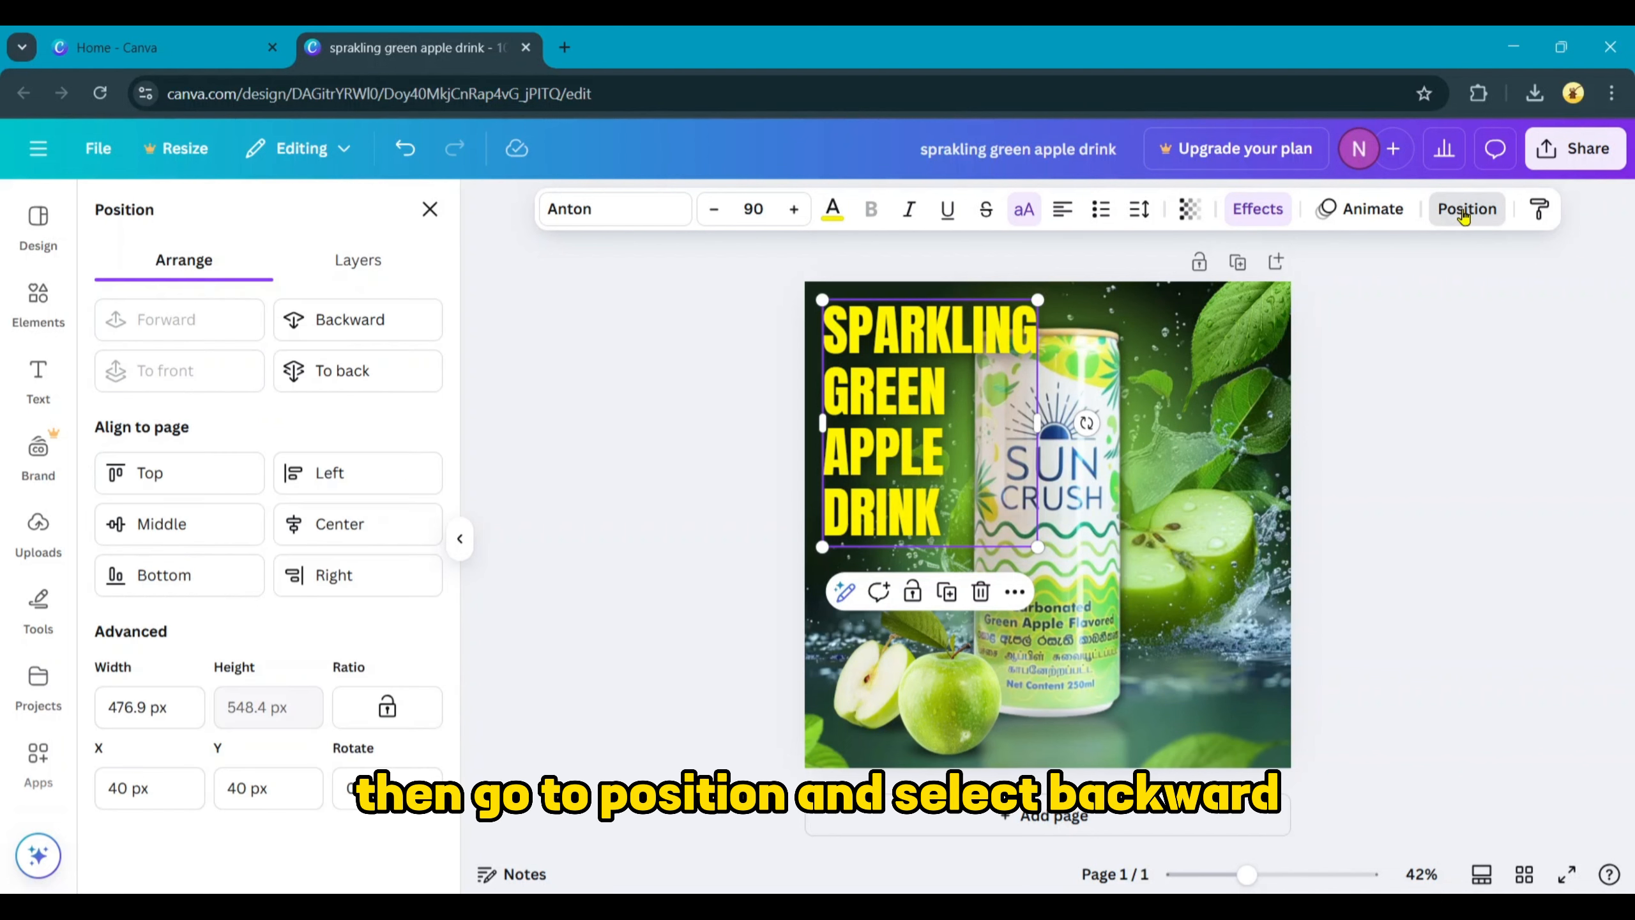
pyautogui.click(405, 334)
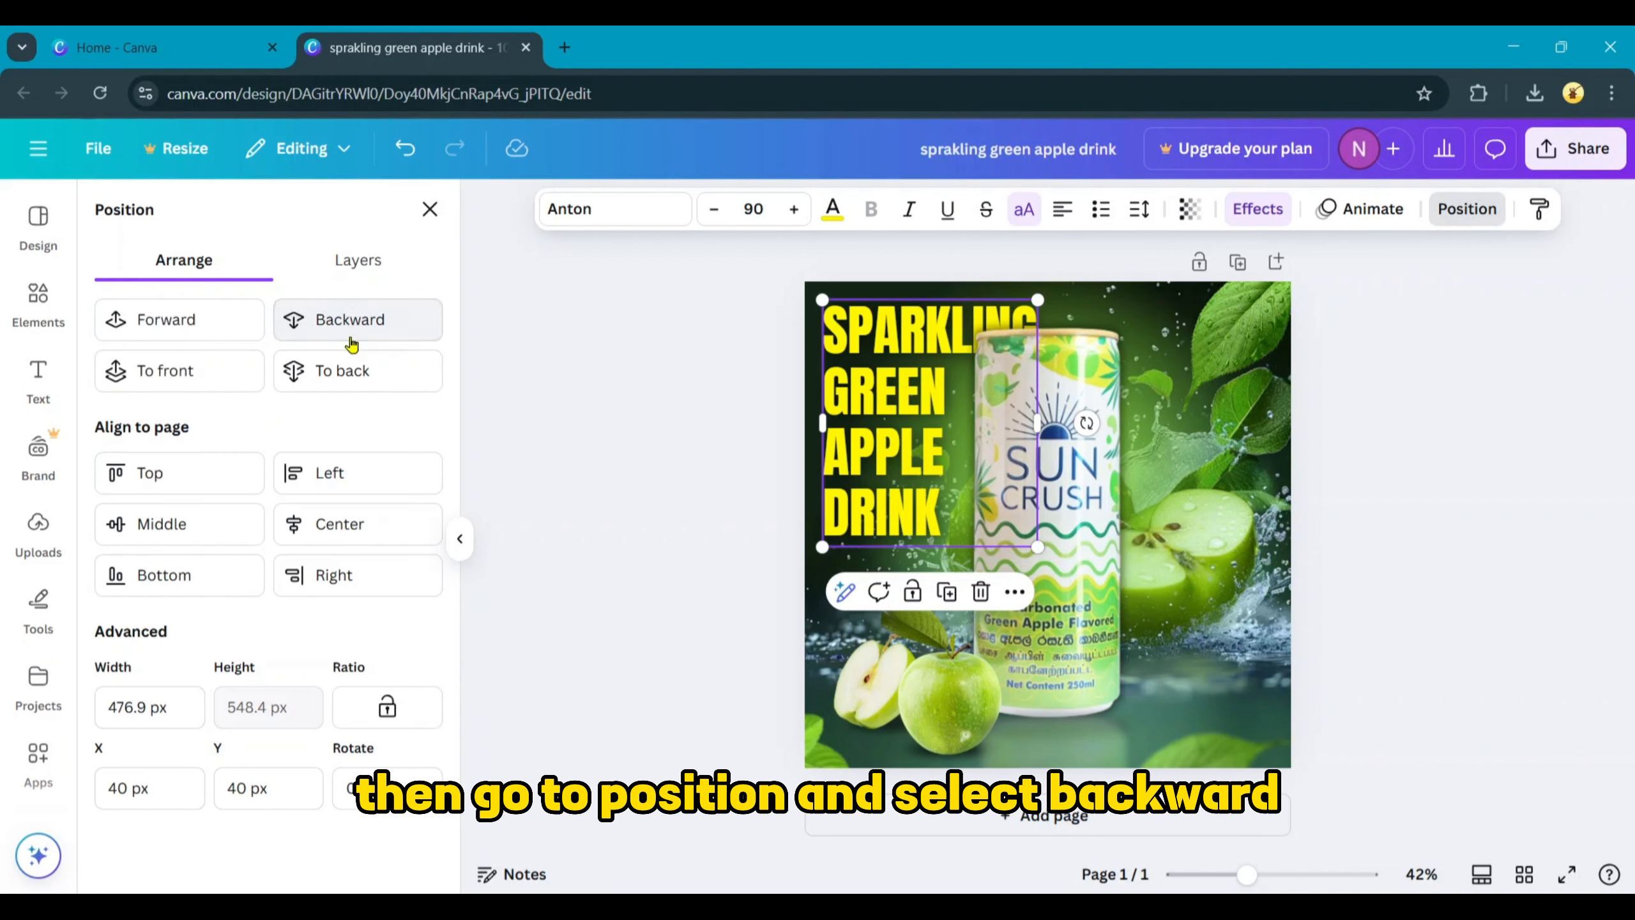
pyautogui.click(689, 414)
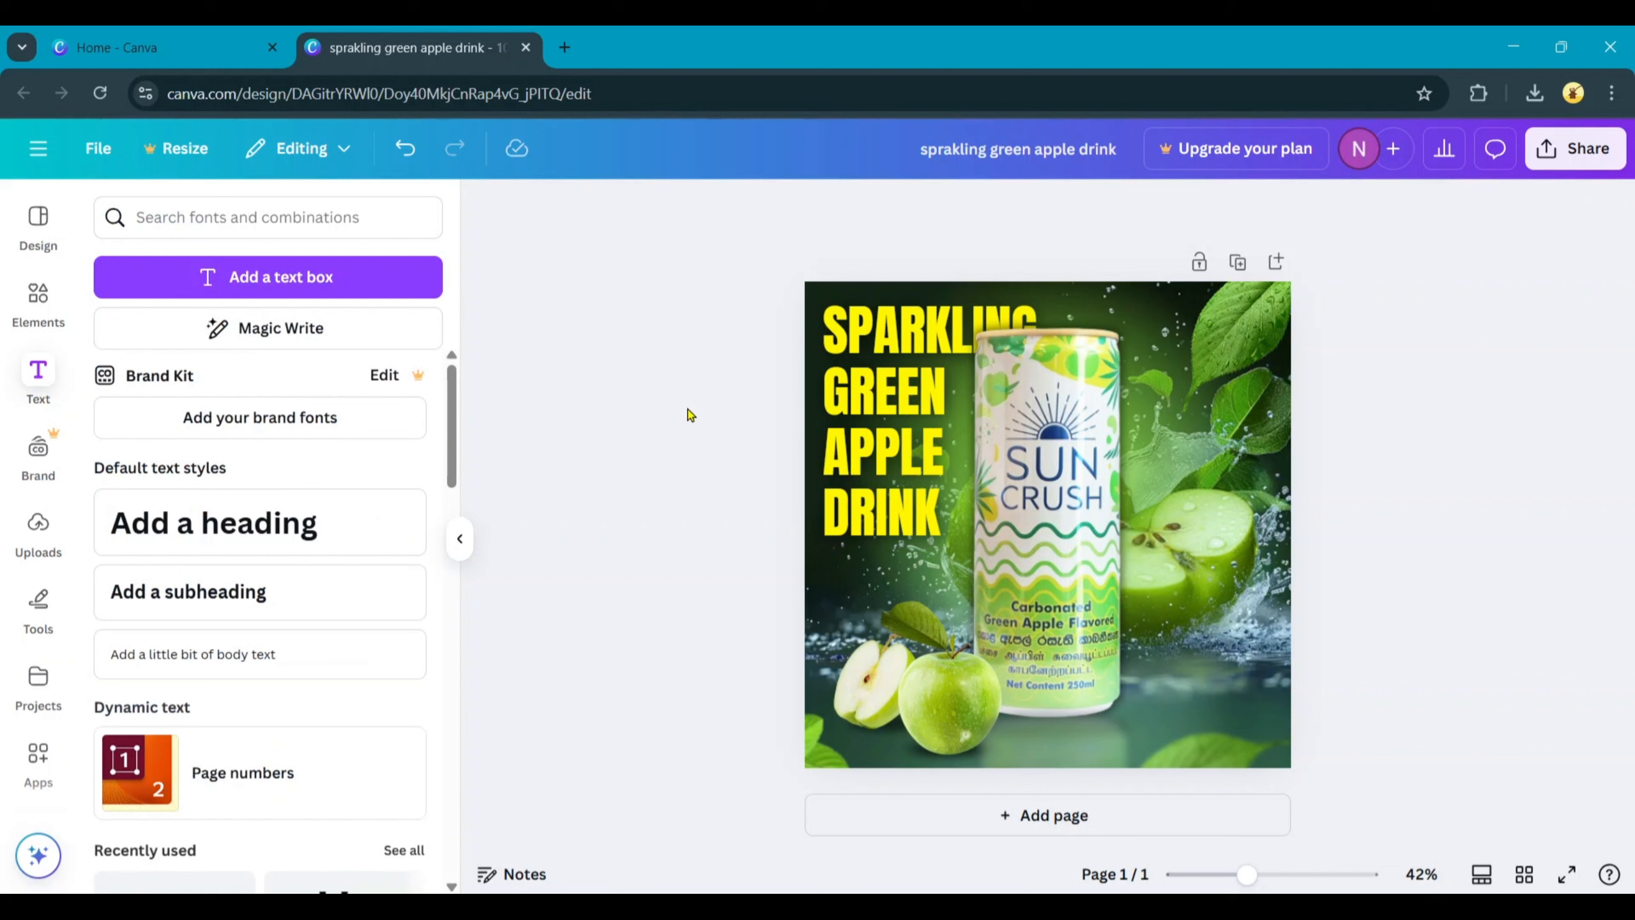
pyautogui.click(1039, 441)
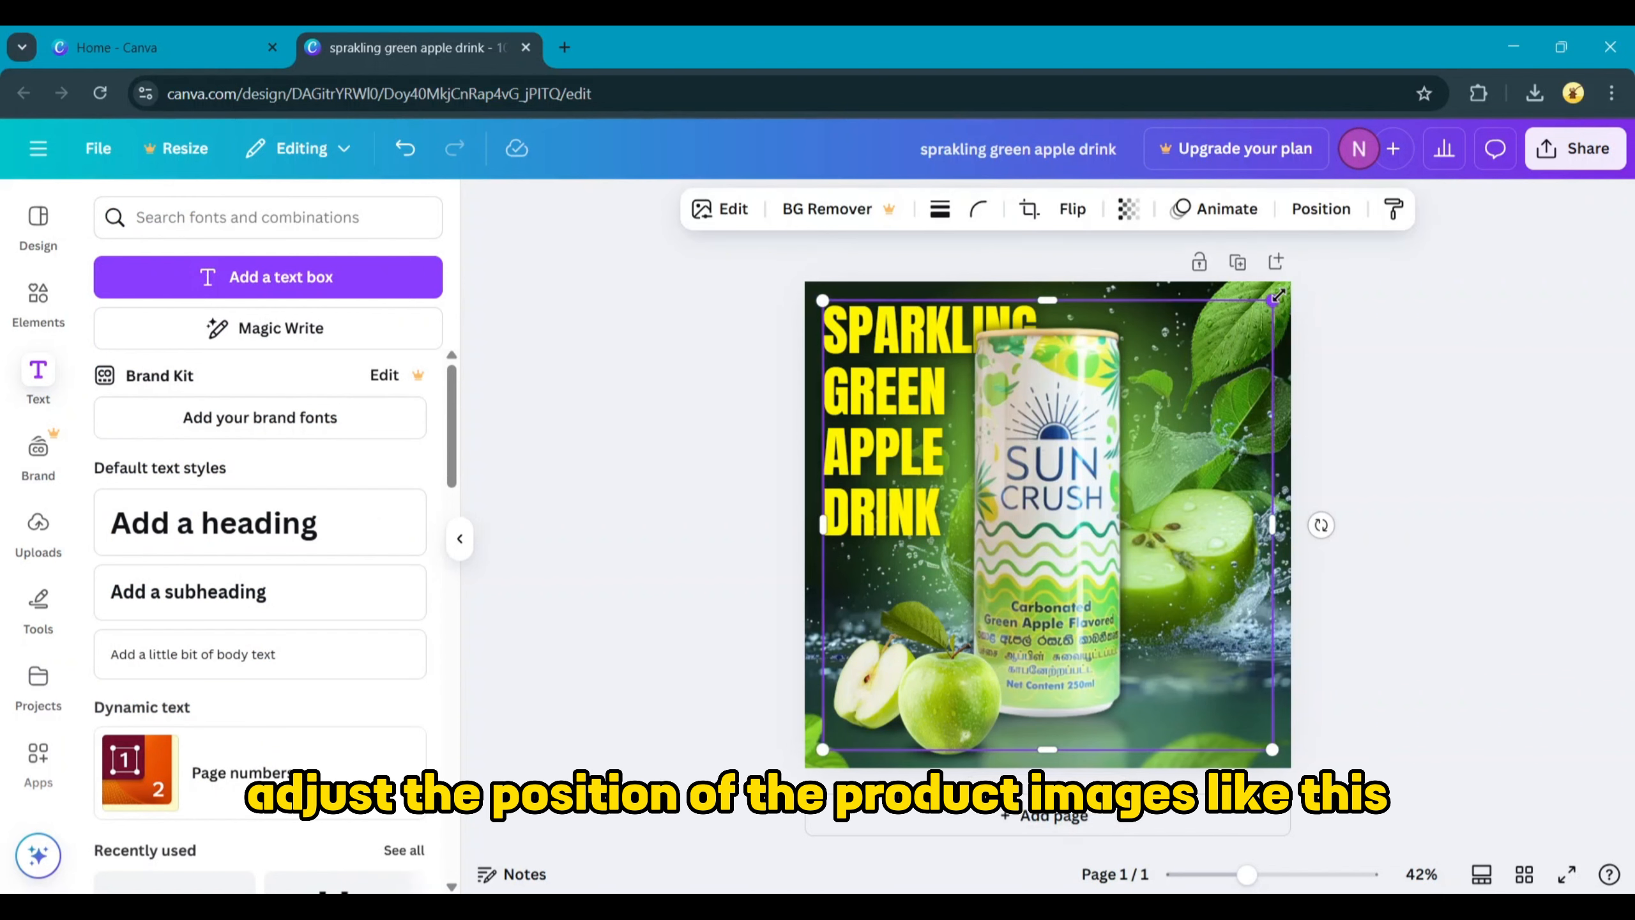
pyautogui.moveTo(1278, 295); pyautogui.dragTo(1266, 314)
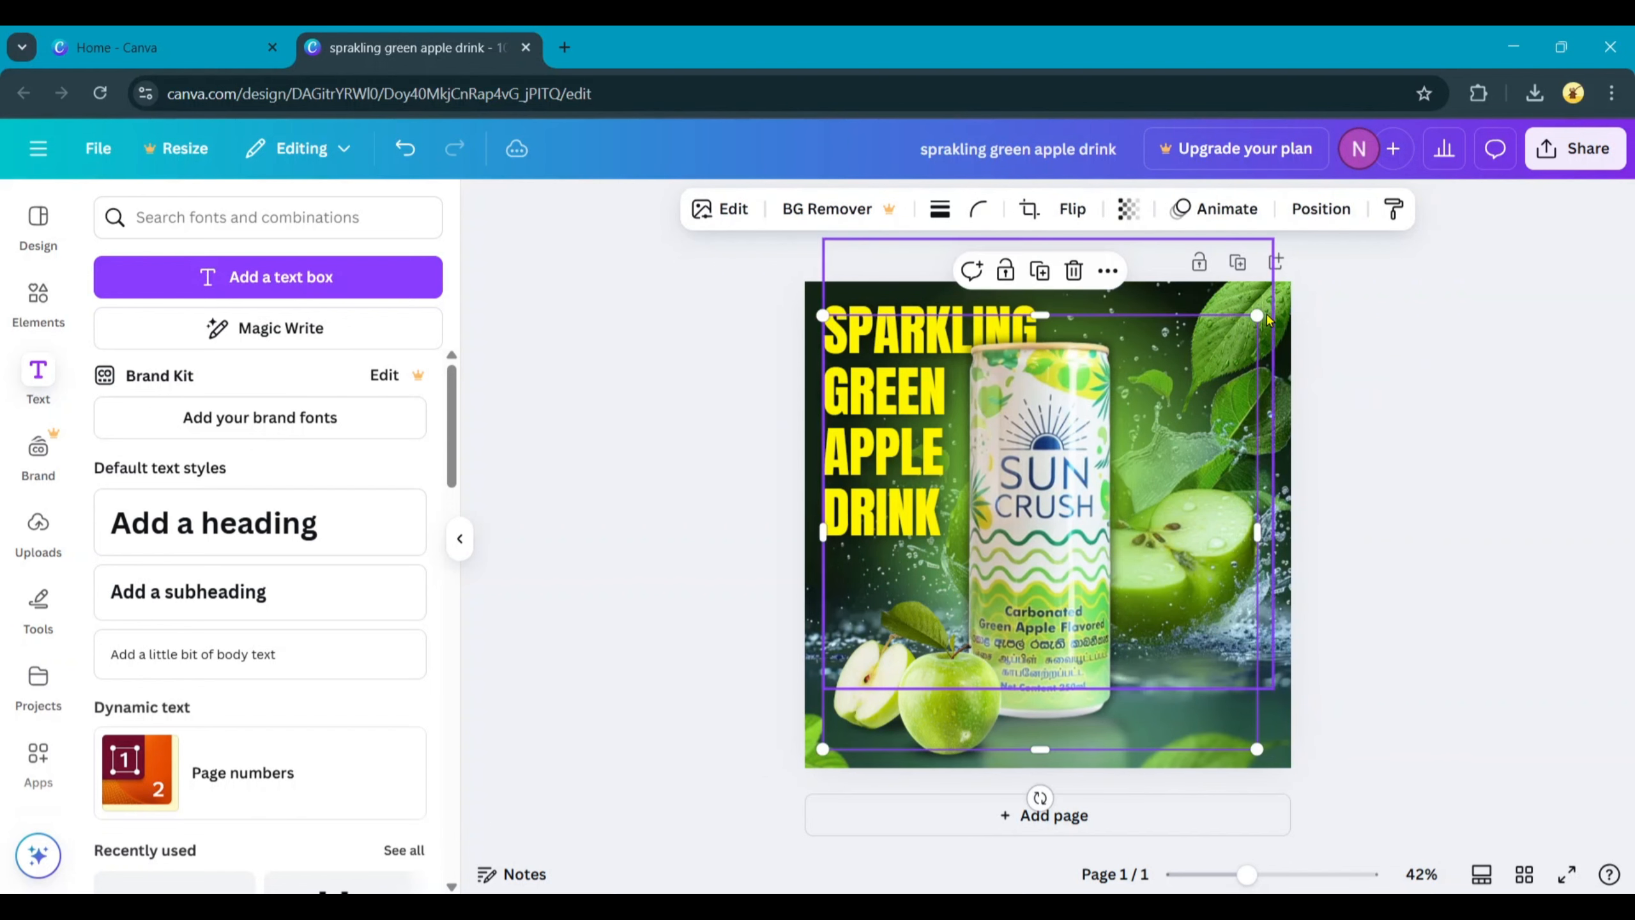
pyautogui.moveTo(1041, 434); pyautogui.dragTo(1052, 423)
pyautogui.hotkey('ctrl', 'z')
pyautogui.hotkey('ctrl', 'z')
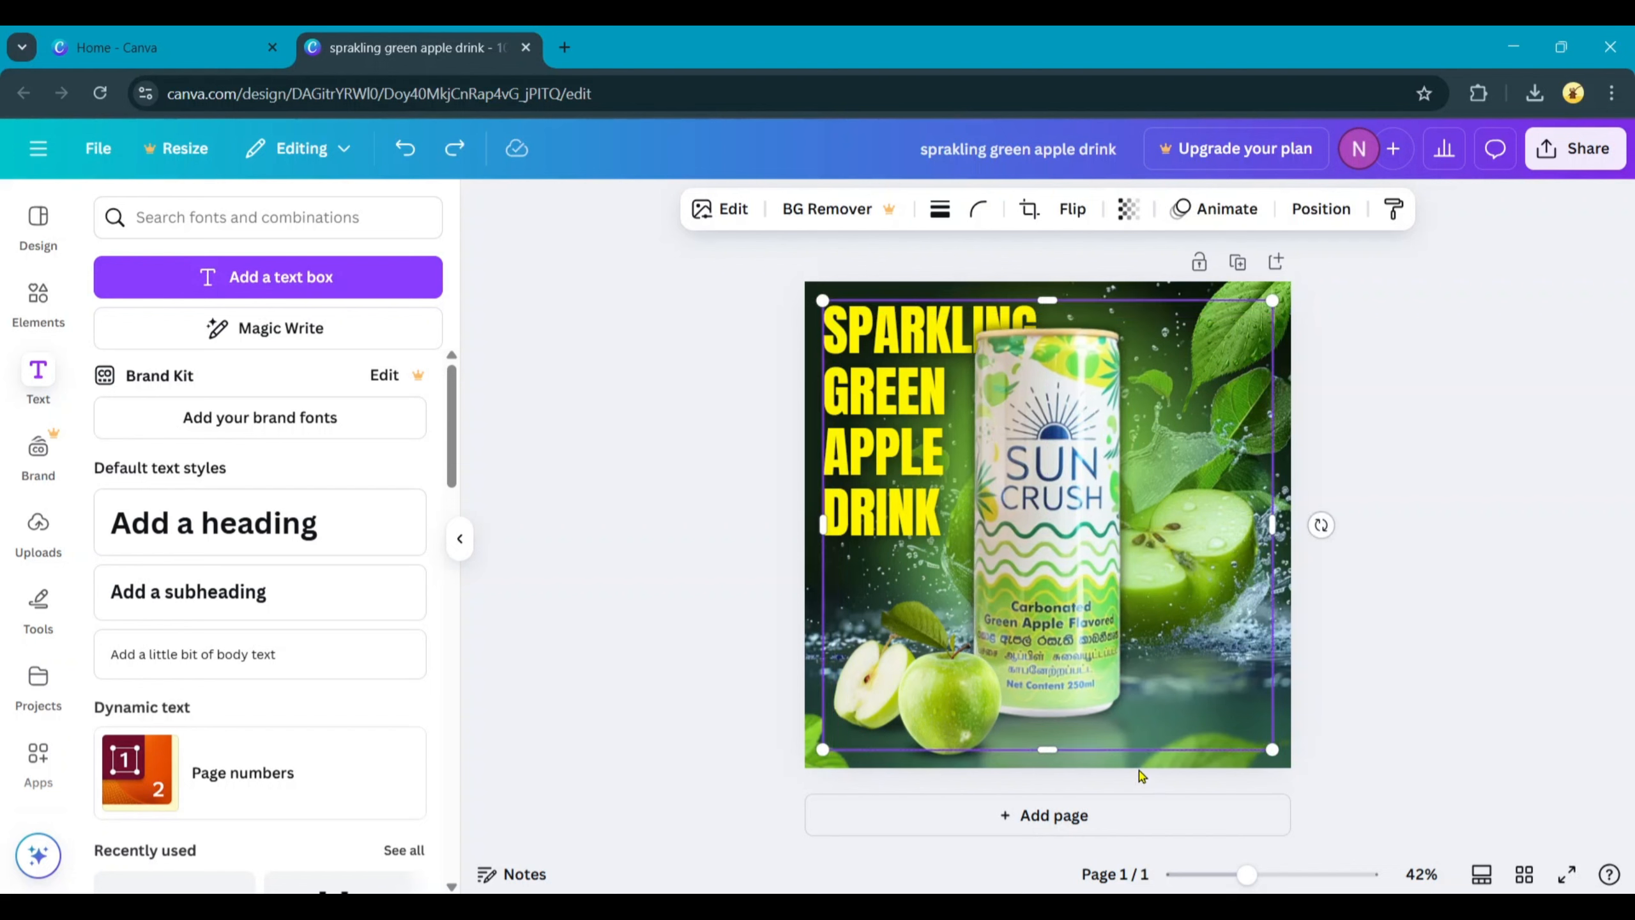
# Shrink the can and its reflection slightly together, then shift them to sit just below the end of the heading's first line
pyautogui.keyDown('shift'); pyautogui.click(1107, 764); pyautogui.keyUp('shift')
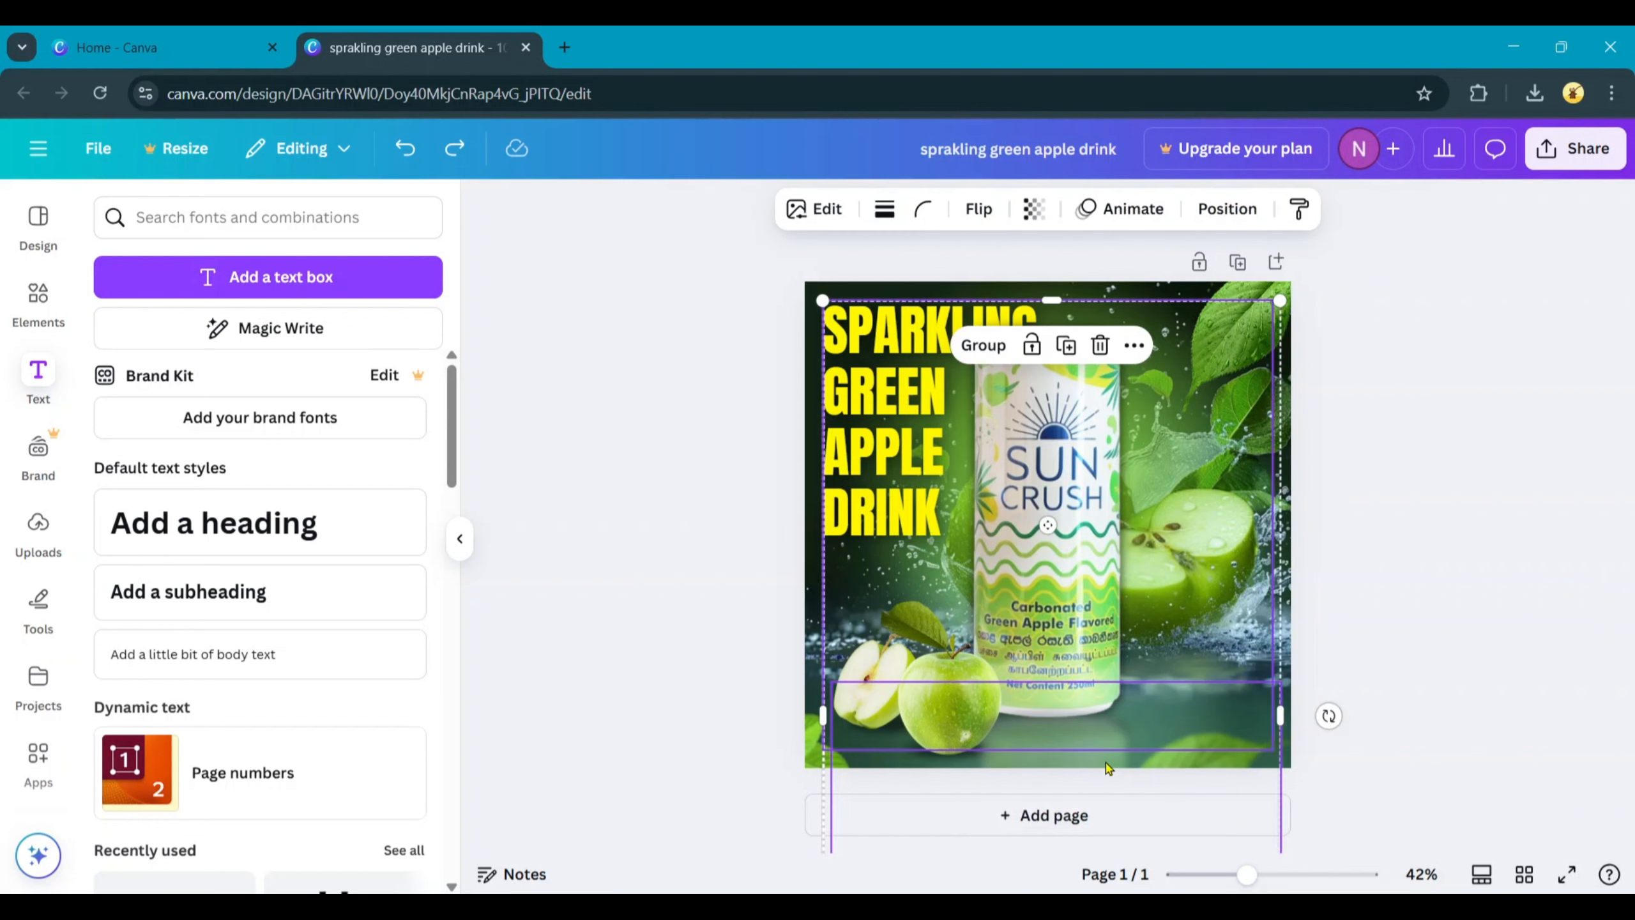
pyautogui.moveTo(1281, 298); pyautogui.dragTo(1276, 308)
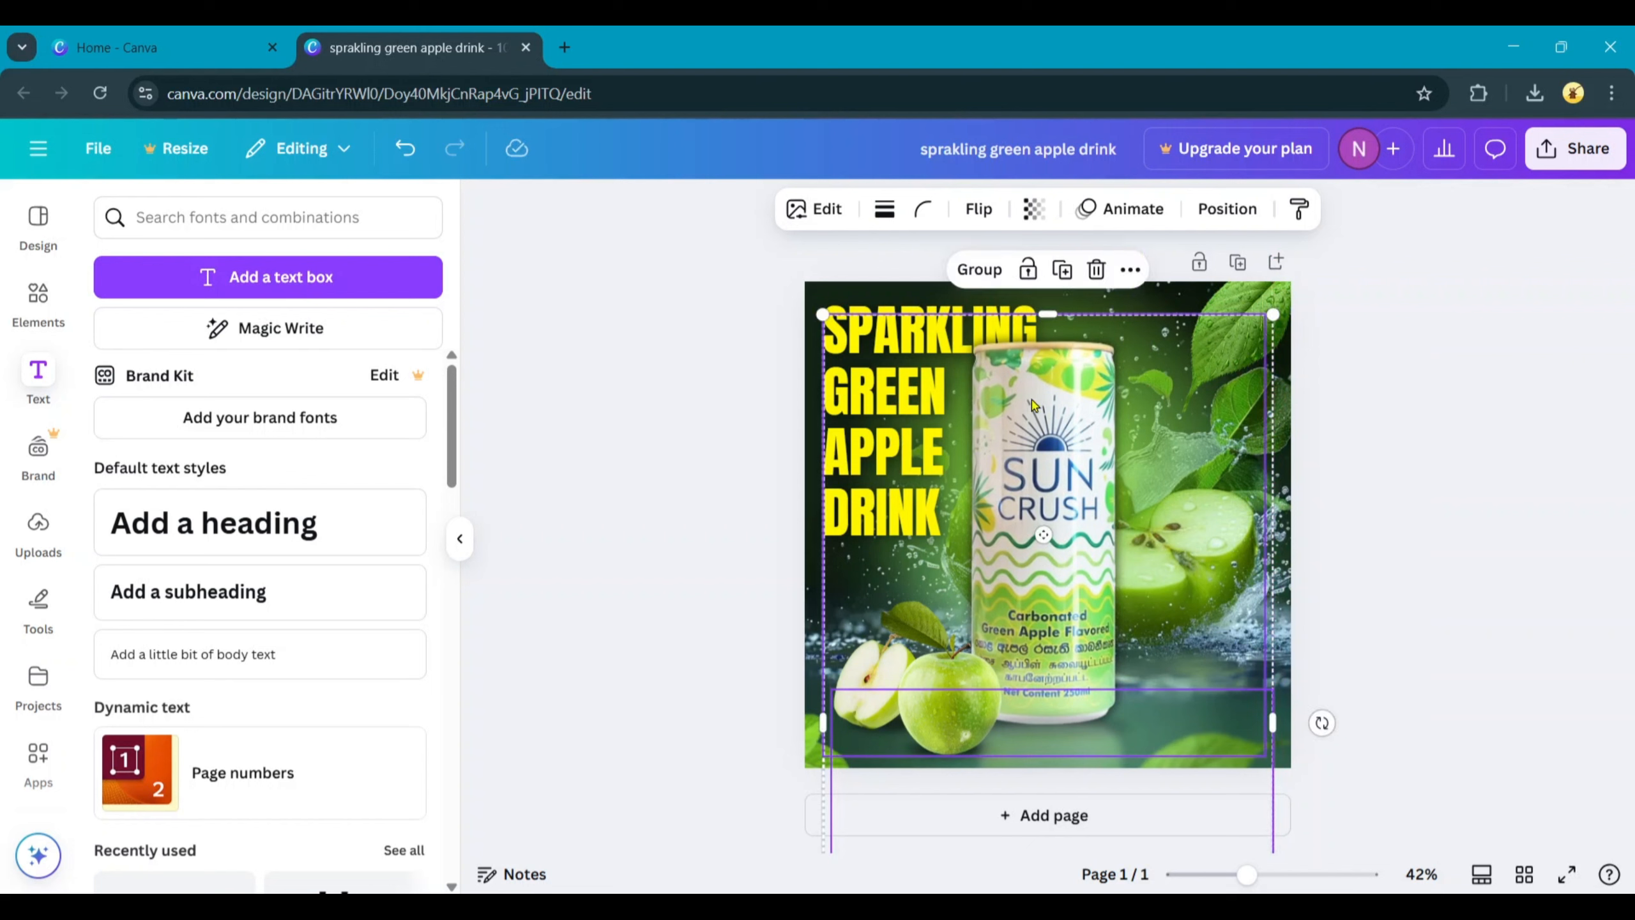
pyautogui.moveTo(1032, 417); pyautogui.dragTo(1031, 421)
pyautogui.click(1404, 533)
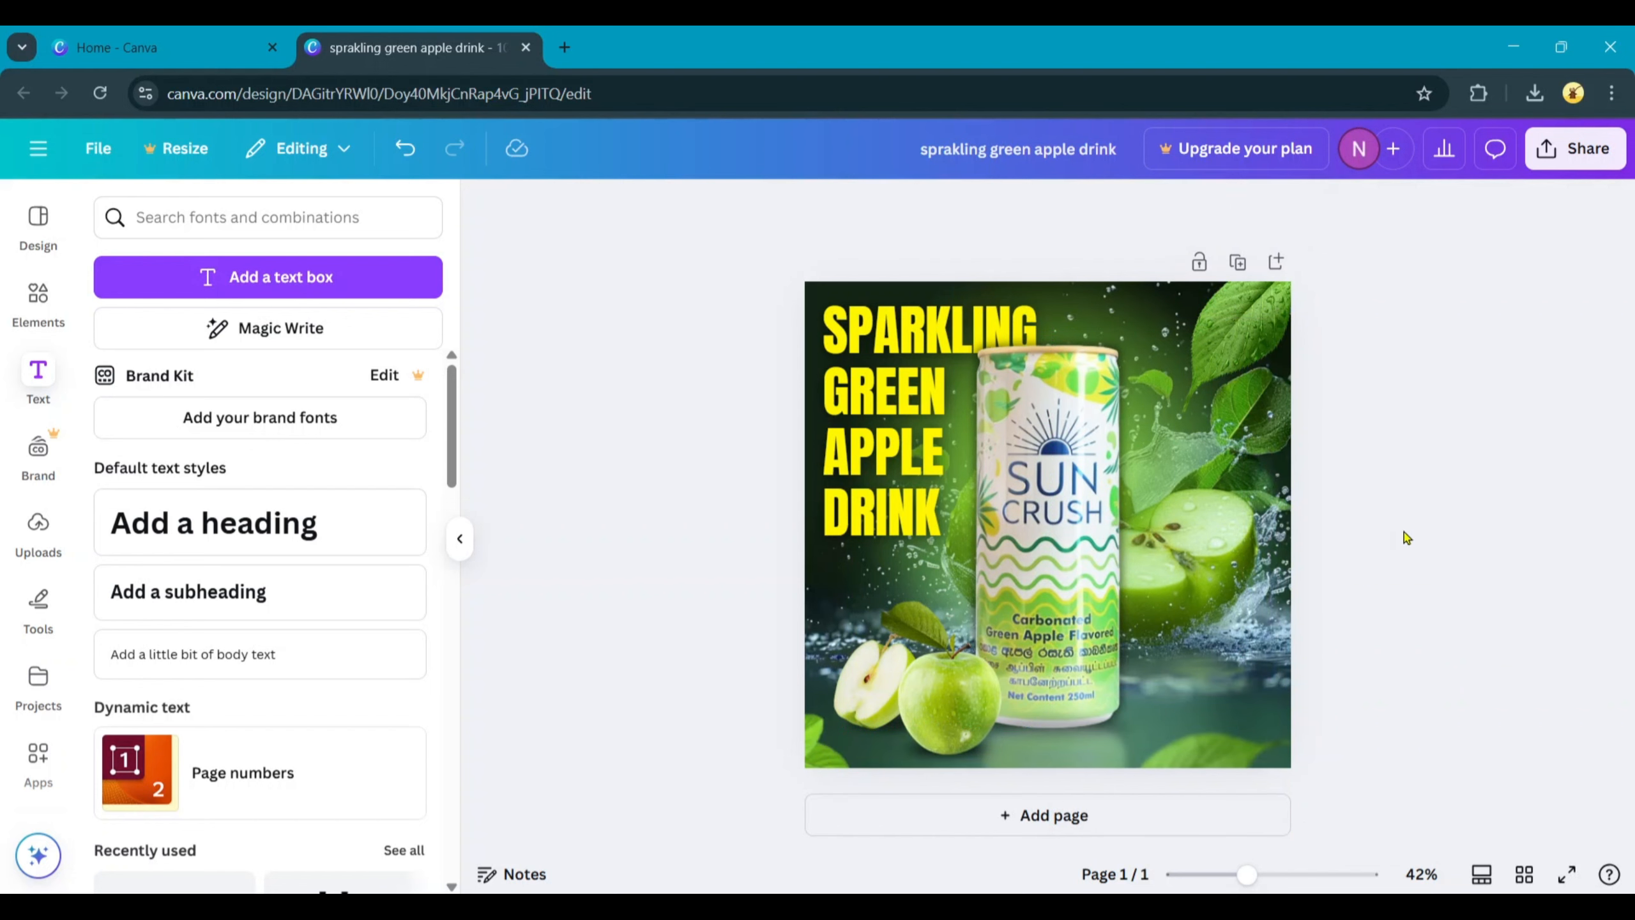
pyautogui.click(1082, 735)
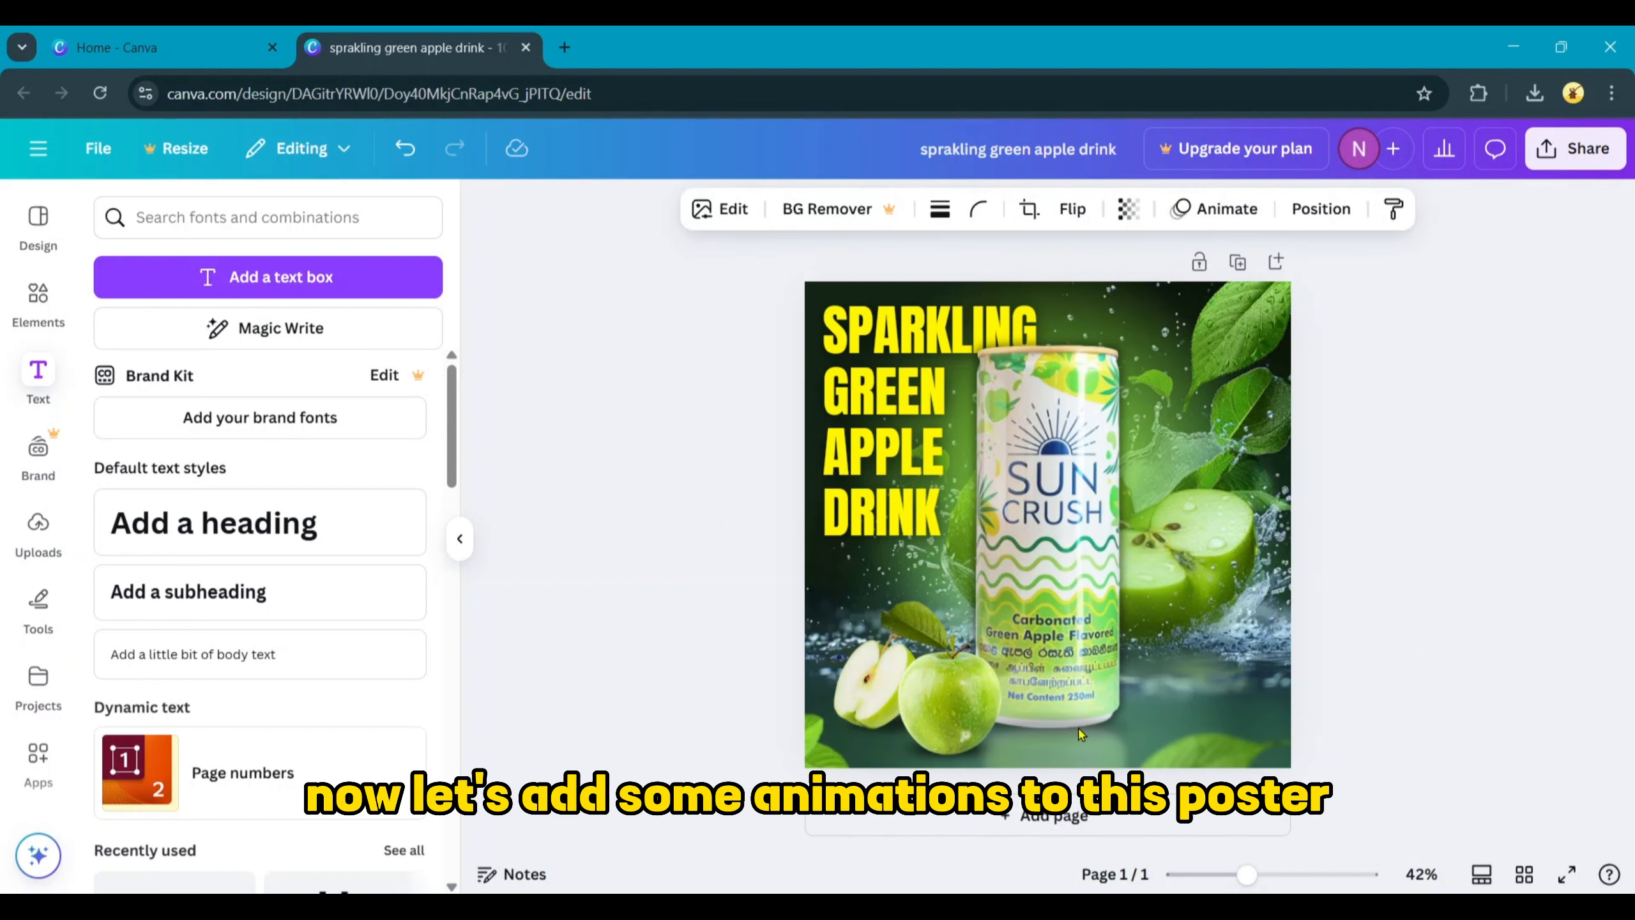
pyautogui.click(1326, 335)
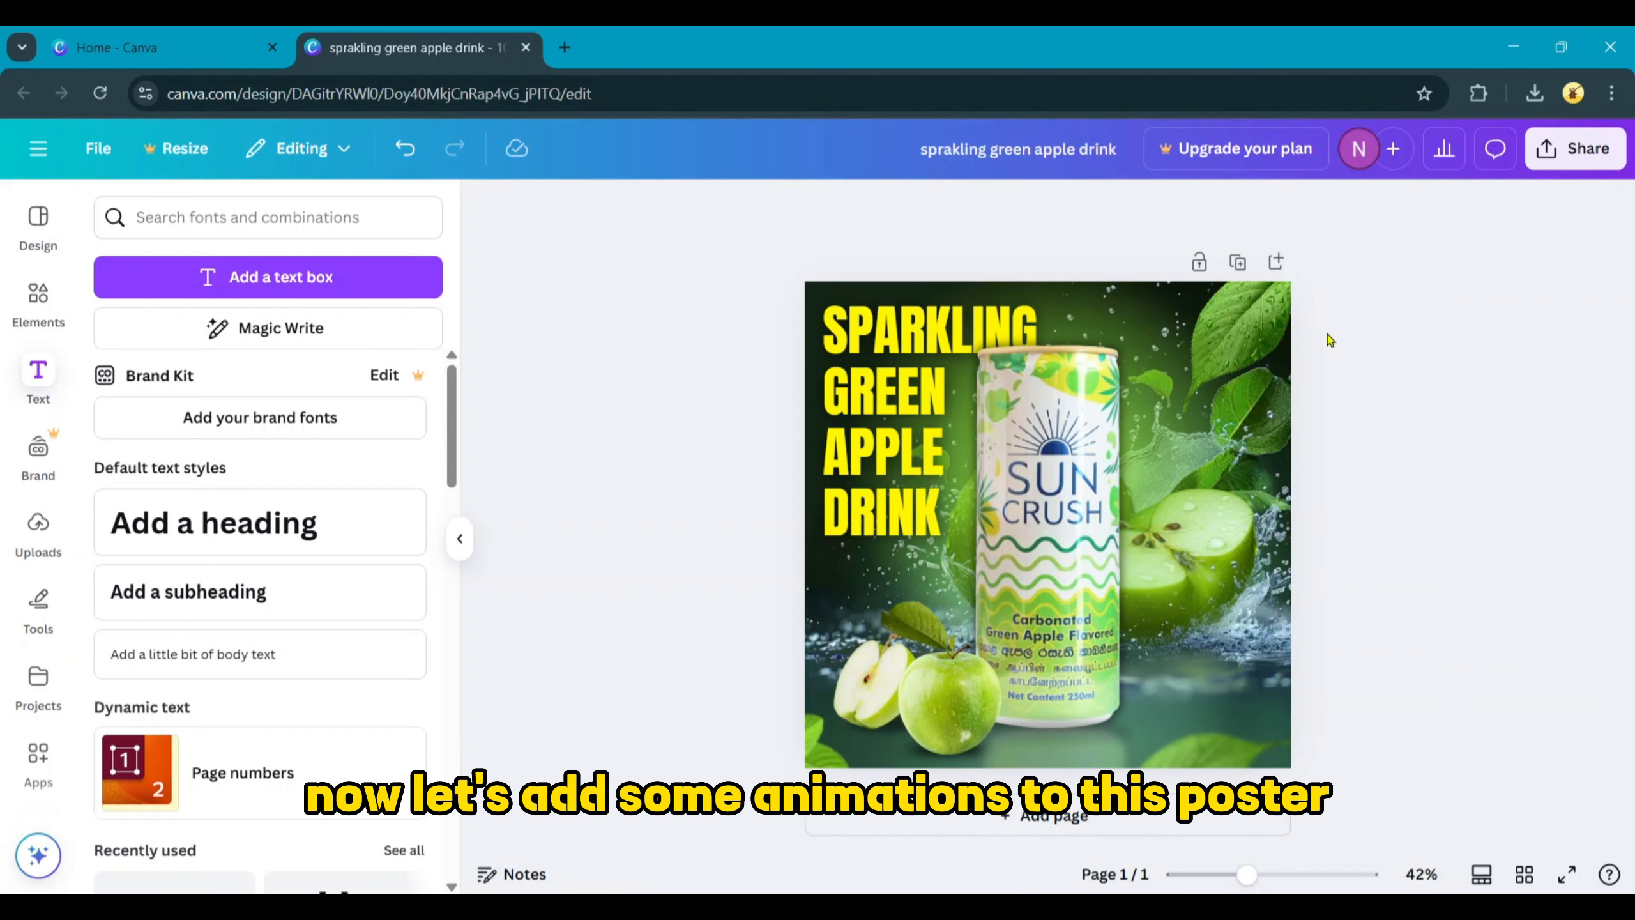
# Apply the Pan animation to the upper-right leaves and the heading together
pyautogui.click(1291, 299)
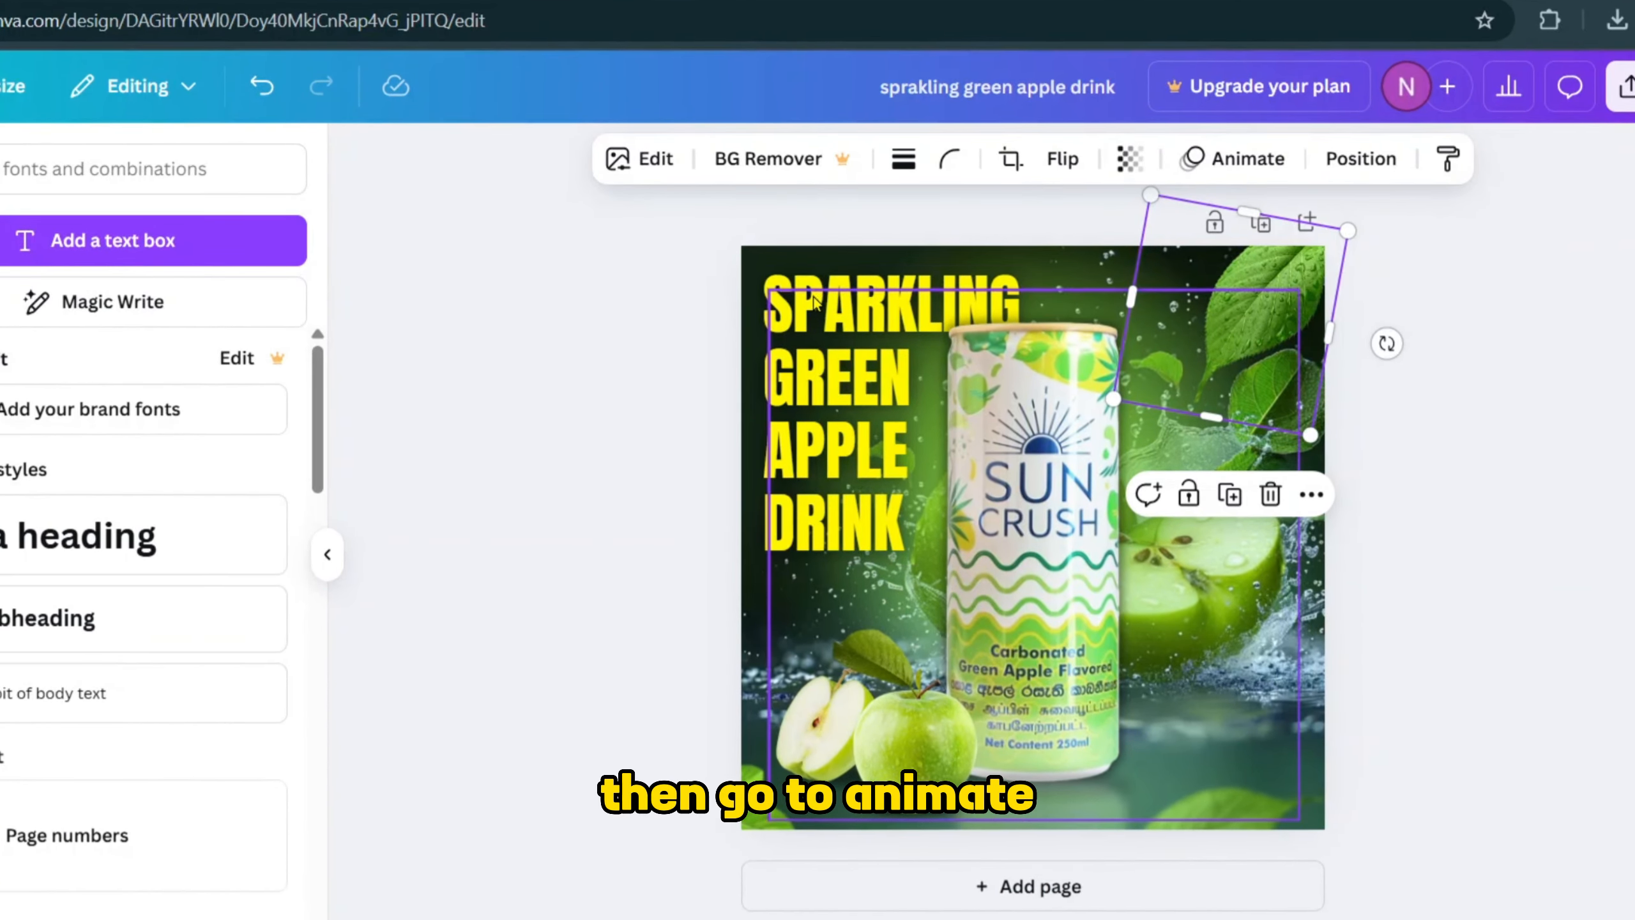
pyautogui.keyDown('shift'); pyautogui.click(789, 288); pyautogui.keyUp('shift')
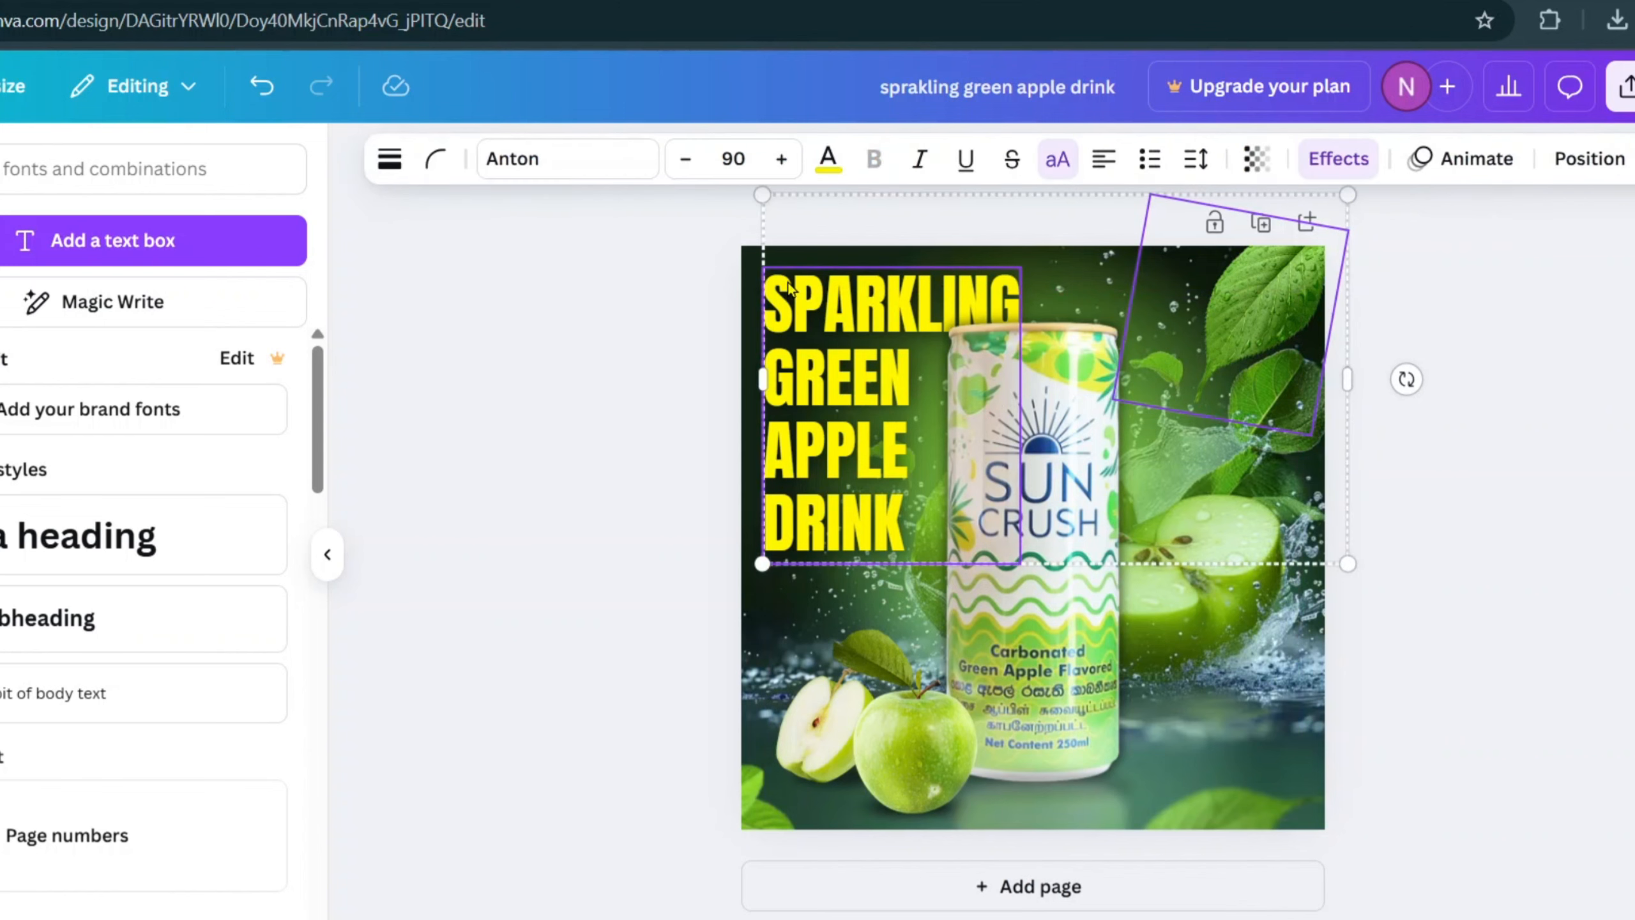
pyautogui.click(1459, 171)
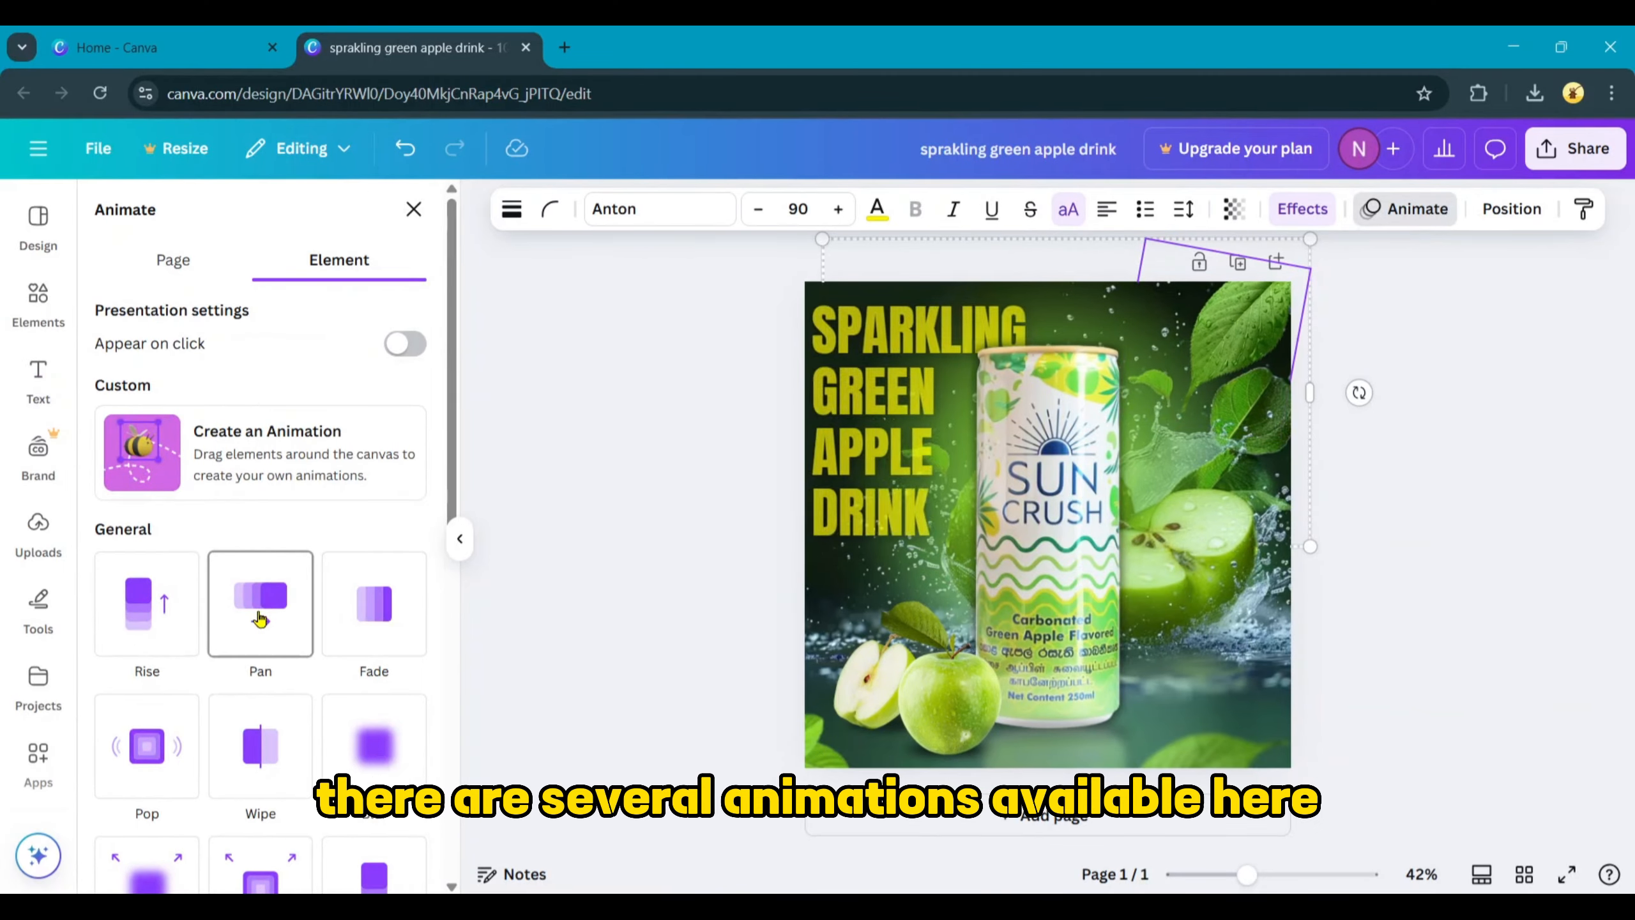
pyautogui.scroll(-3, 258, 620)
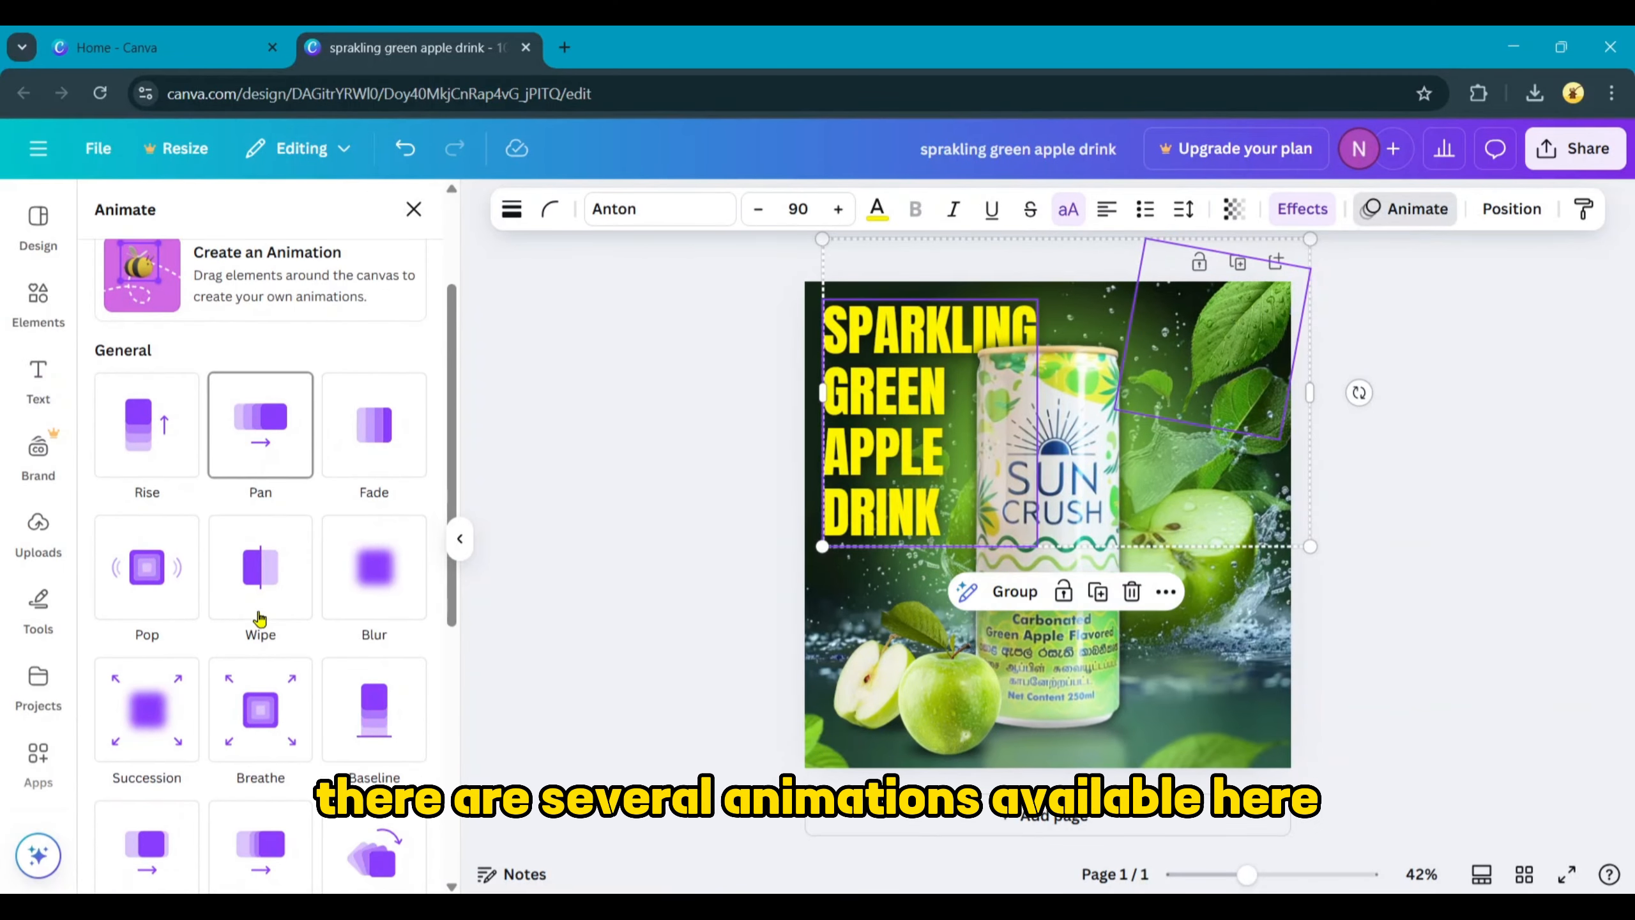
pyautogui.click(246, 444)
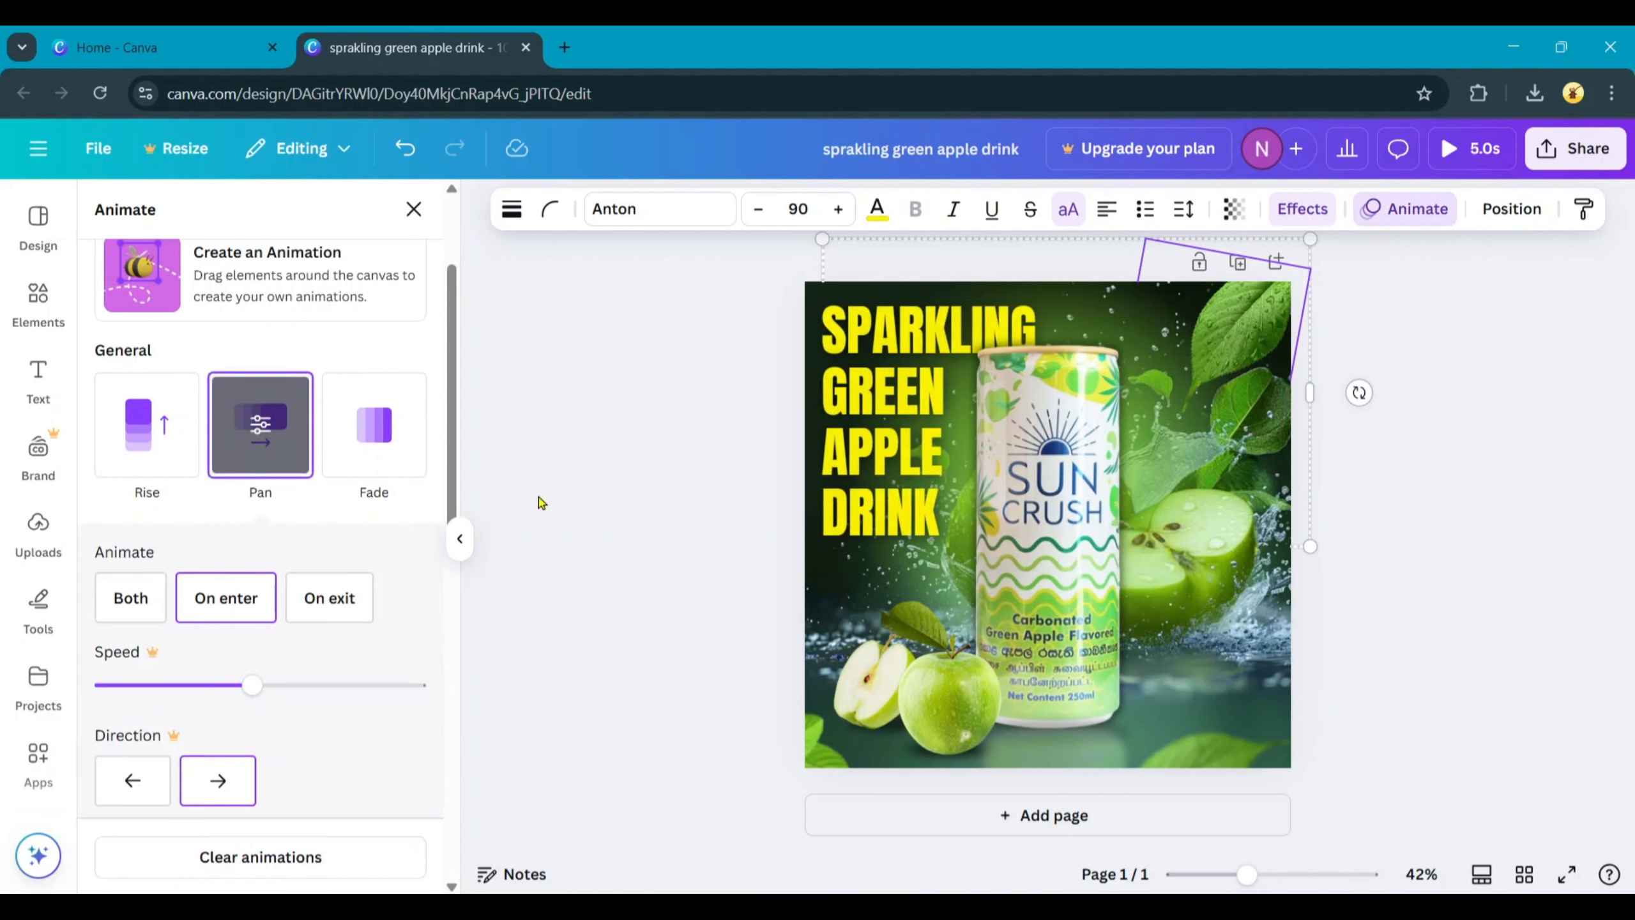
pyautogui.click(628, 530)
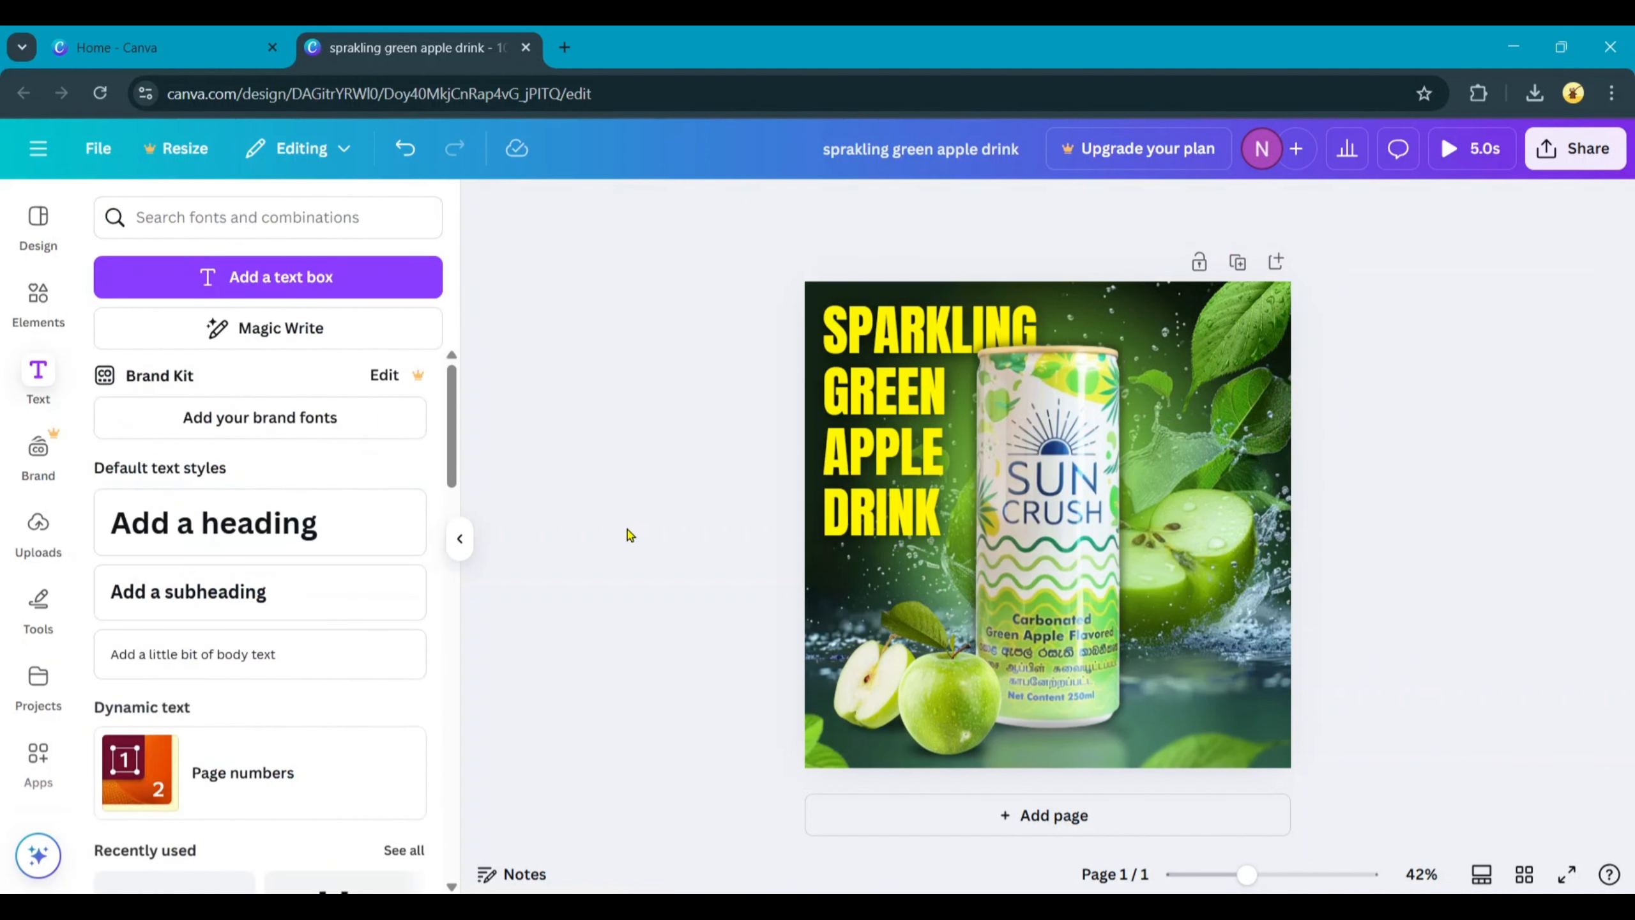
# Apply the Breathe animation to the can image and the whole-and-halved apples beside its base together, and preview the animated poster
pyautogui.click(1032, 593)
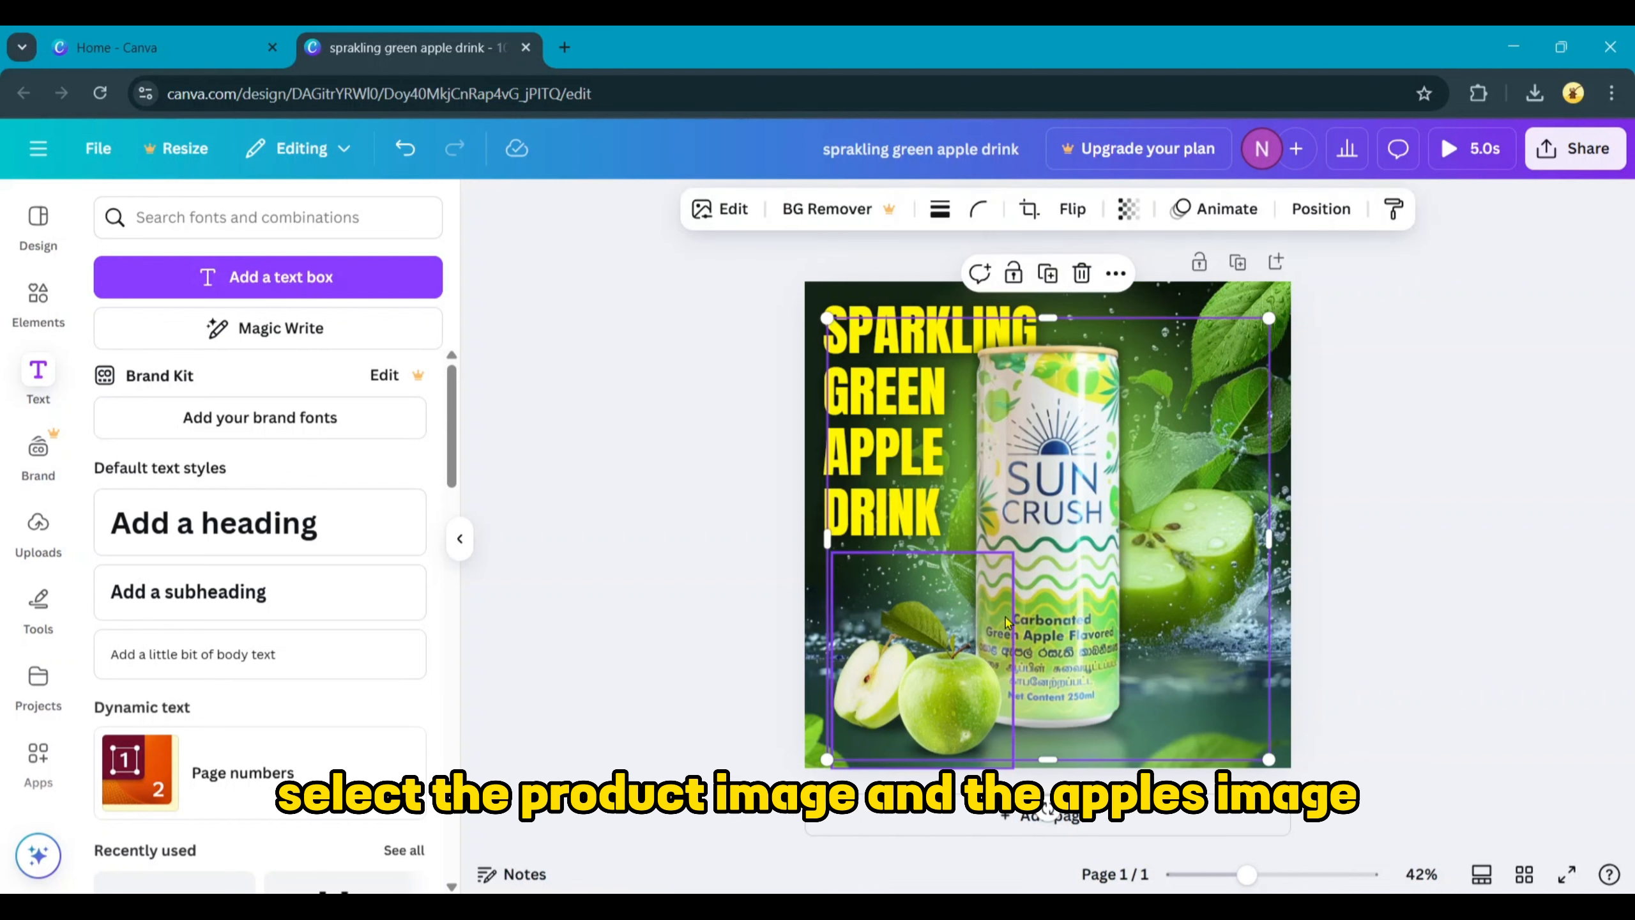
pyautogui.keyDown('shift'); pyautogui.click(986, 637); pyautogui.keyUp('shift')
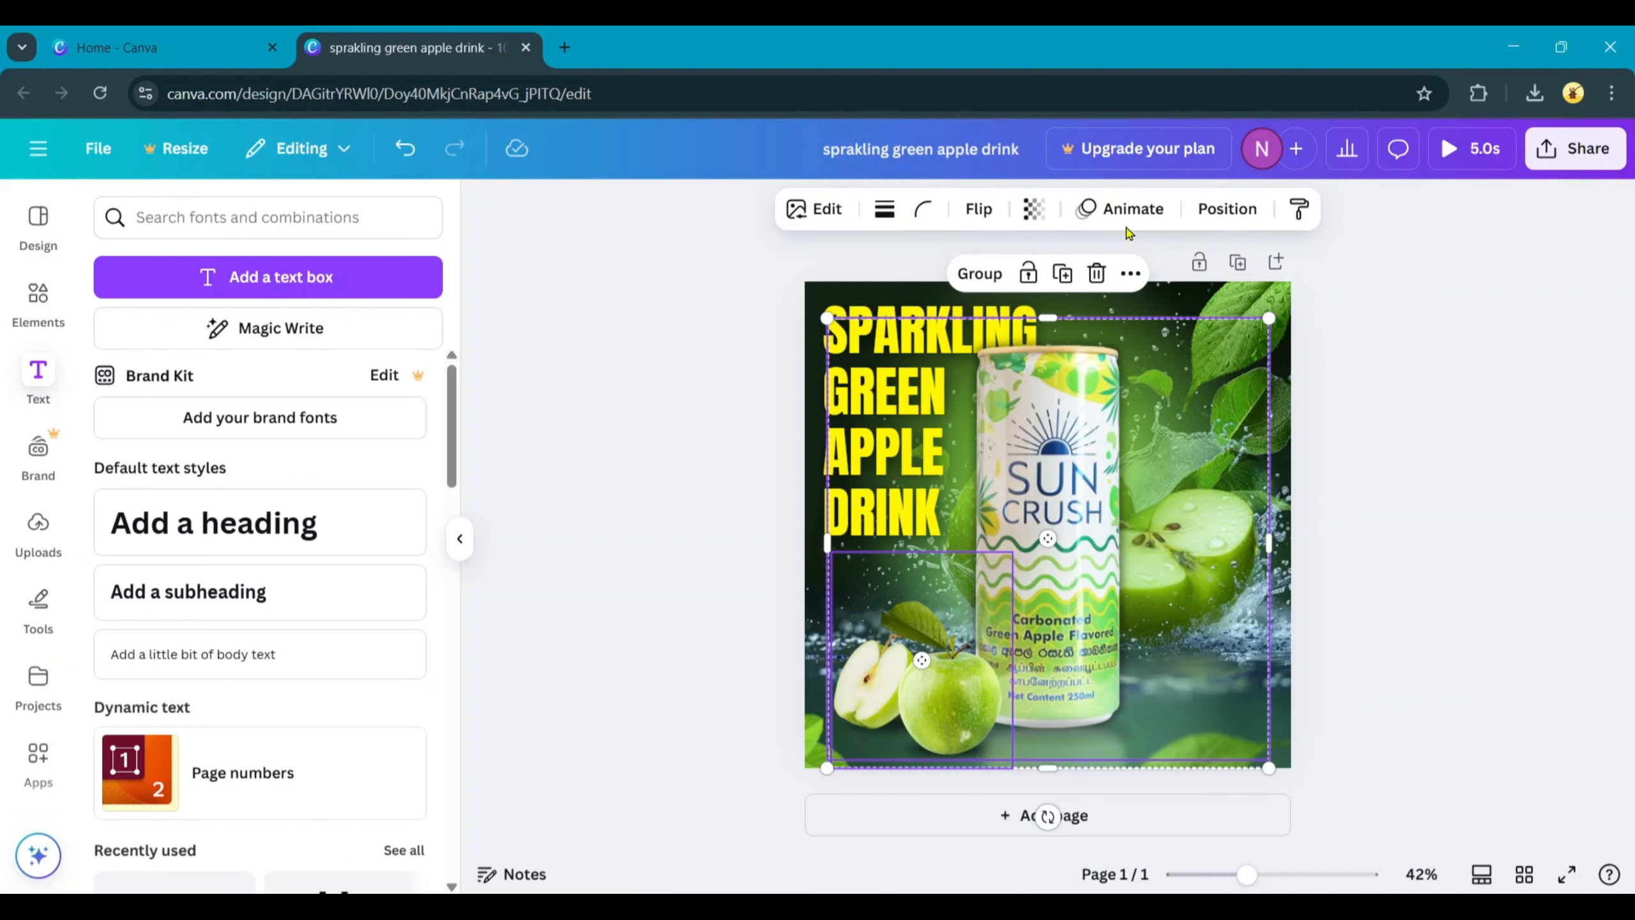
pyautogui.click(1123, 209)
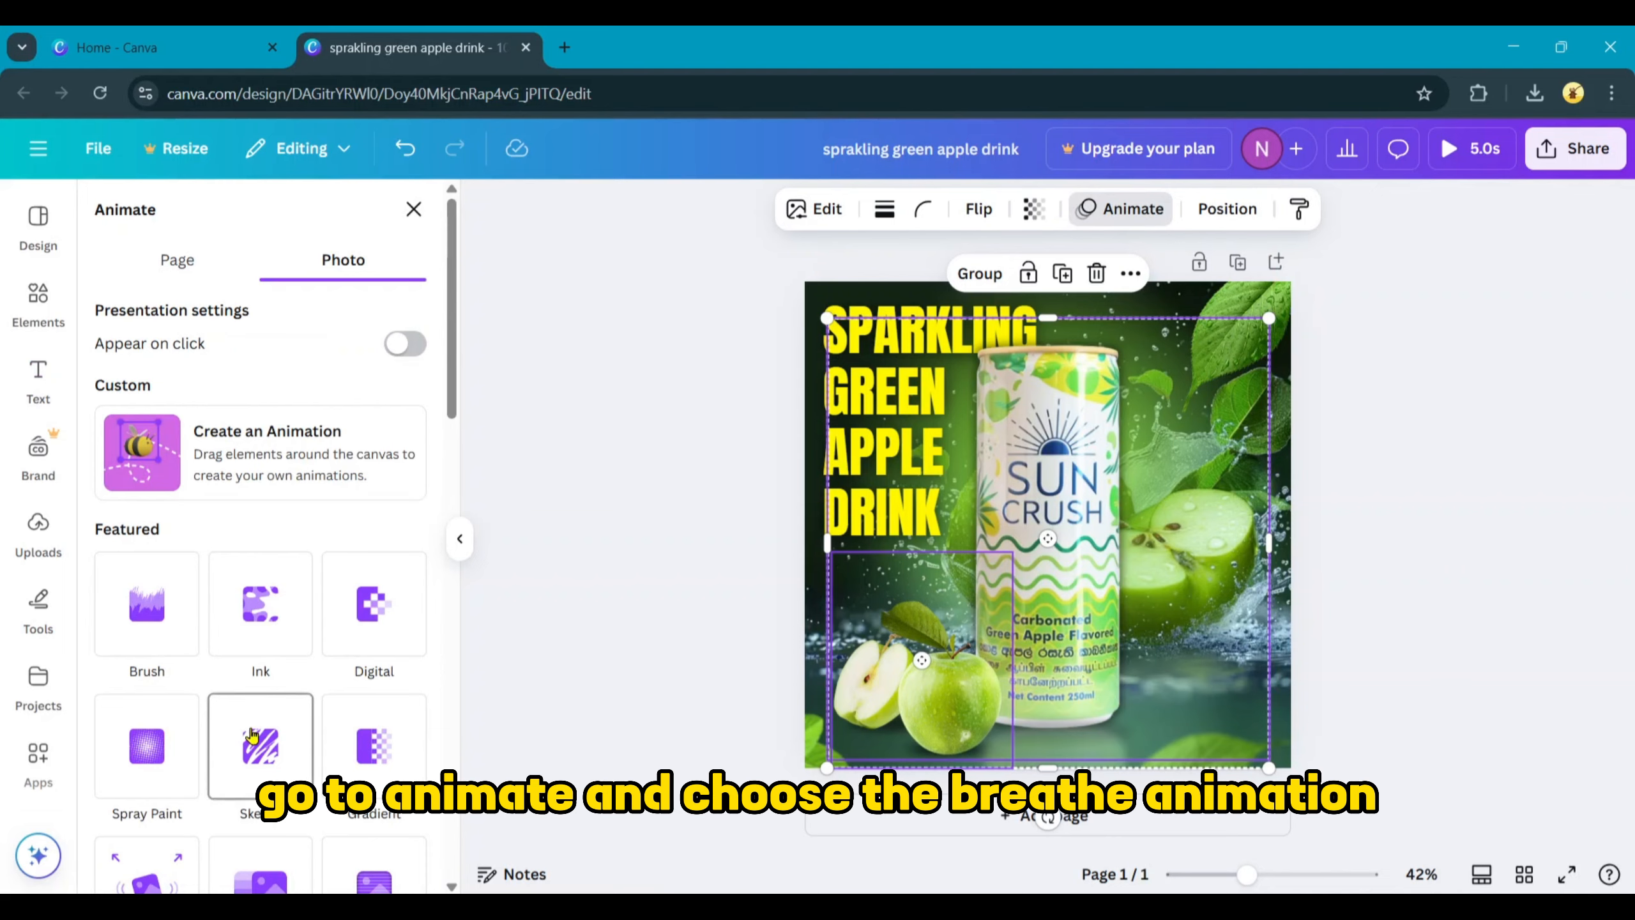
pyautogui.scroll(-12, 252, 734)
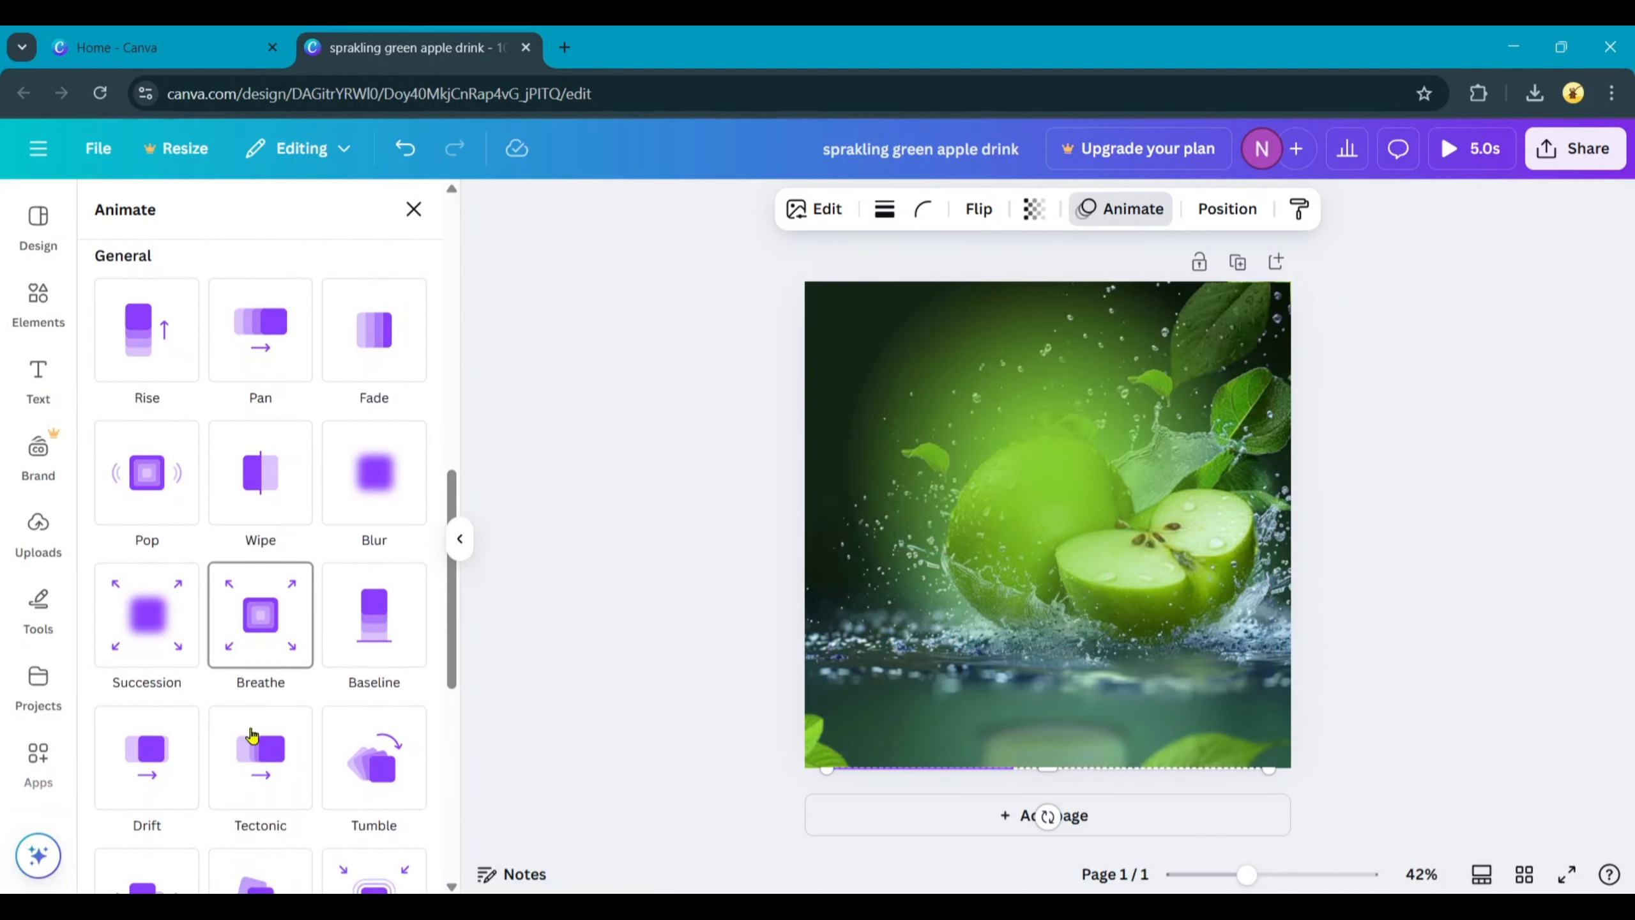
pyautogui.click(263, 602)
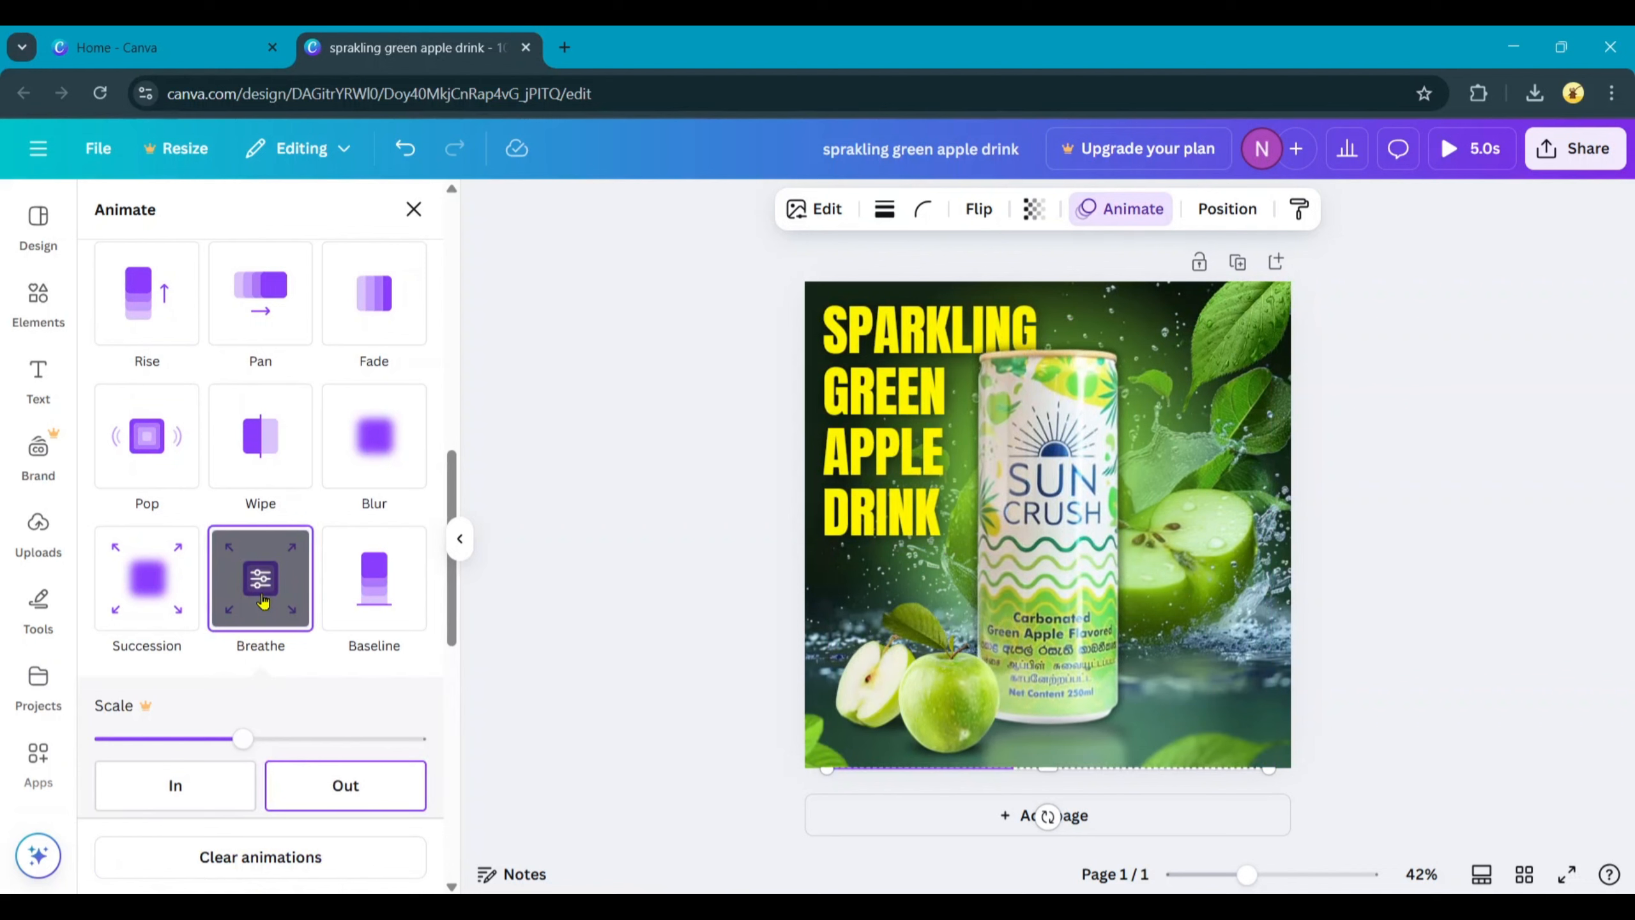
pyautogui.click(683, 565)
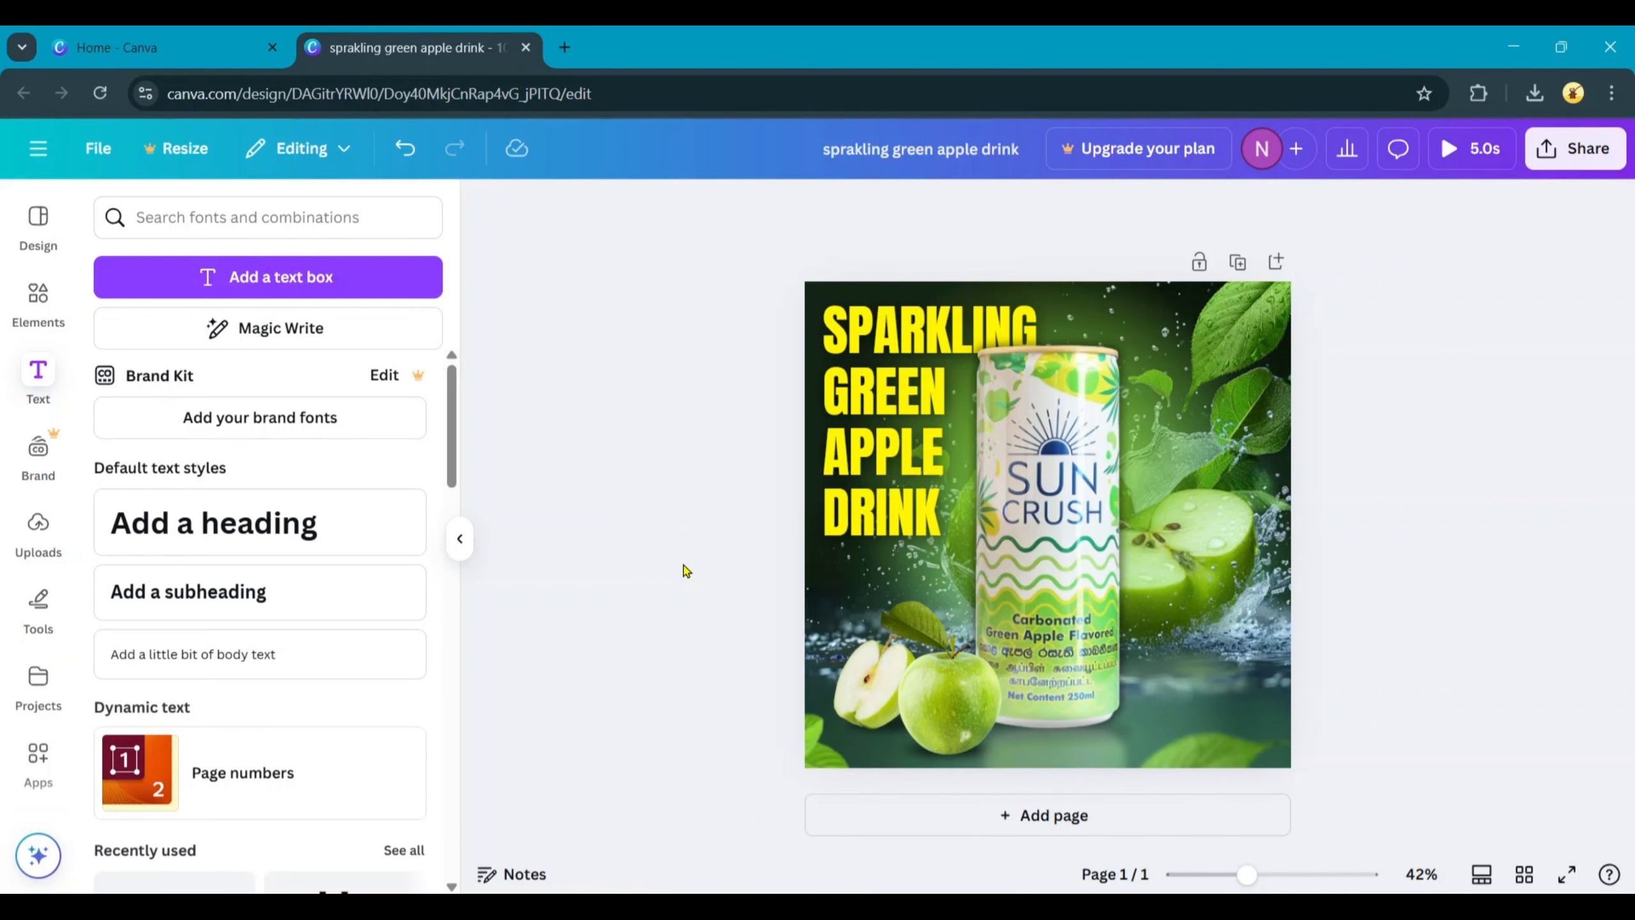
pyautogui.click(1445, 170)
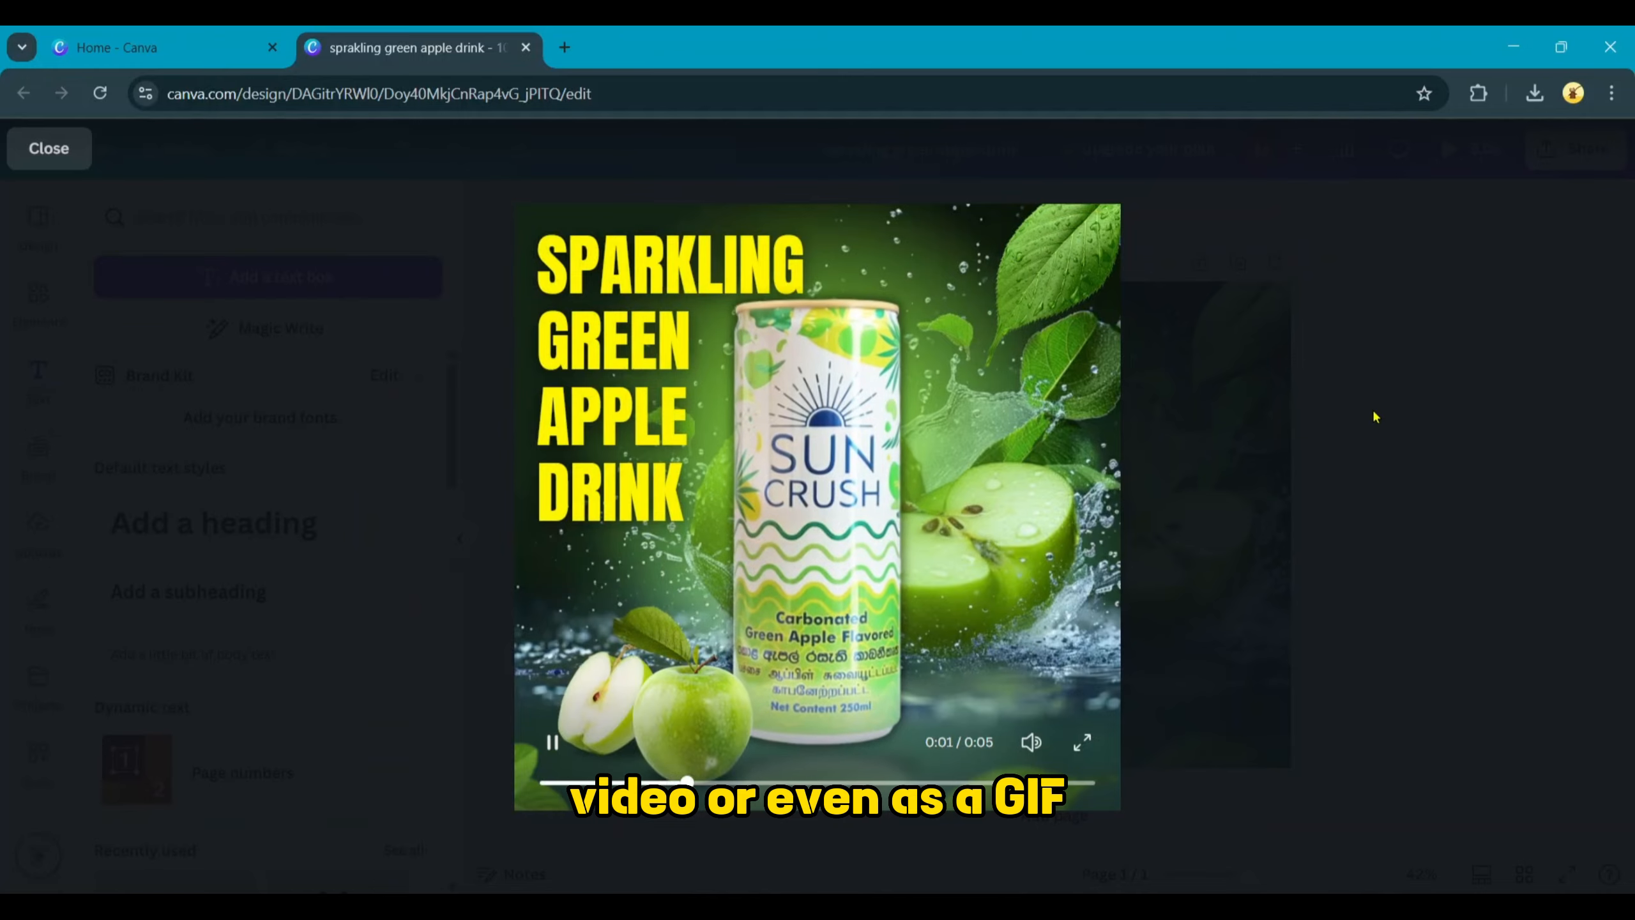
pyautogui.click(1375, 417)
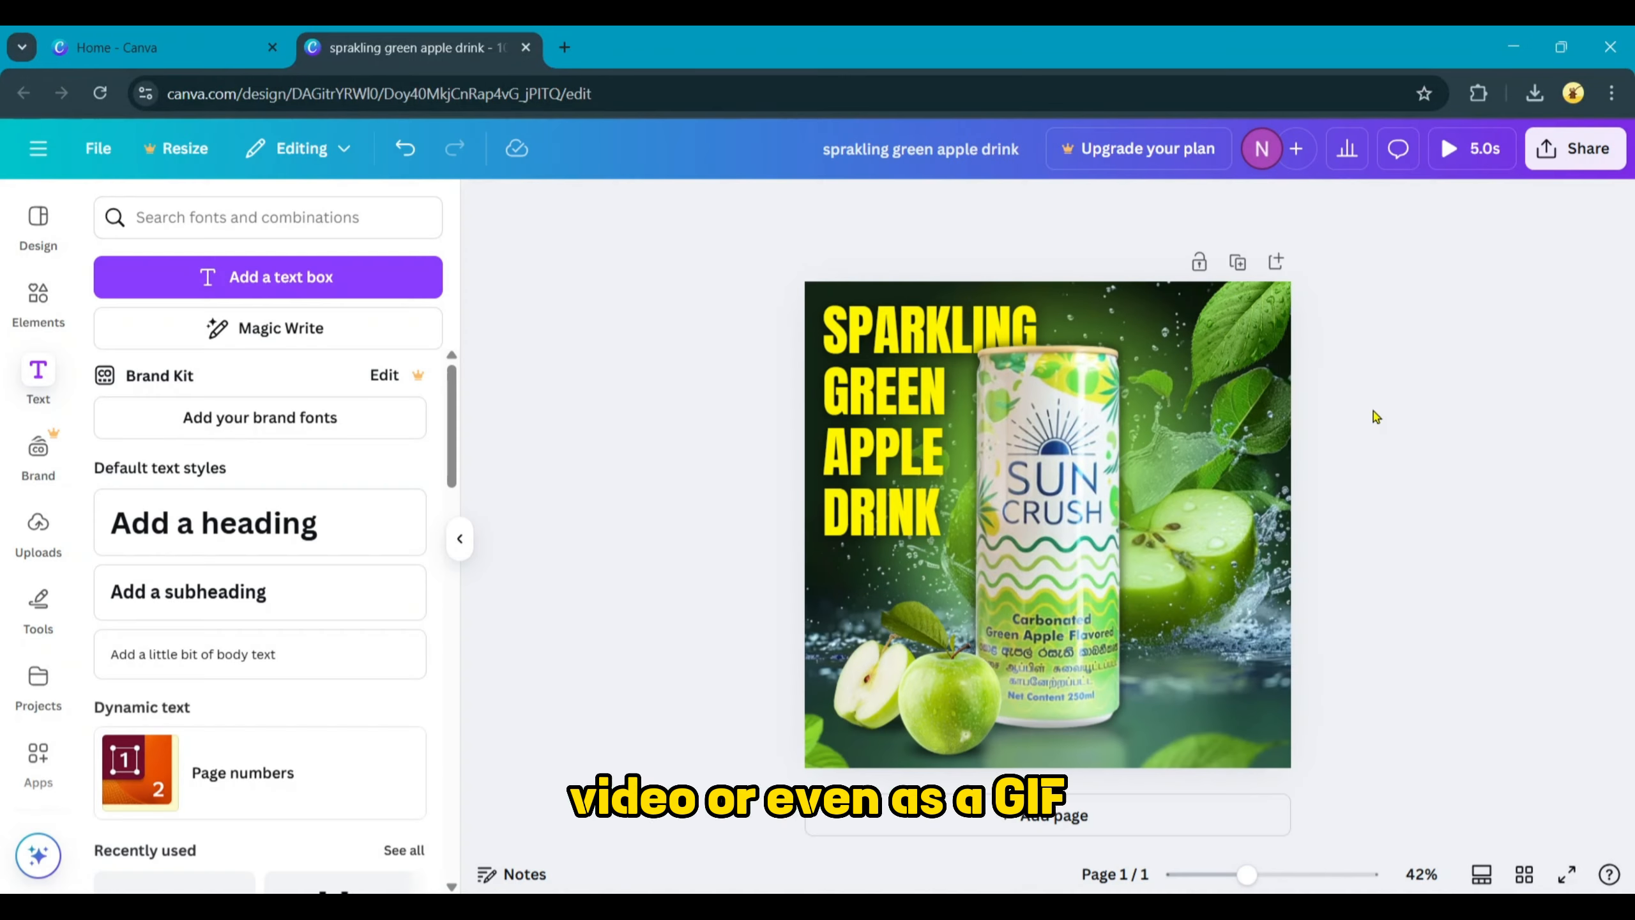
# Open the design's download settings and show the file types available for exporting it
pyautogui.click(1576, 158)
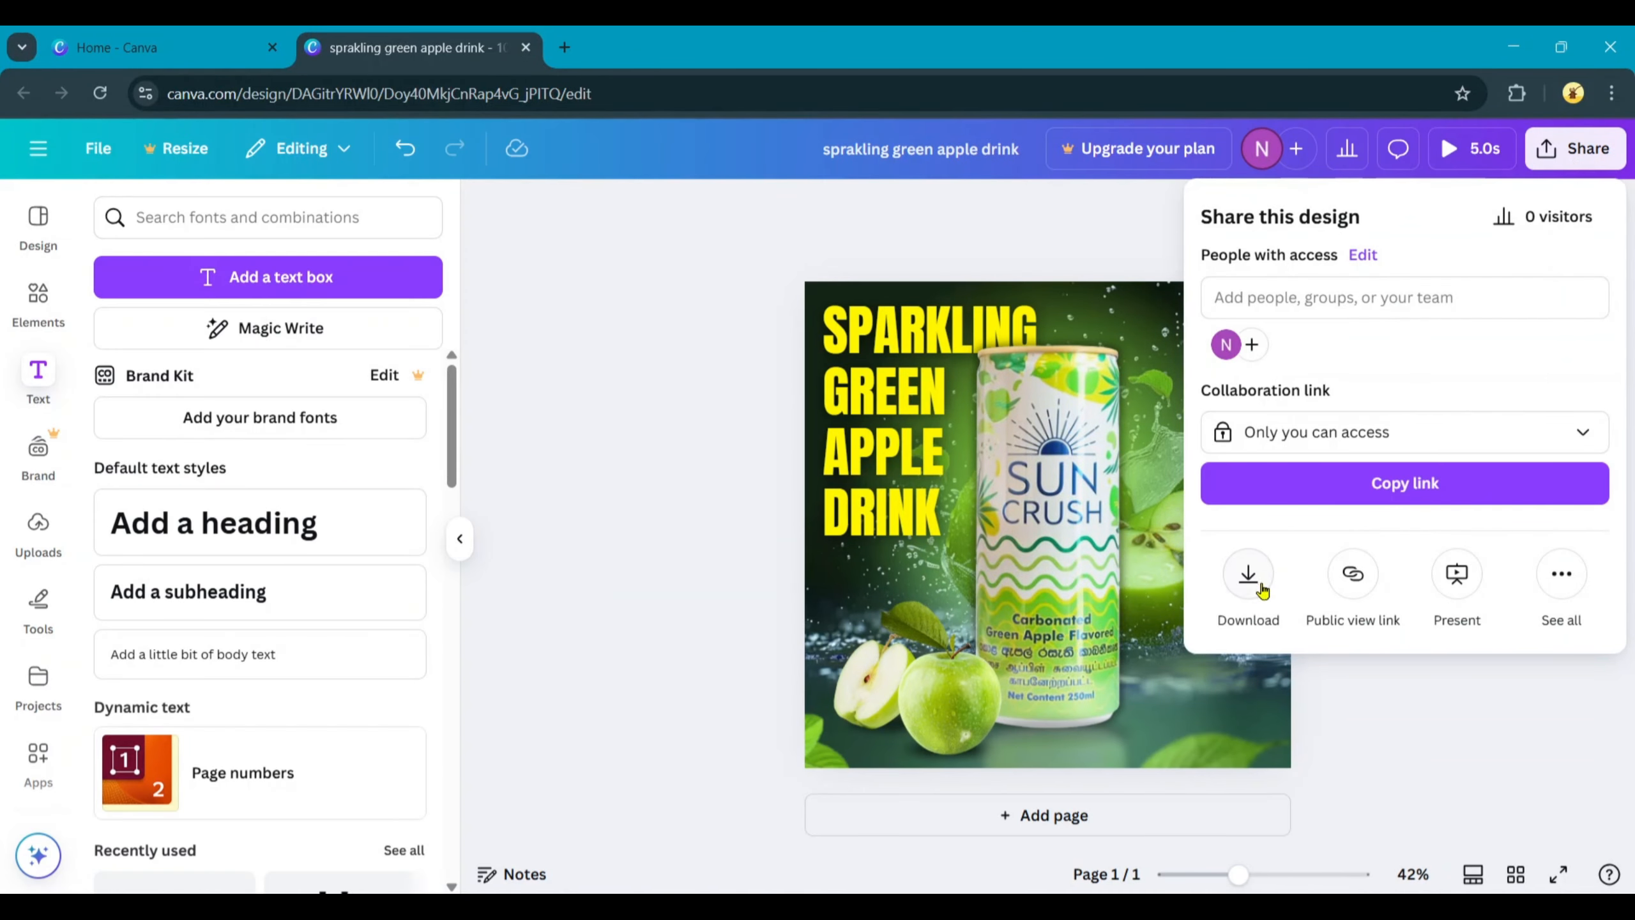
pyautogui.click(1252, 594)
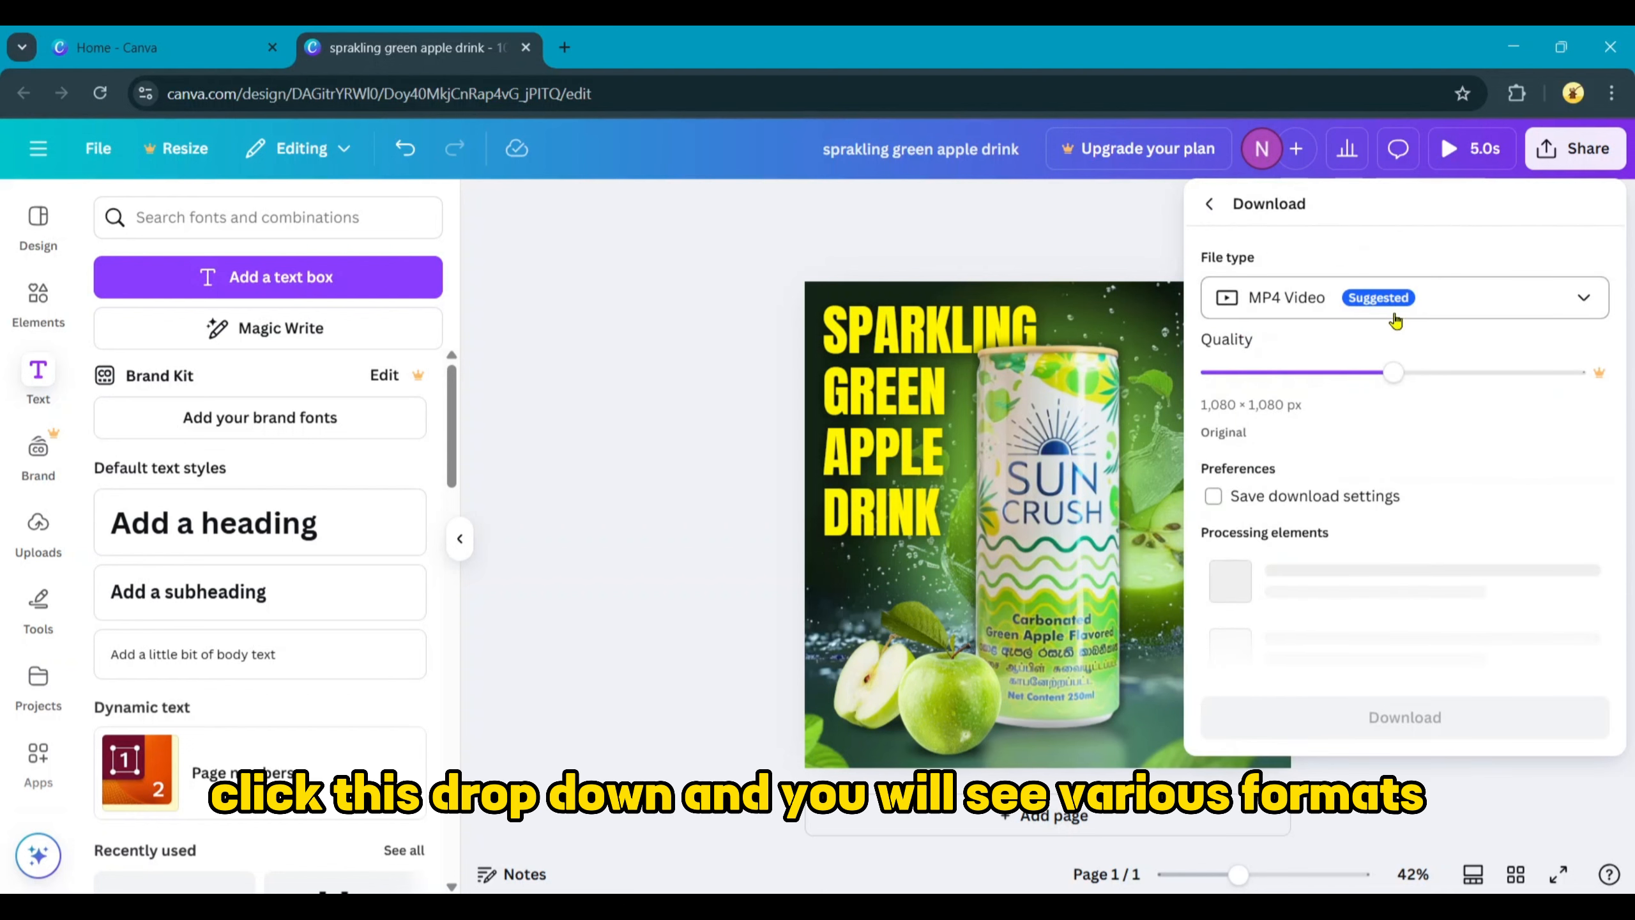
pyautogui.click(1471, 316)
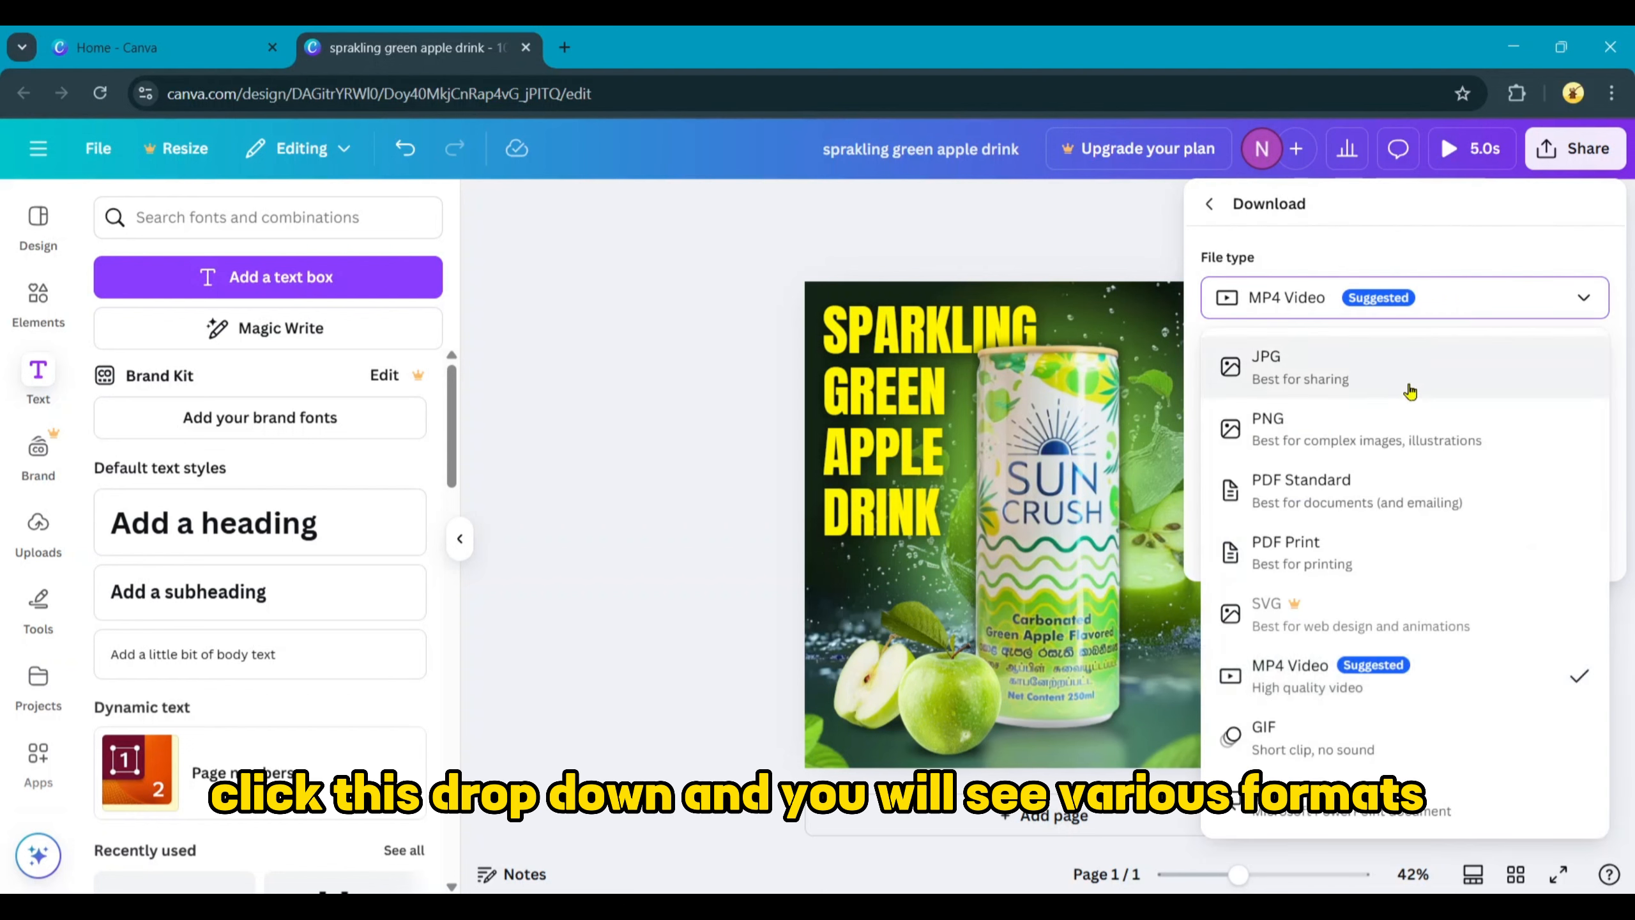